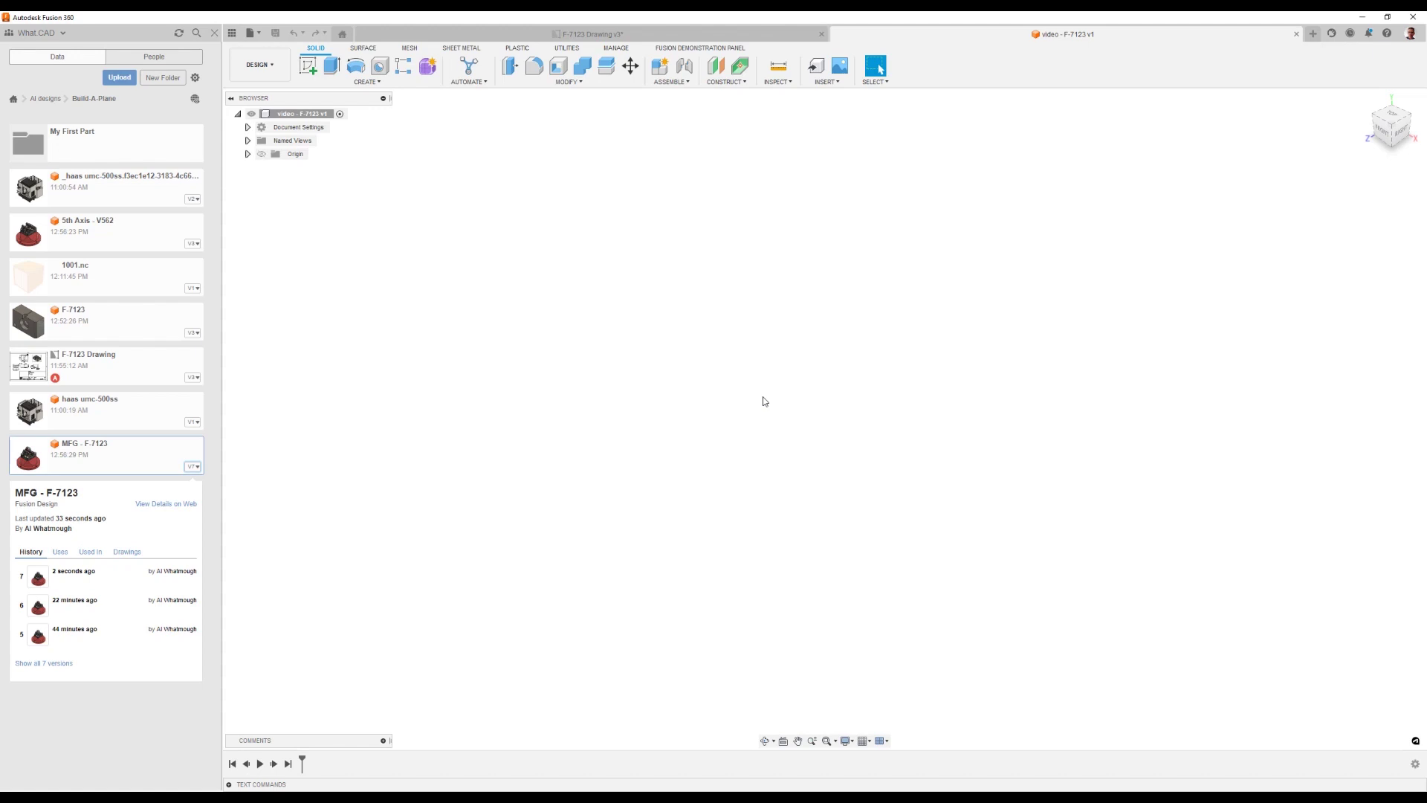
# Close the Data Panel so the empty design fills the window.
pyautogui.click(233, 36)
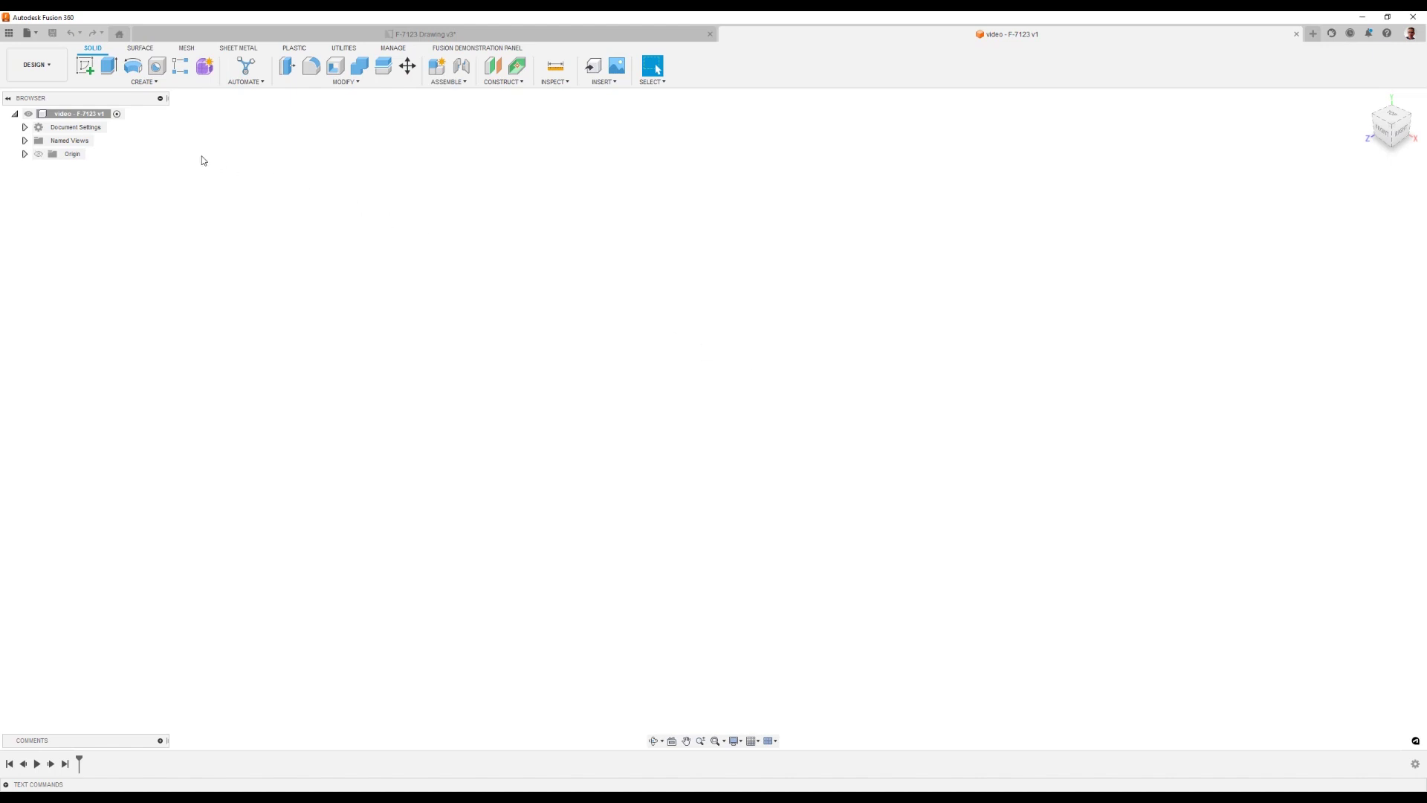
# Create a new sketch on the XY origin plane, chosen from the list of overlapping planes.
pyautogui.click(87, 67)
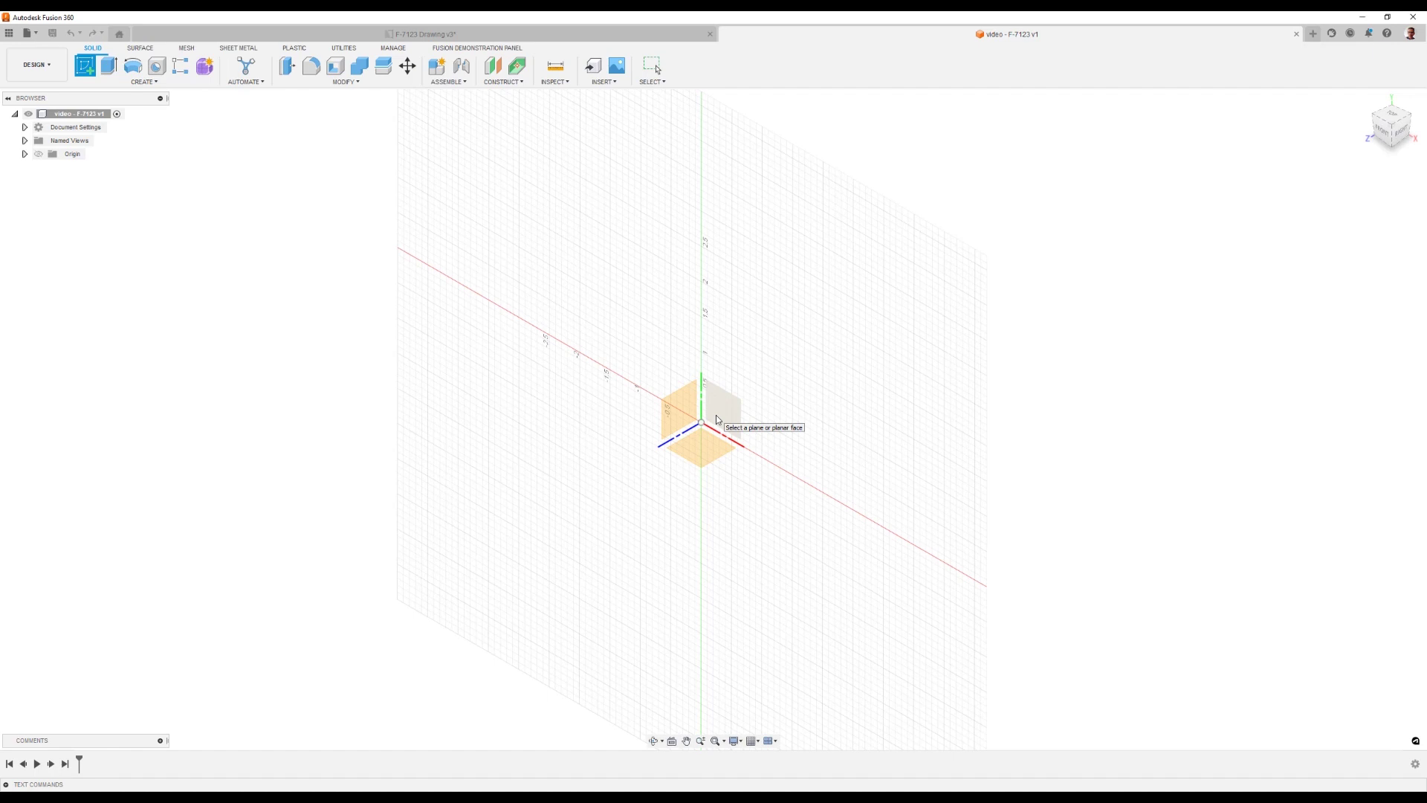
pyautogui.click(716, 420)
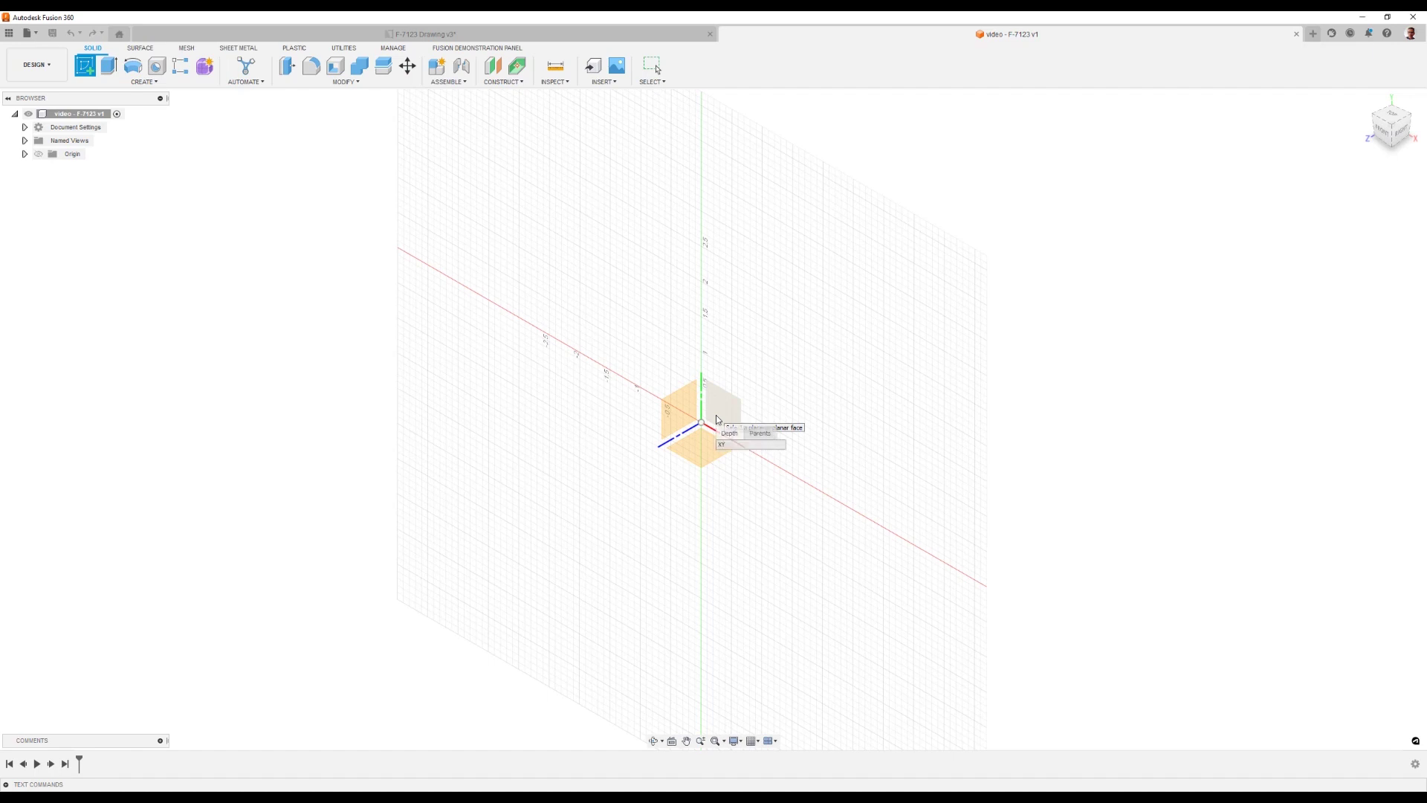
pyautogui.click(716, 420)
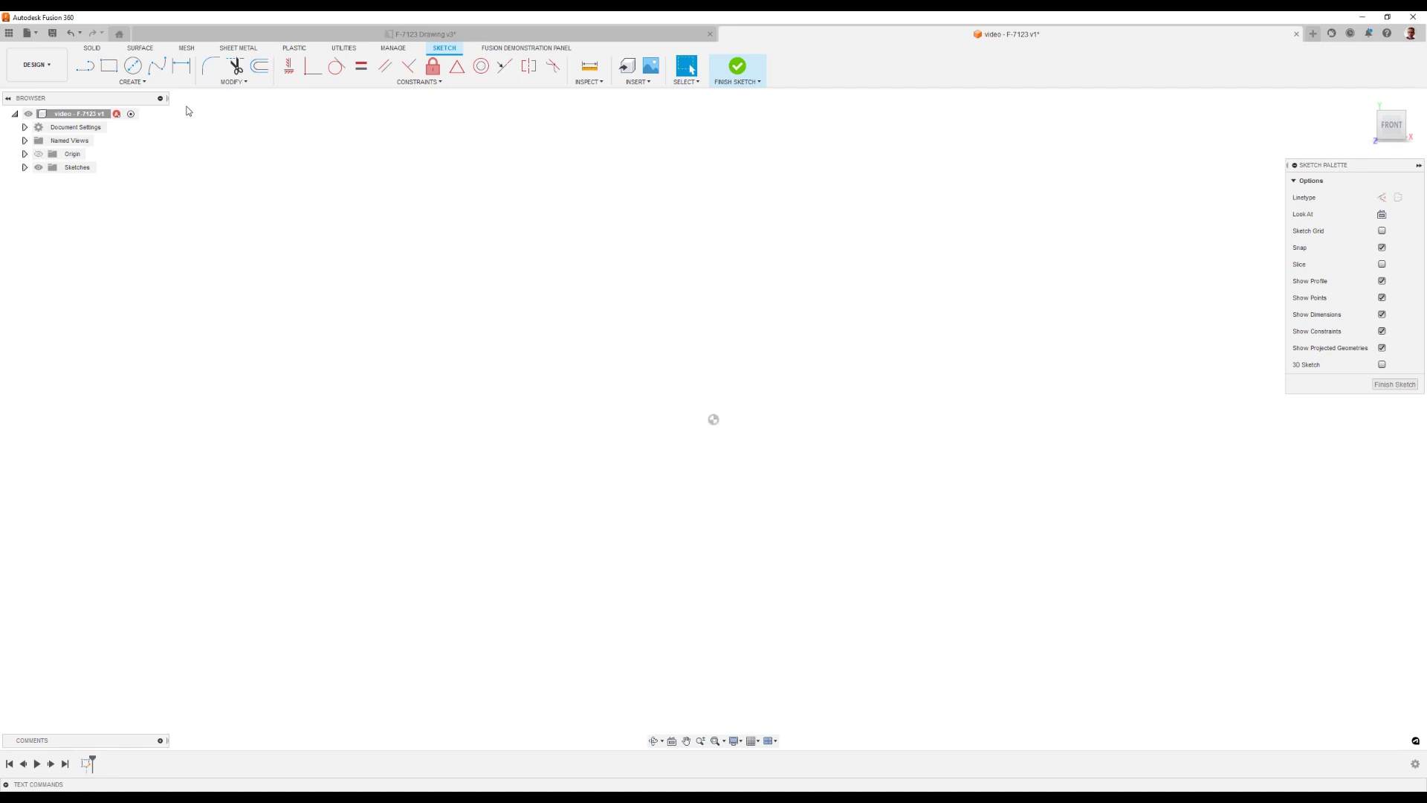
# Draw a center rectangle at the origin, 1.25 in tall by 1.875 in wide.
pyautogui.click(112, 69)
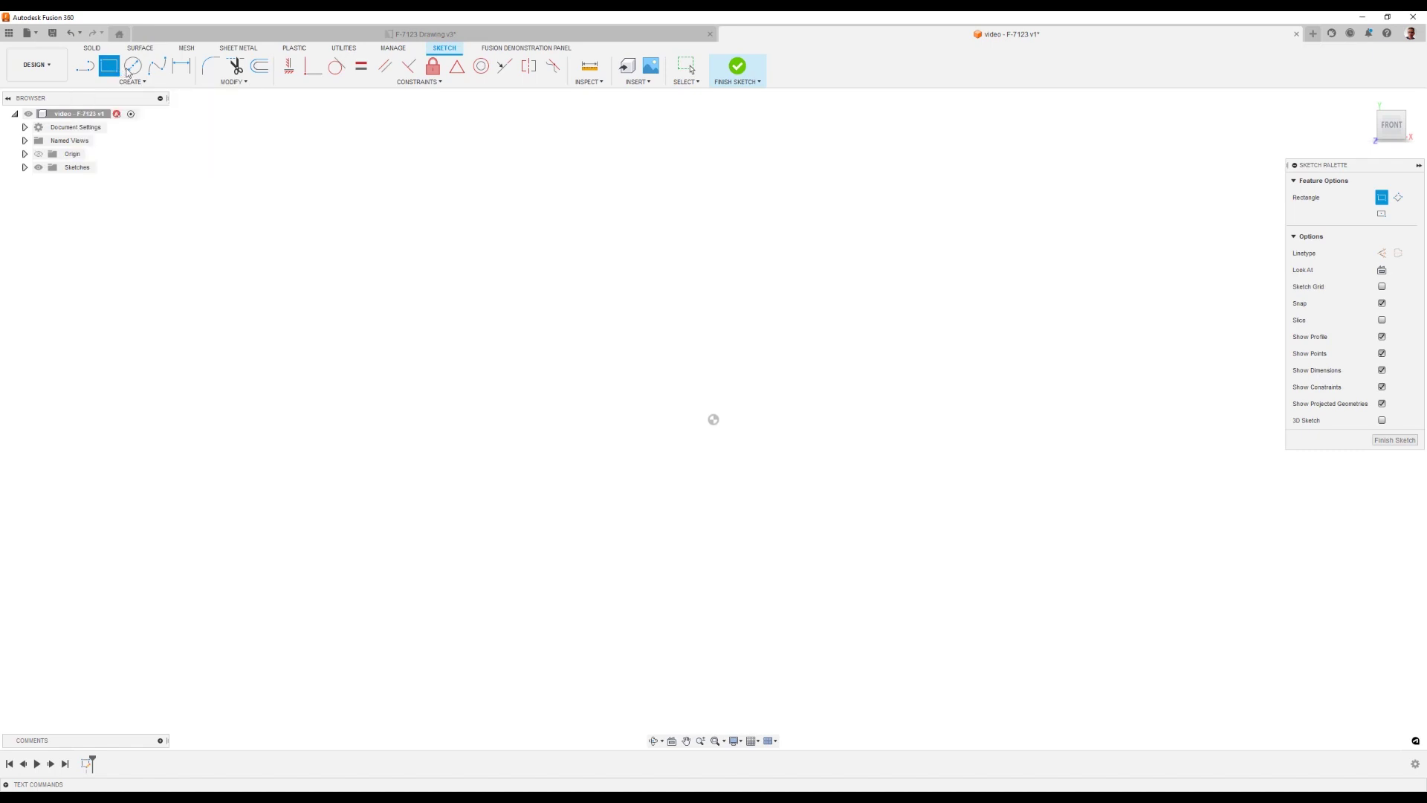
pyautogui.click(1382, 214)
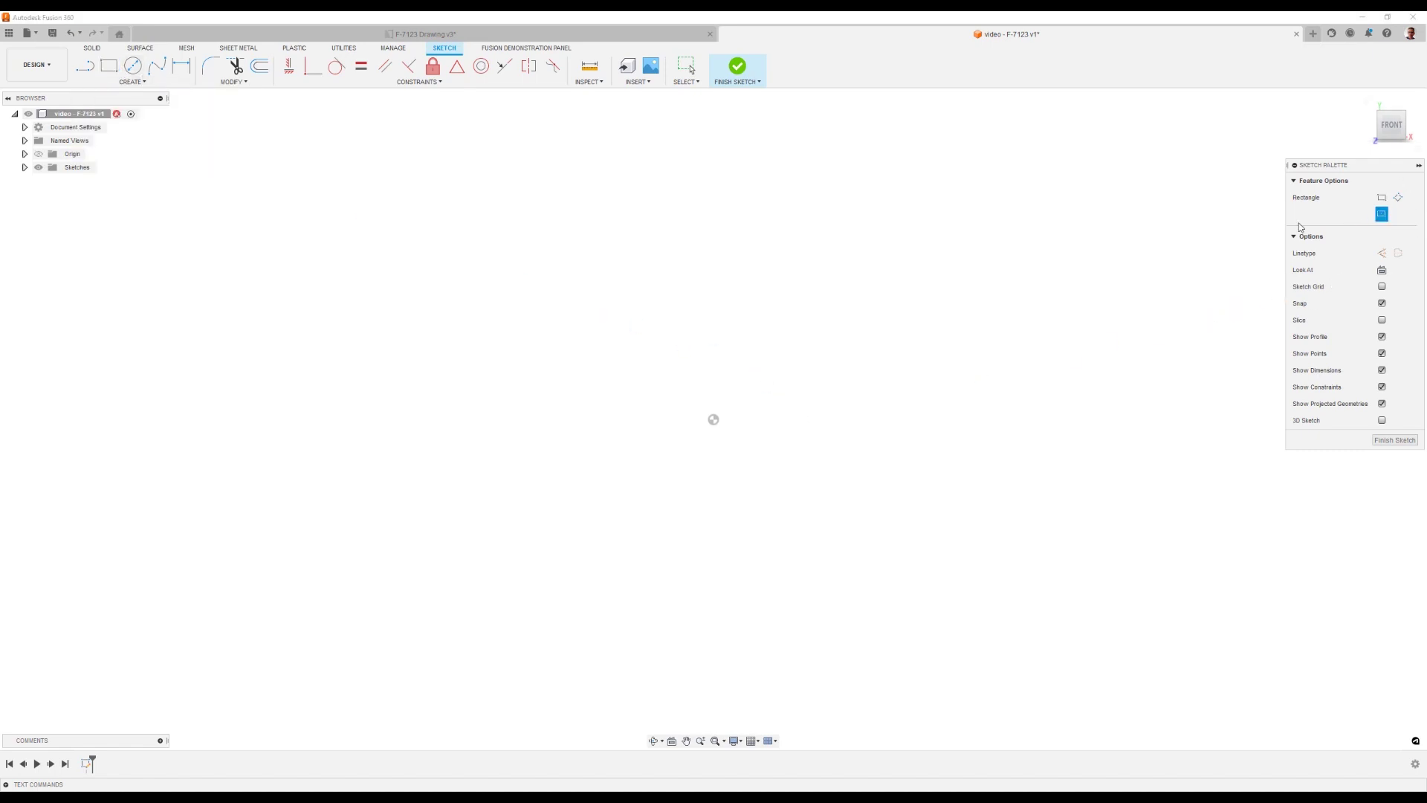
pyautogui.click(714, 419)
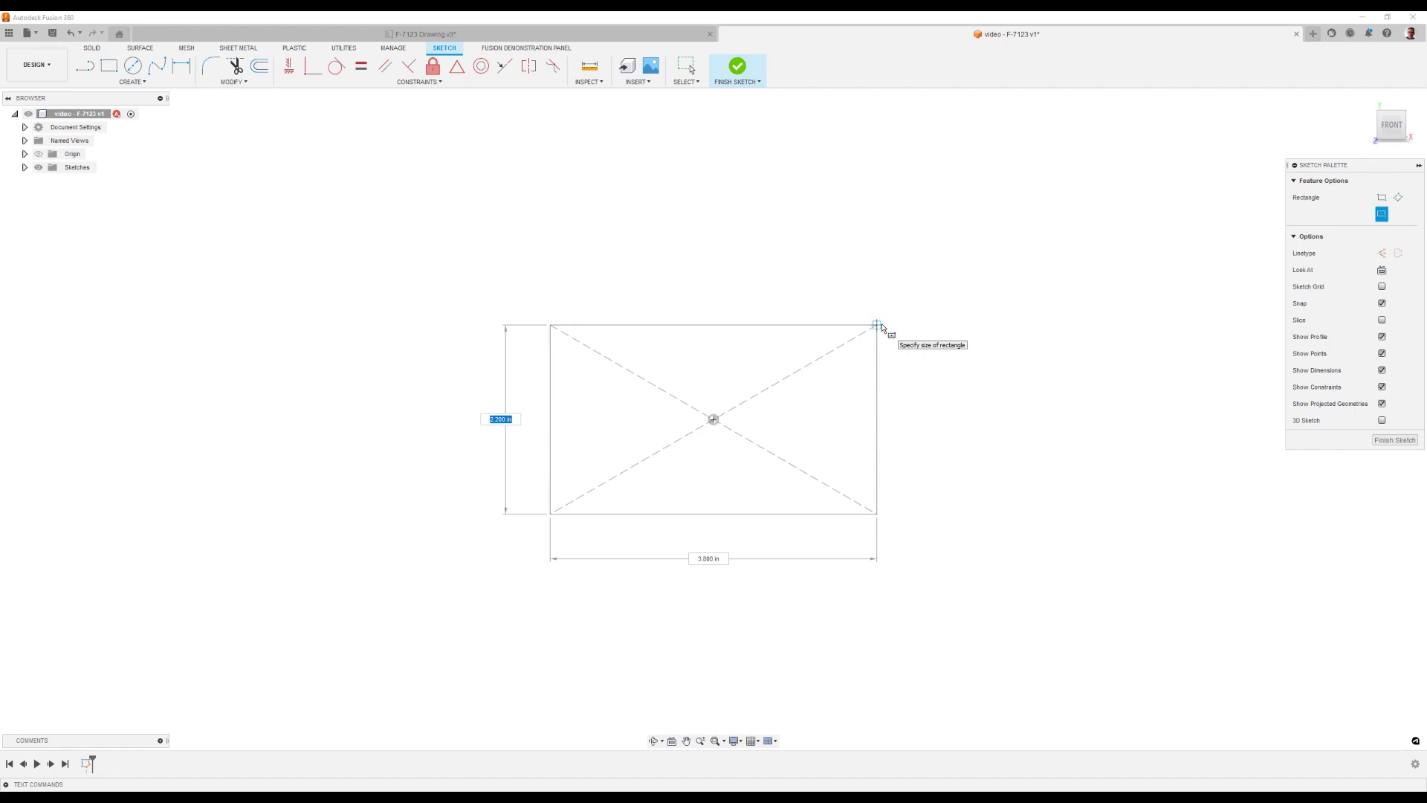
pyautogui.write('1.12')
pyautogui.press('Tab')
pyautogui.write('.25')
pyautogui.press('Tab')
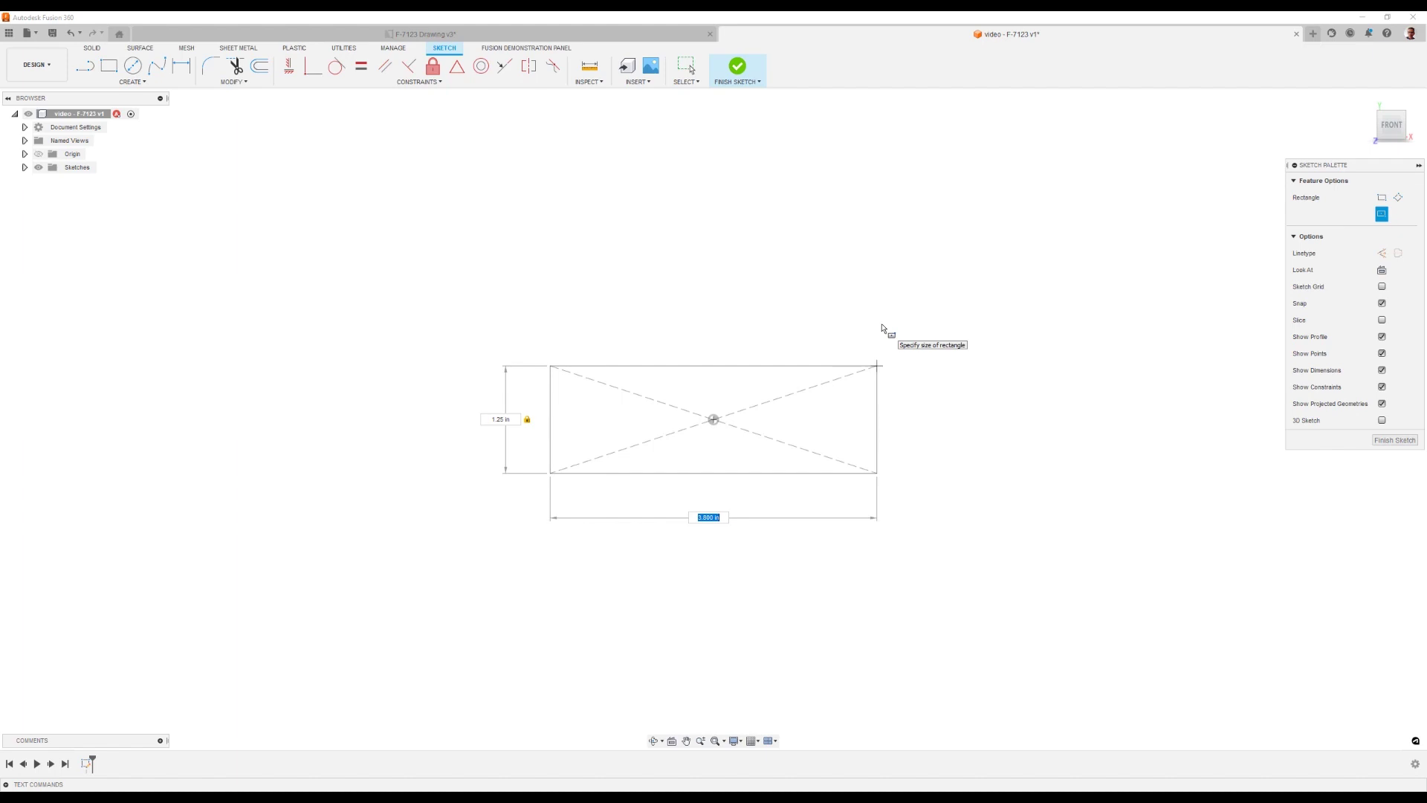
pyautogui.write('1.875')
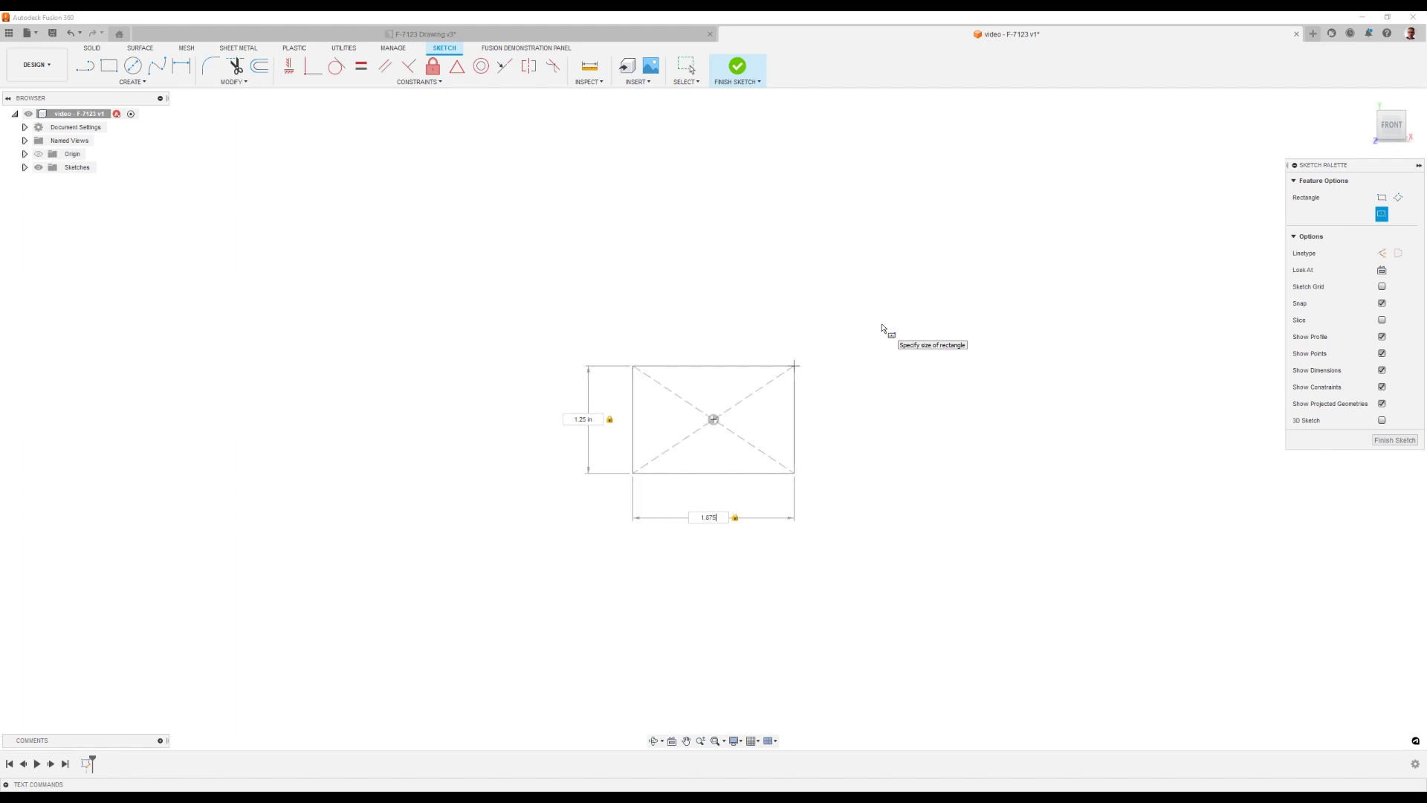
pyautogui.press('Return')
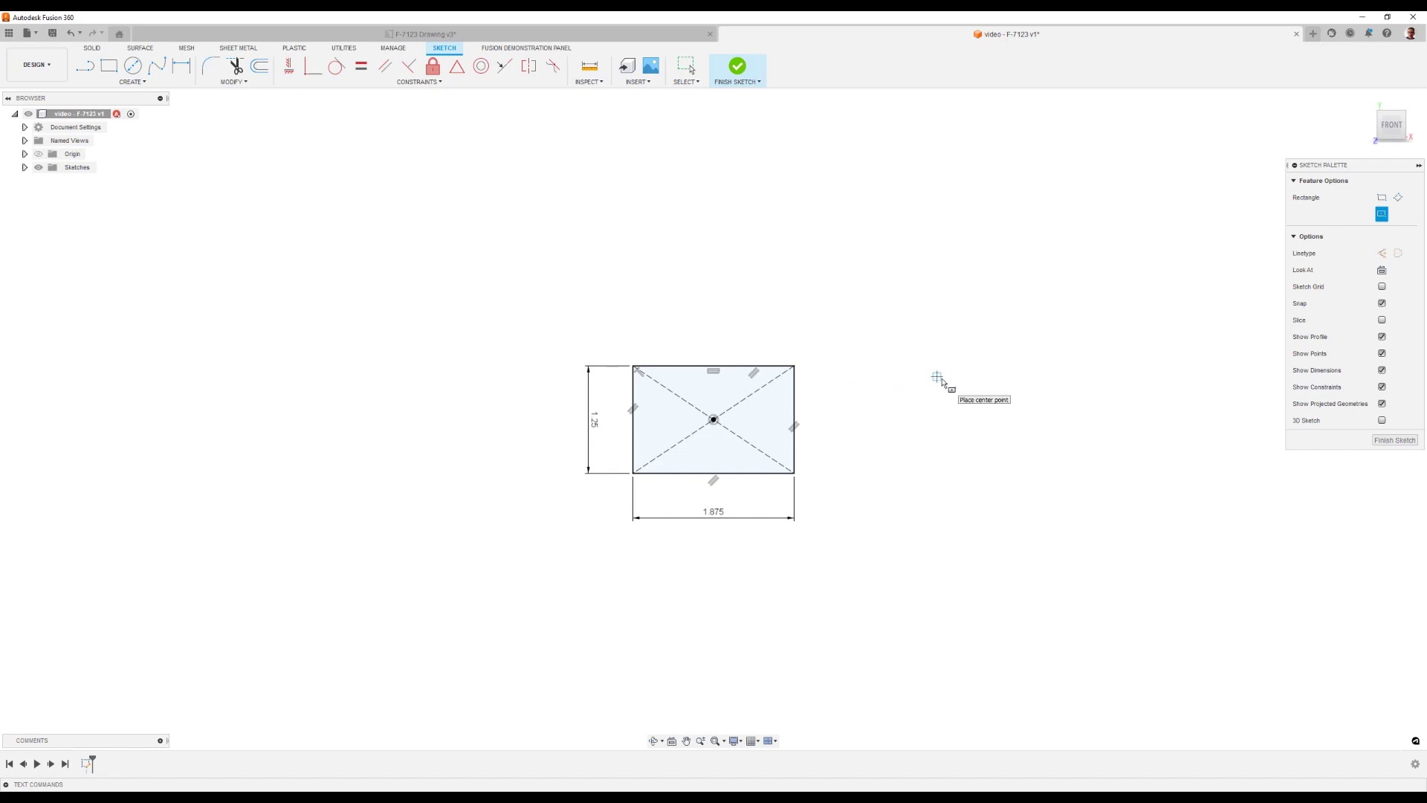
pyautogui.scroll(3, 862, 358)
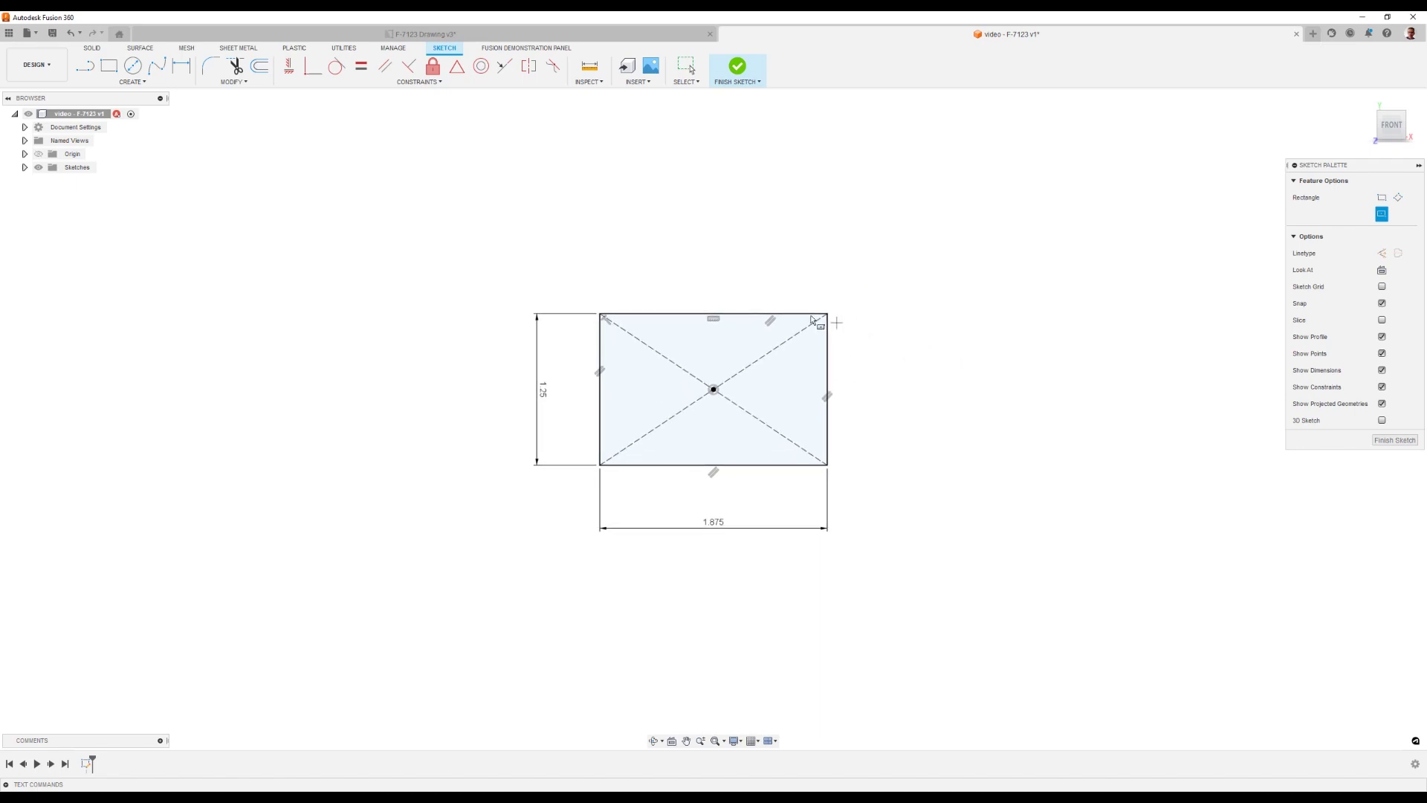
# Extrude the rectangle profile 0.75 in into a new solid body.
pyautogui.click(92, 49)
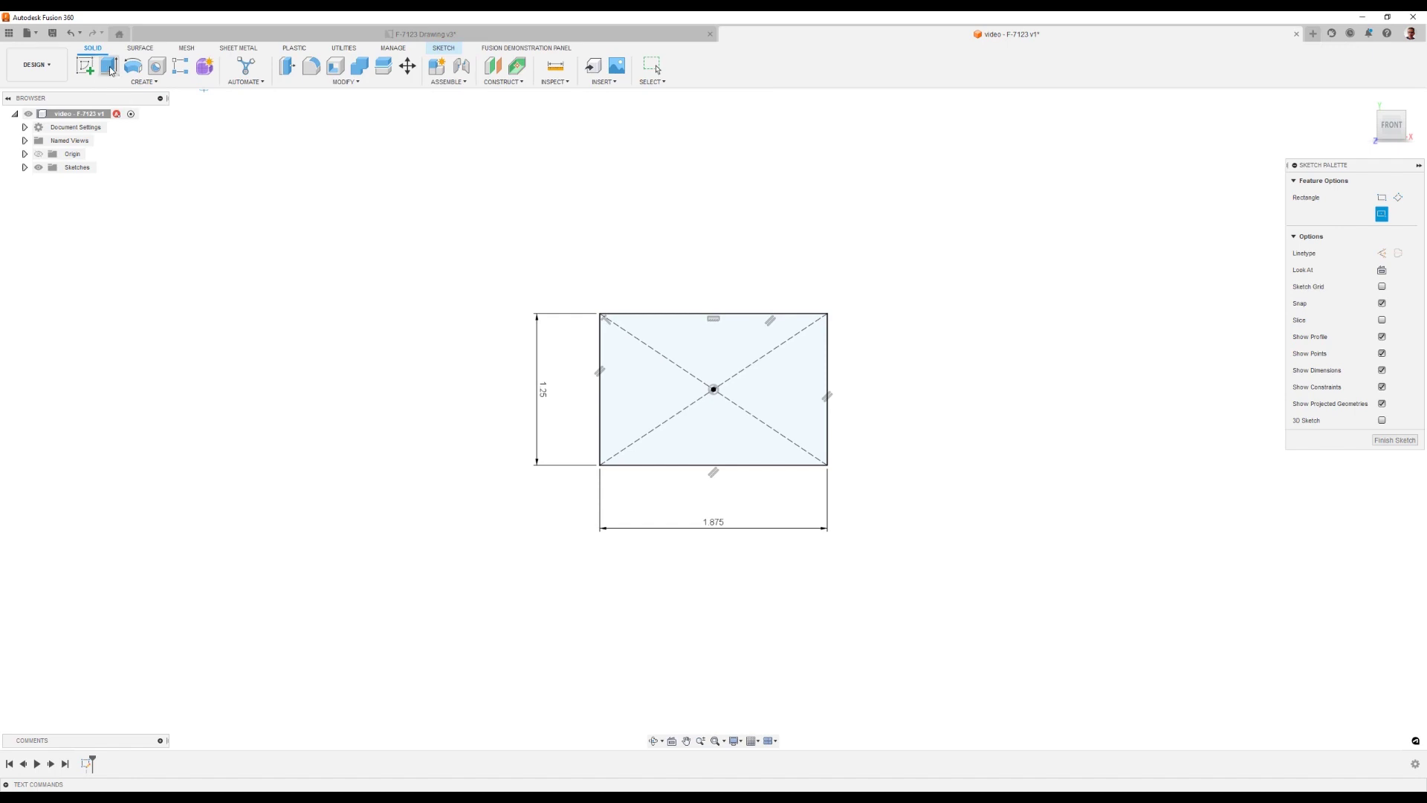
pyautogui.click(109, 67)
pyautogui.click(697, 348)
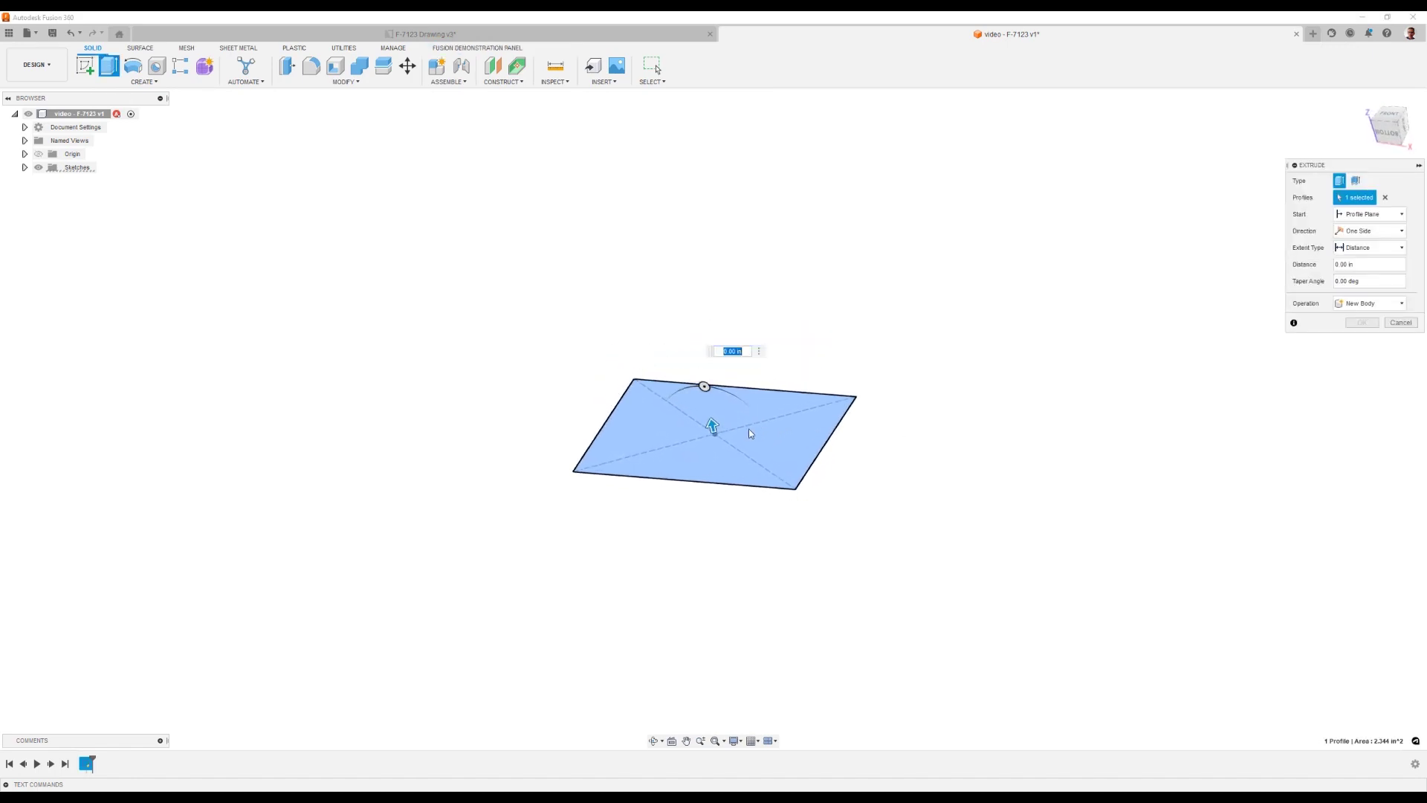
pyautogui.moveTo(713, 425); pyautogui.dragTo(718, 340)
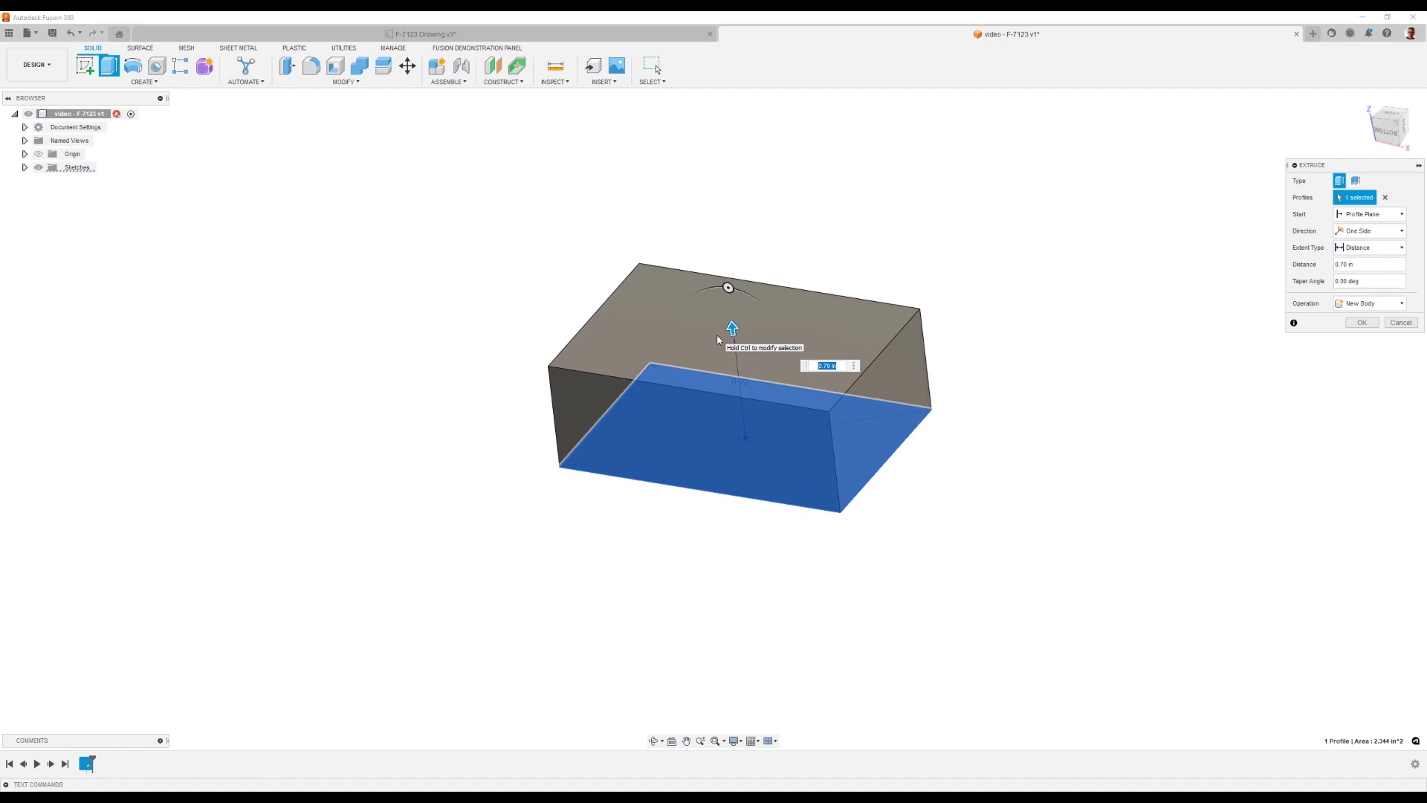
pyautogui.press('BackSpace')
pyautogui.press('Return')
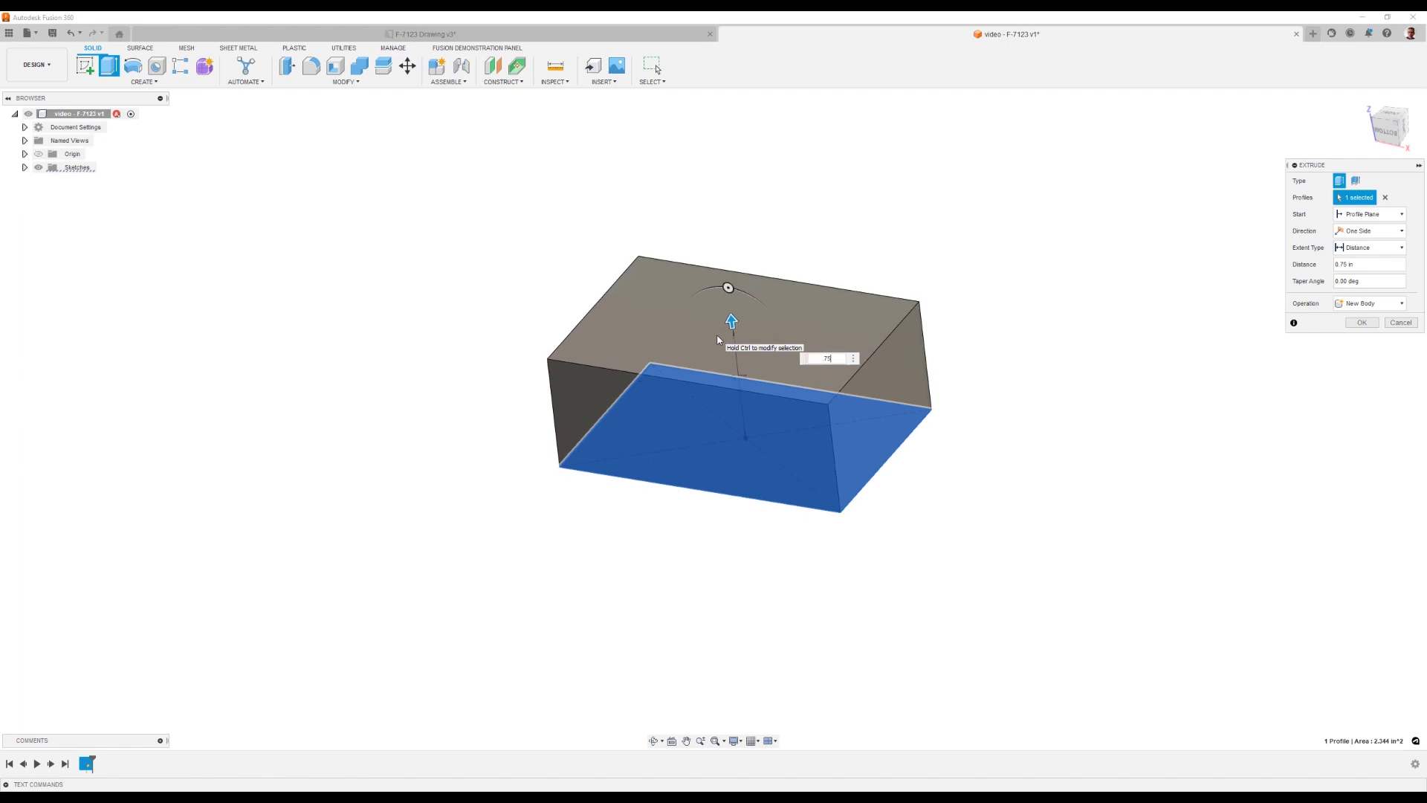
pyautogui.press('Return')
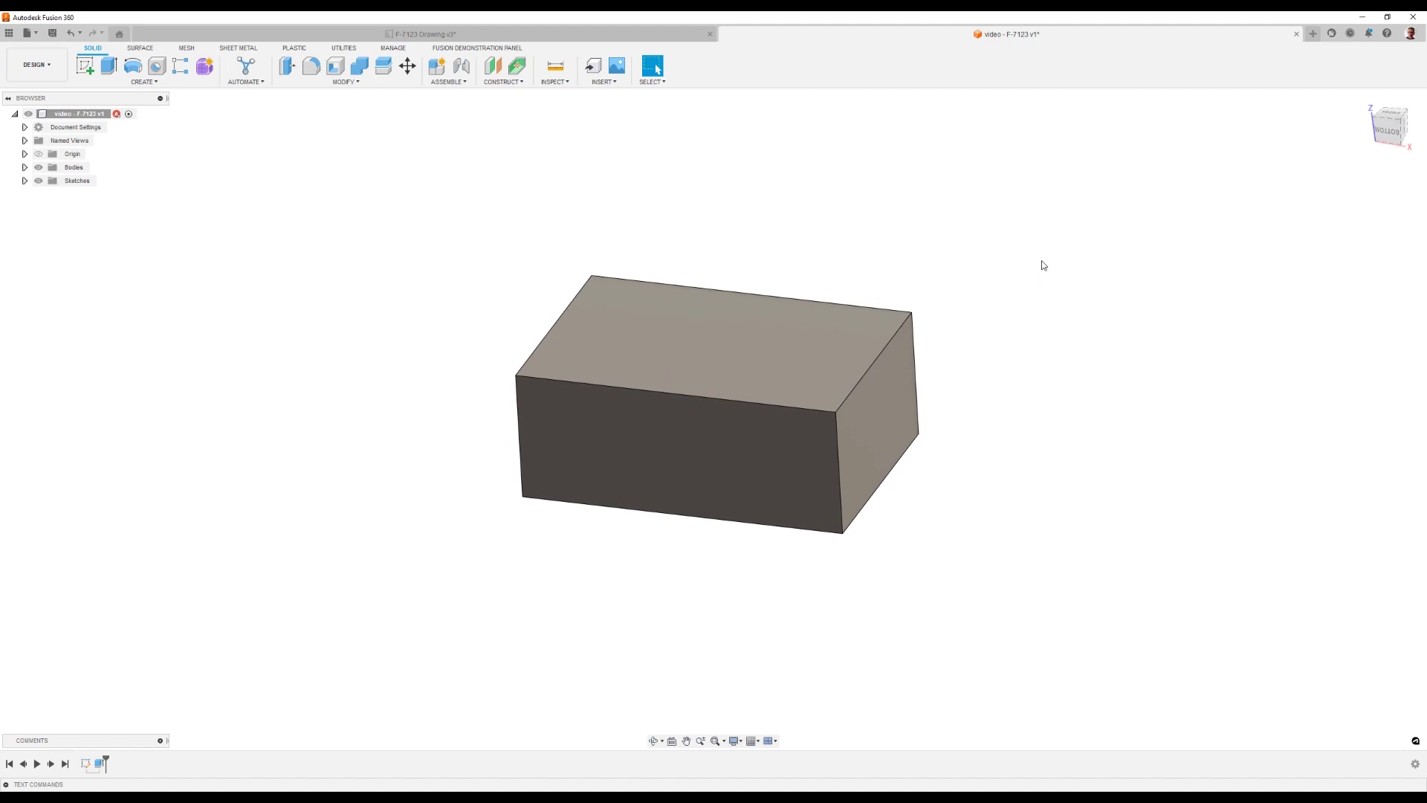
# Start a new sketch on the block's top face.
pyautogui.click(734, 351)
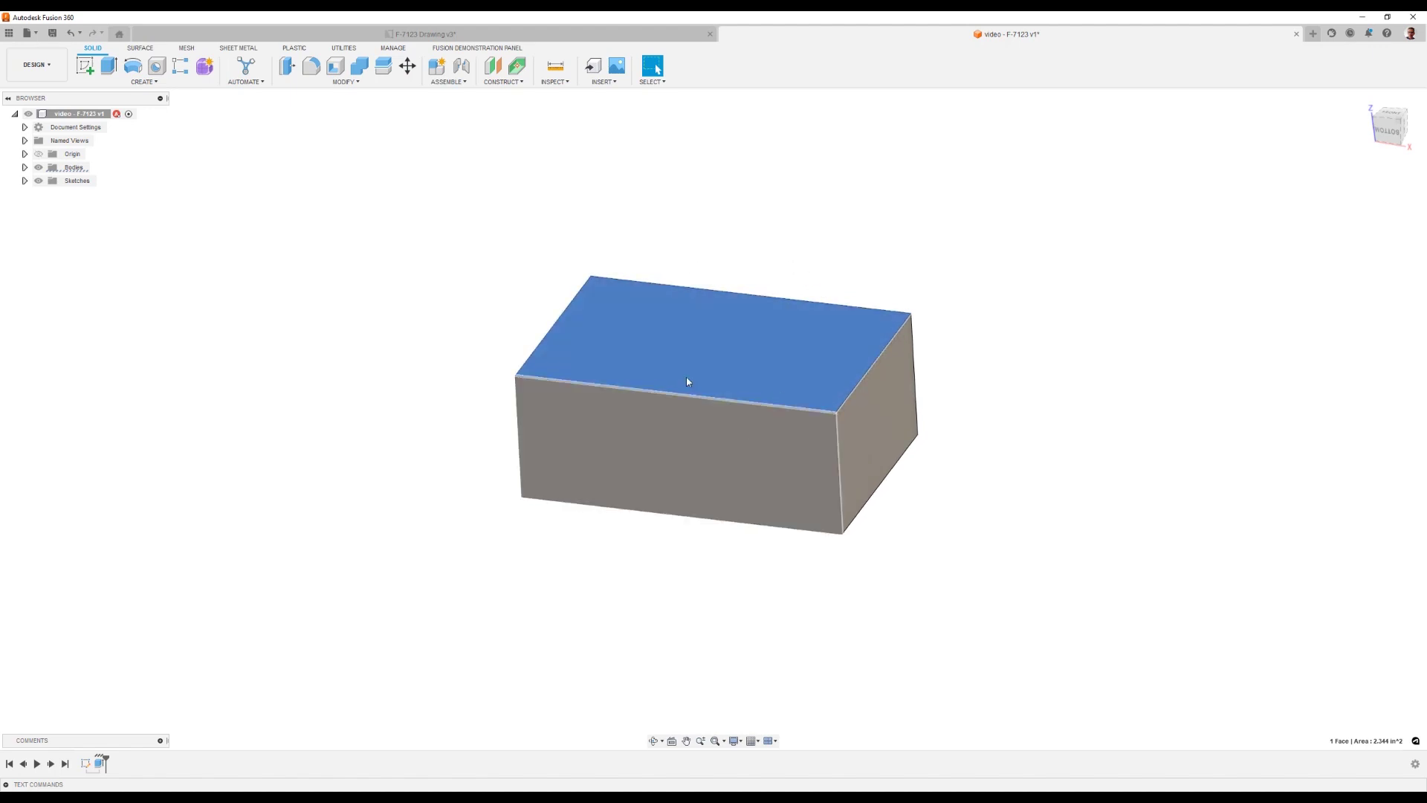
pyautogui.click(637, 216)
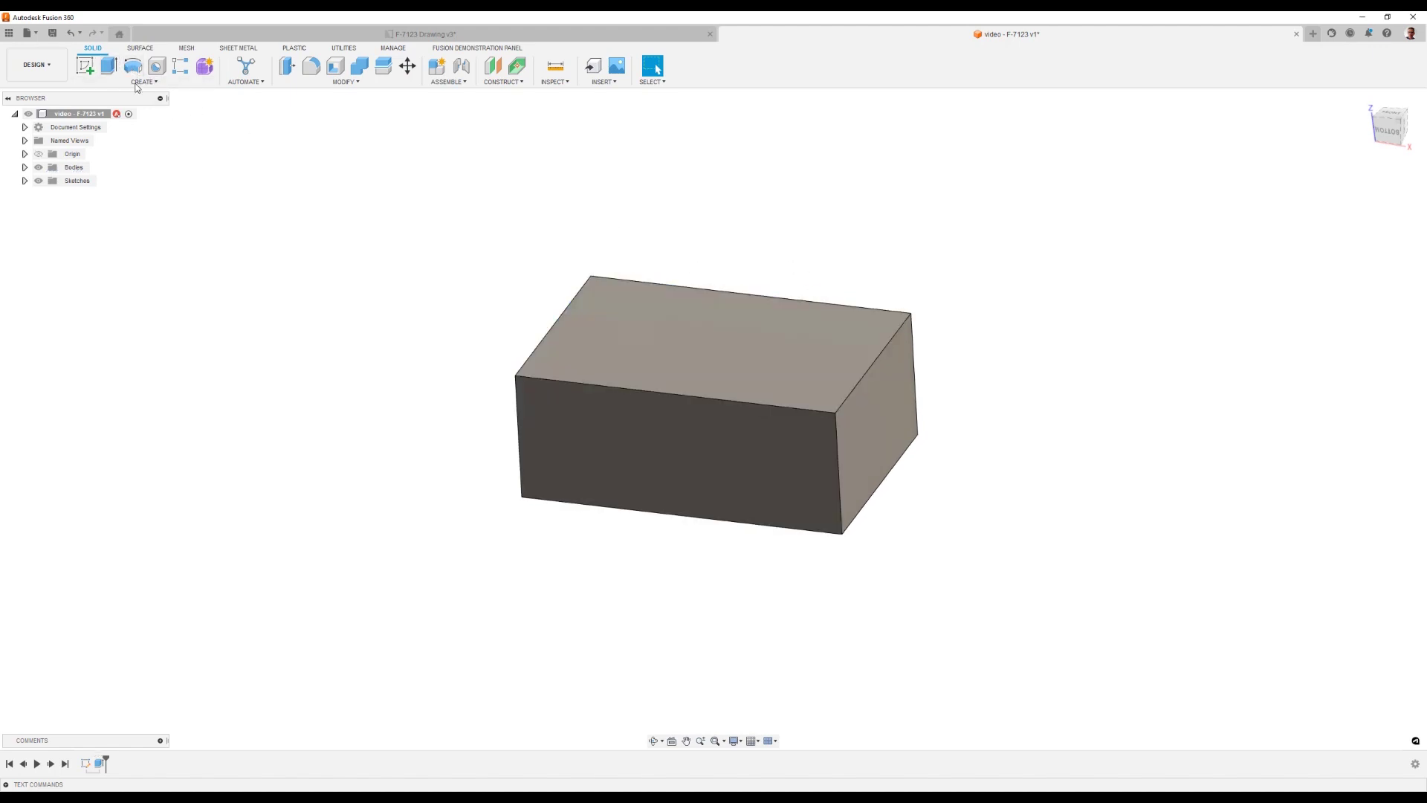
pyautogui.click(87, 67)
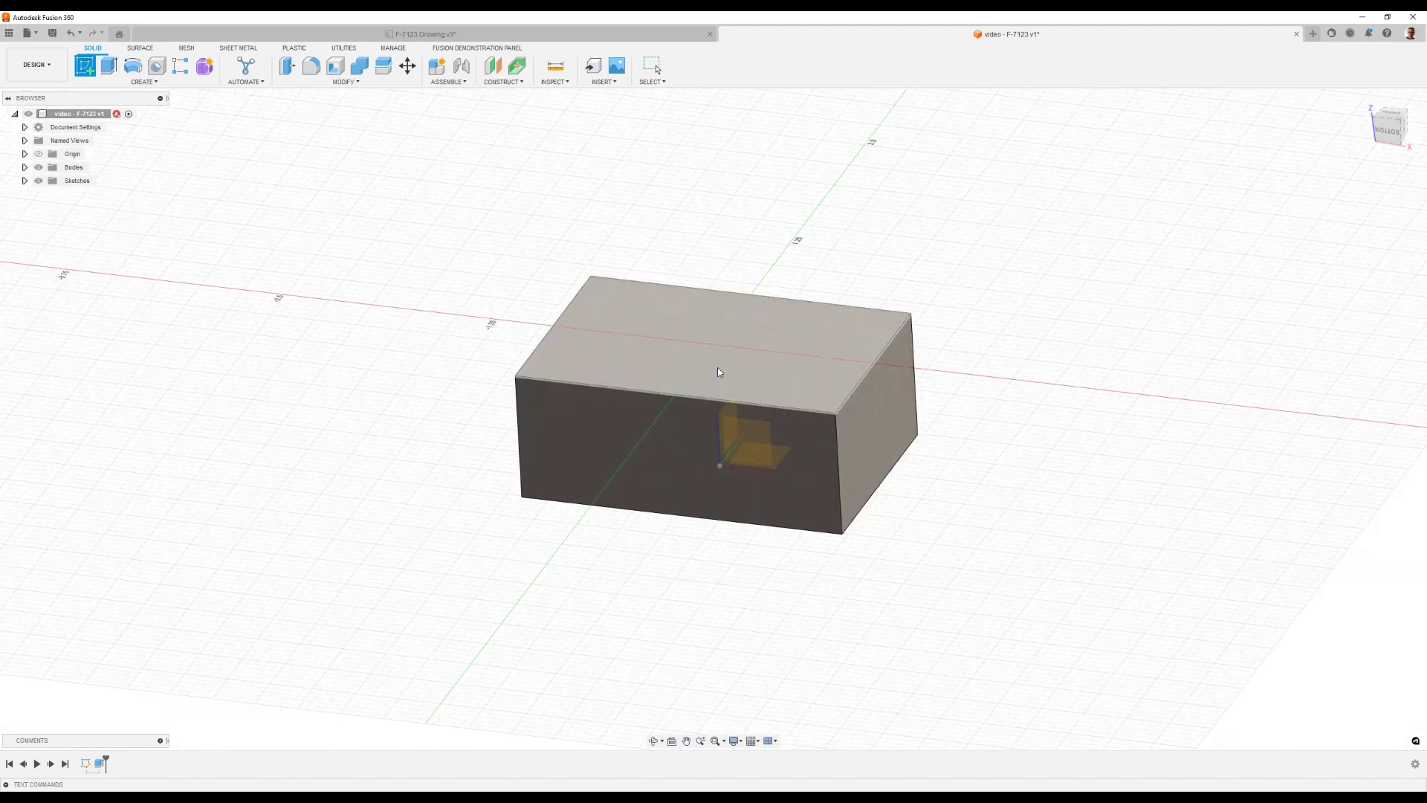
pyautogui.click(771, 335)
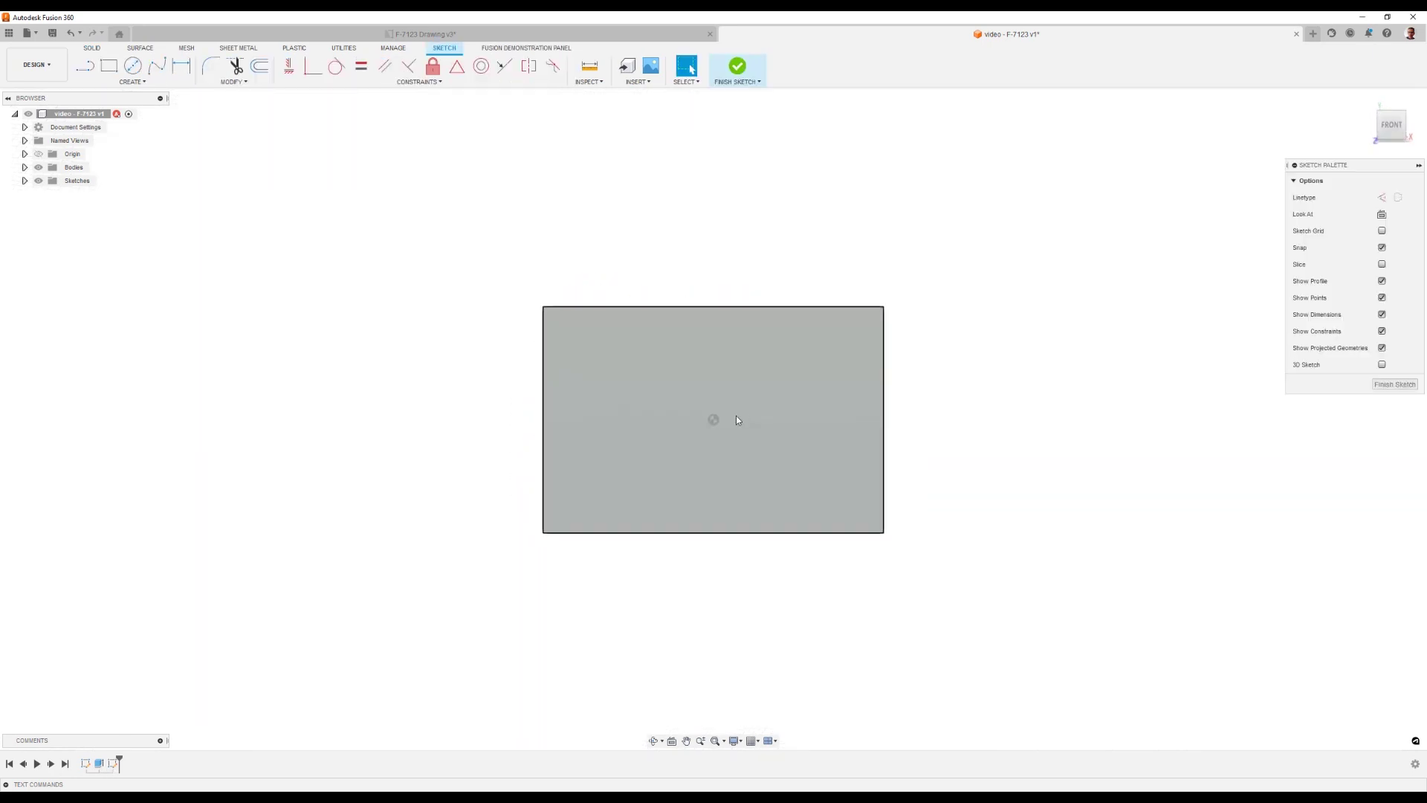
# Draw a center-diameter circle just above the face outline and drag it to a new spot.
pyautogui.click(133, 65)
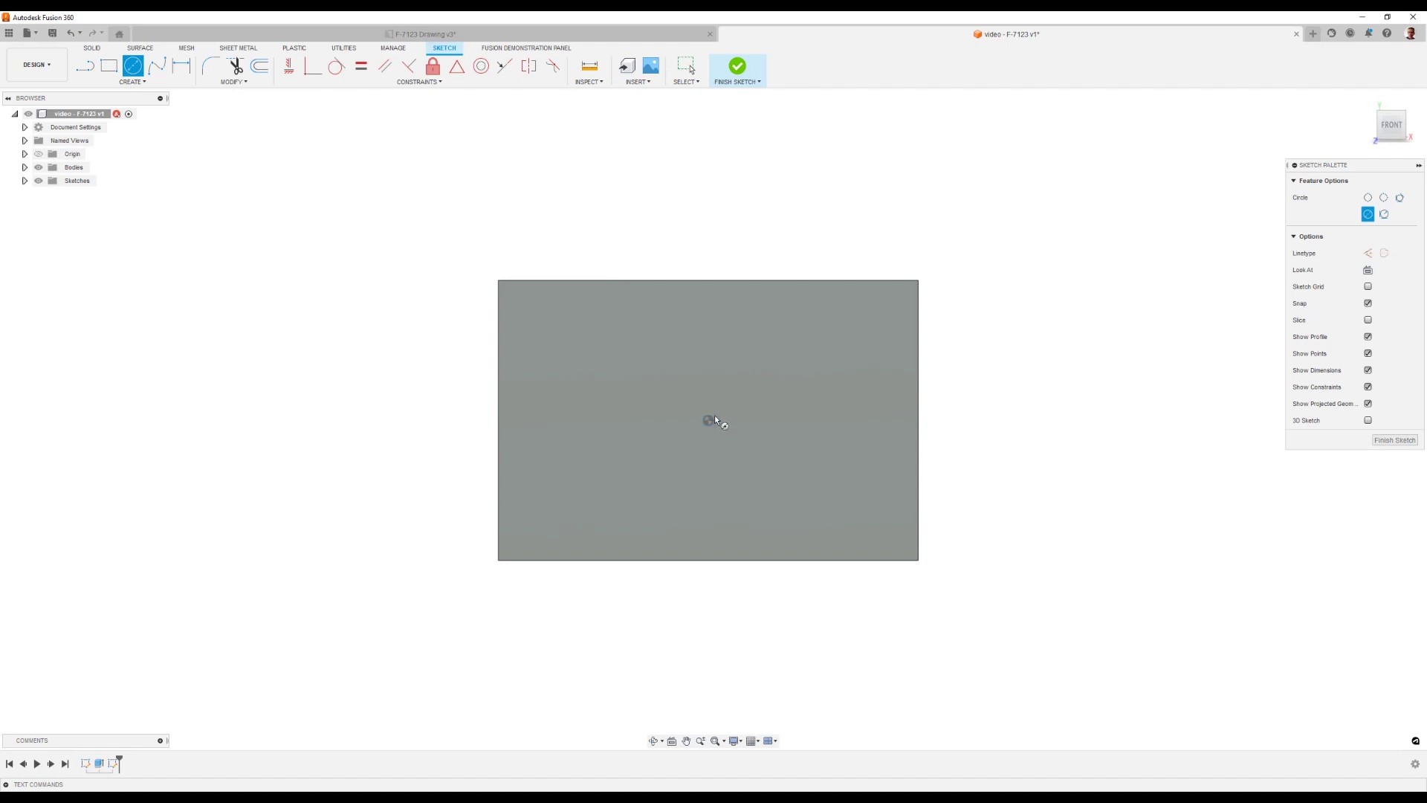
pyautogui.click(842, 230)
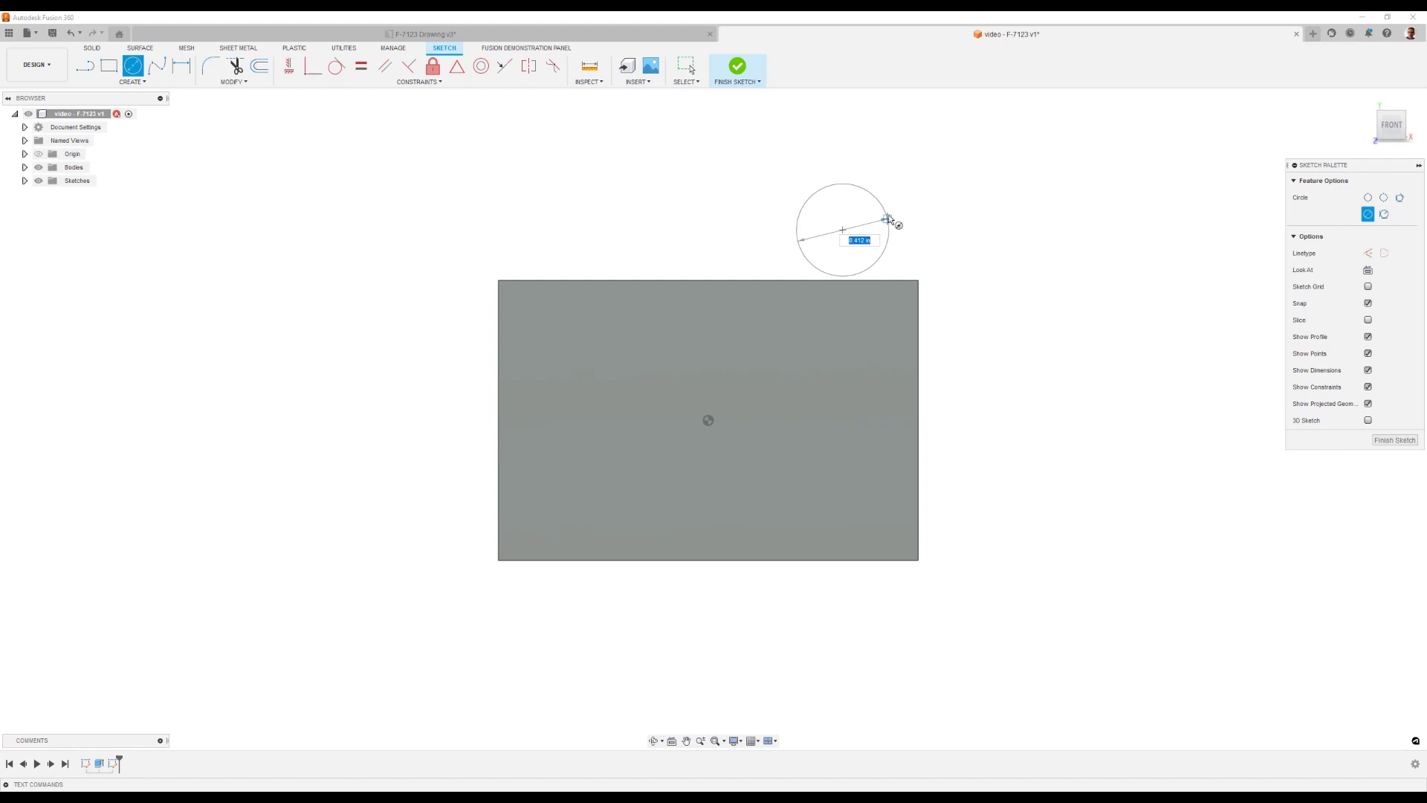
pyautogui.click(889, 220)
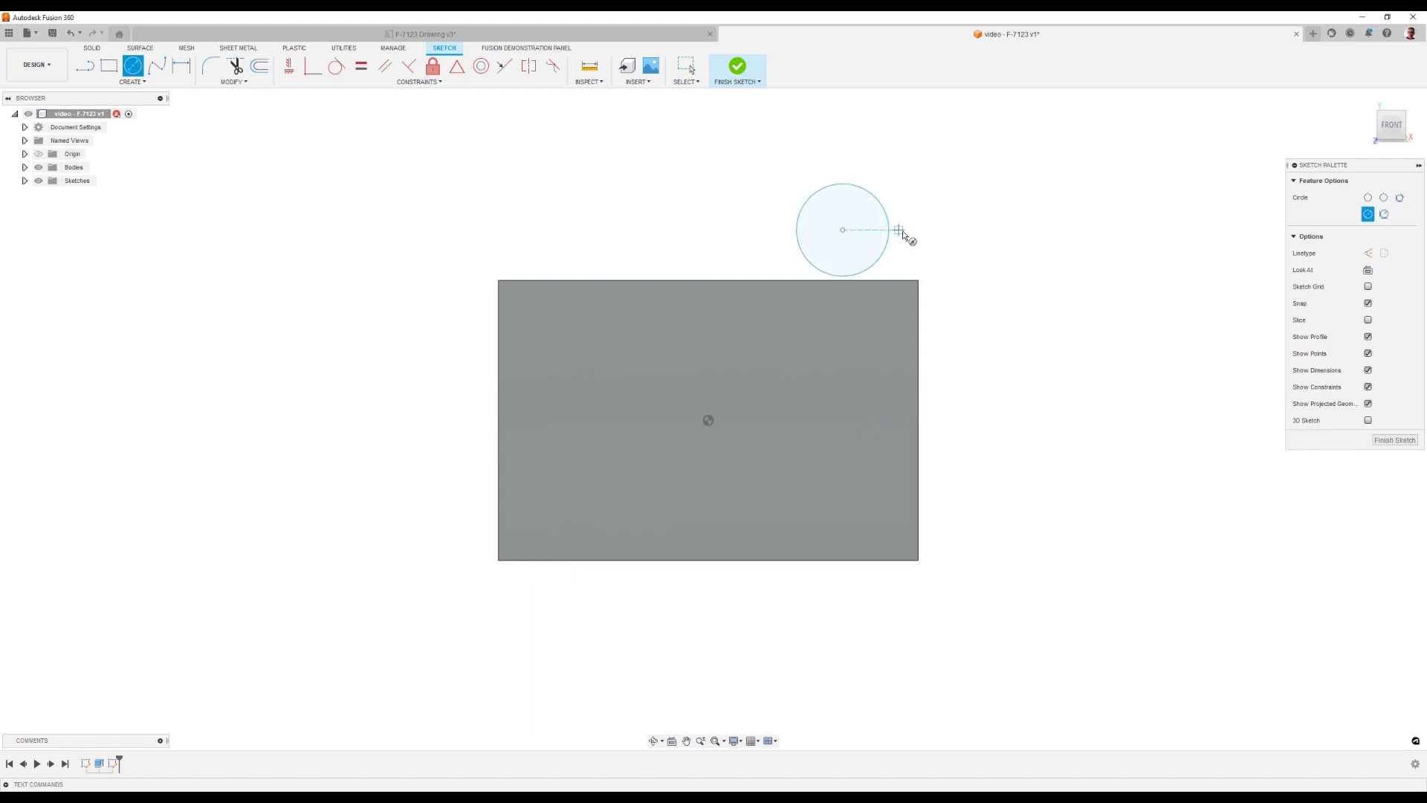
pyautogui.press('Escape')
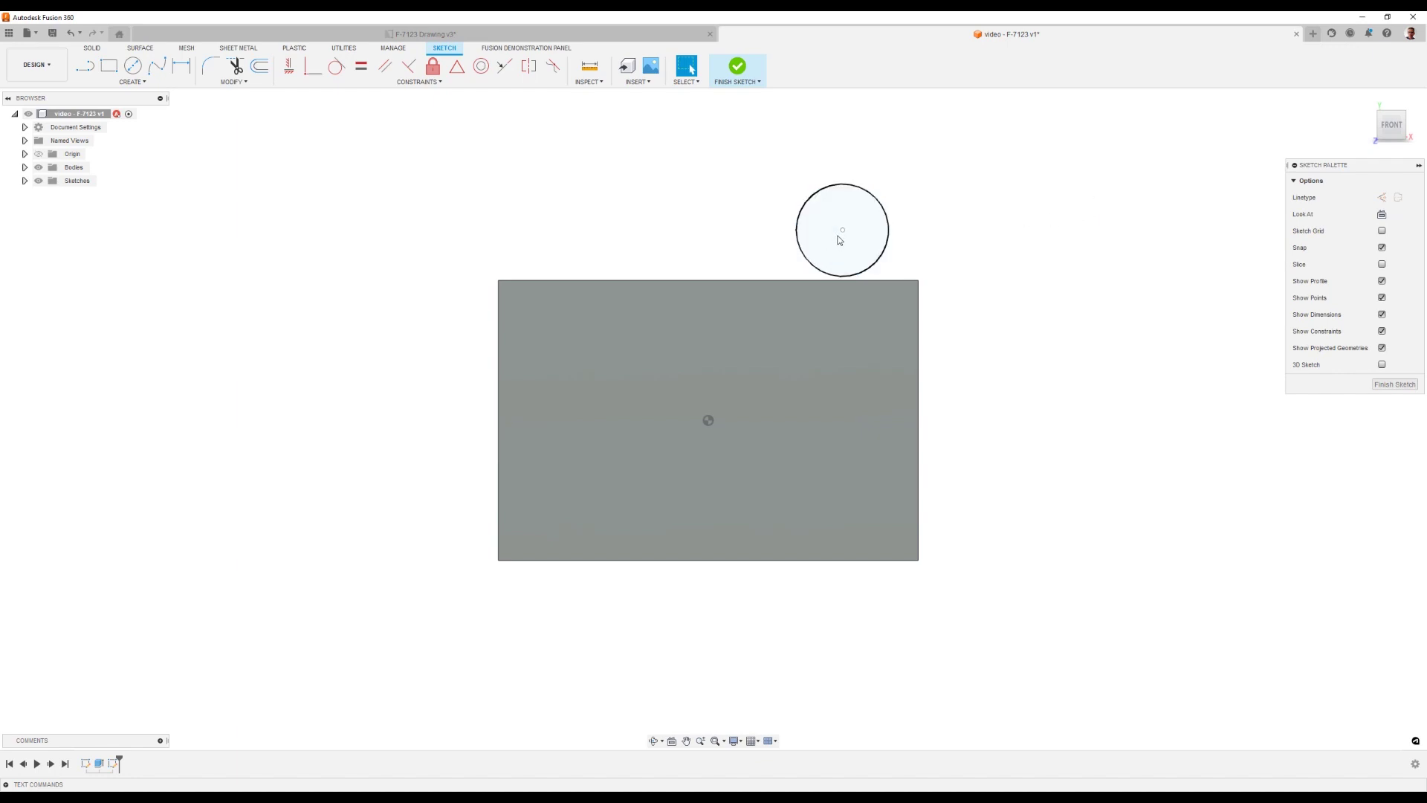
pyautogui.moveTo(847, 233); pyautogui.dragTo(799, 197)
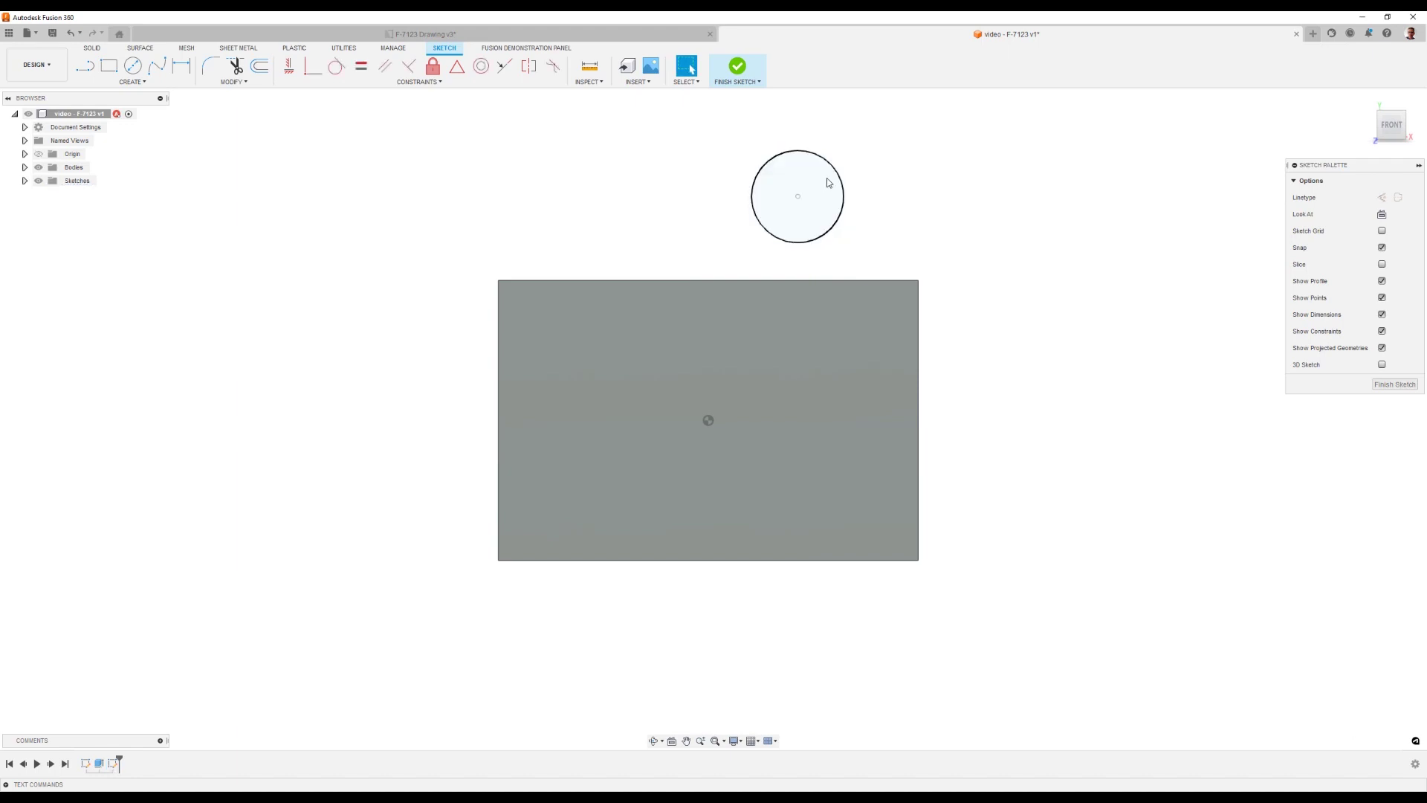
# Drag the circle onto the block's face and resize it there.
pyautogui.moveTo(841, 177)
pyautogui.mouseDown()
pyautogui.moveTo(888, 165)
pyautogui.moveTo(797, 216)
pyautogui.moveTo(739, 388)
pyautogui.moveTo(710, 423)
pyautogui.mouseUp()
pyautogui.moveTo(742, 376)
pyautogui.mouseDown()
pyautogui.moveTo(835, 290)
pyautogui.moveTo(764, 352)
pyautogui.mouseUp()
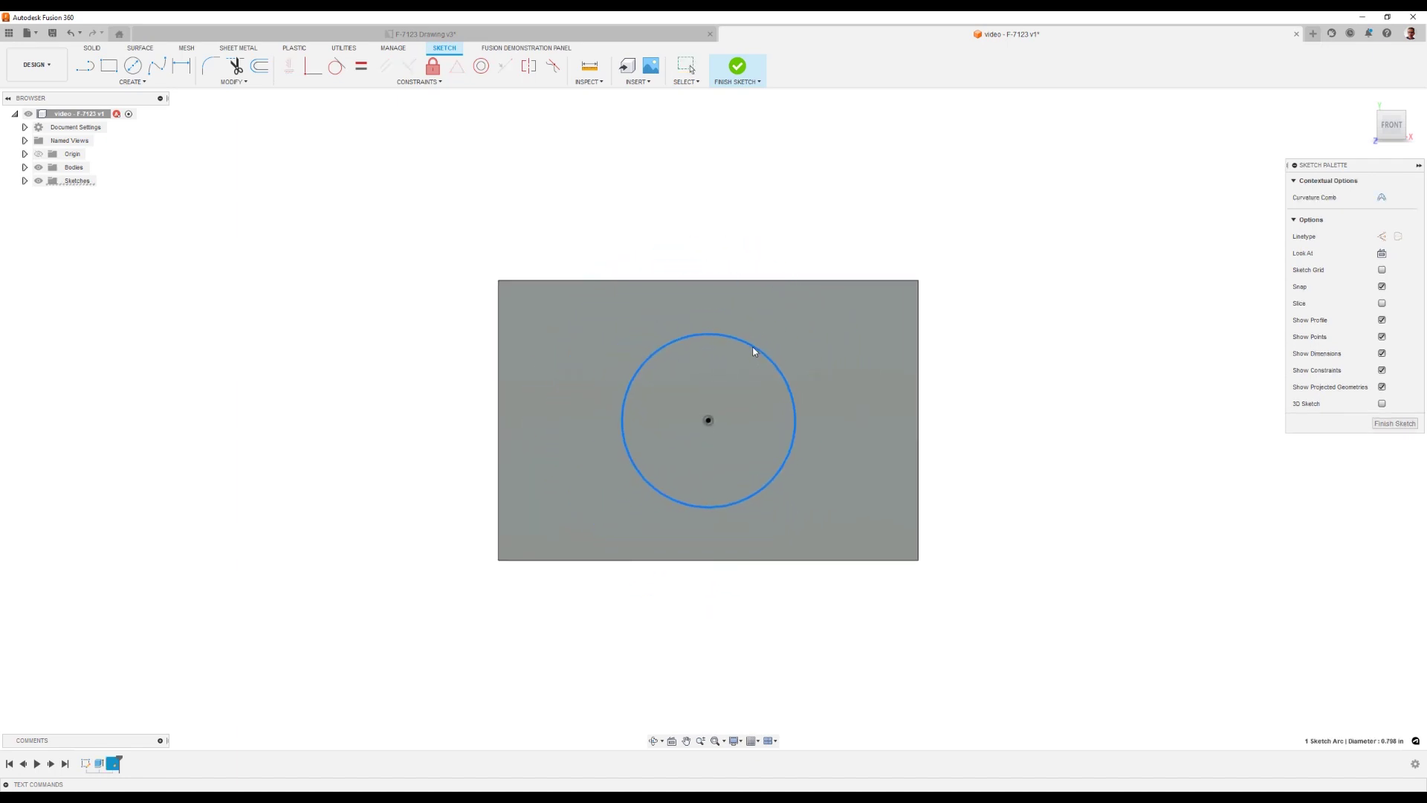
pyautogui.click(746, 223)
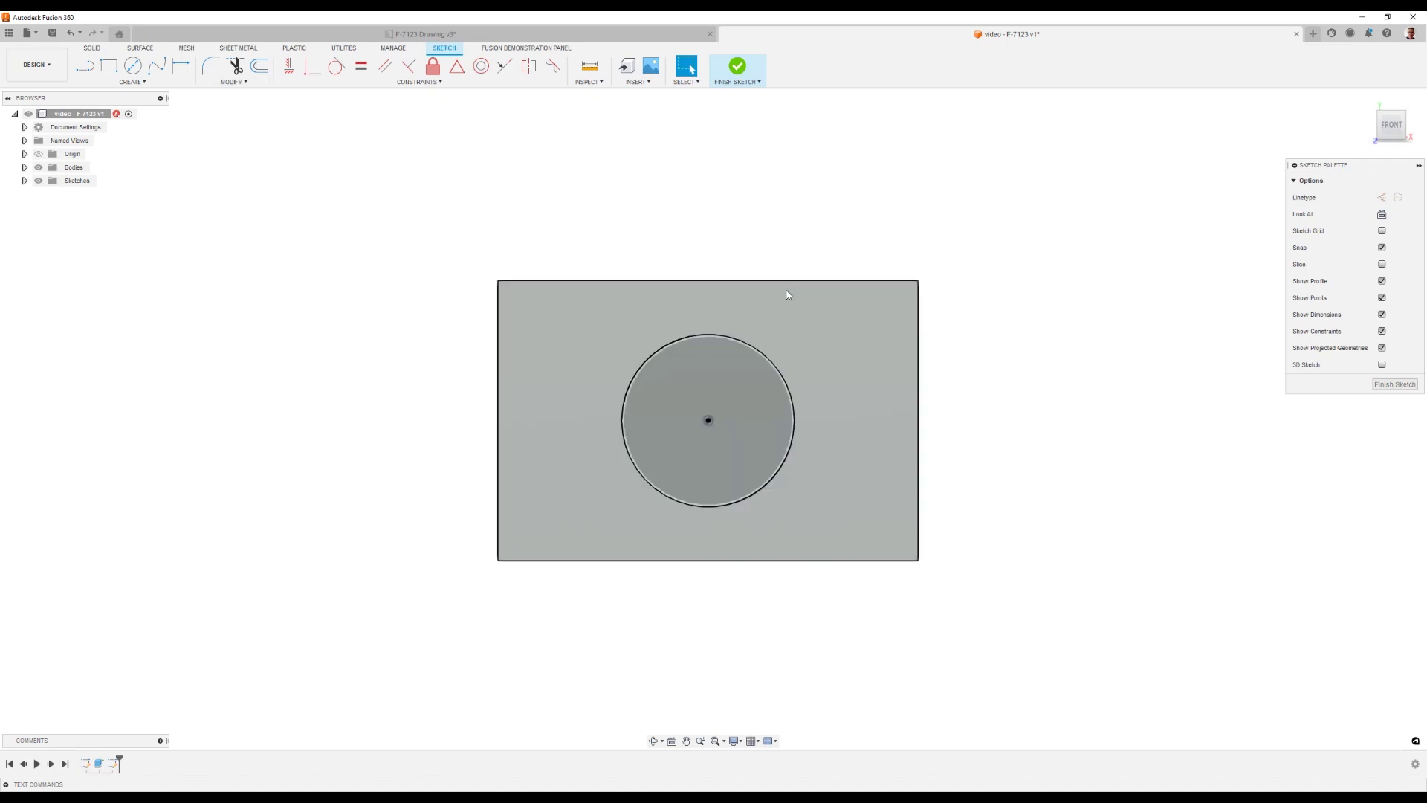
# Add a sketch dimension fixing the circle's diameter at 0.875 in.
pyautogui.press('d')
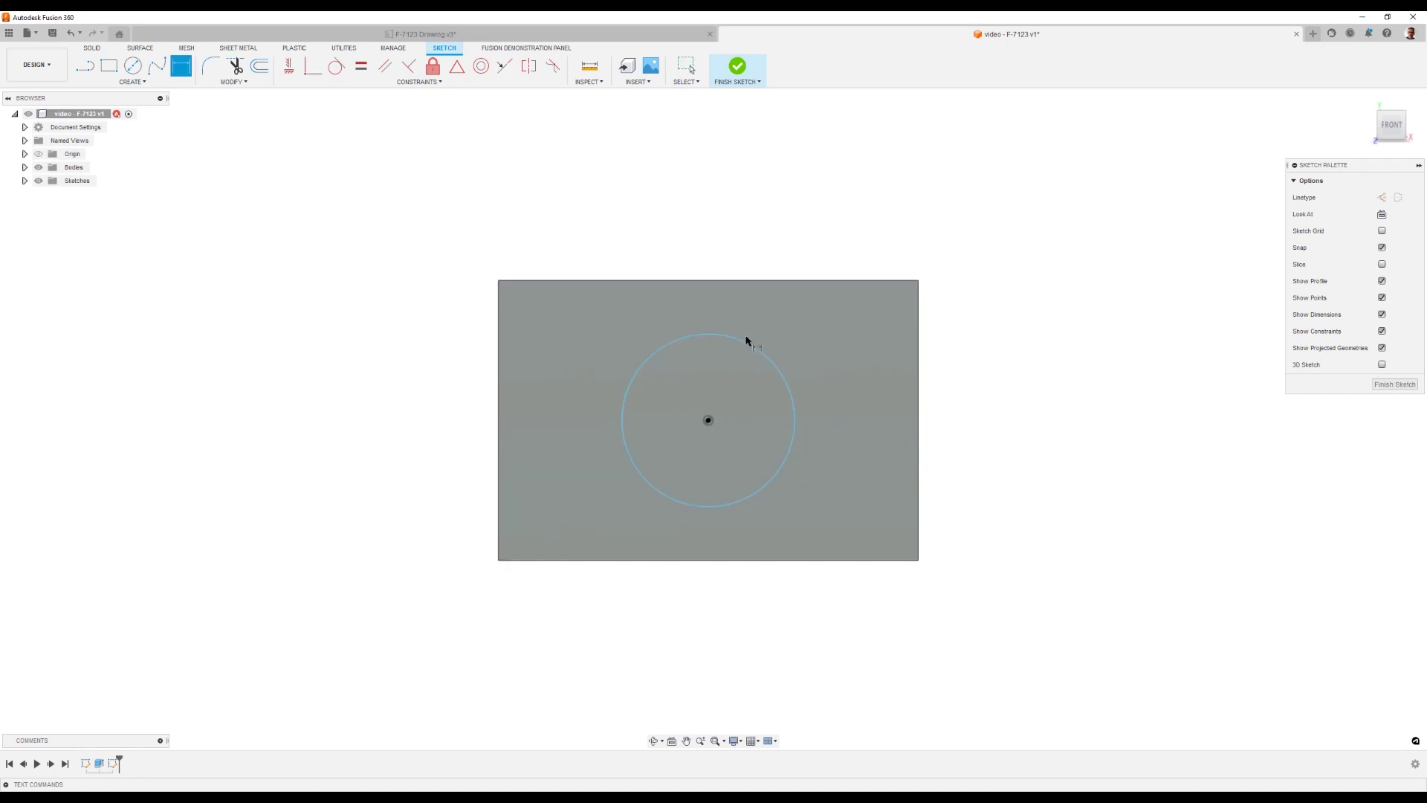
pyautogui.click(750, 344)
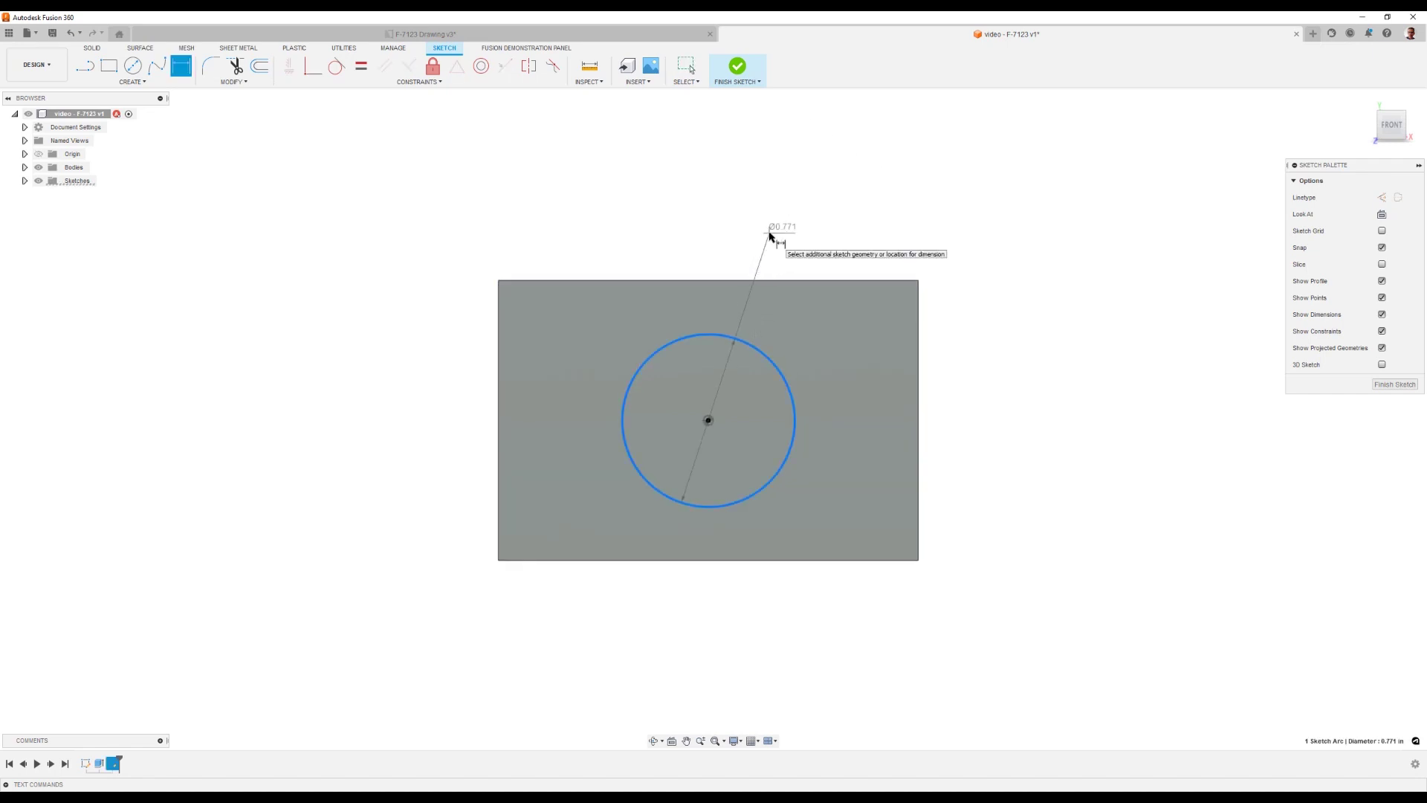
pyautogui.click(776, 236)
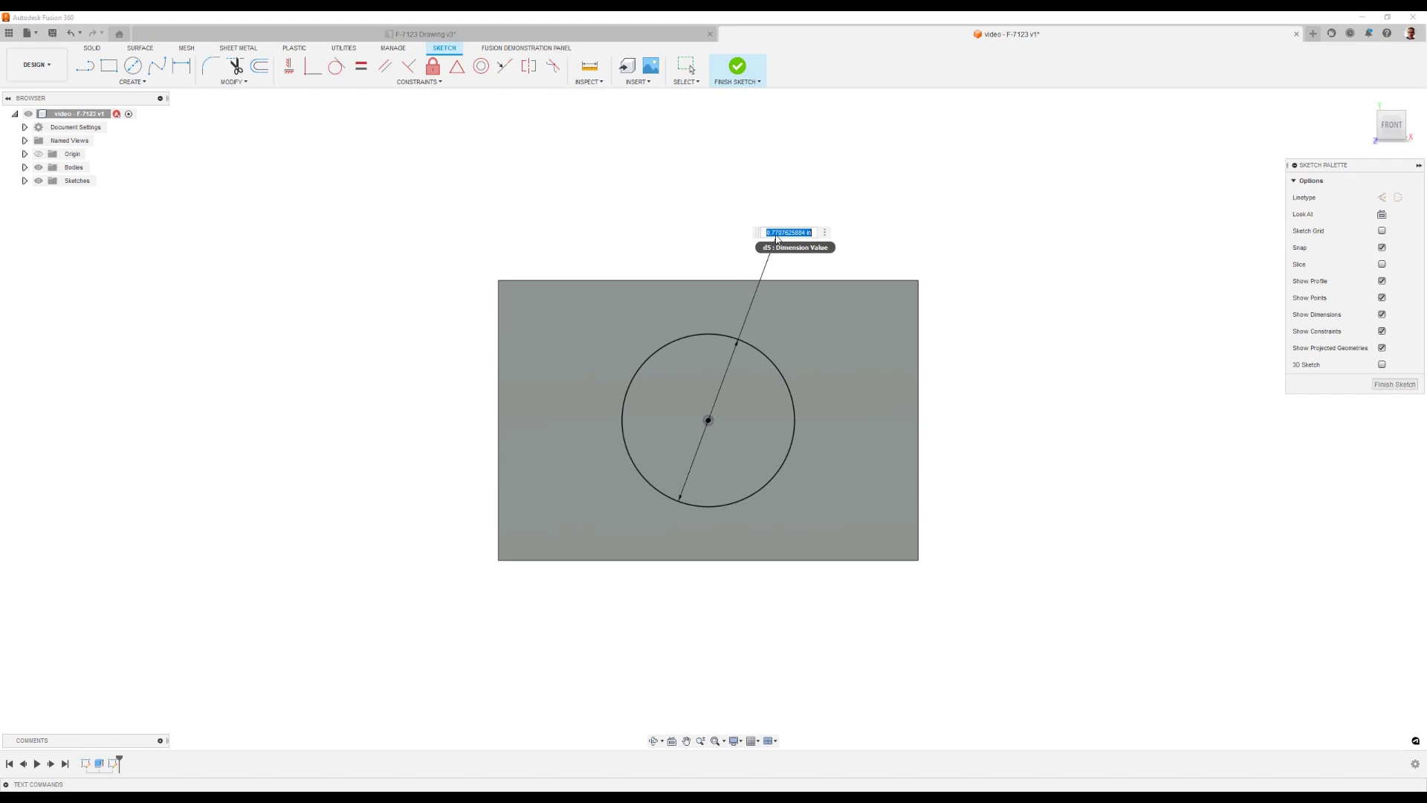
pyautogui.press('BackSpace')
pyautogui.press('Return')
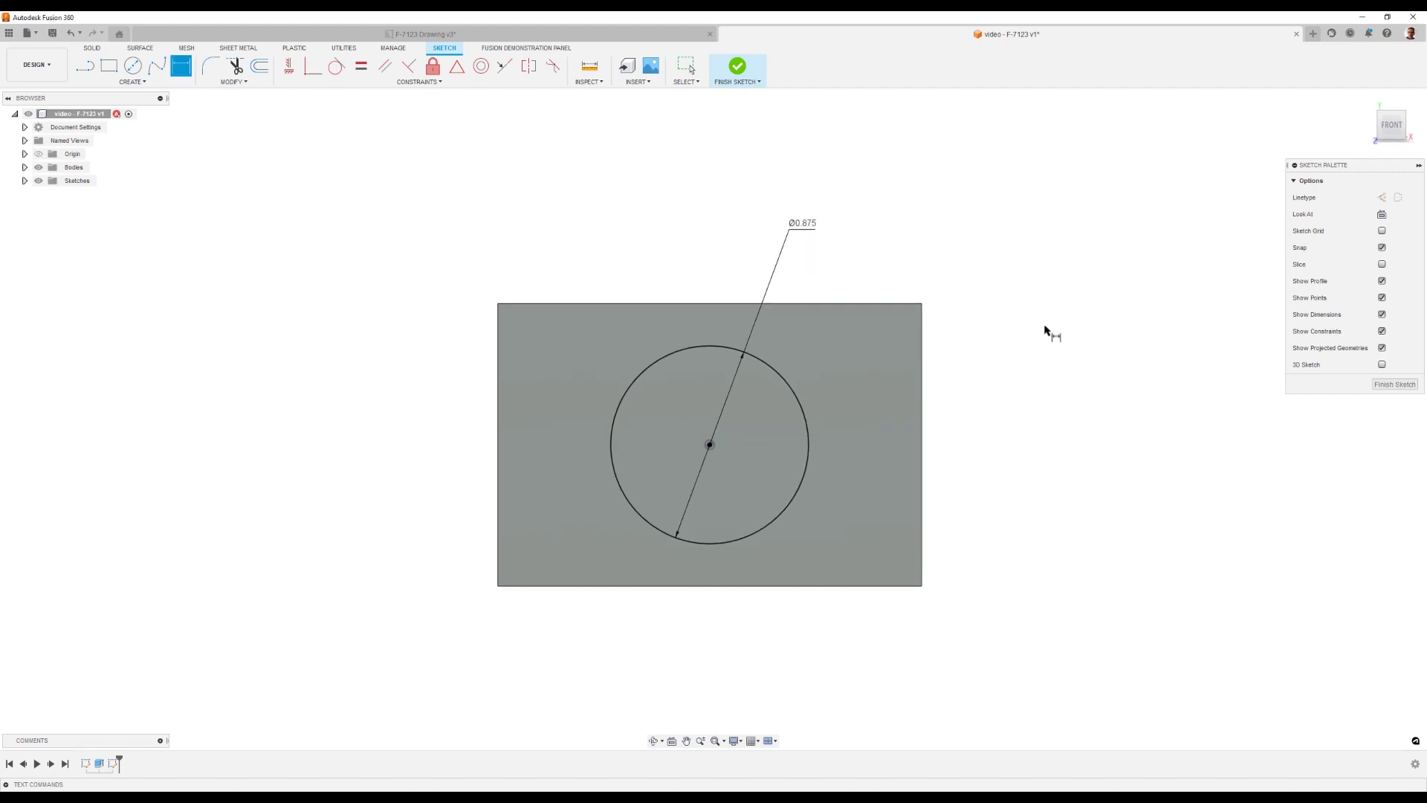
# Extrude-cut the 0.875 in circle 0.25 in deep into the block.
pyautogui.click(92, 48)
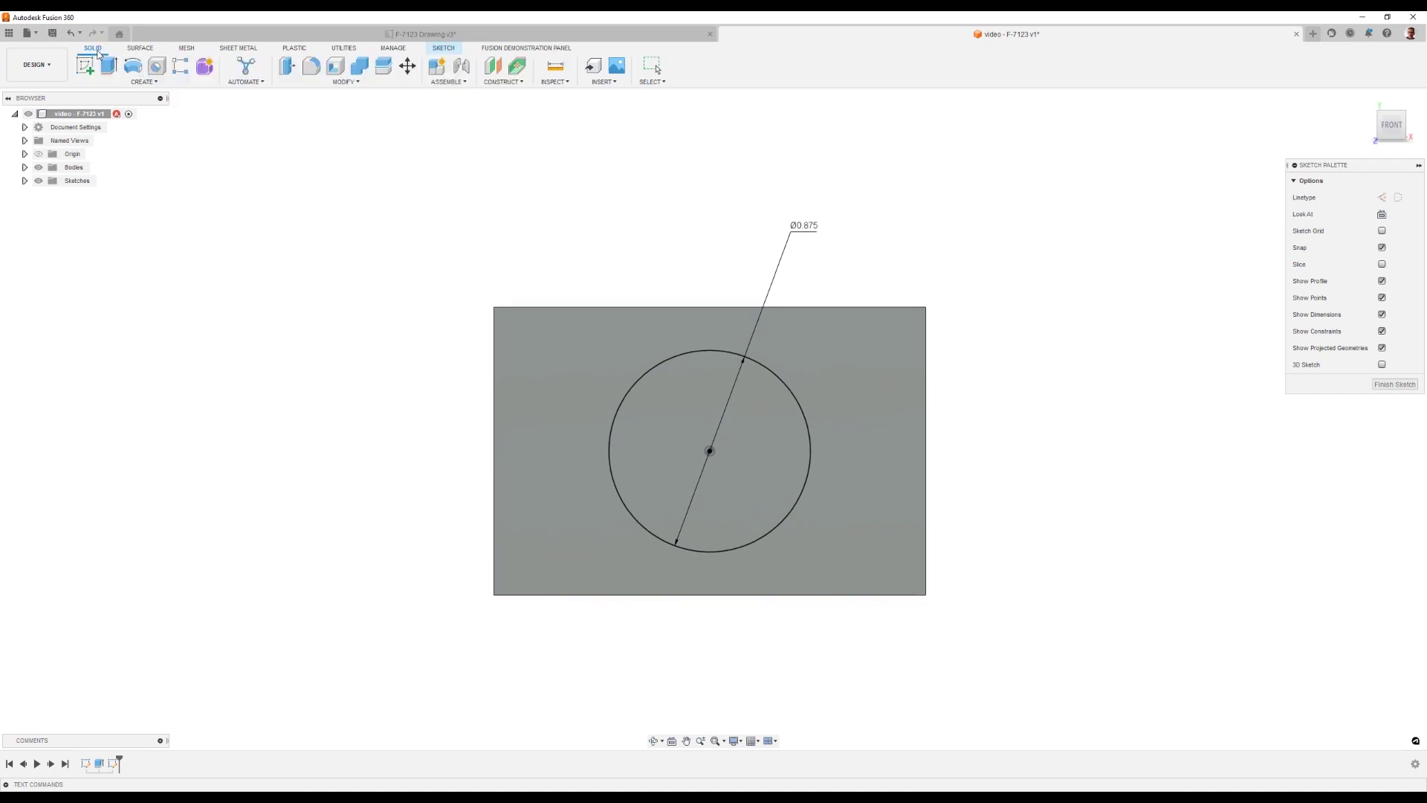
pyautogui.click(104, 66)
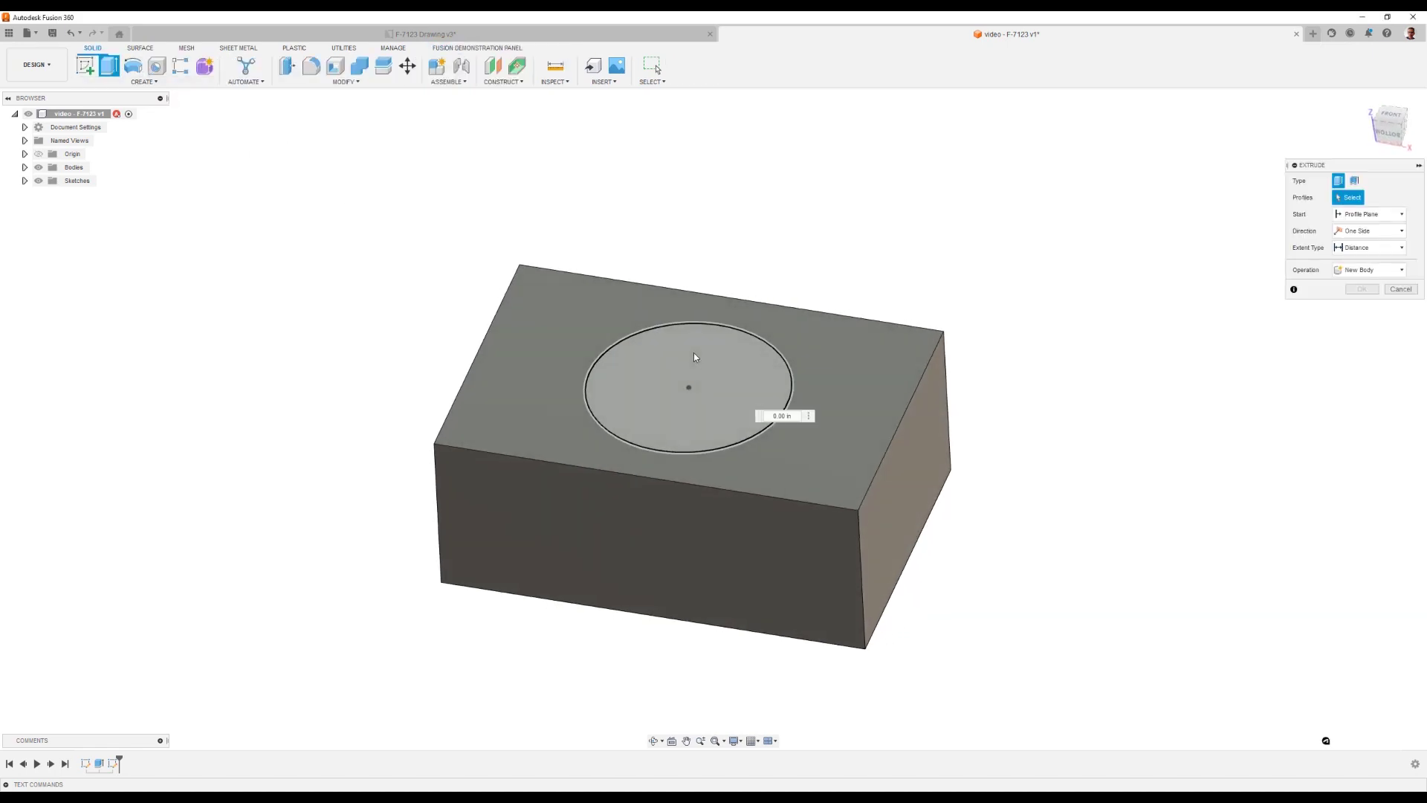
pyautogui.moveTo(691, 368); pyautogui.dragTo(689, 404)
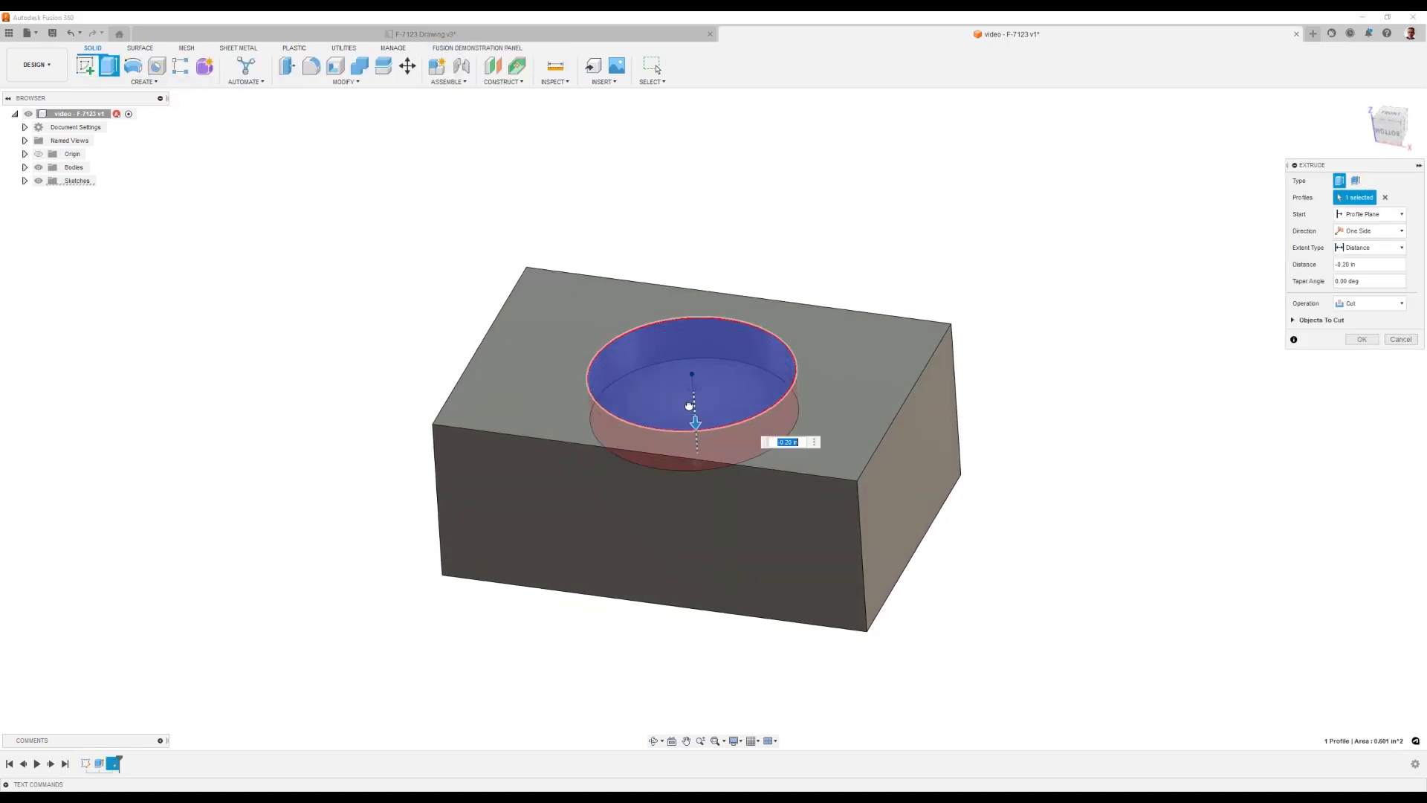
pyautogui.scroll(1, 689, 404)
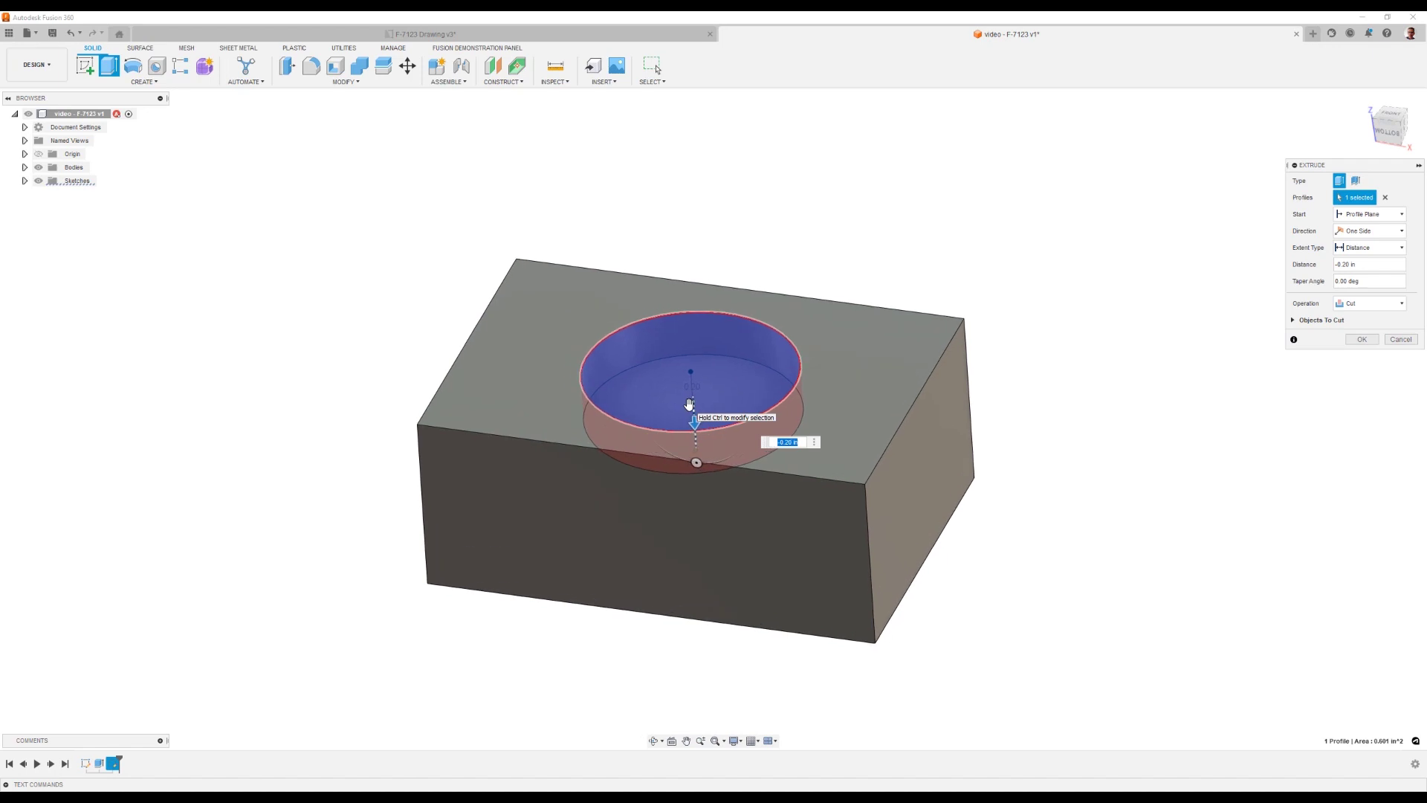
pyautogui.press('BackSpace')
pyautogui.write('.25')
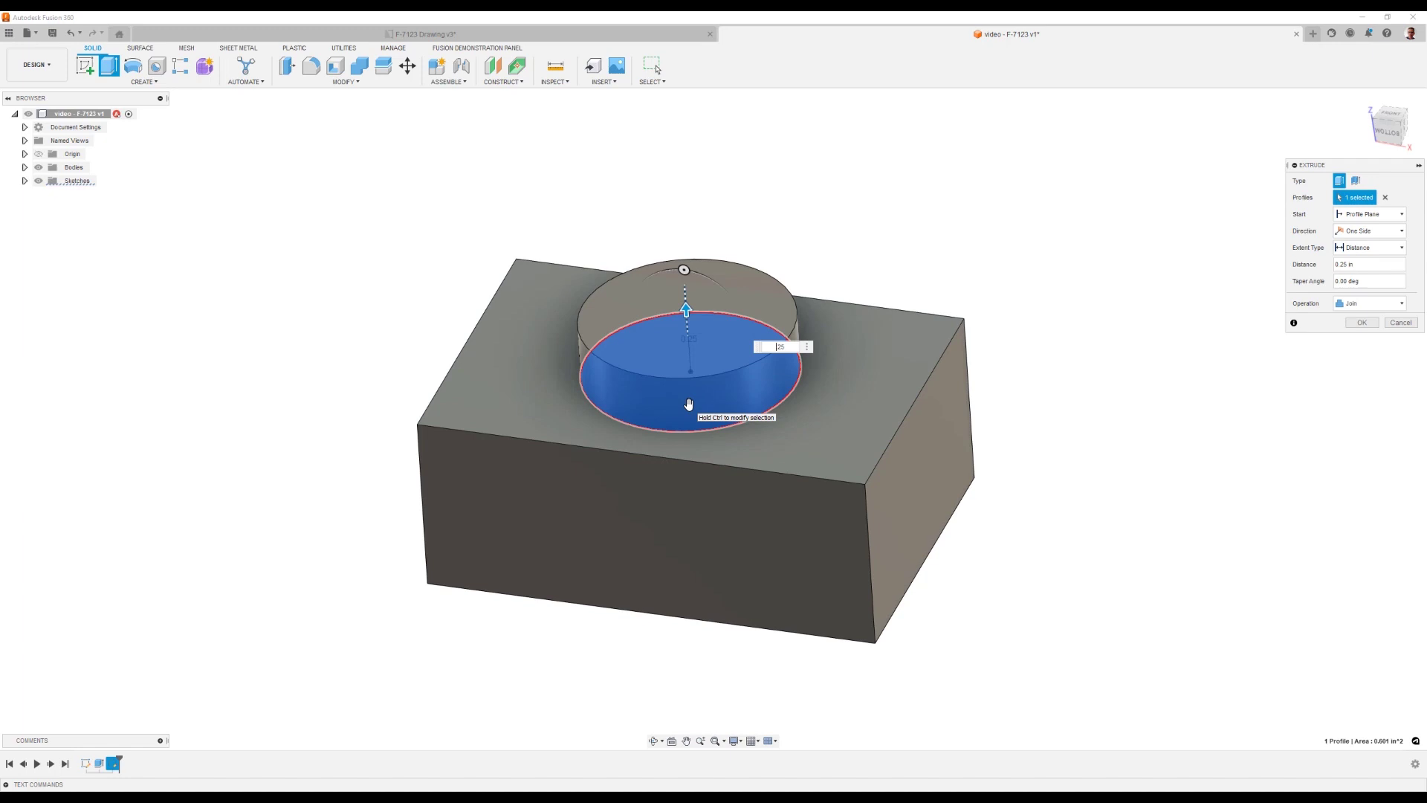
pyautogui.write('-')
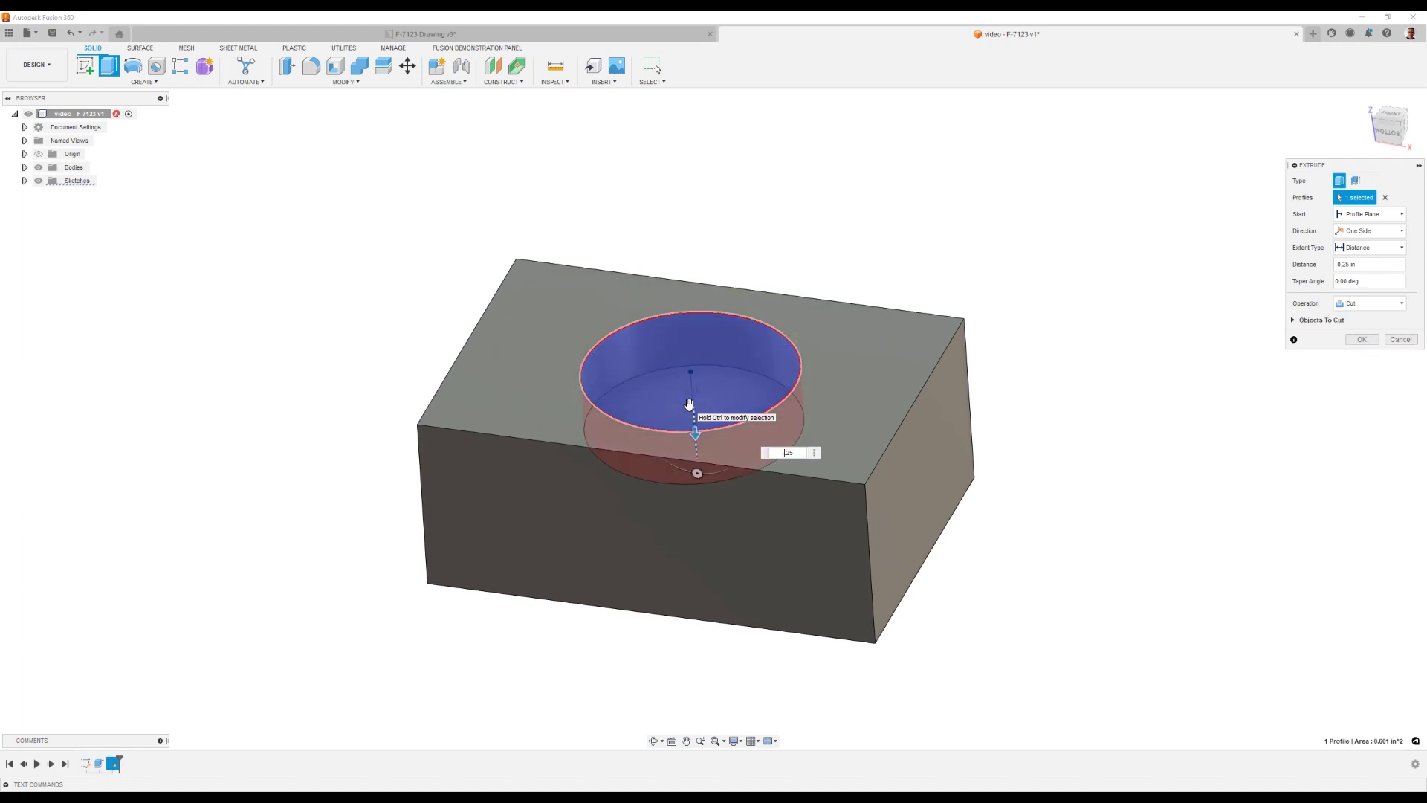
pyautogui.press('Return')
# Orbit to view the block from above and select the pocket floor face.
pyautogui.scroll(1, 733, 397)
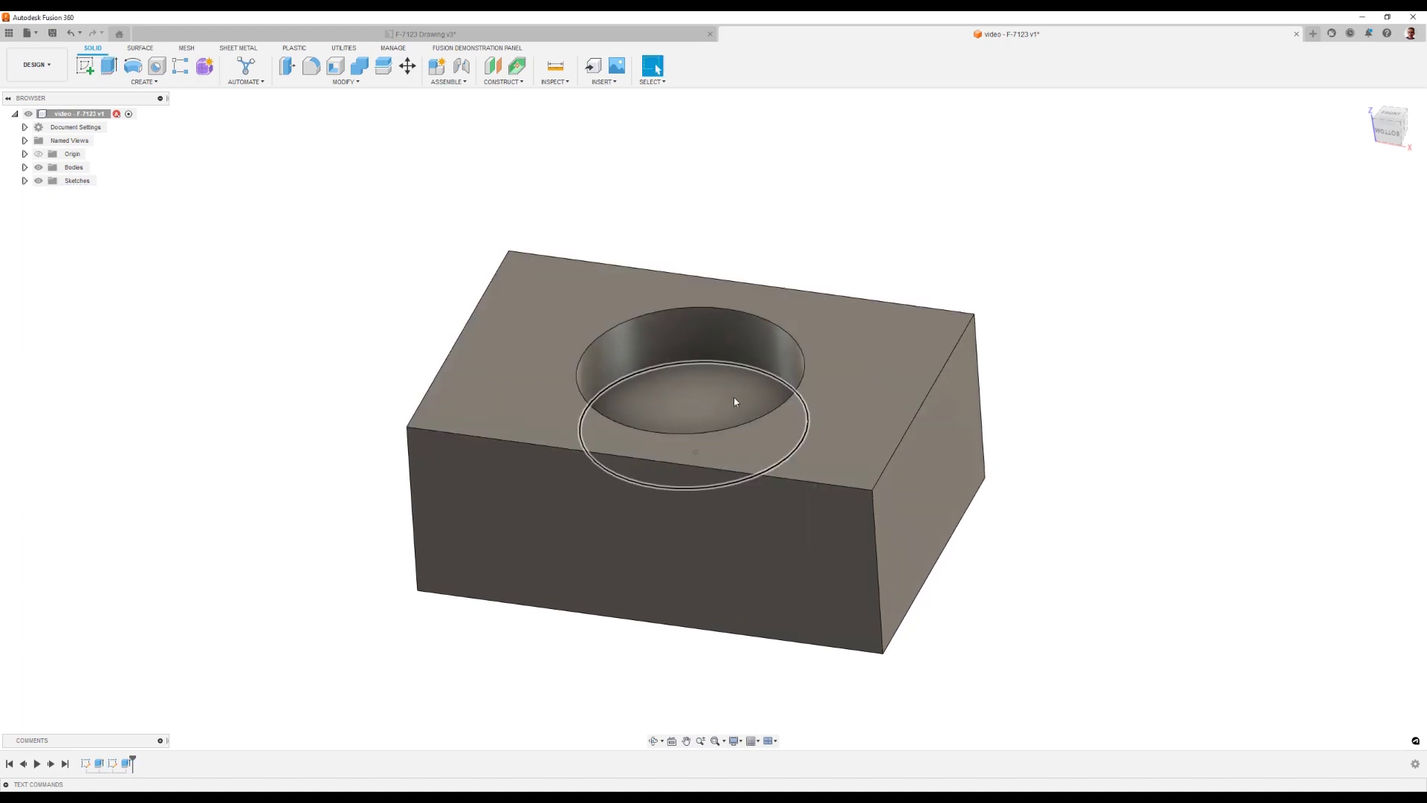
pyautogui.moveTo(733, 397)
pyautogui.keyDown('shift'); pyautogui.mouseDown(button='middle')
pyautogui.moveTo(716, 390)
pyautogui.moveTo(721, 403)
pyautogui.mouseUp(button='middle'); pyautogui.keyUp('shift')
pyautogui.click(781, 355)
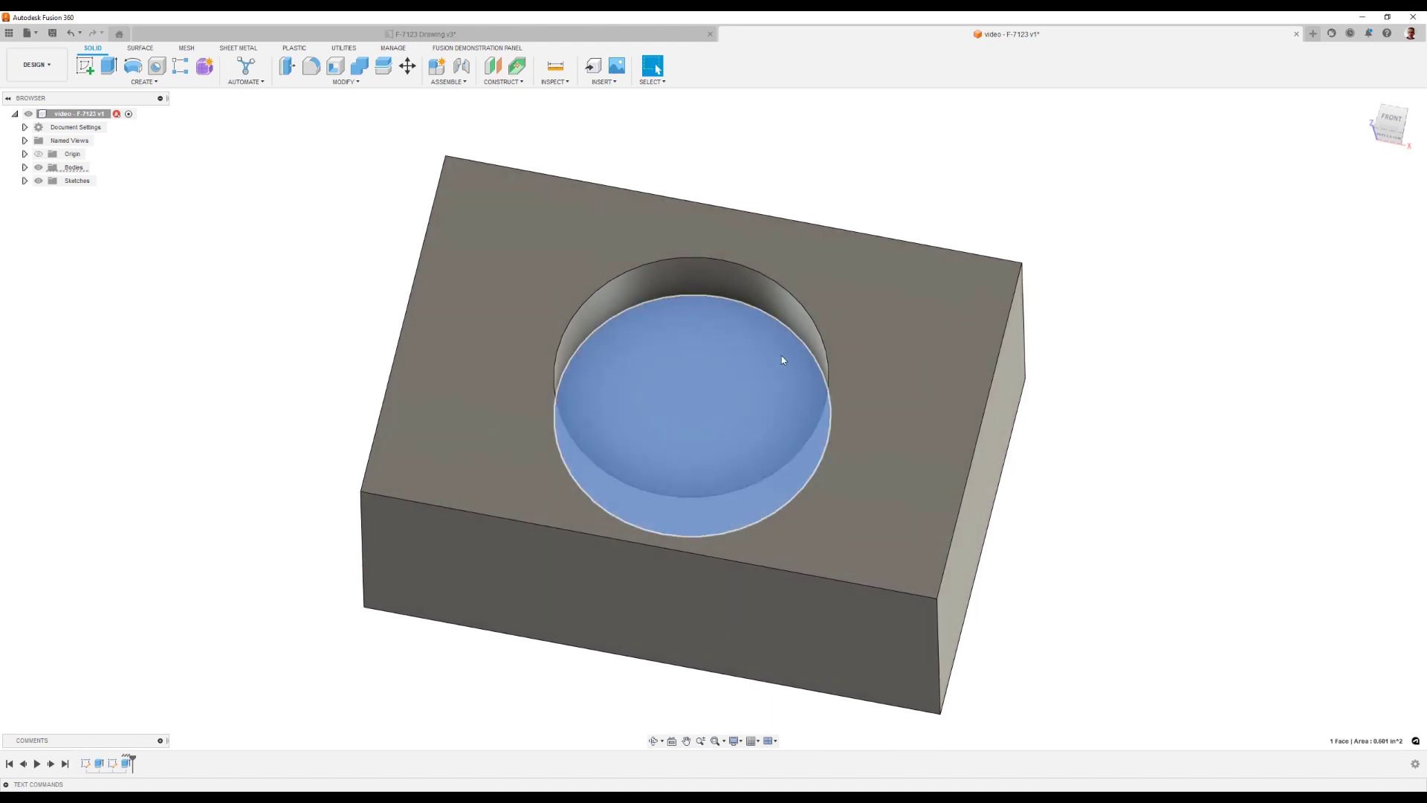
pyautogui.keyDown('shift'); pyautogui.moveTo(782, 356); pyautogui.dragTo(701, 397, button='middle'); pyautogui.keyUp('shift')
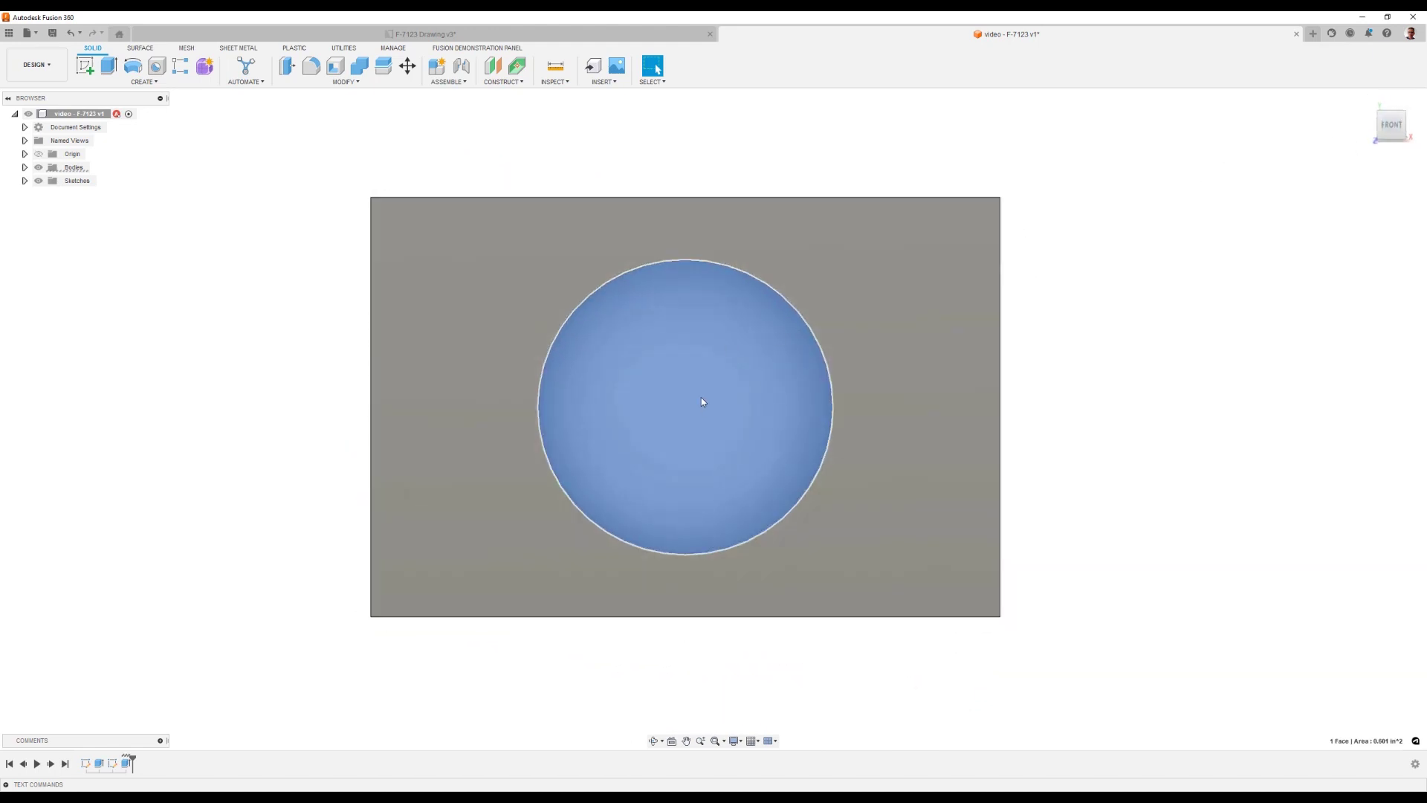
# Sketch a 0.375 in diameter circle on the pocket floor, undoing a stray move.
pyautogui.click(85, 66)
pyautogui.click(134, 66)
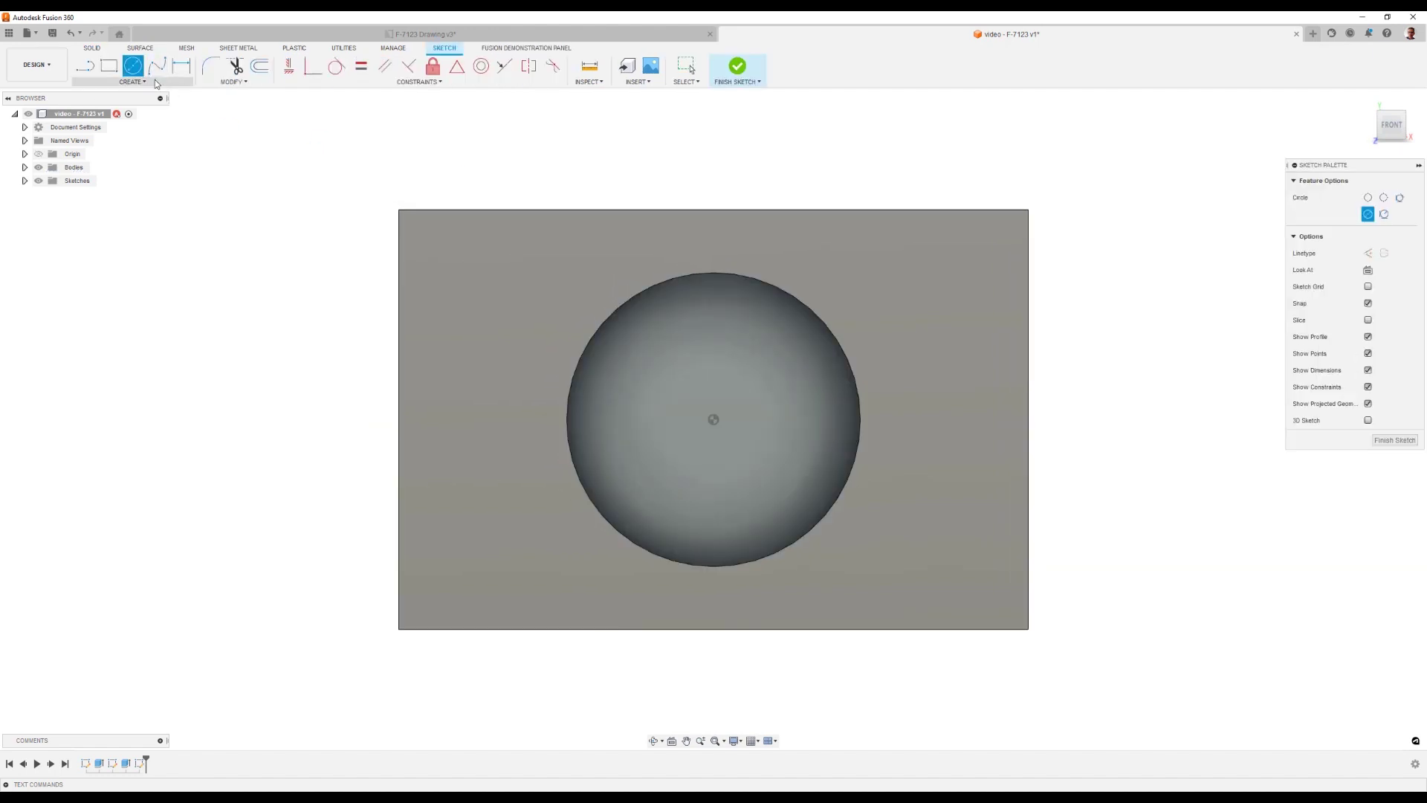
pyautogui.click(1108, 370)
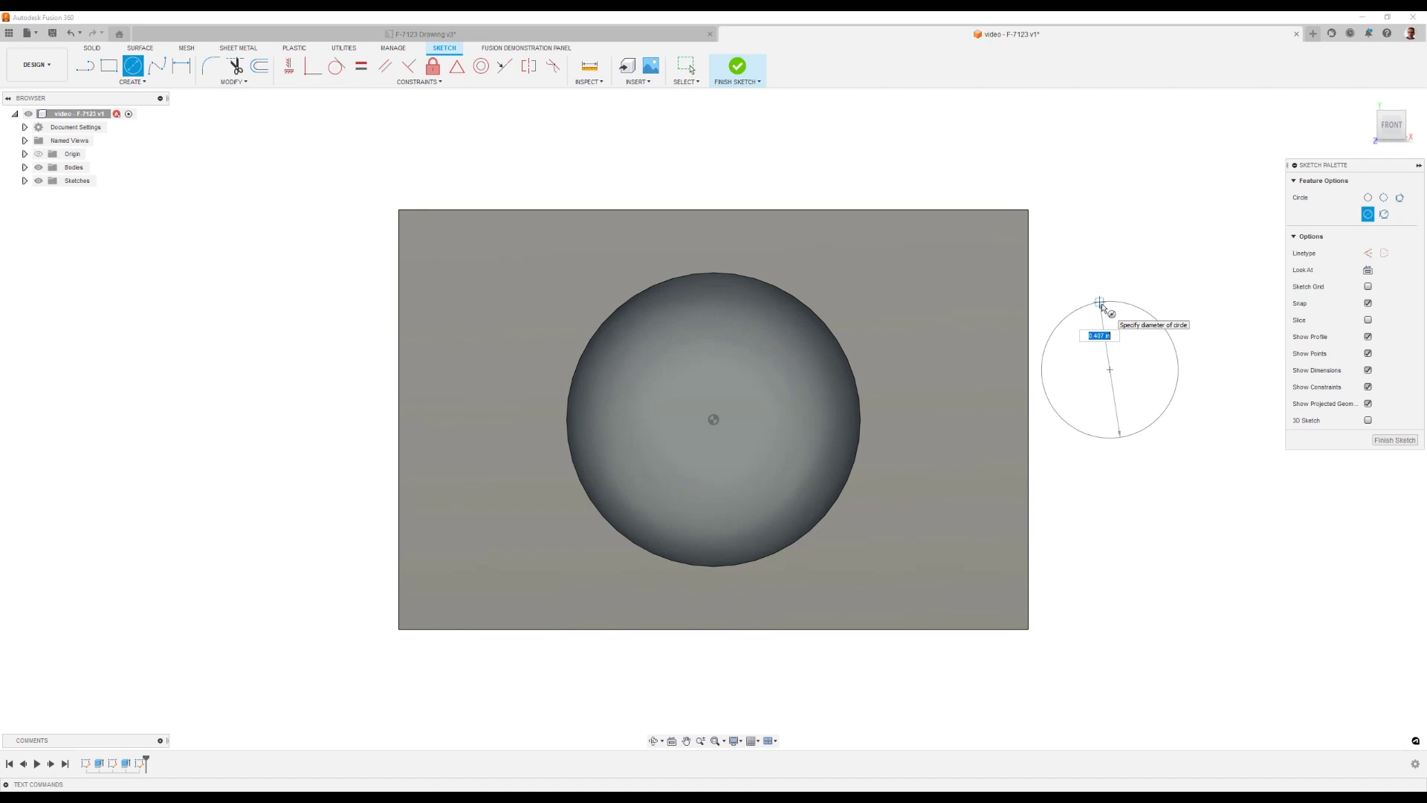
pyautogui.press('BackSpace')
pyautogui.press('Return')
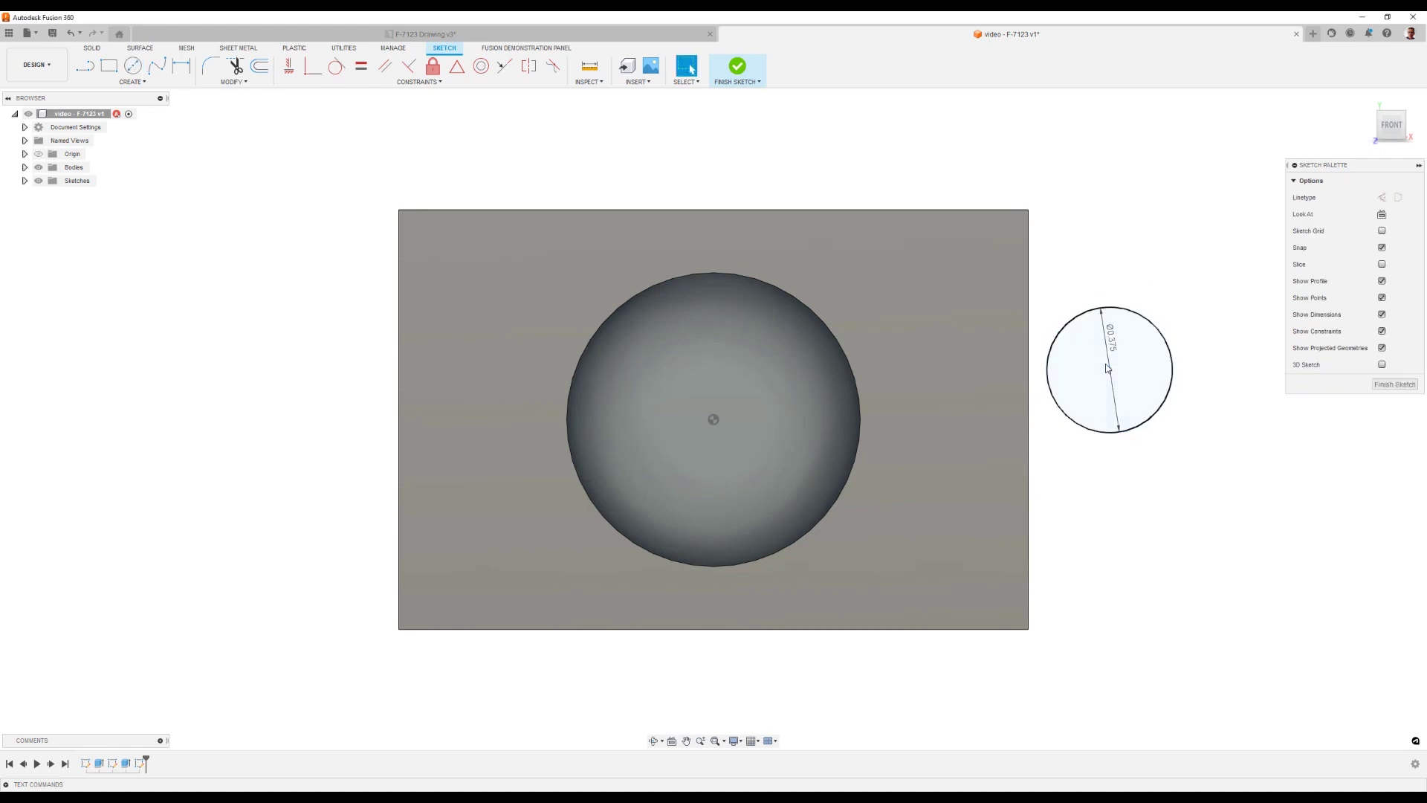
pyautogui.moveTo(1107, 369)
pyautogui.mouseDown()
pyautogui.moveTo(1033, 448)
pyautogui.moveTo(803, 411)
pyautogui.moveTo(711, 422)
pyautogui.moveTo(756, 404)
pyautogui.moveTo(714, 417)
pyautogui.mouseUp()
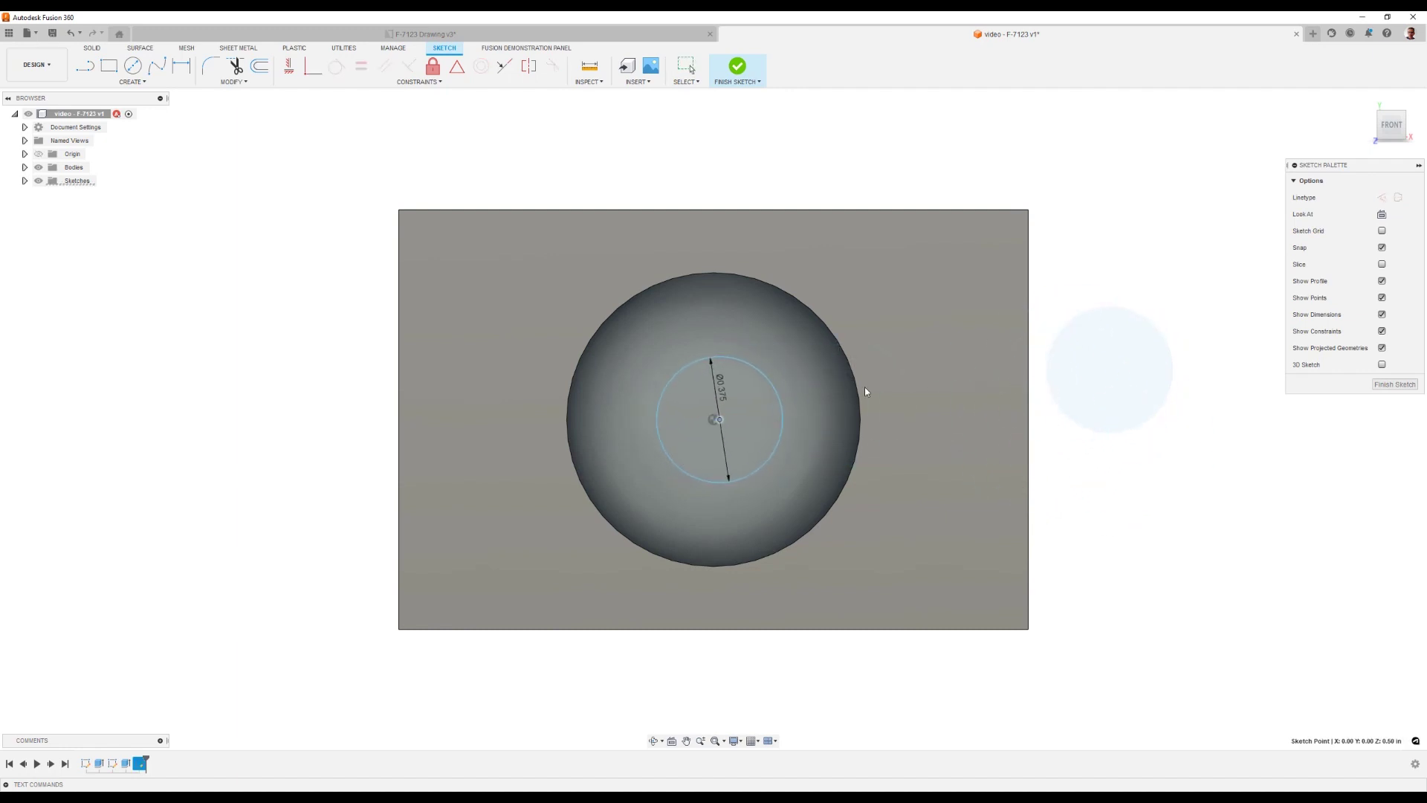
pyautogui.hotkey('ctrl', 'z')
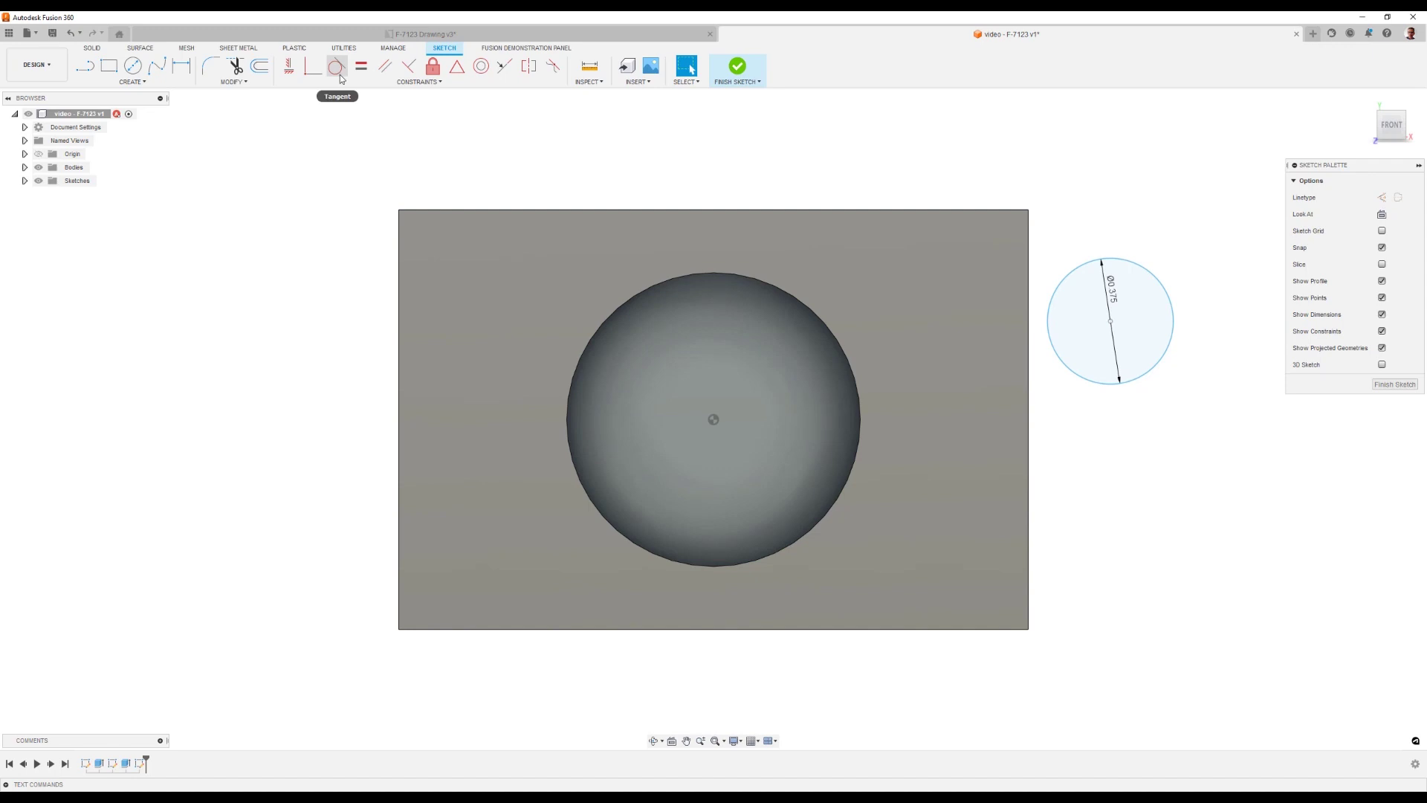
# Constrain the small circle concentric with the pocket outline.
pyautogui.click(480, 68)
pyautogui.click(684, 280)
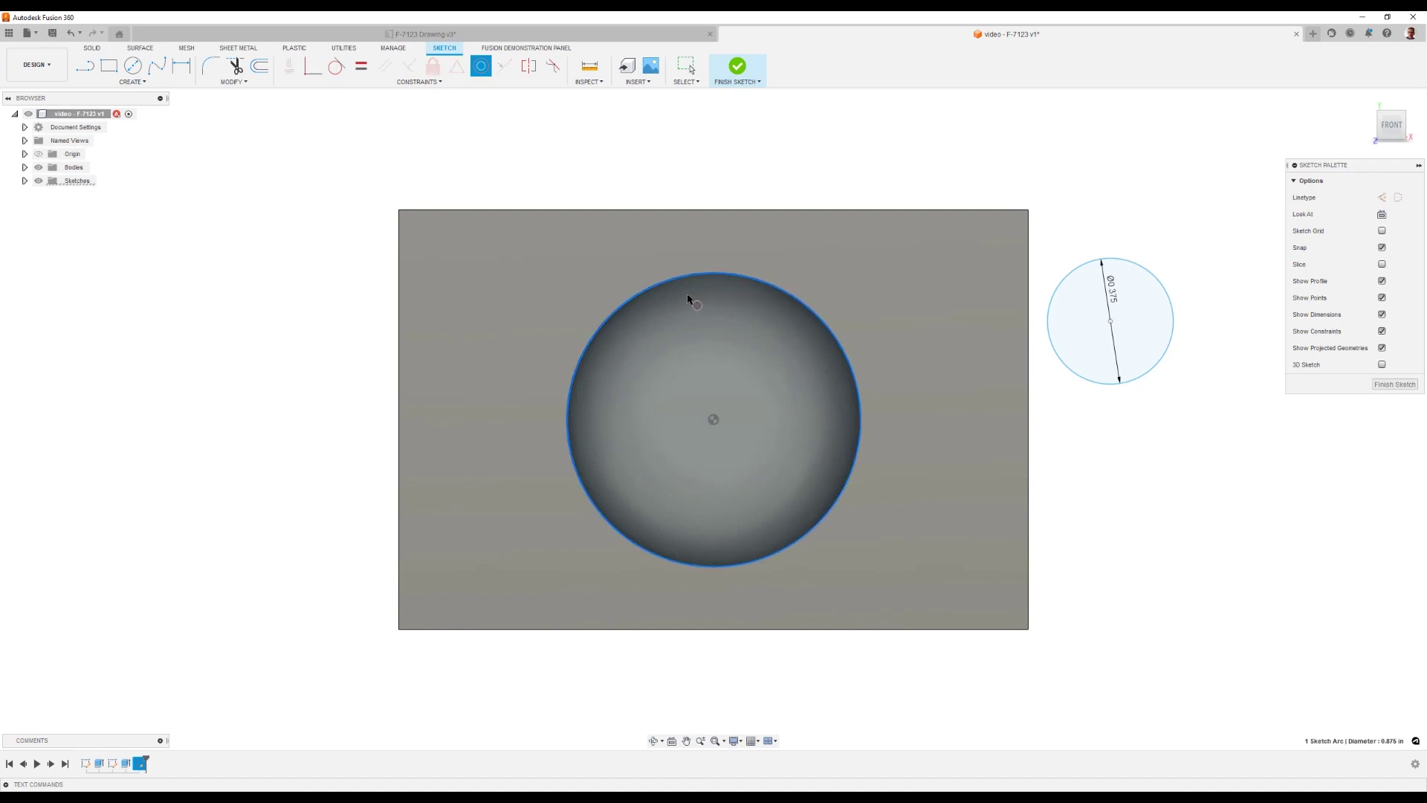
pyautogui.click(1122, 262)
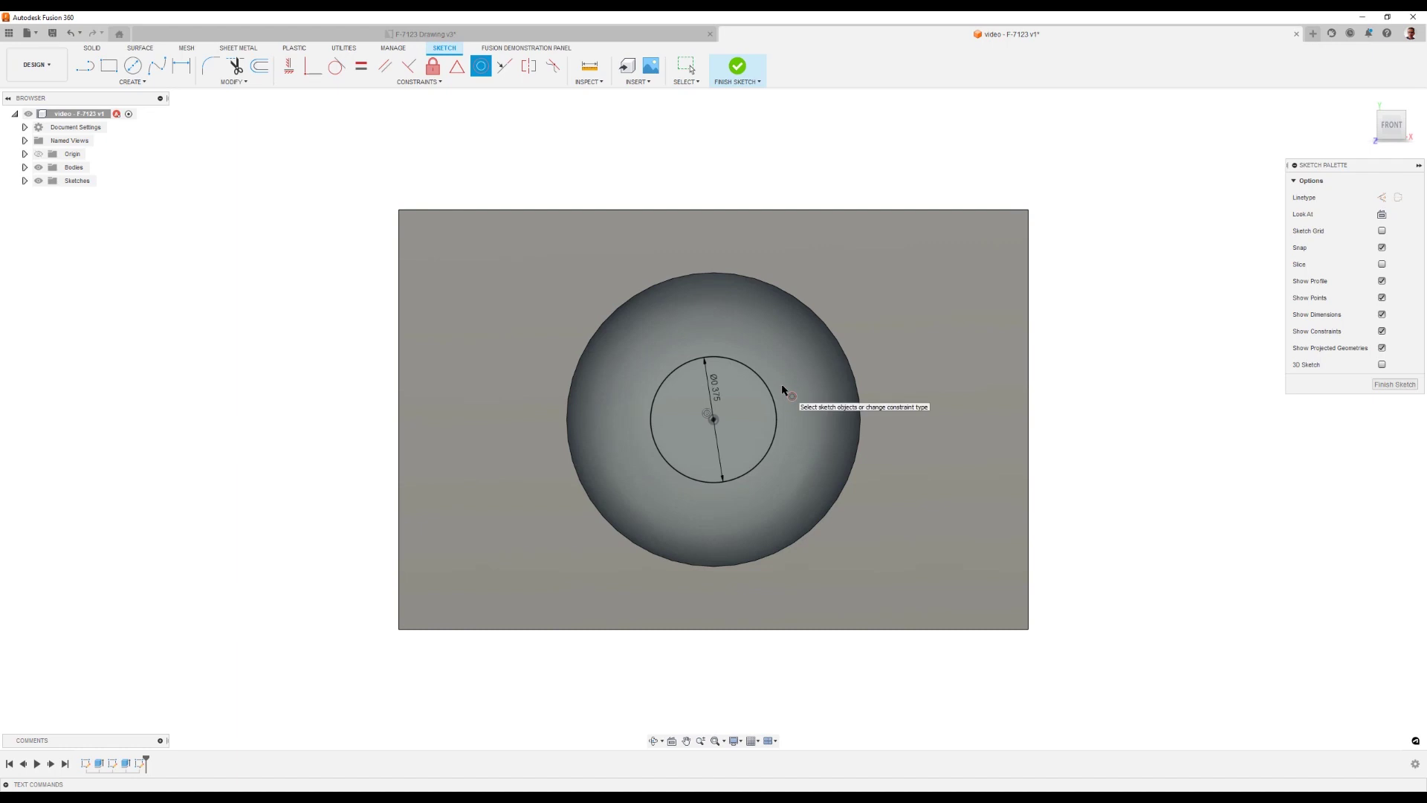
# Extrude-cut the 0.375 in circle with extent All to make a through-hole.
pyautogui.click(94, 48)
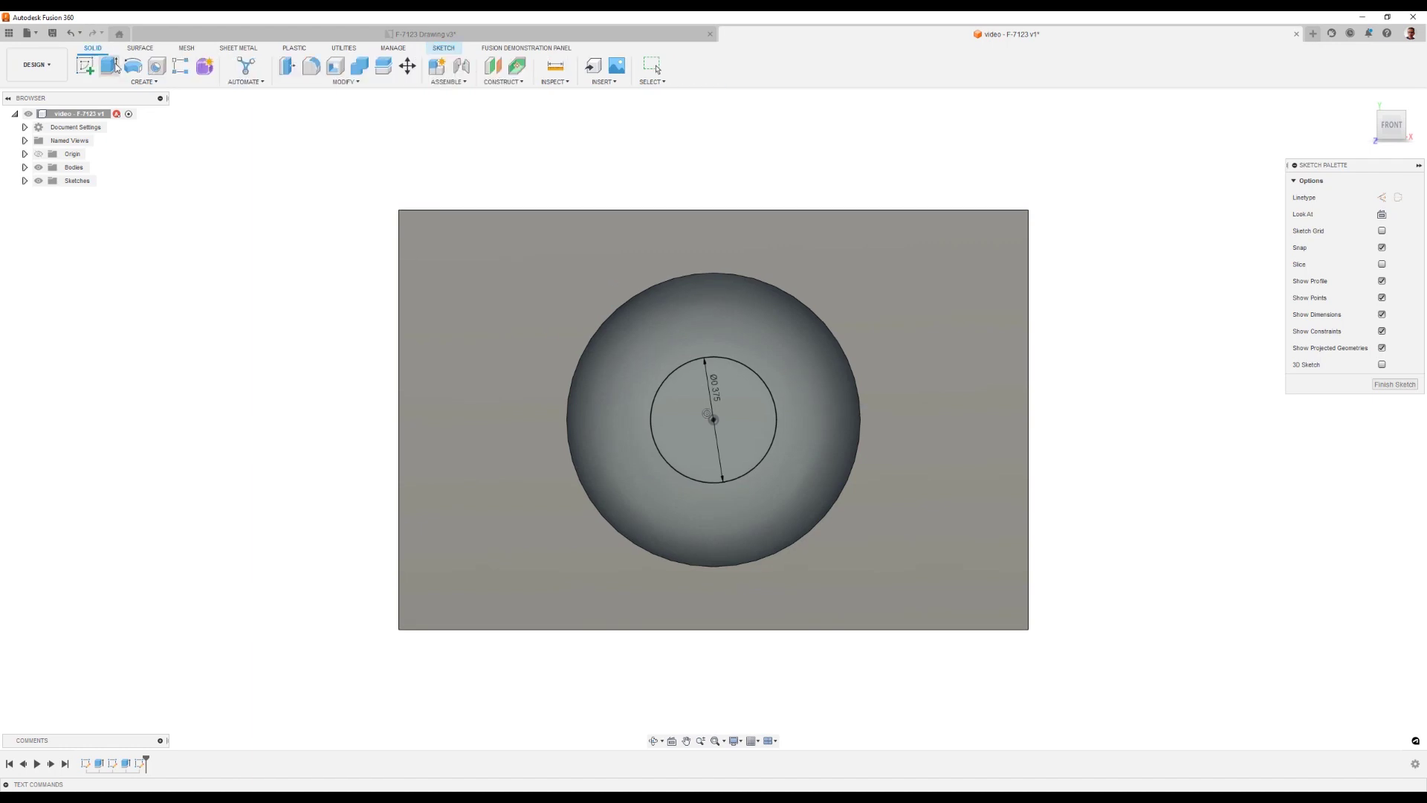
pyautogui.click(113, 67)
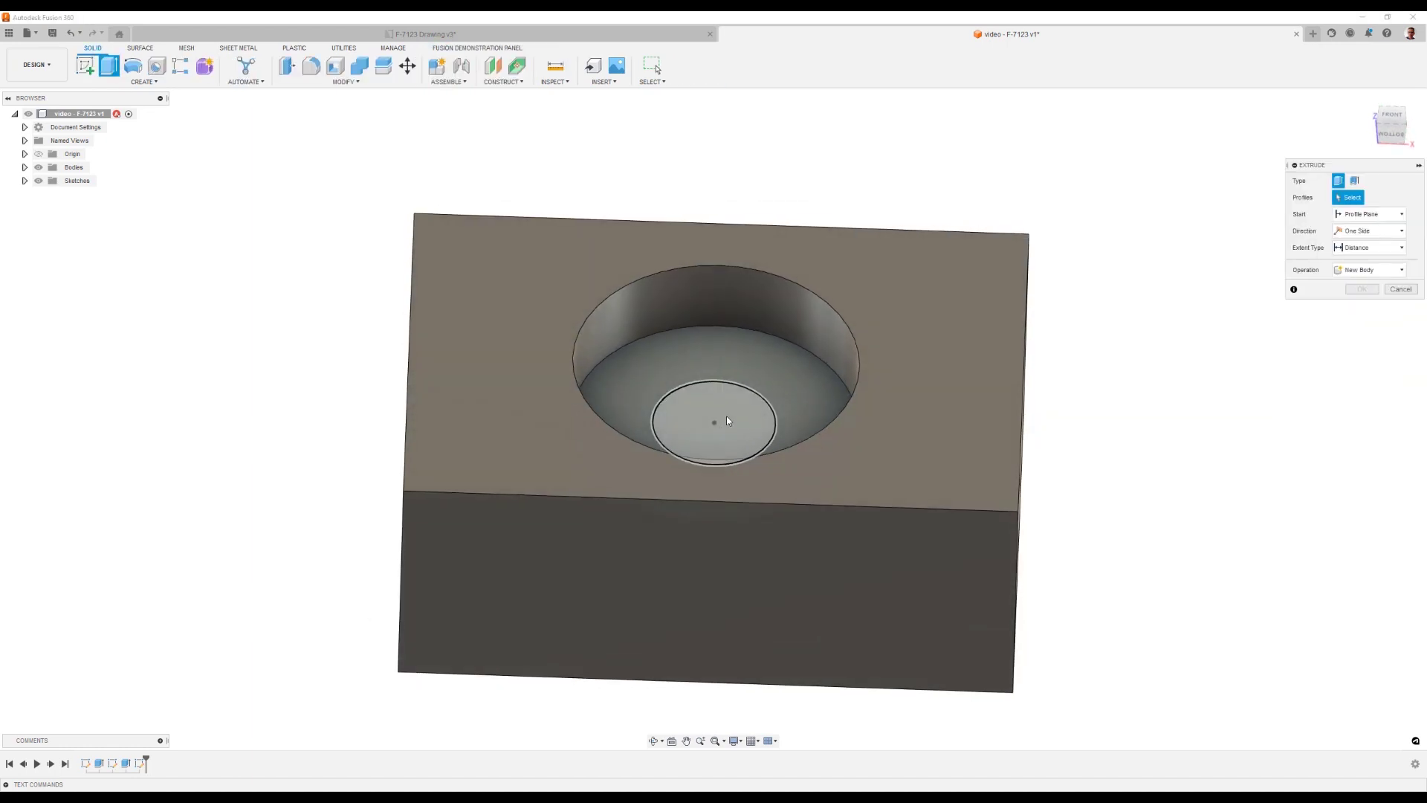
pyautogui.click(726, 421)
pyautogui.moveTo(715, 416); pyautogui.dragTo(719, 637)
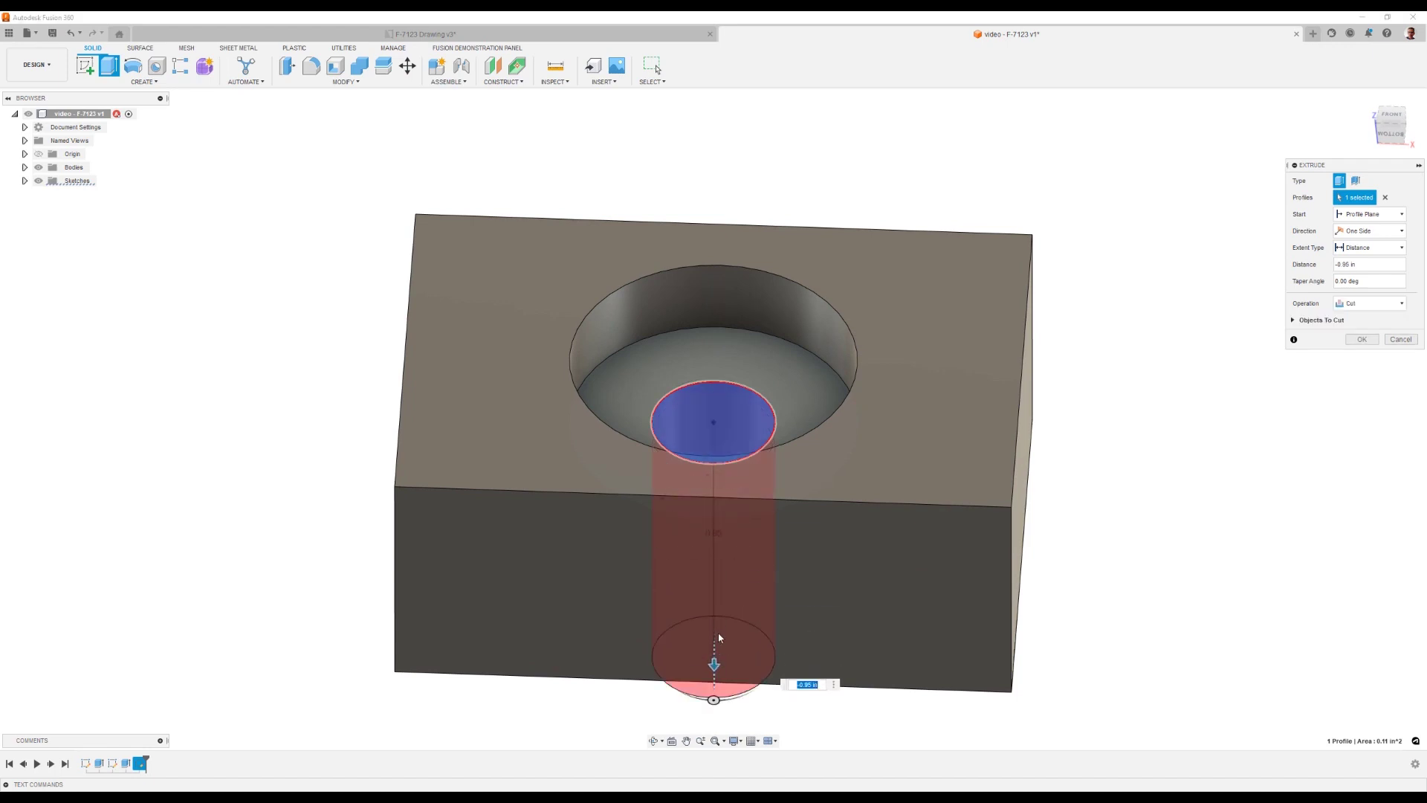
pyautogui.moveTo(719, 637)
pyautogui.keyDown('shift'); pyautogui.mouseDown(button='middle')
pyautogui.moveTo(718, 602)
pyautogui.moveTo(733, 594)
pyautogui.moveTo(730, 634)
pyautogui.mouseUp(button='middle'); pyautogui.keyUp('shift')
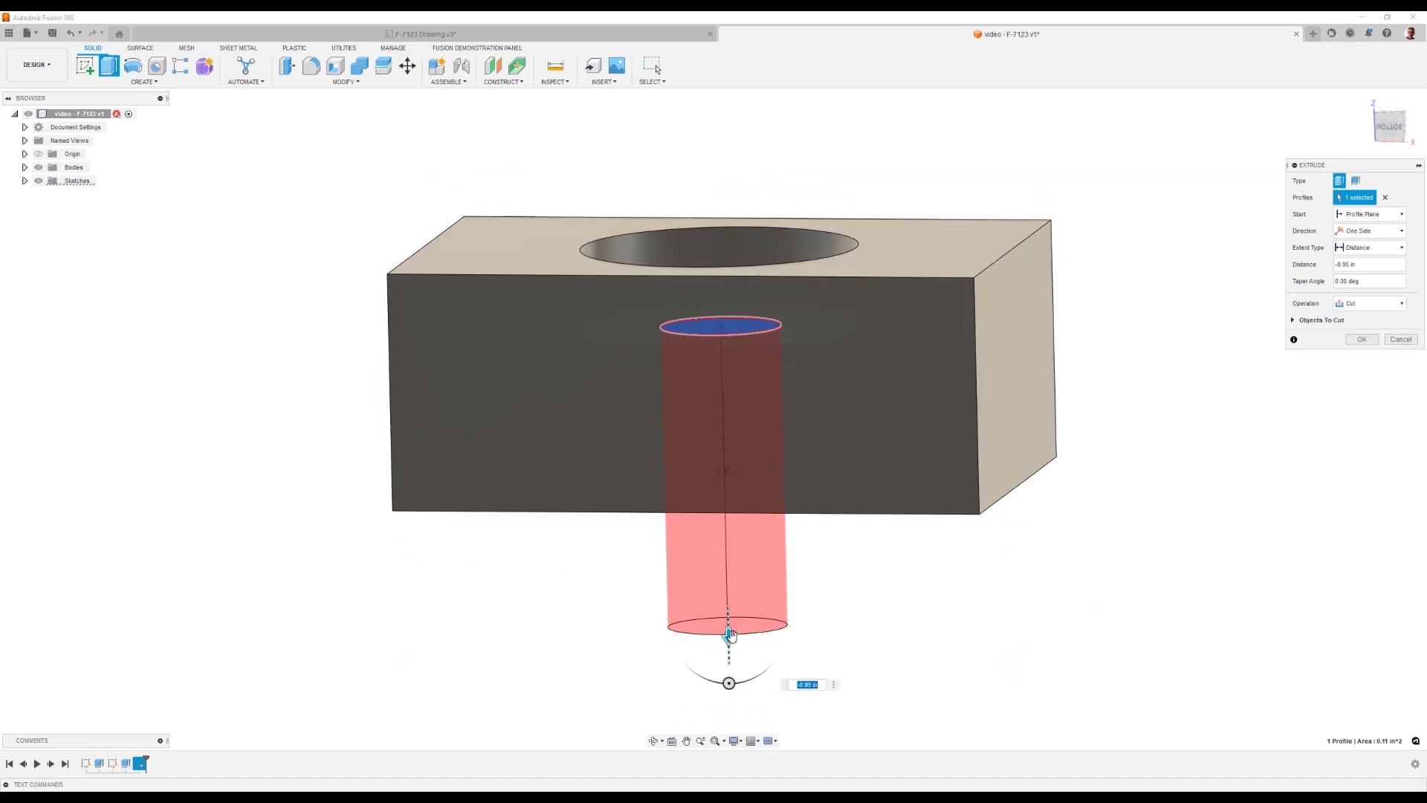
pyautogui.moveTo(731, 634)
pyautogui.mouseDown()
pyautogui.moveTo(726, 494)
pyautogui.moveTo(724, 616)
pyautogui.mouseUp()
pyautogui.keyDown('shift'); pyautogui.moveTo(725, 617); pyautogui.dragTo(729, 614, button='middle'); pyautogui.keyUp('shift')
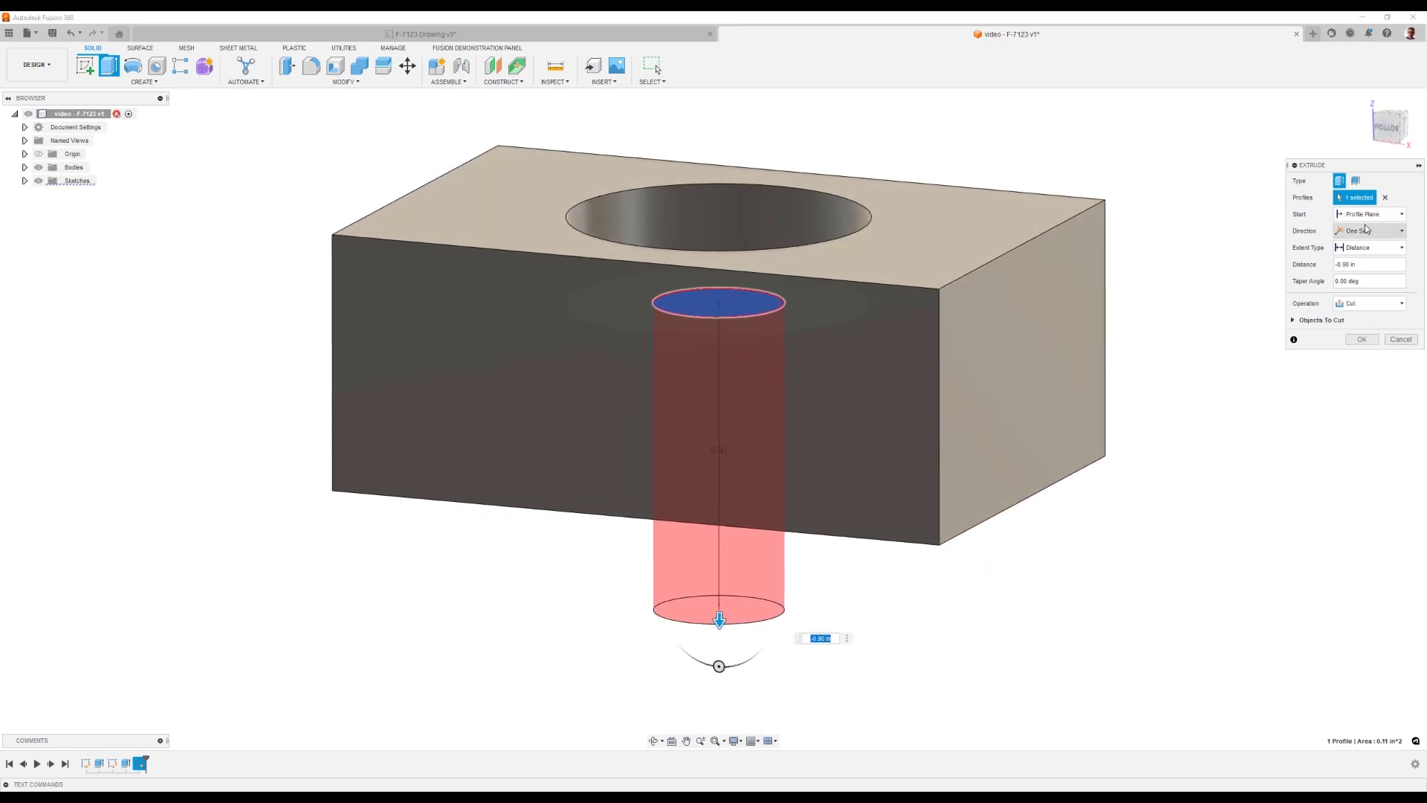
pyautogui.click(1361, 249)
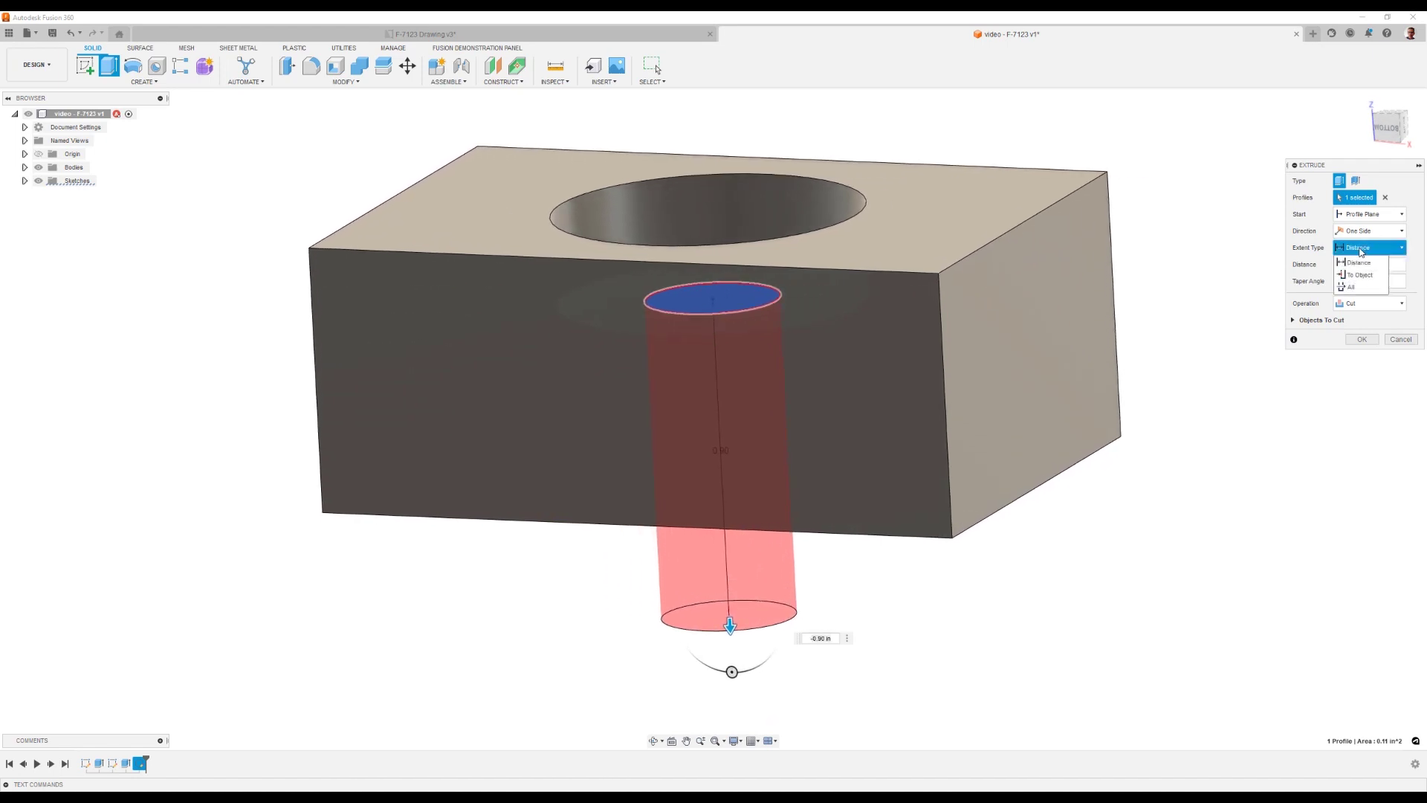
pyautogui.click(1374, 288)
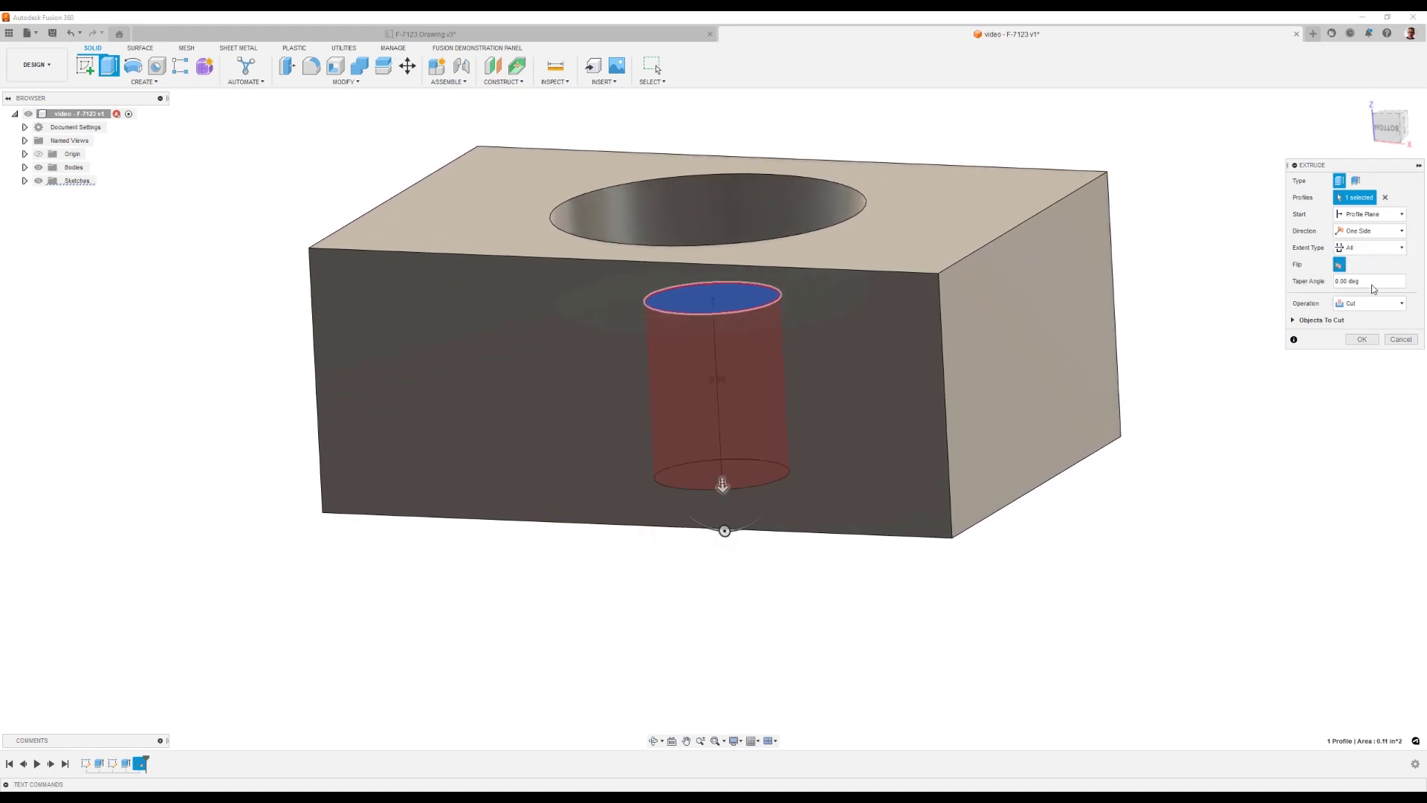
pyautogui.click(1361, 339)
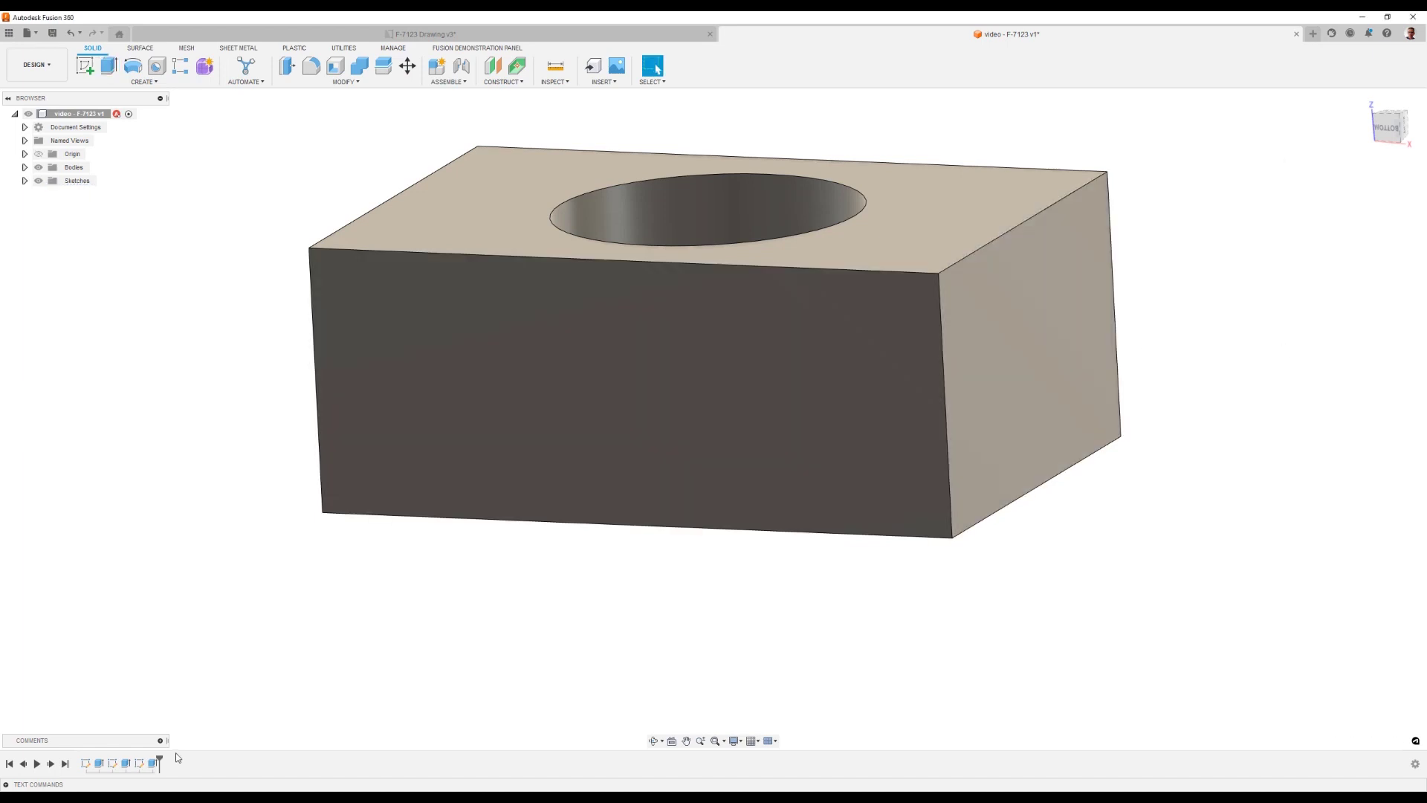
# Edit Extrude1 to raise the block height from 0.75 in to 1.00 in.
pyautogui.click(101, 763)
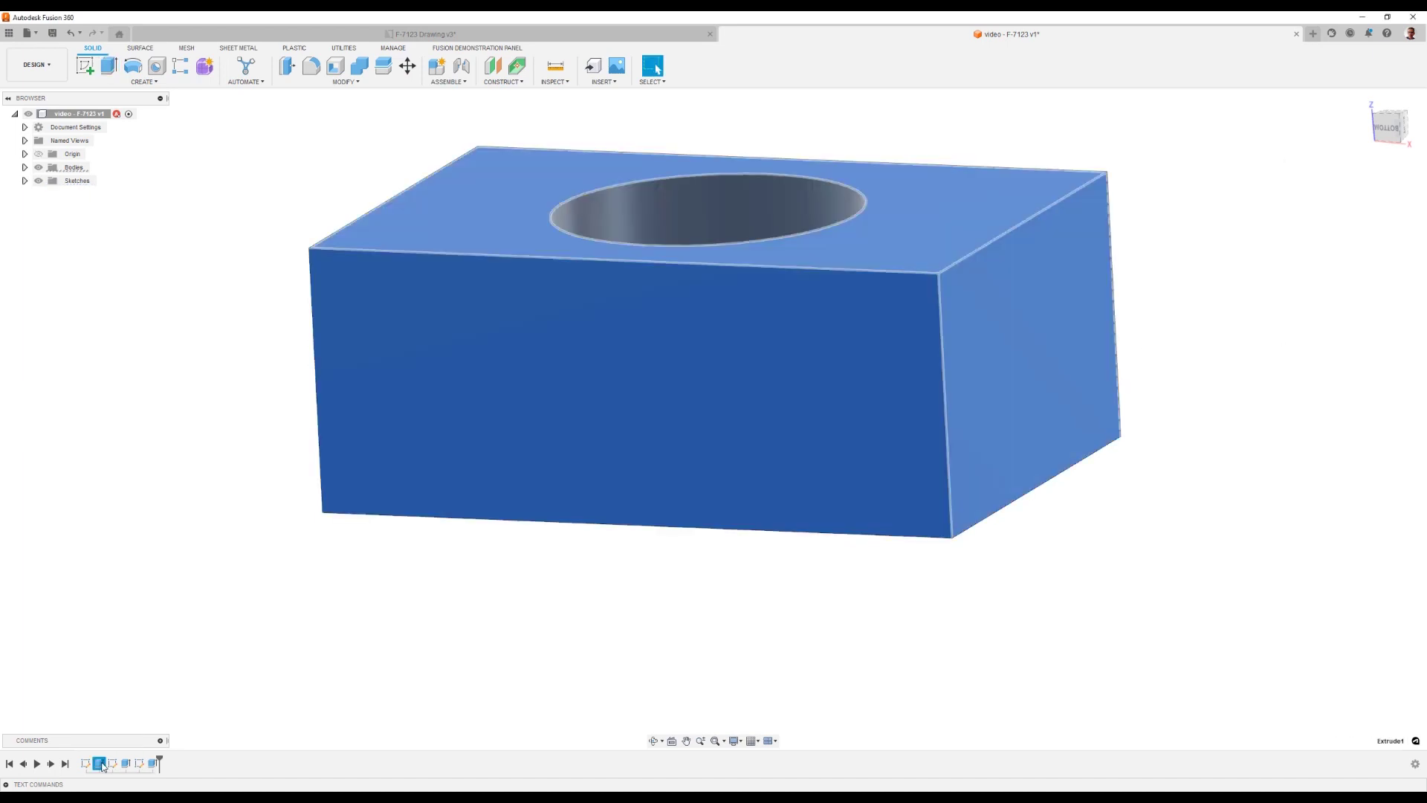
pyautogui.rightClick(101, 763)
pyautogui.click(194, 649)
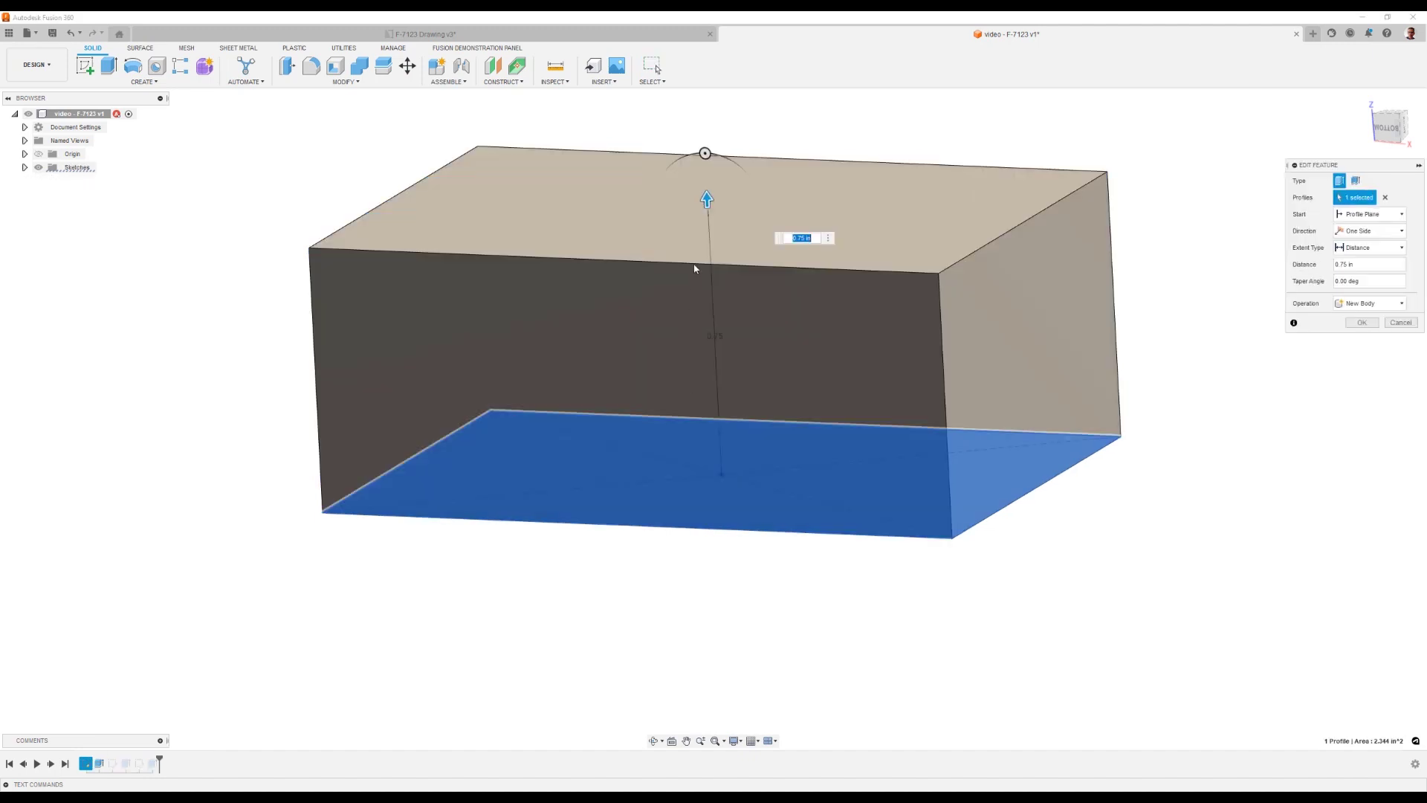
pyautogui.moveTo(707, 199); pyautogui.dragTo(702, 111)
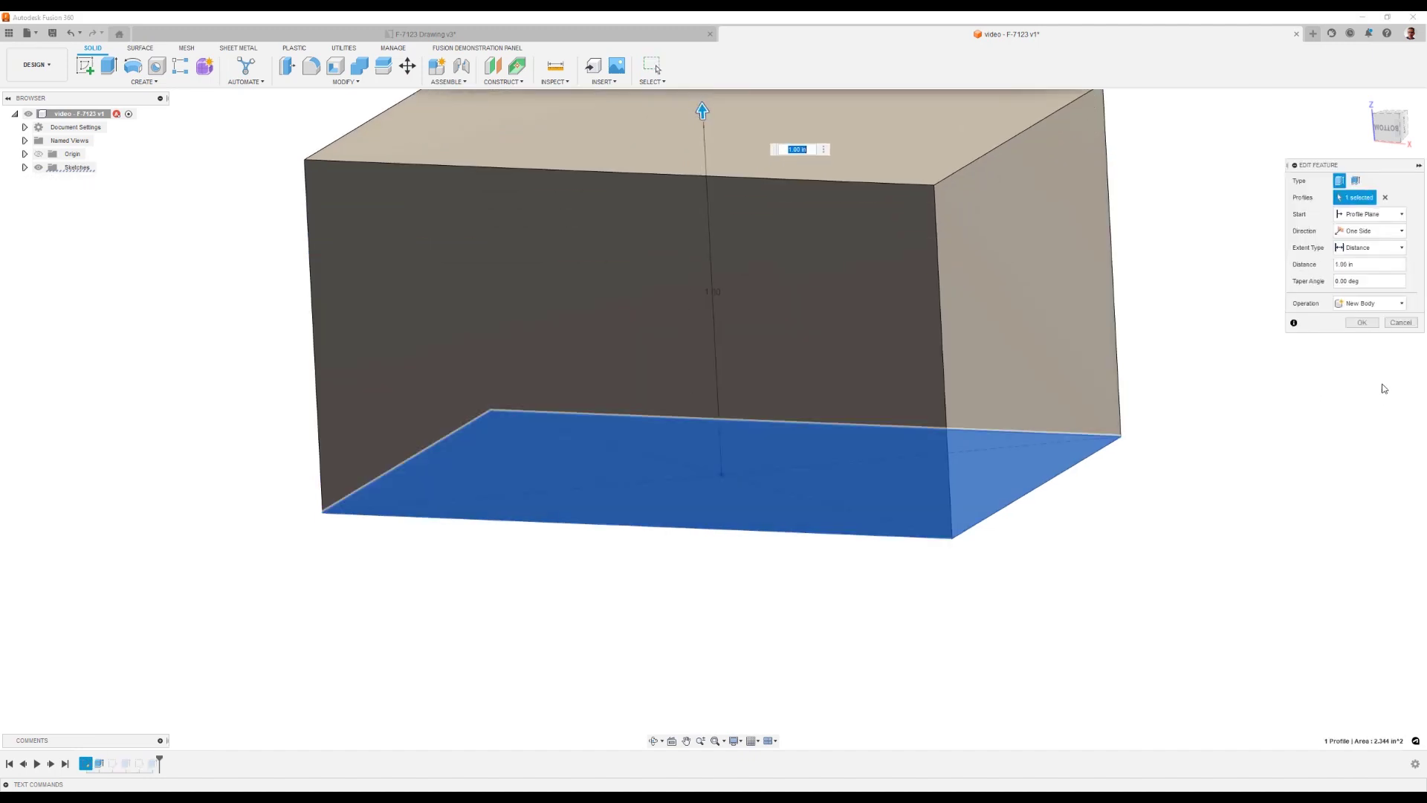
pyautogui.click(1359, 322)
pyautogui.keyDown('shift'); pyautogui.moveTo(1103, 564); pyautogui.dragTo(921, 416, button='middle'); pyautogui.keyUp('shift')
# Reopen the base extrusion, confirm it to recompute the block, then select the top face.
pyautogui.click(98, 765)
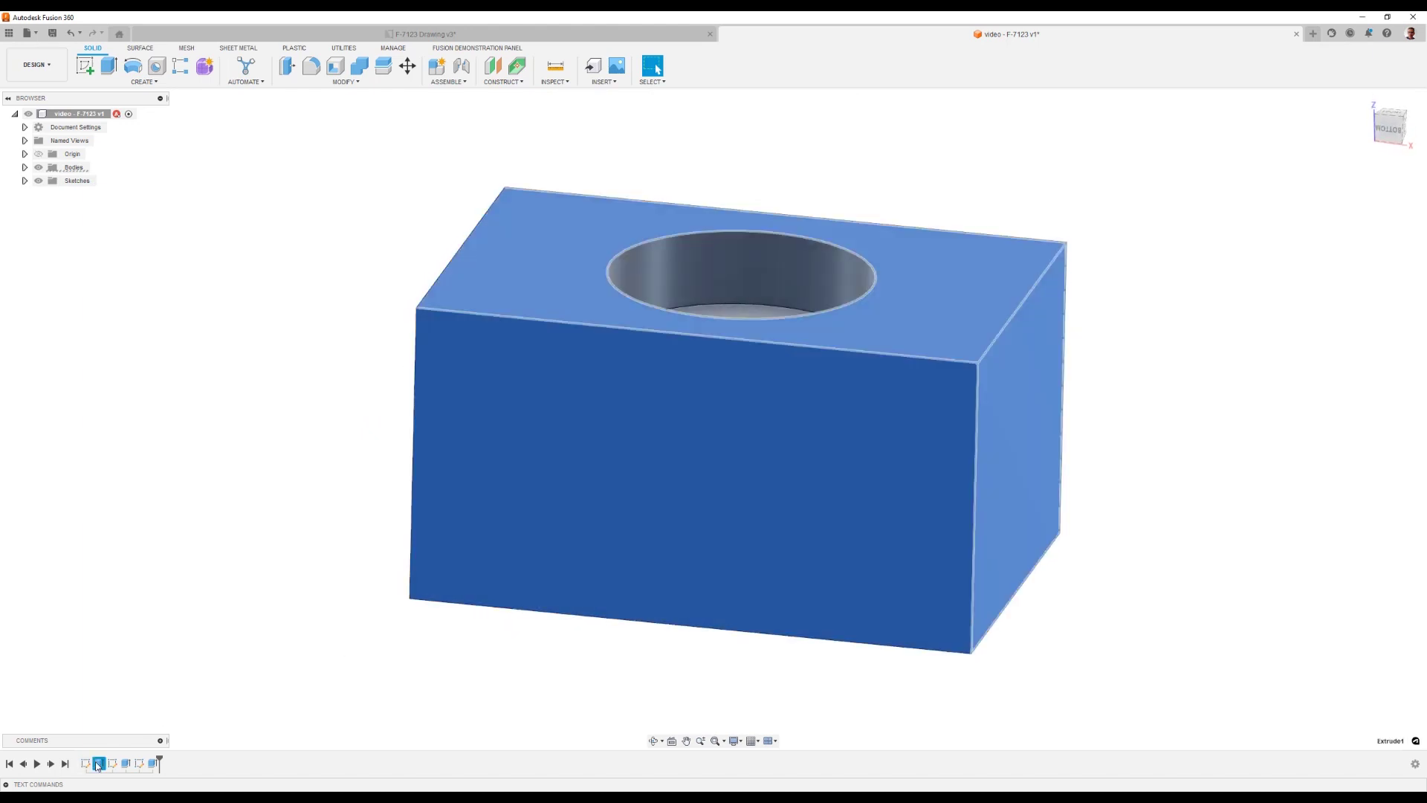
pyautogui.rightClick(95, 769)
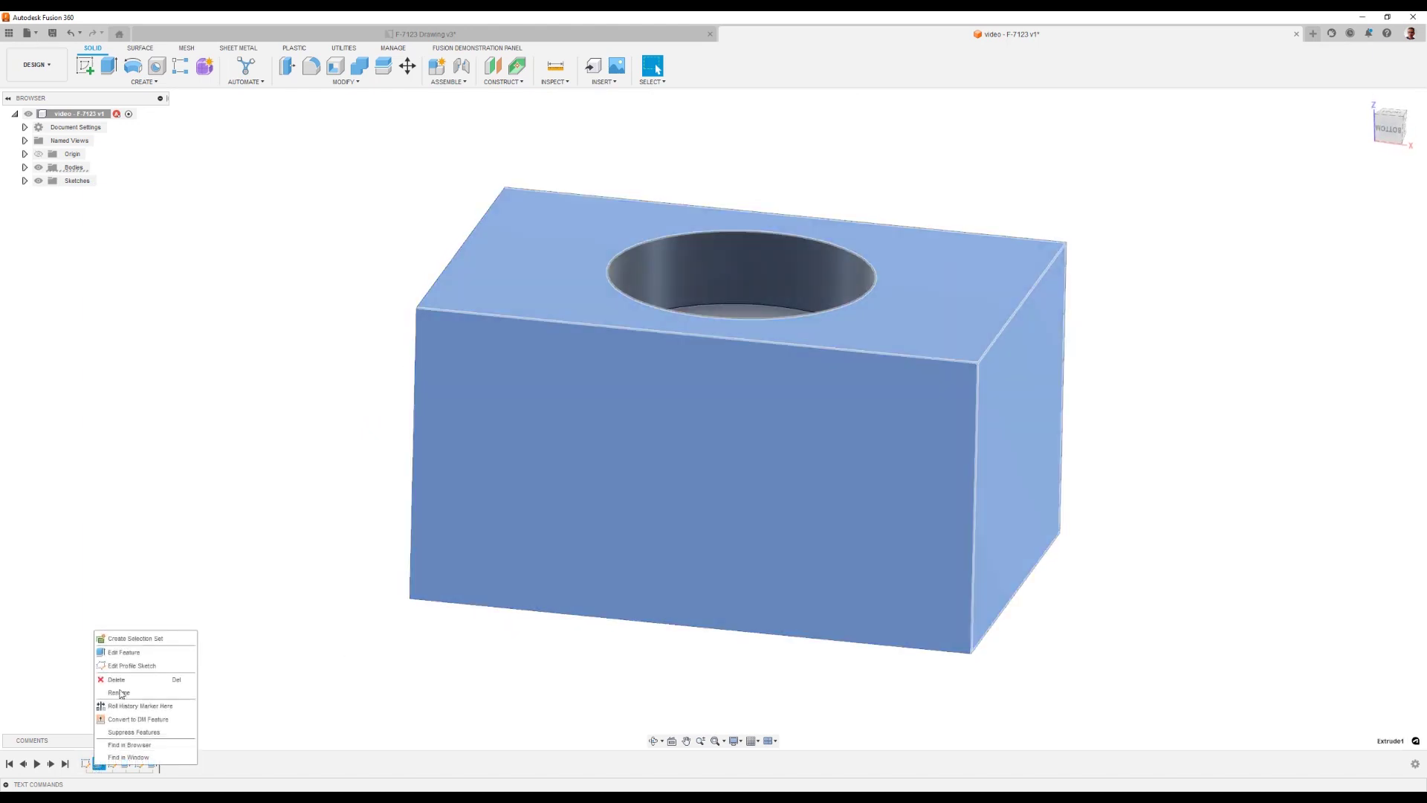
pyautogui.click(135, 655)
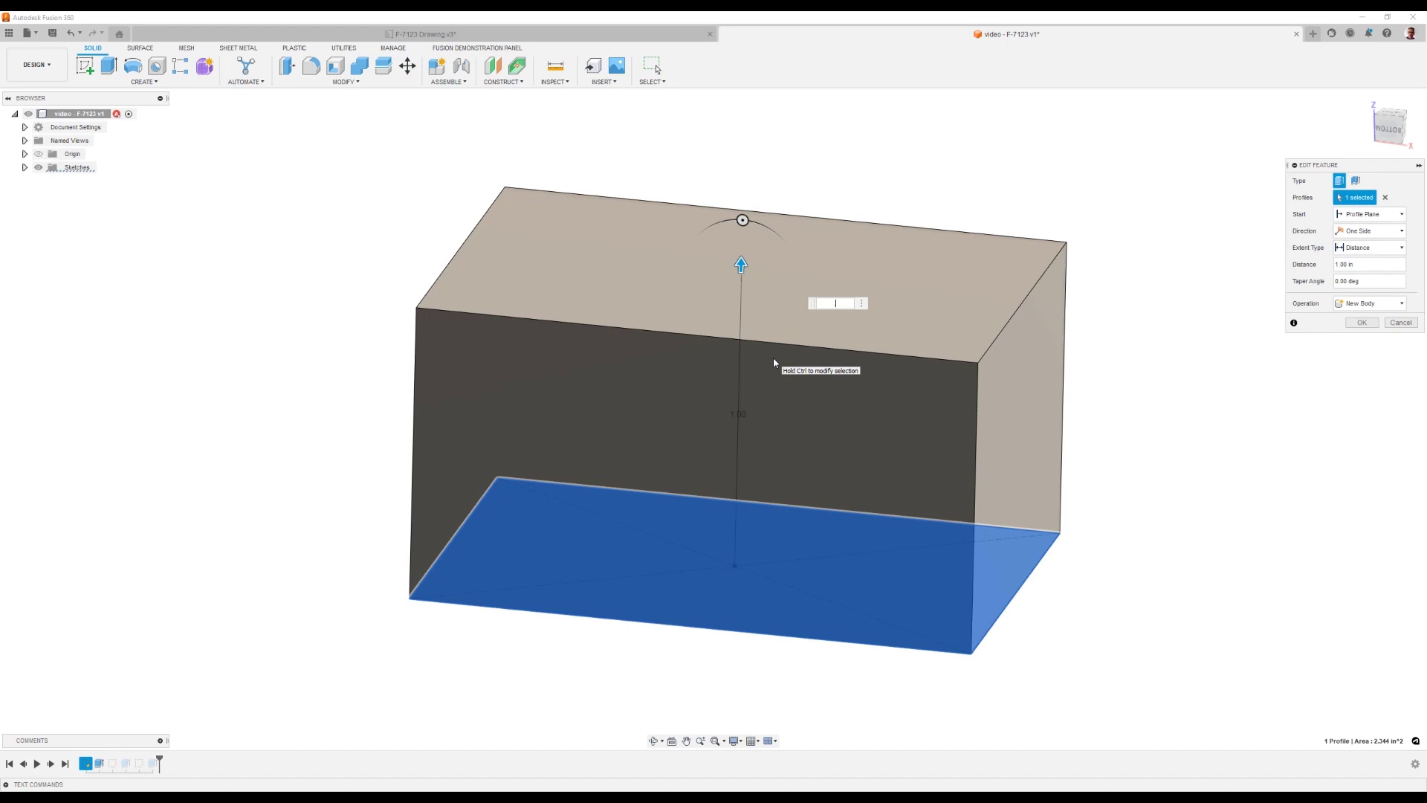
pyautogui.press('Return')
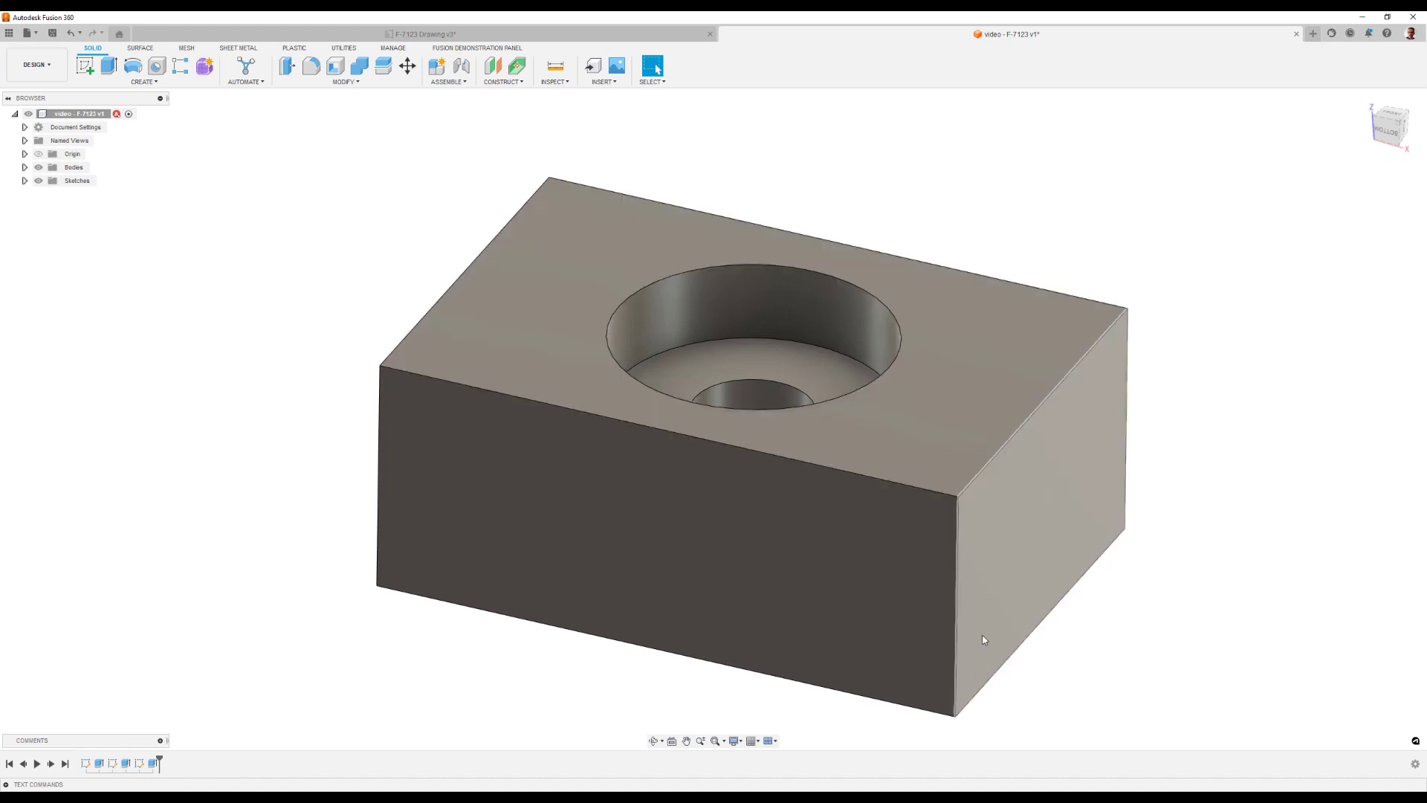
pyautogui.click(1067, 249)
# Place a new hole on the block's top face, dragged near a corner.
pyautogui.click(1075, 294)
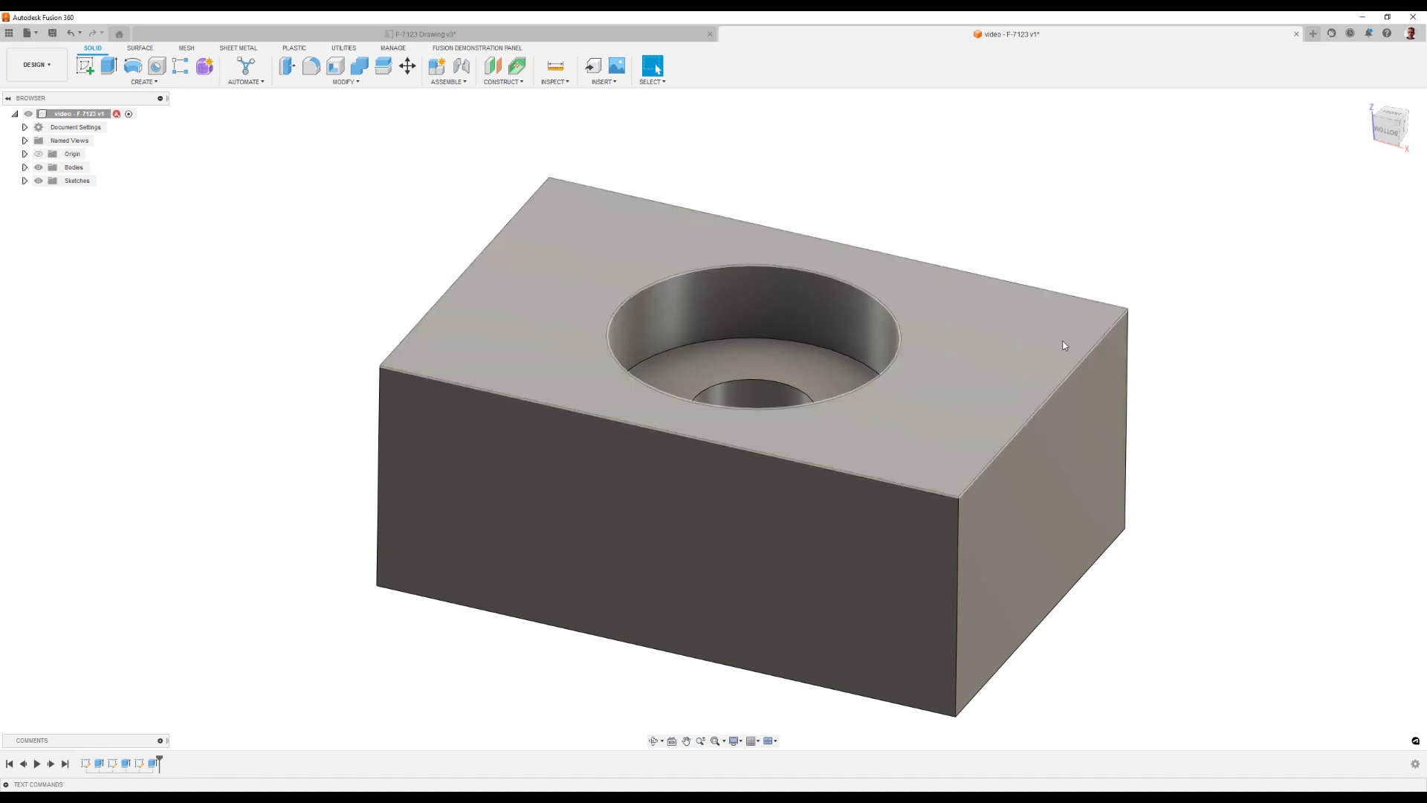
pyautogui.click(156, 69)
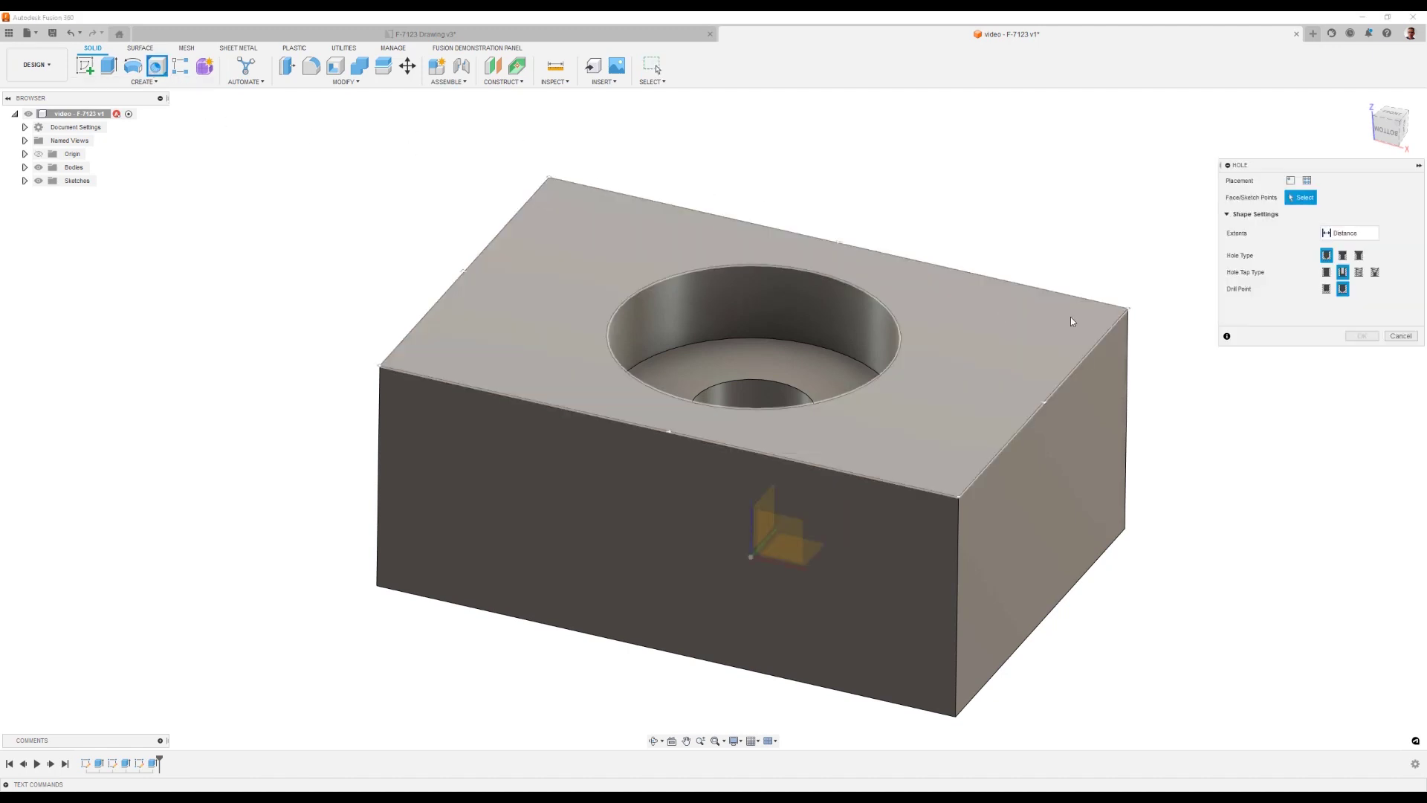
pyautogui.click(1071, 316)
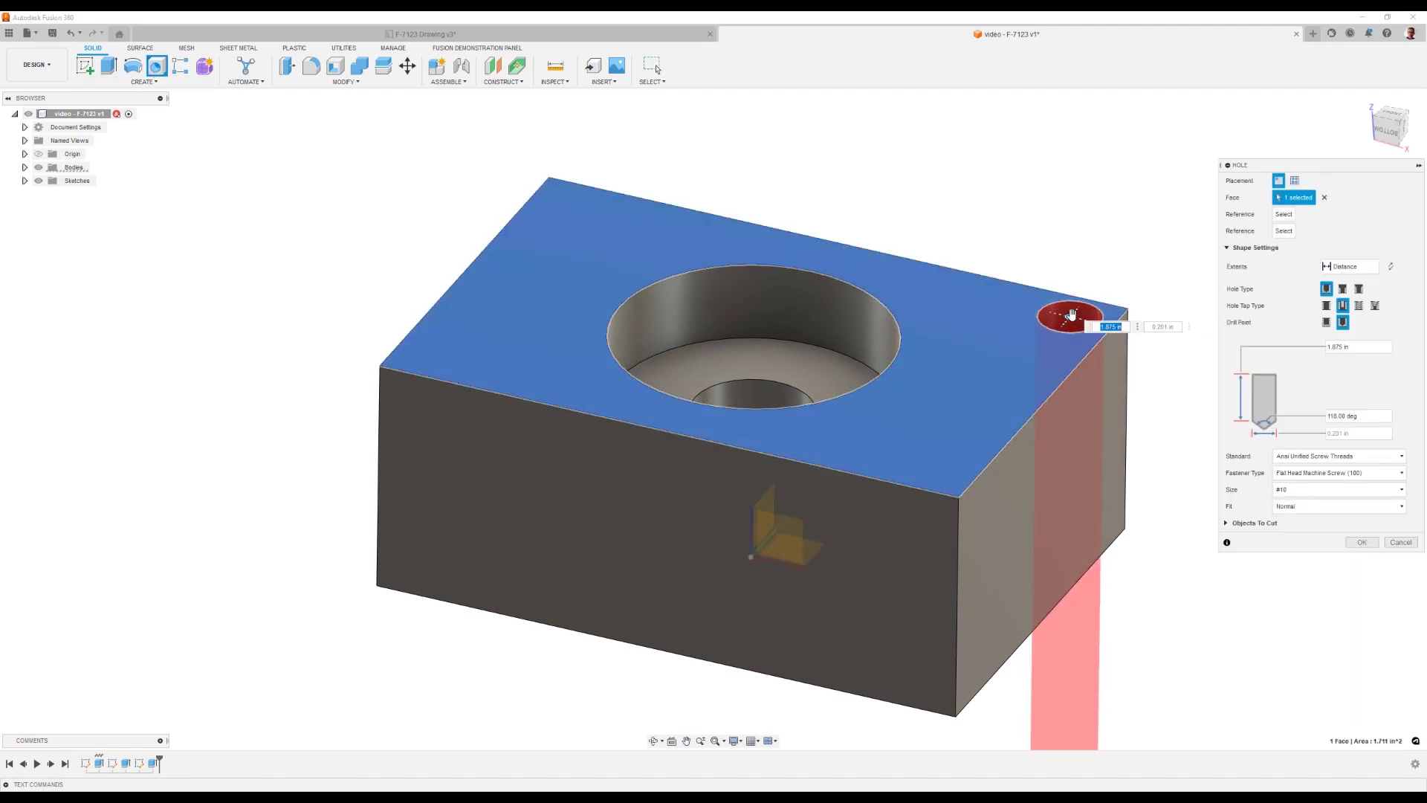
pyautogui.moveTo(1071, 315); pyautogui.dragTo(1052, 327)
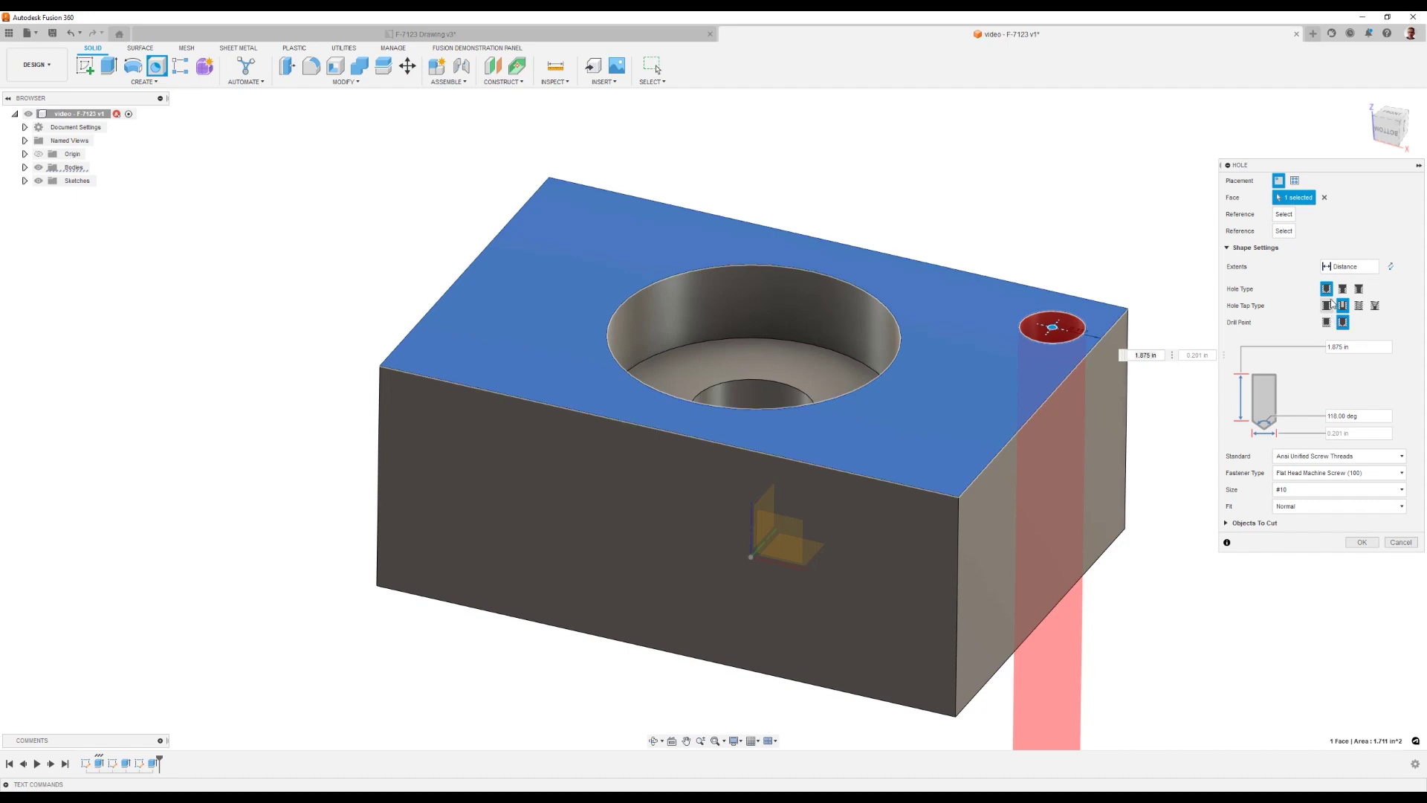
# Keep the Ansi Unified standard and Flat Head Machine Screw (100) fastener for the #10 hole.
pyautogui.click(1329, 457)
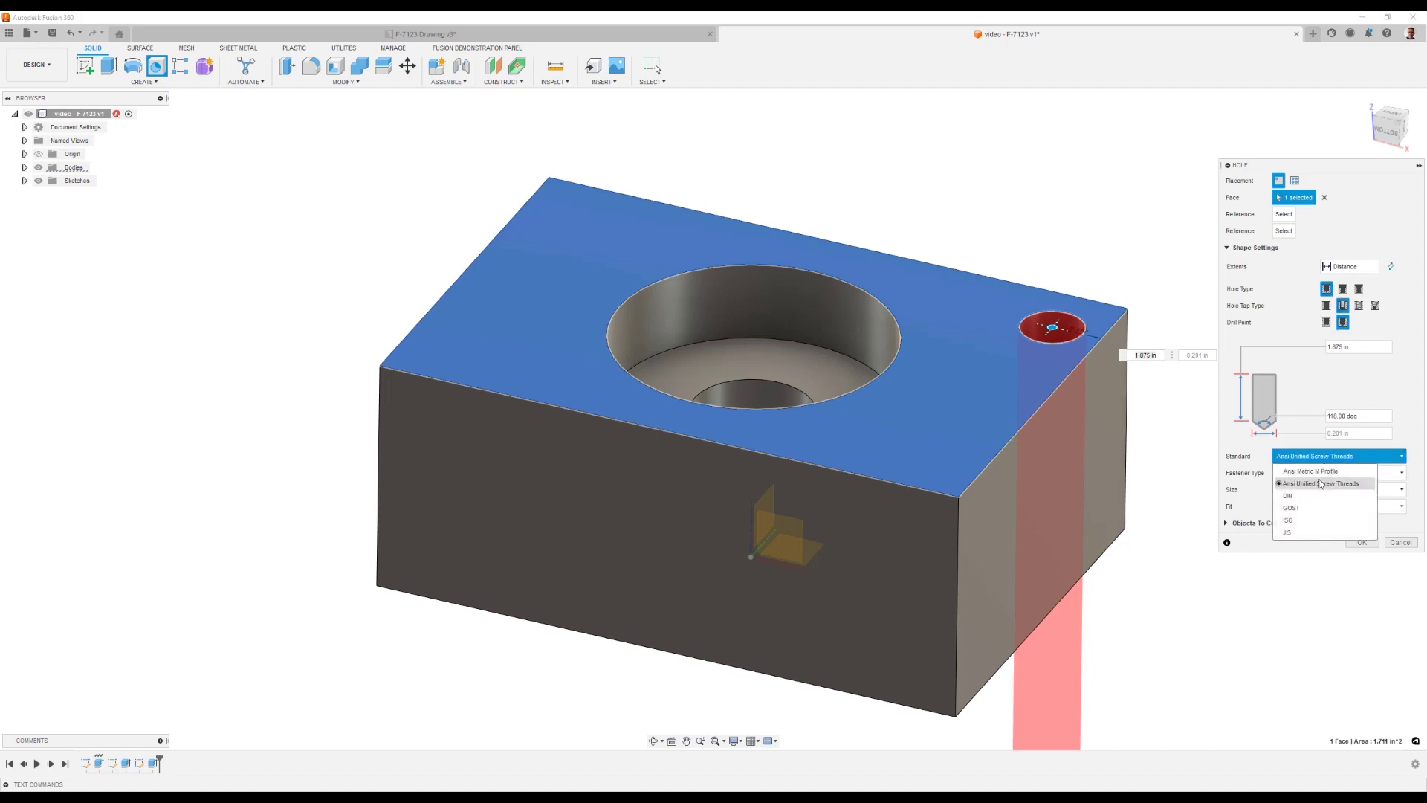
pyautogui.click(1327, 481)
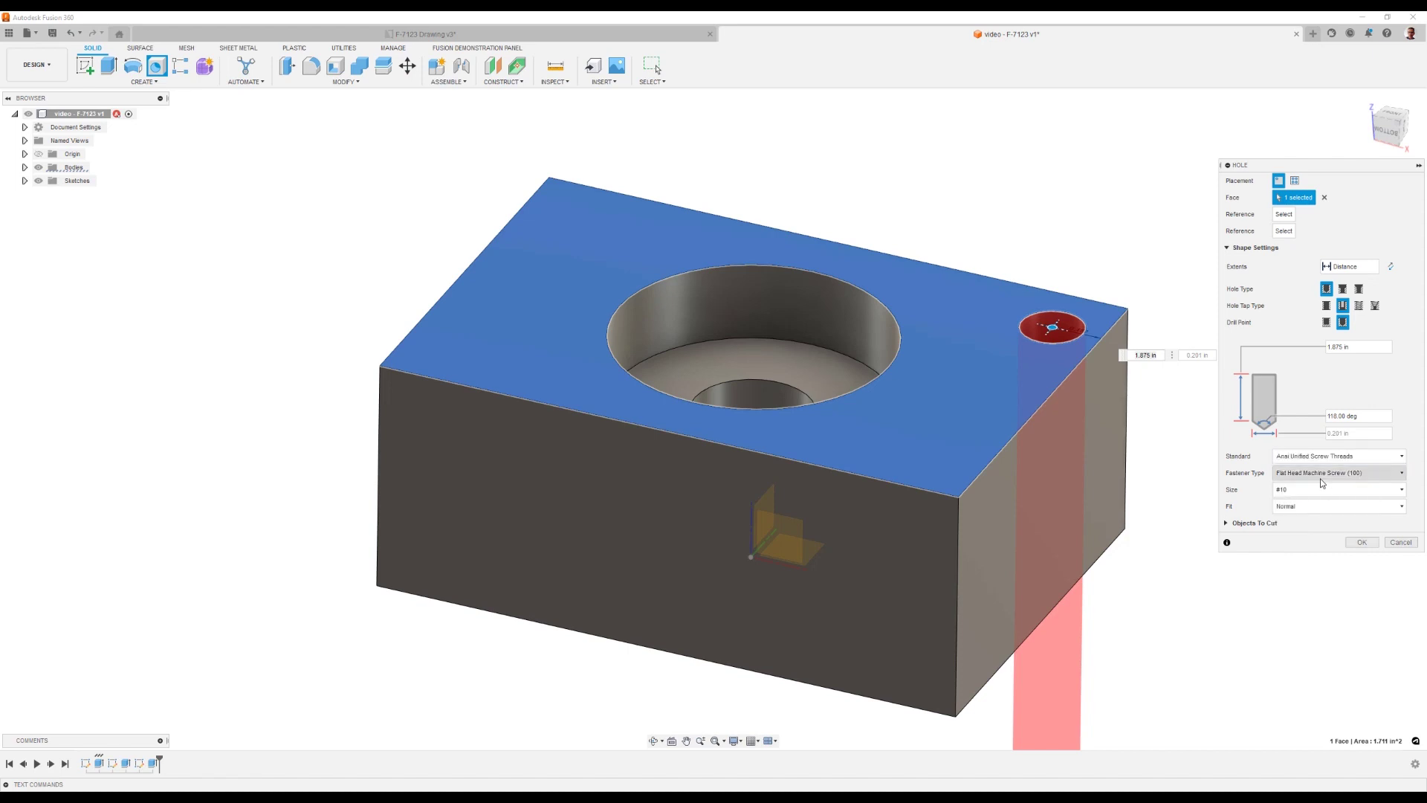
pyautogui.click(1322, 474)
pyautogui.click(1320, 488)
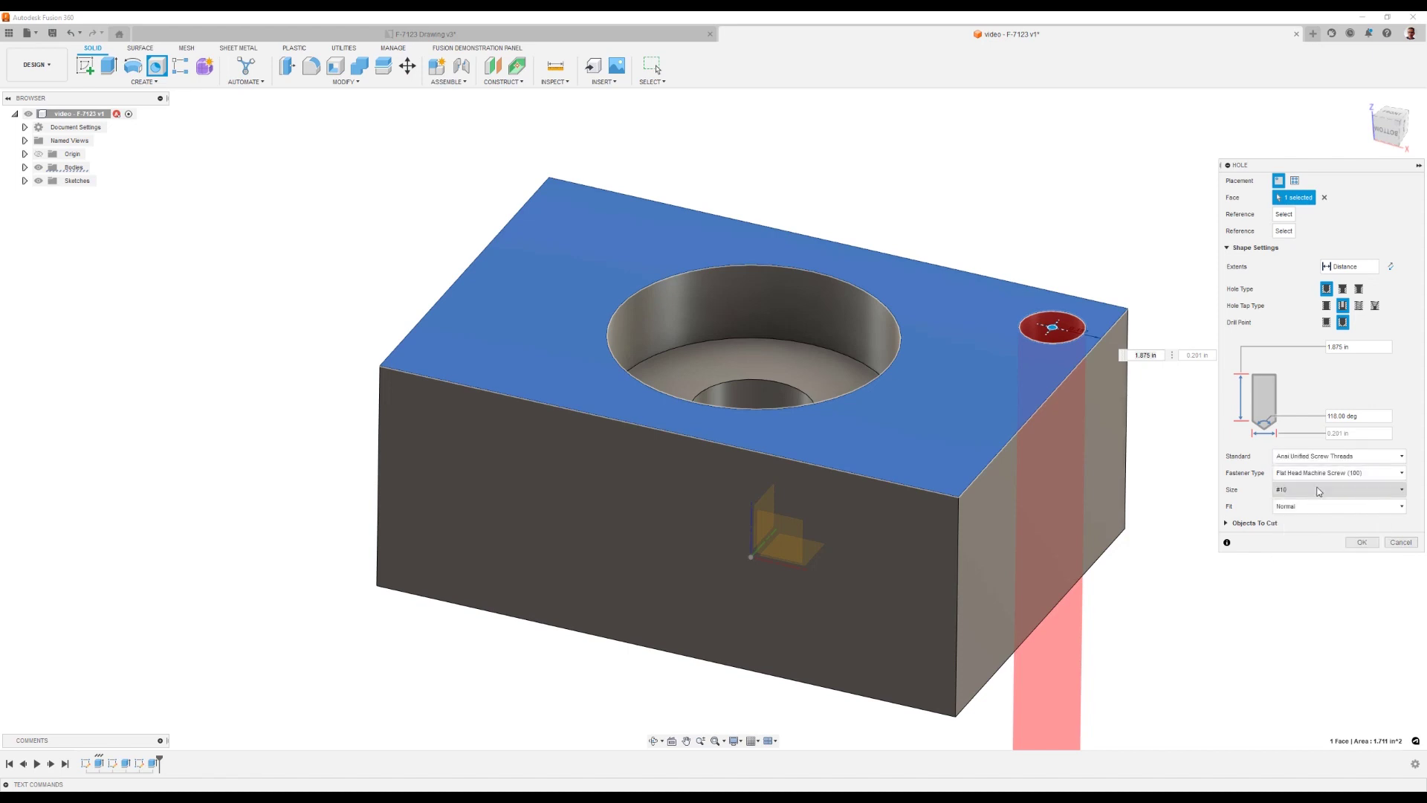
pyautogui.keyDown('shift'); pyautogui.moveTo(1263, 416); pyautogui.dragTo(1079, 287, button='middle'); pyautogui.keyUp('shift')
# Position the hole 3/16 in from the top face's right and top edges.
pyautogui.click(1083, 286)
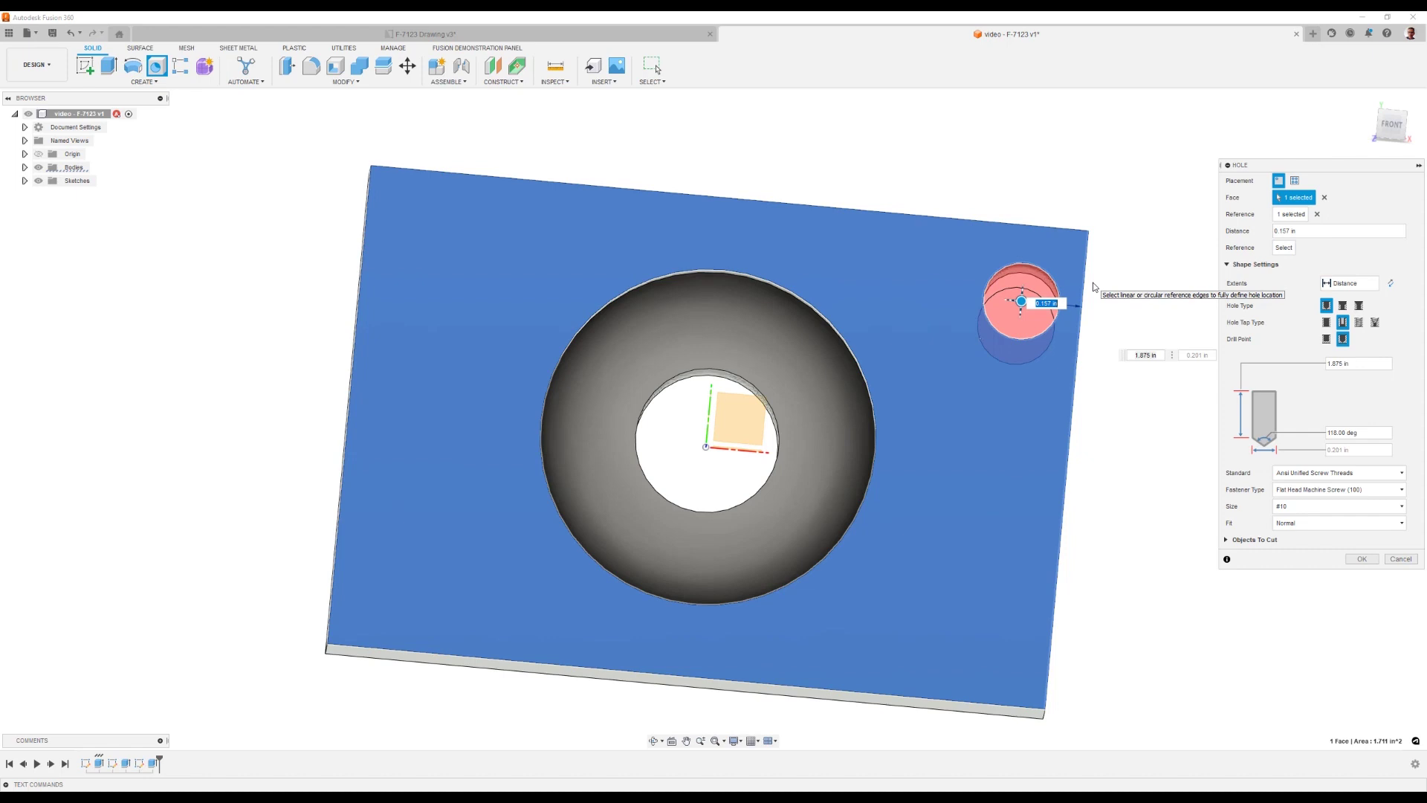
pyautogui.write('3/16')
pyautogui.press('Return')
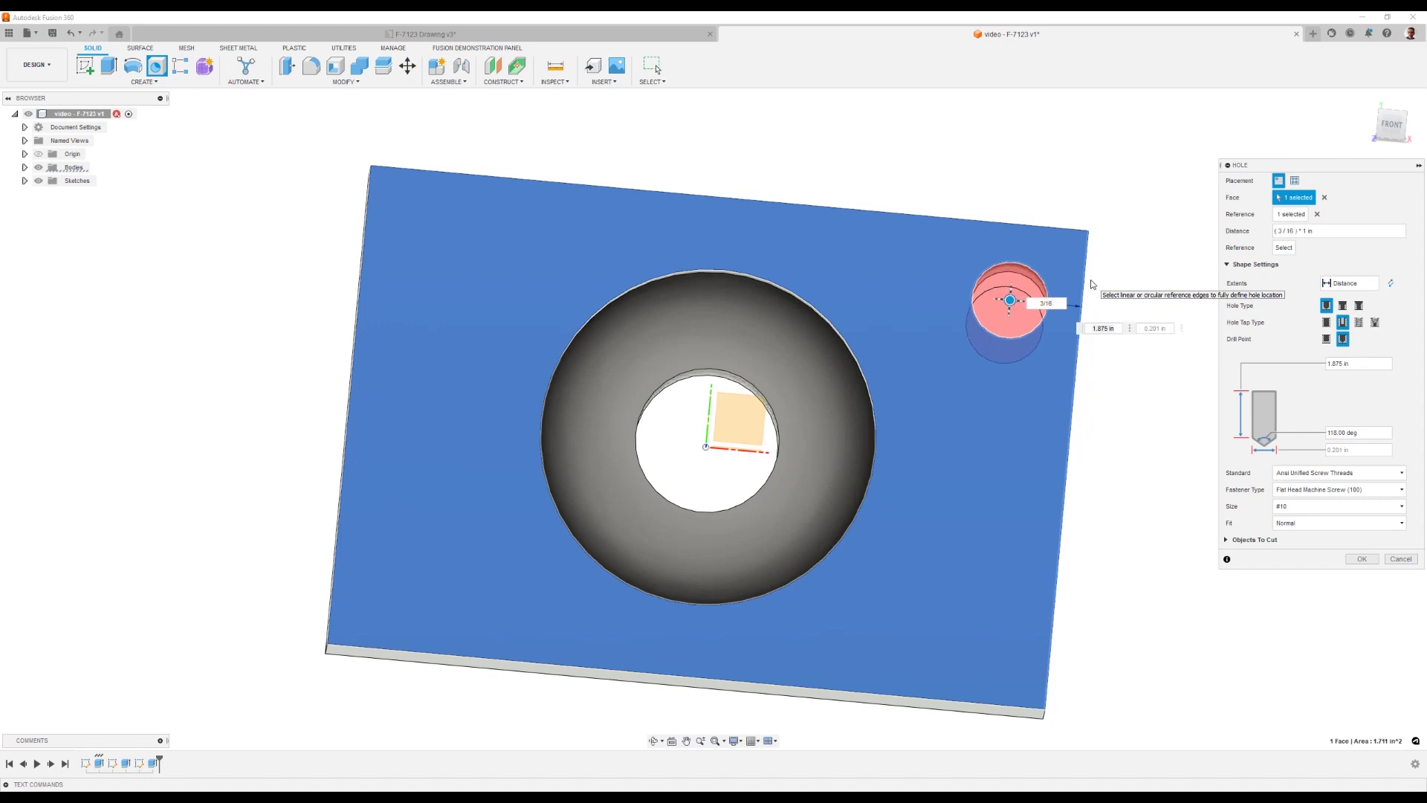
pyautogui.click(1047, 230)
pyautogui.write('3')
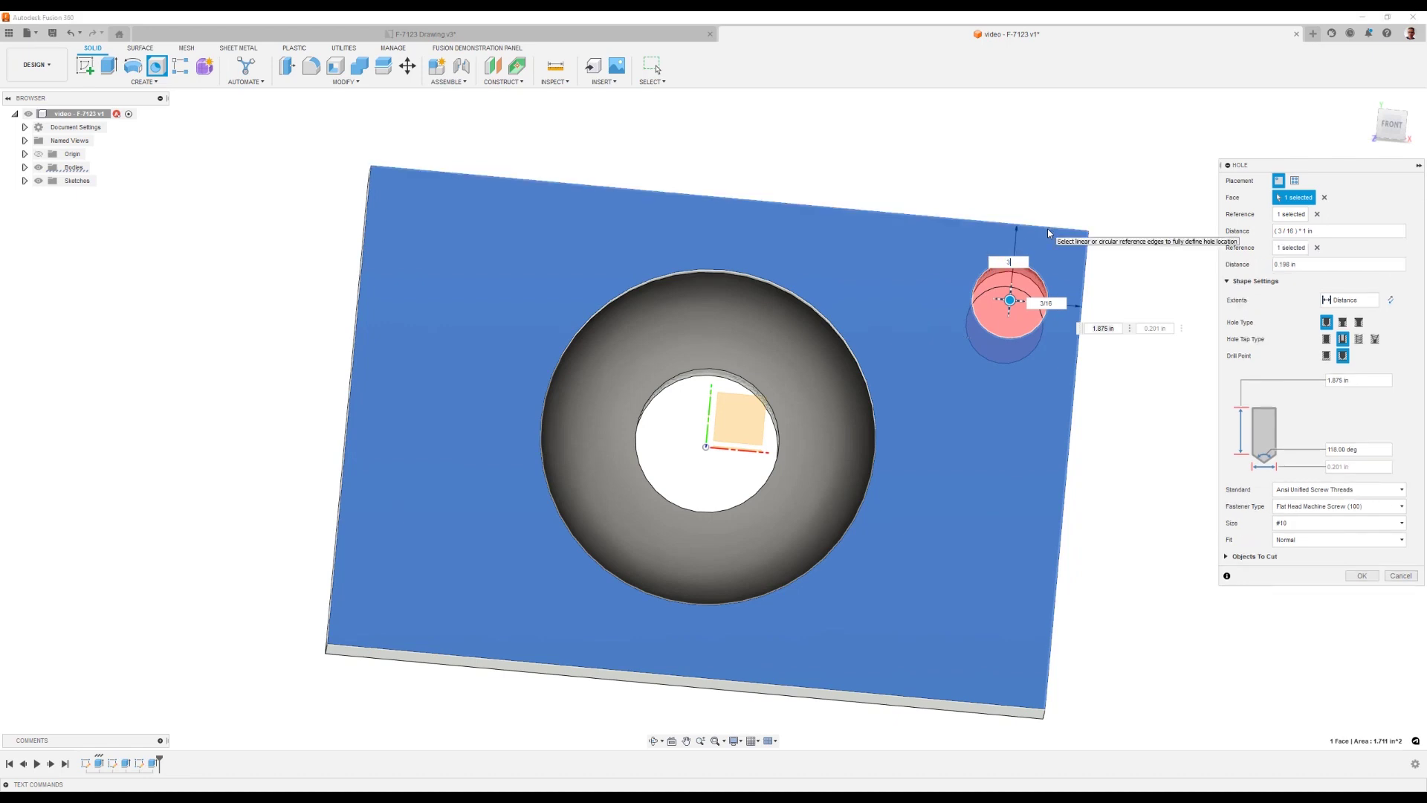
pyautogui.write('/16')
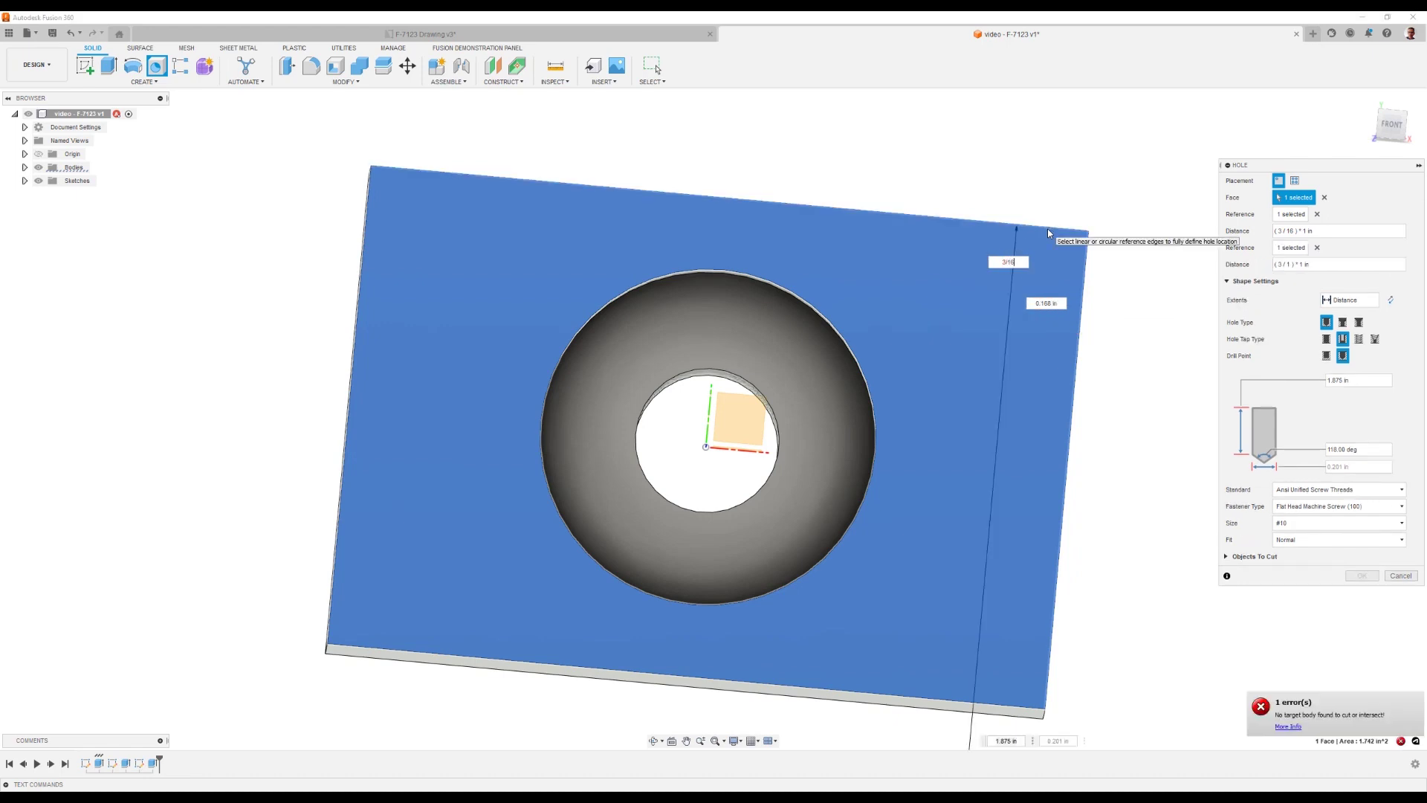
pyautogui.press('Return')
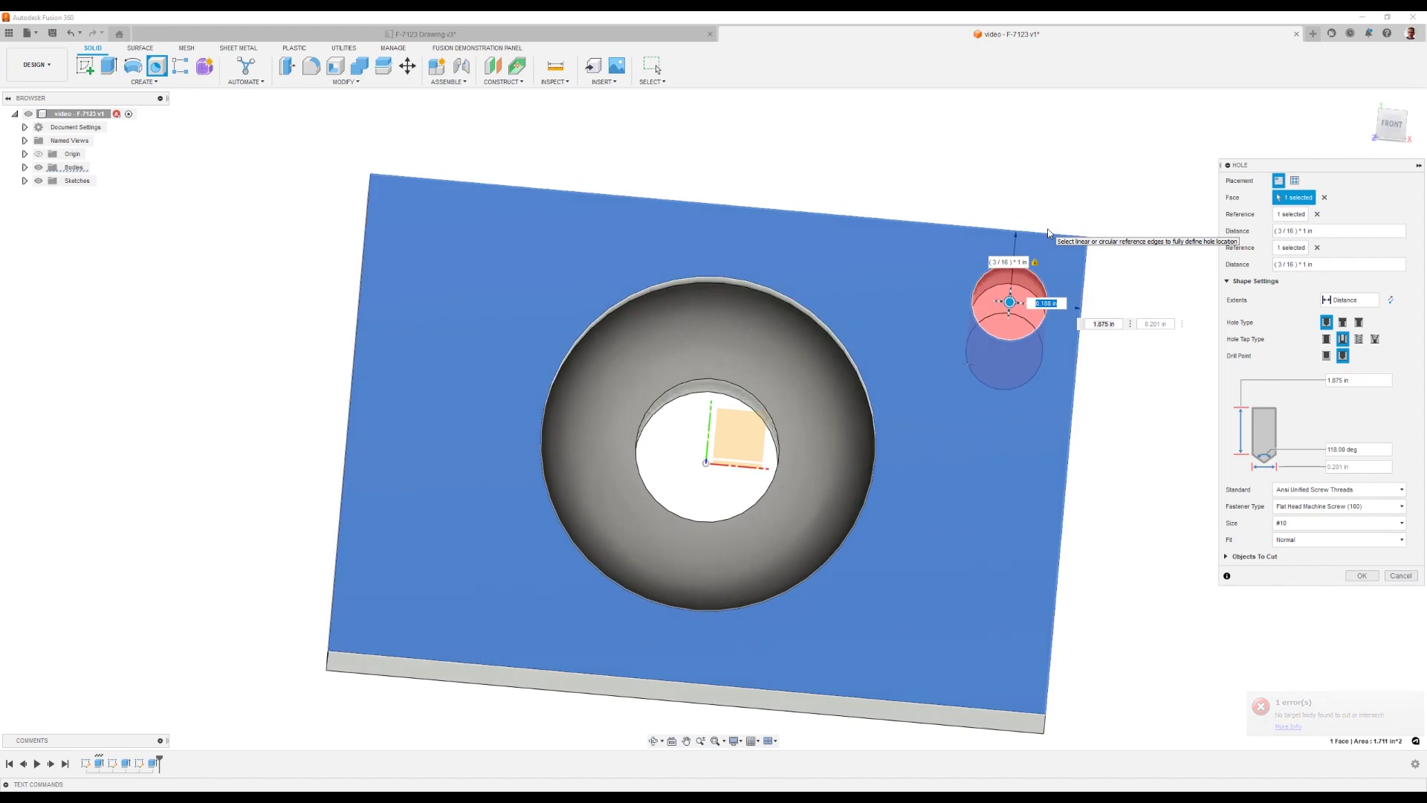
pyautogui.keyDown('shift'); pyautogui.moveTo(1047, 233); pyautogui.dragTo(1063, 714, button='middle'); pyautogui.keyUp('shift')
# Set the hole extents to All so it runs through the block, and finish it.
pyautogui.click(1346, 299)
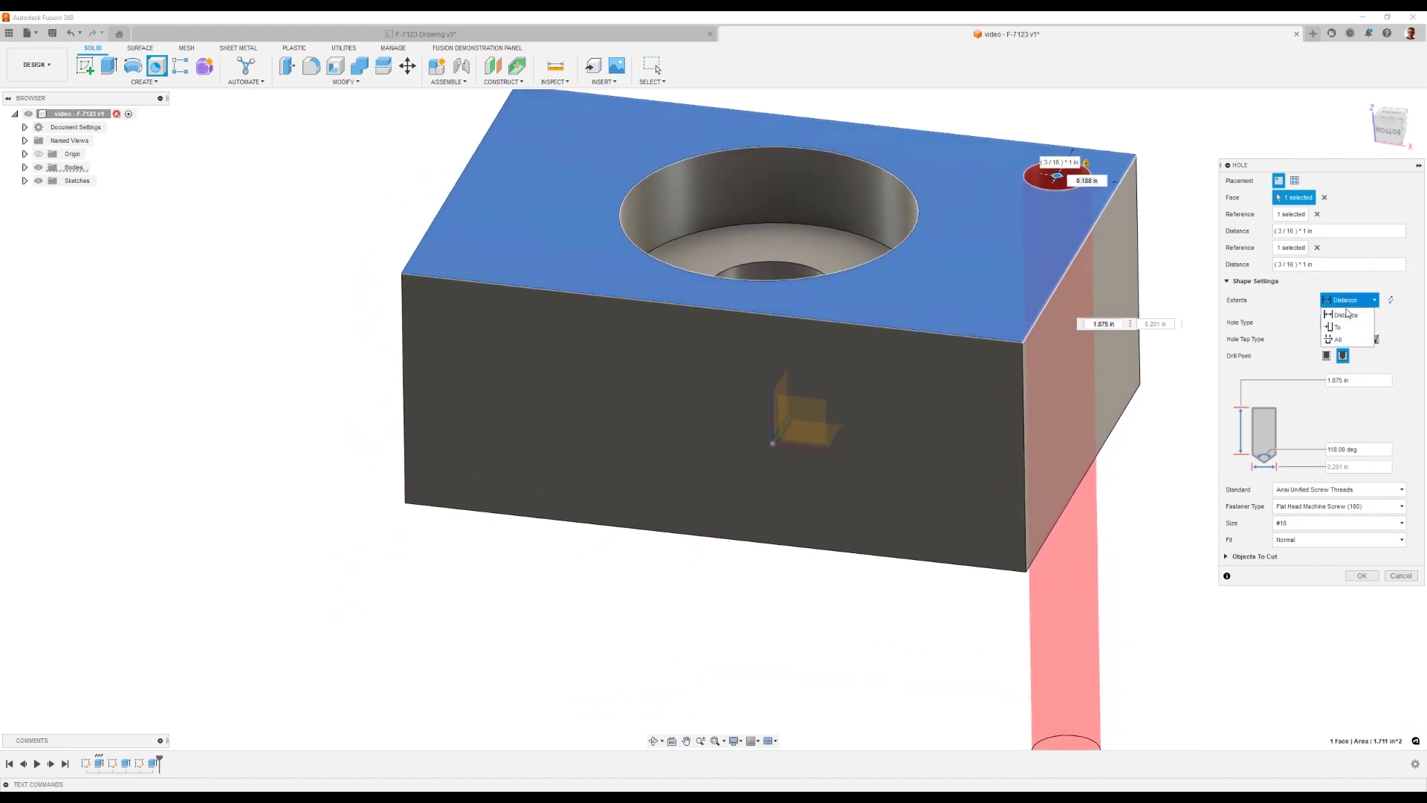
pyautogui.click(1338, 339)
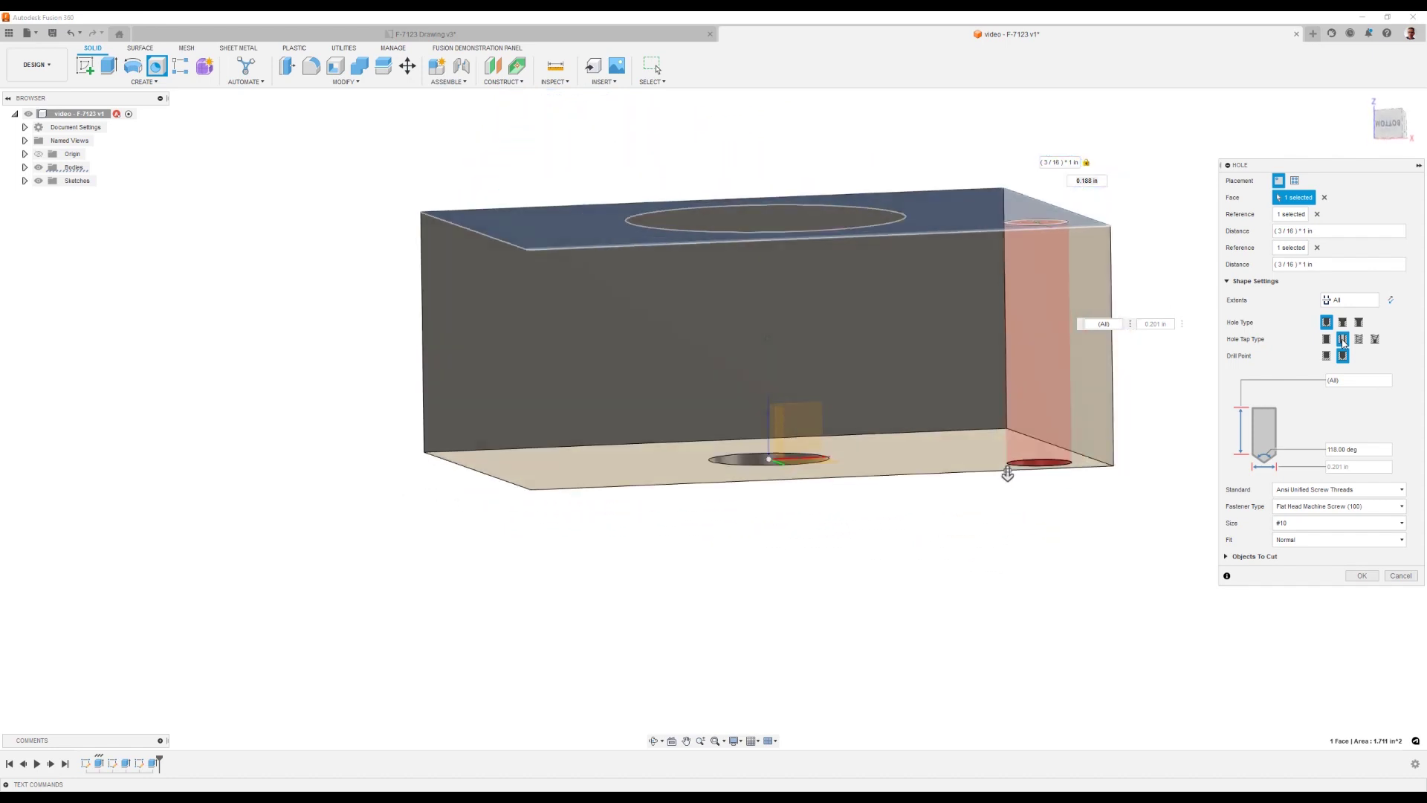
pyautogui.keyDown('shift'); pyautogui.moveTo(1007, 474); pyautogui.dragTo(993, 513, button='middle'); pyautogui.keyUp('shift')
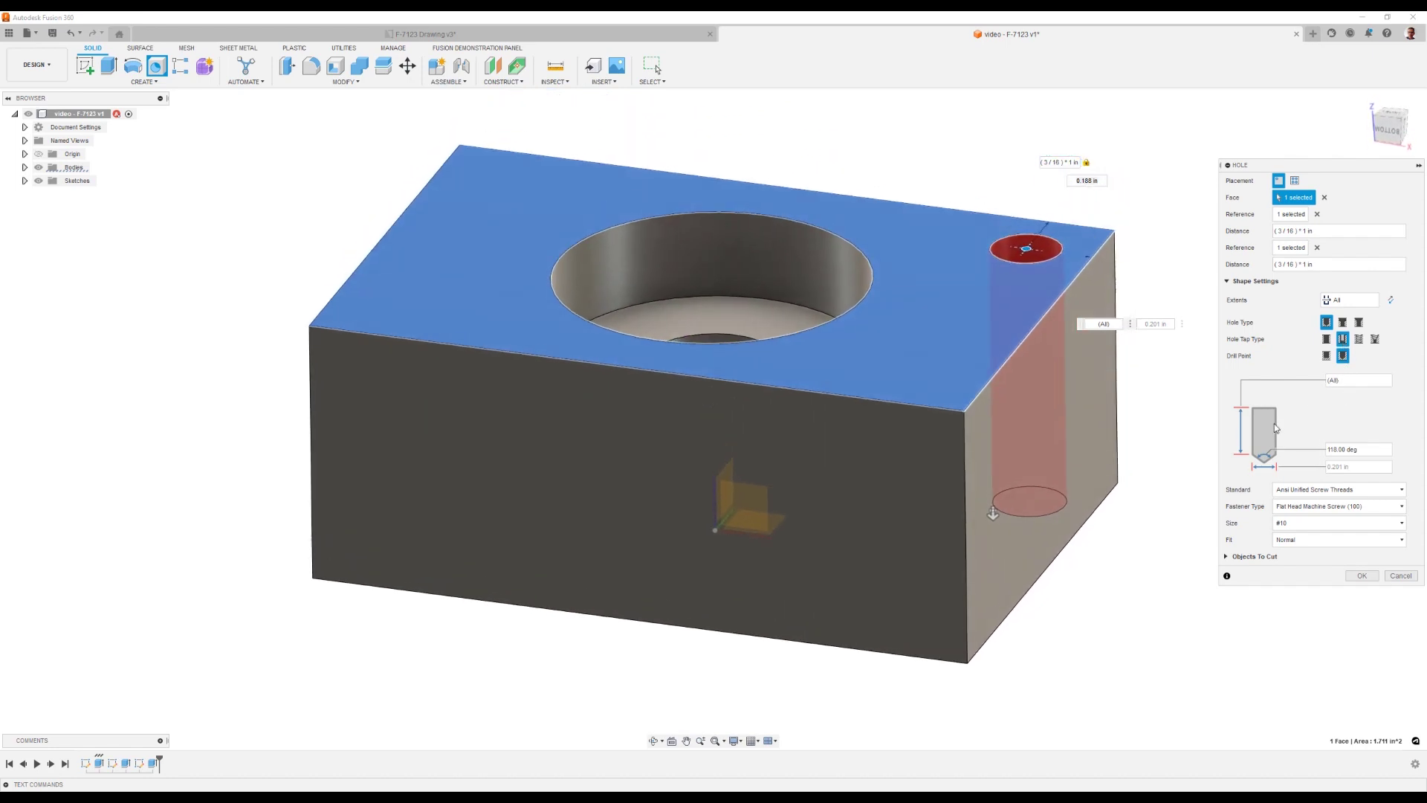
pyautogui.click(1356, 577)
# Repeat the hole feature, placing the new hole on the block's end face.
pyautogui.keyDown('shift'); pyautogui.moveTo(1245, 452); pyautogui.dragTo(1181, 448, button='middle'); pyautogui.keyUp('shift')
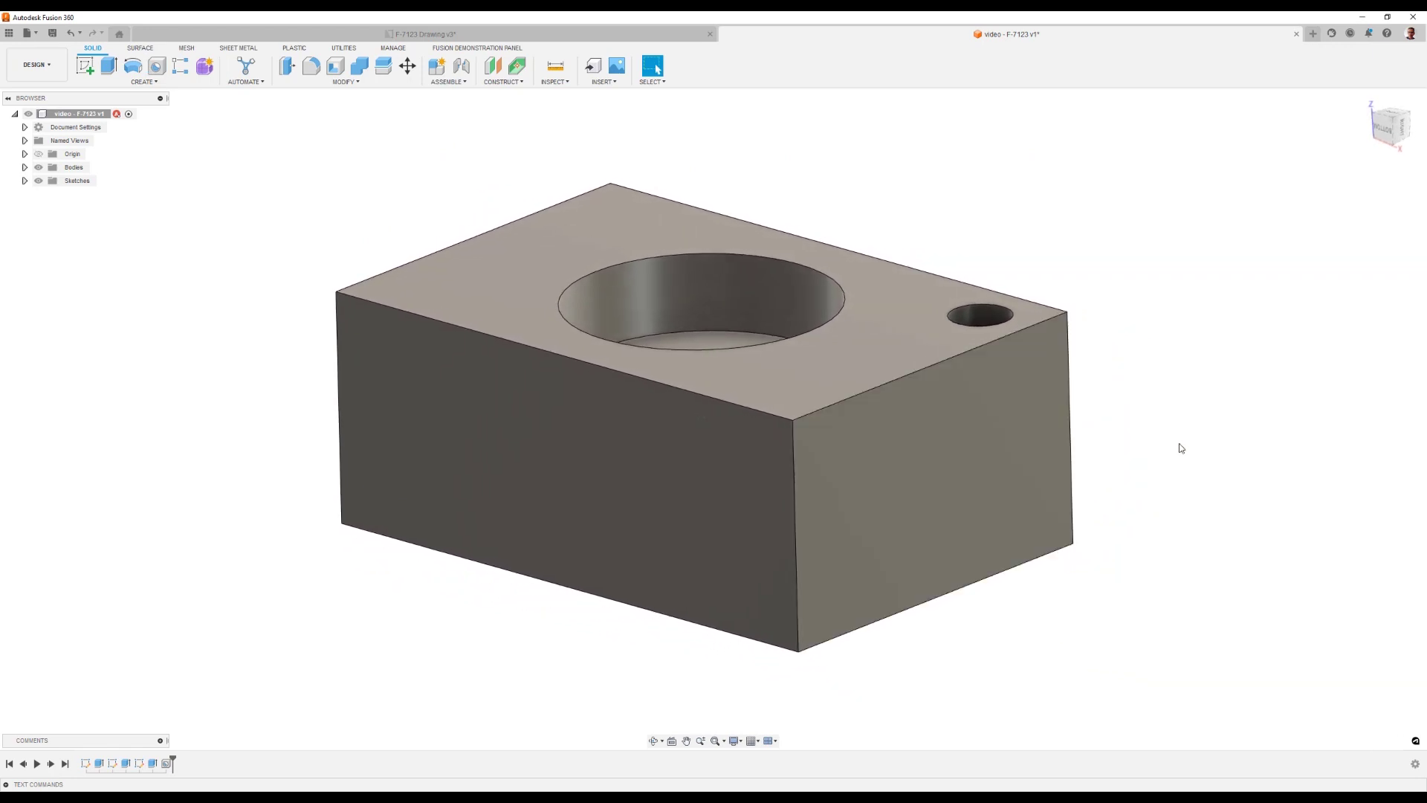
pyautogui.rightClick(1185, 434)
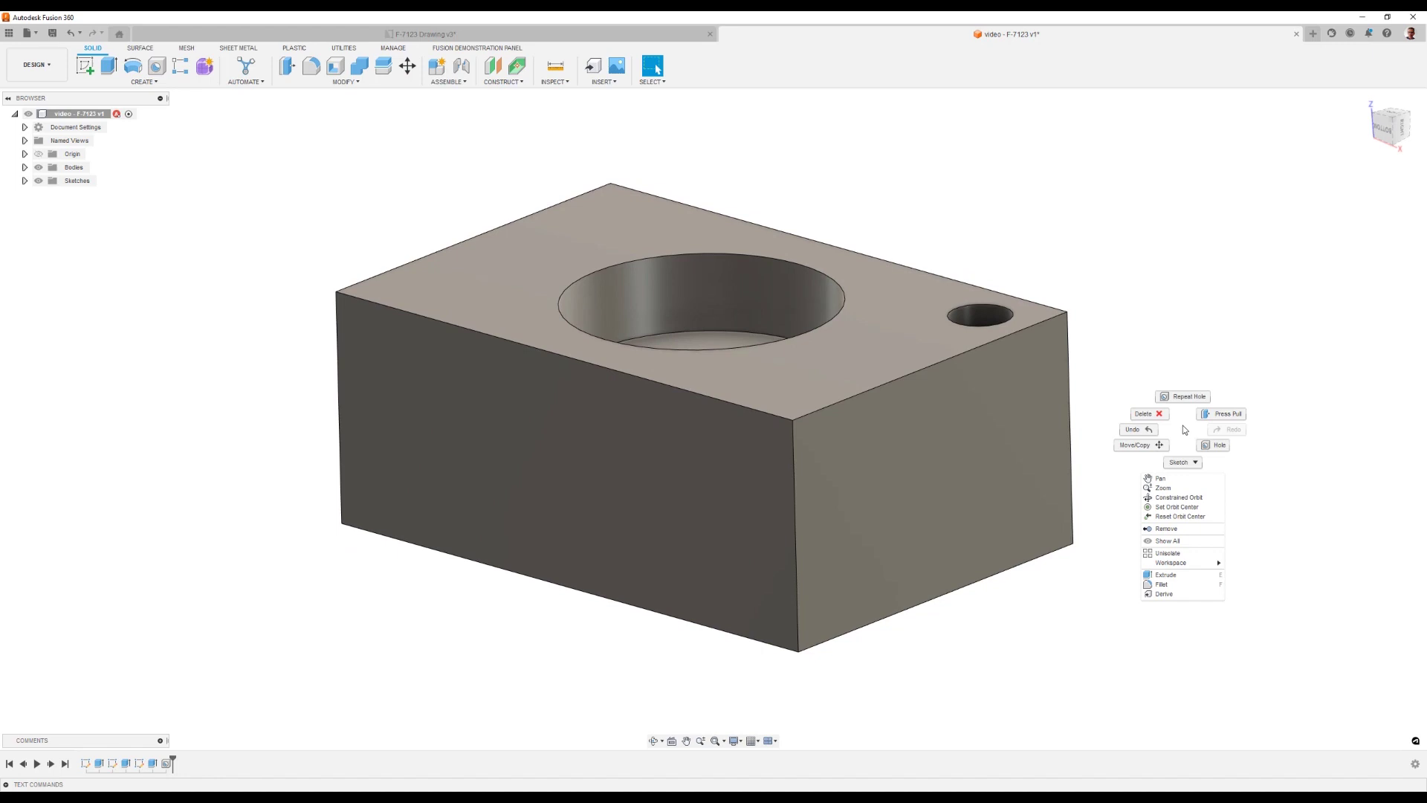
pyautogui.click(1166, 300)
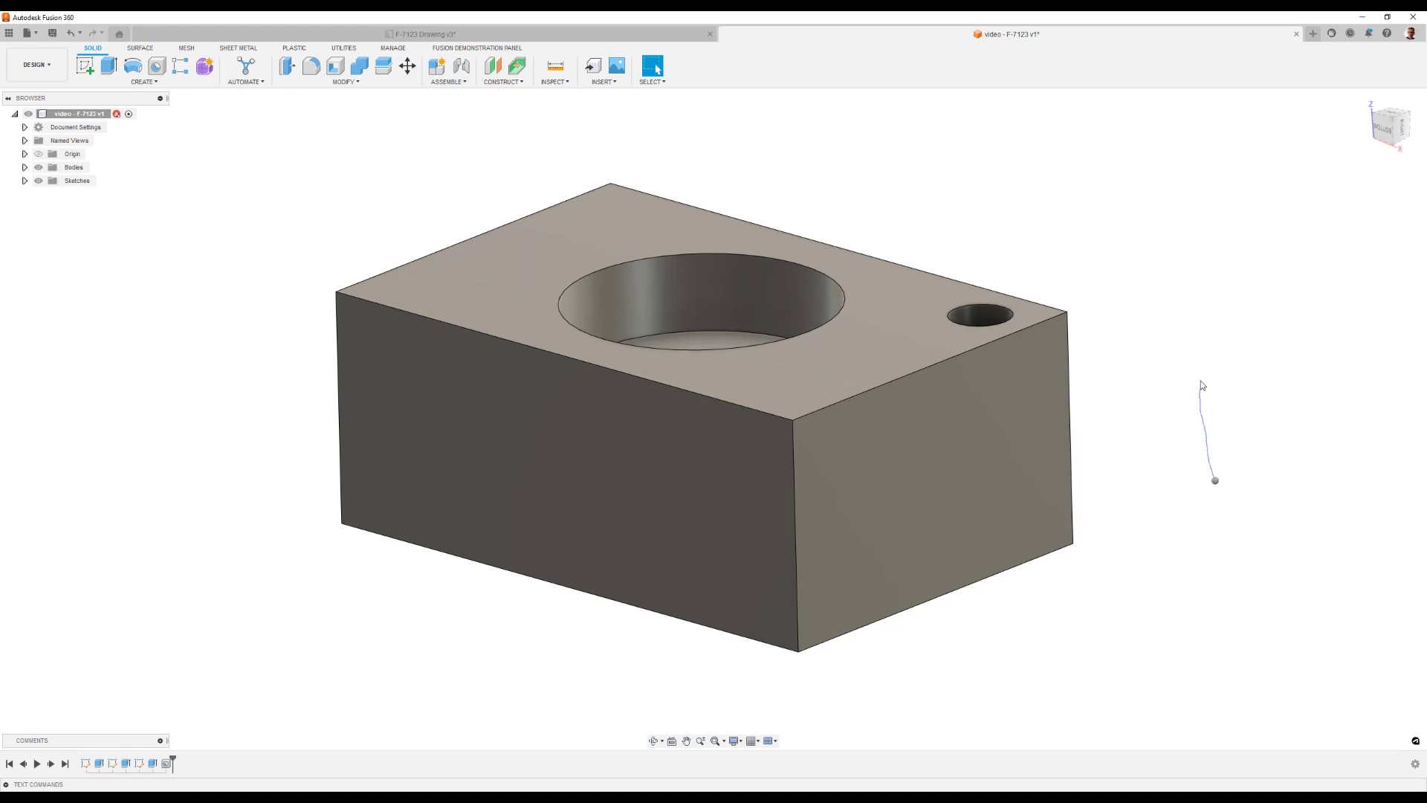
pyautogui.click(851, 599)
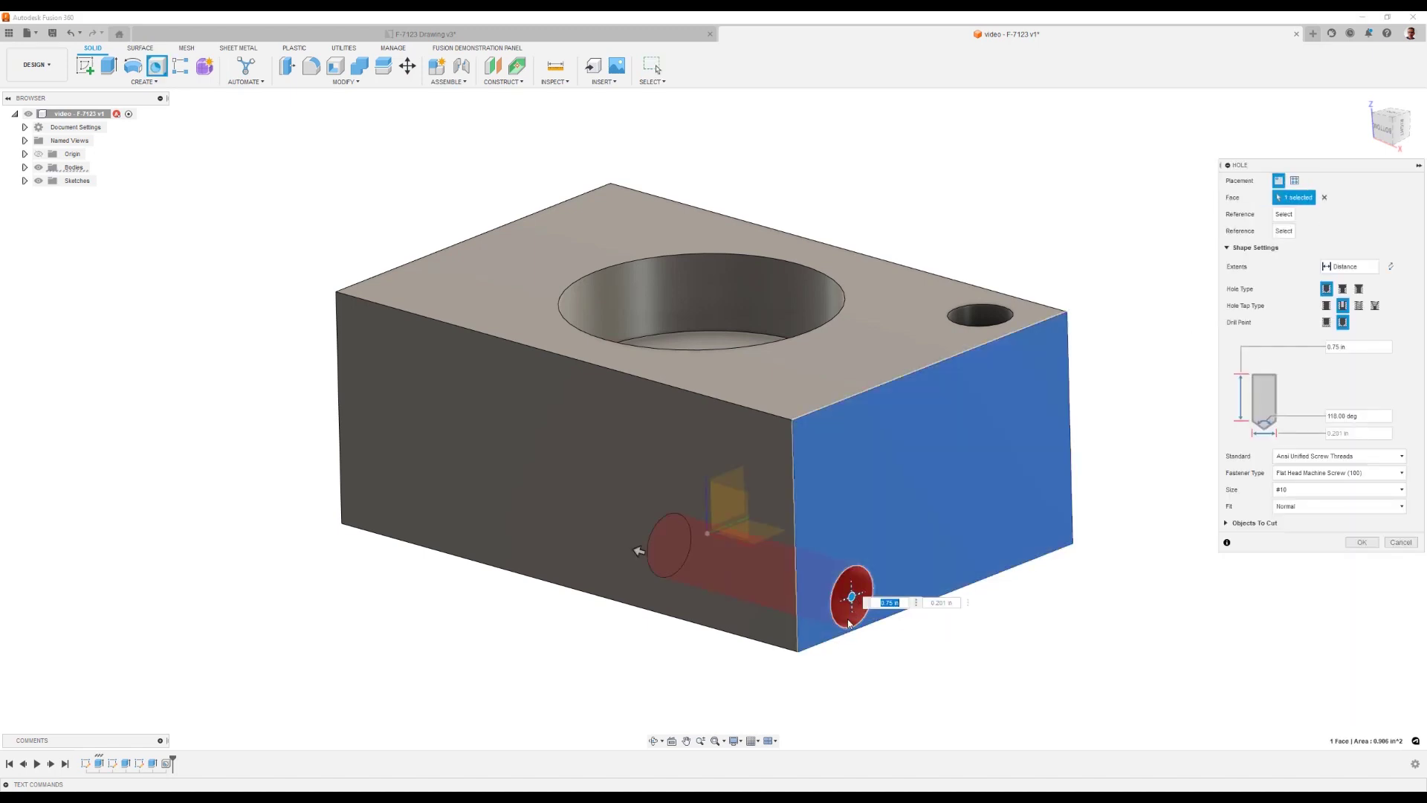
# Locate the end-face hole 3/16 in from each of two edges.
pyautogui.click(838, 641)
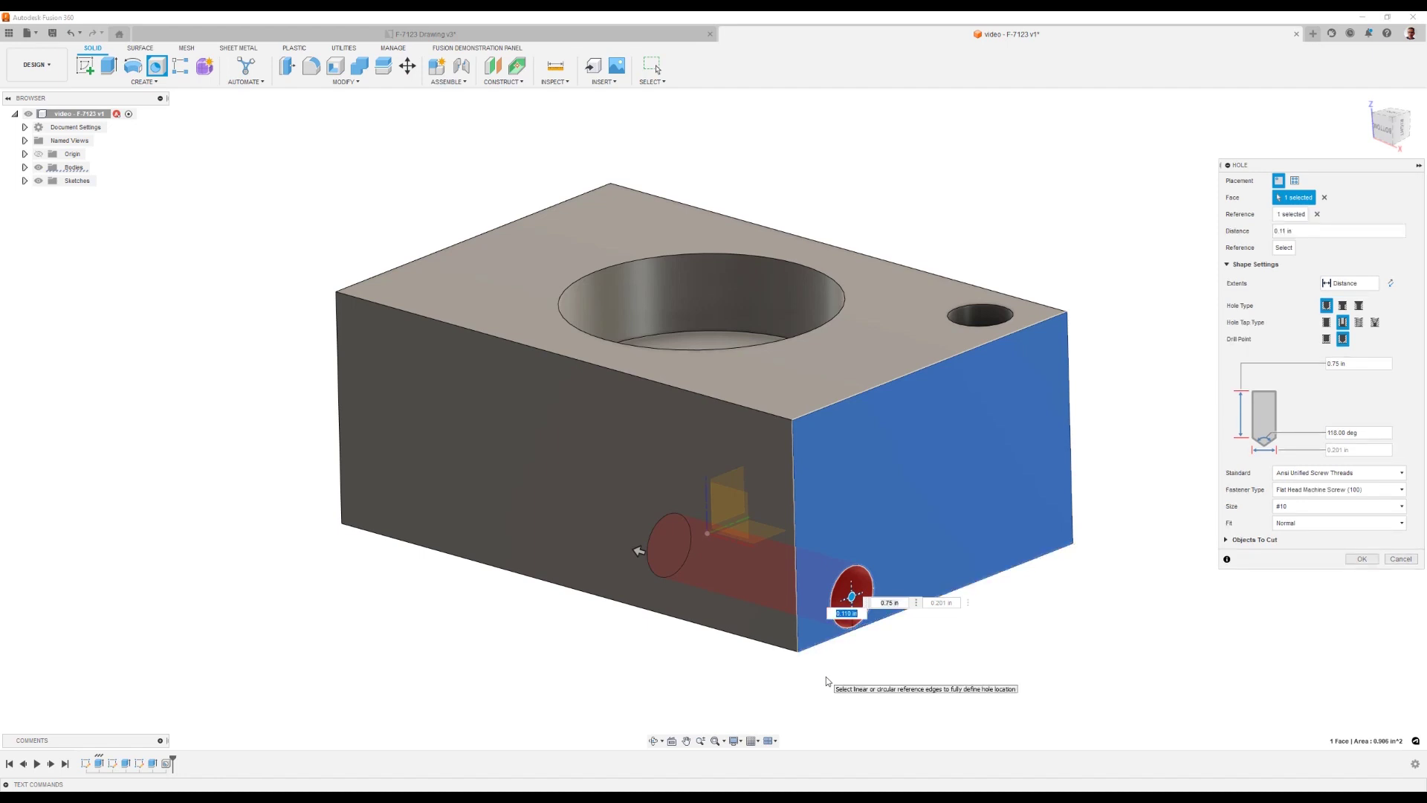
pyautogui.write('3/16')
pyautogui.press('Return')
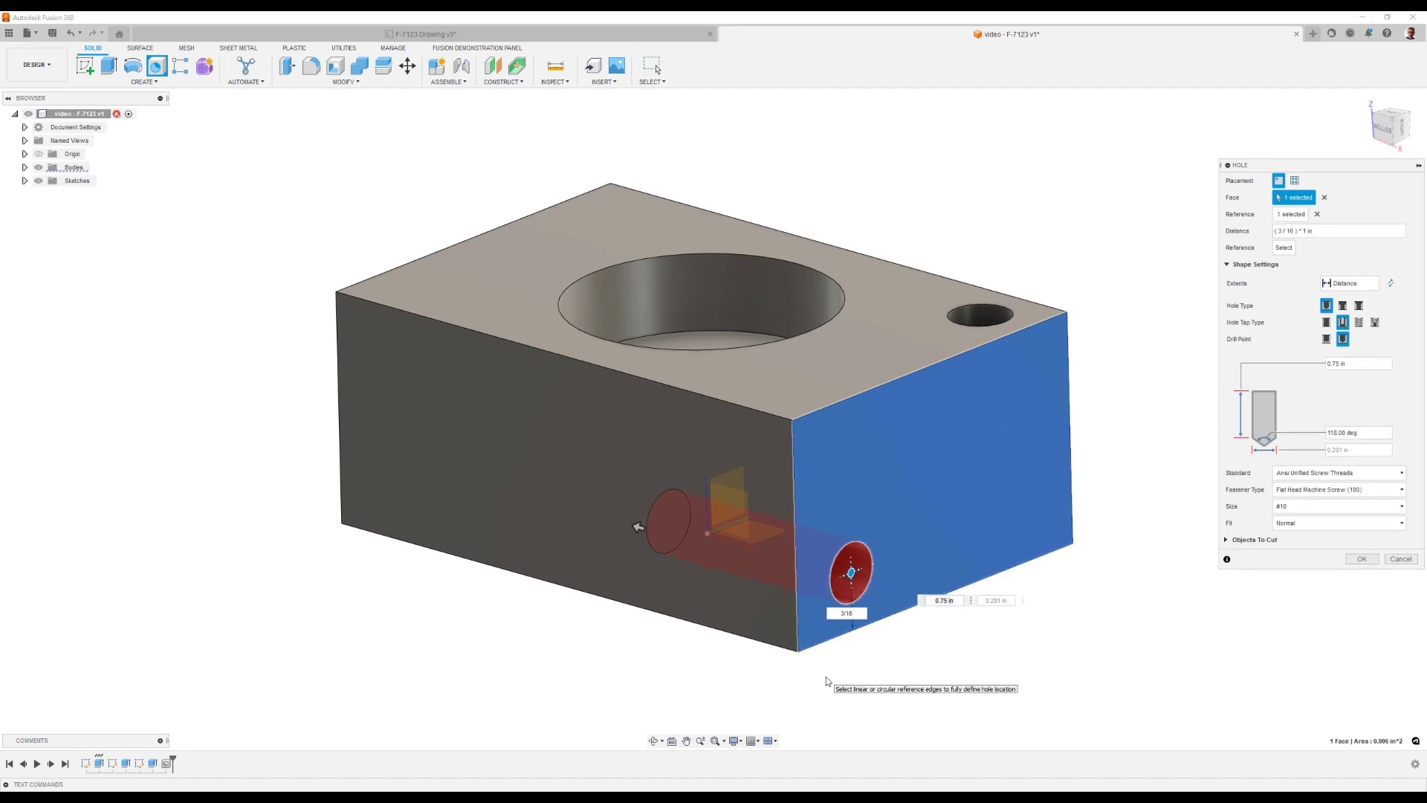
pyautogui.click(796, 563)
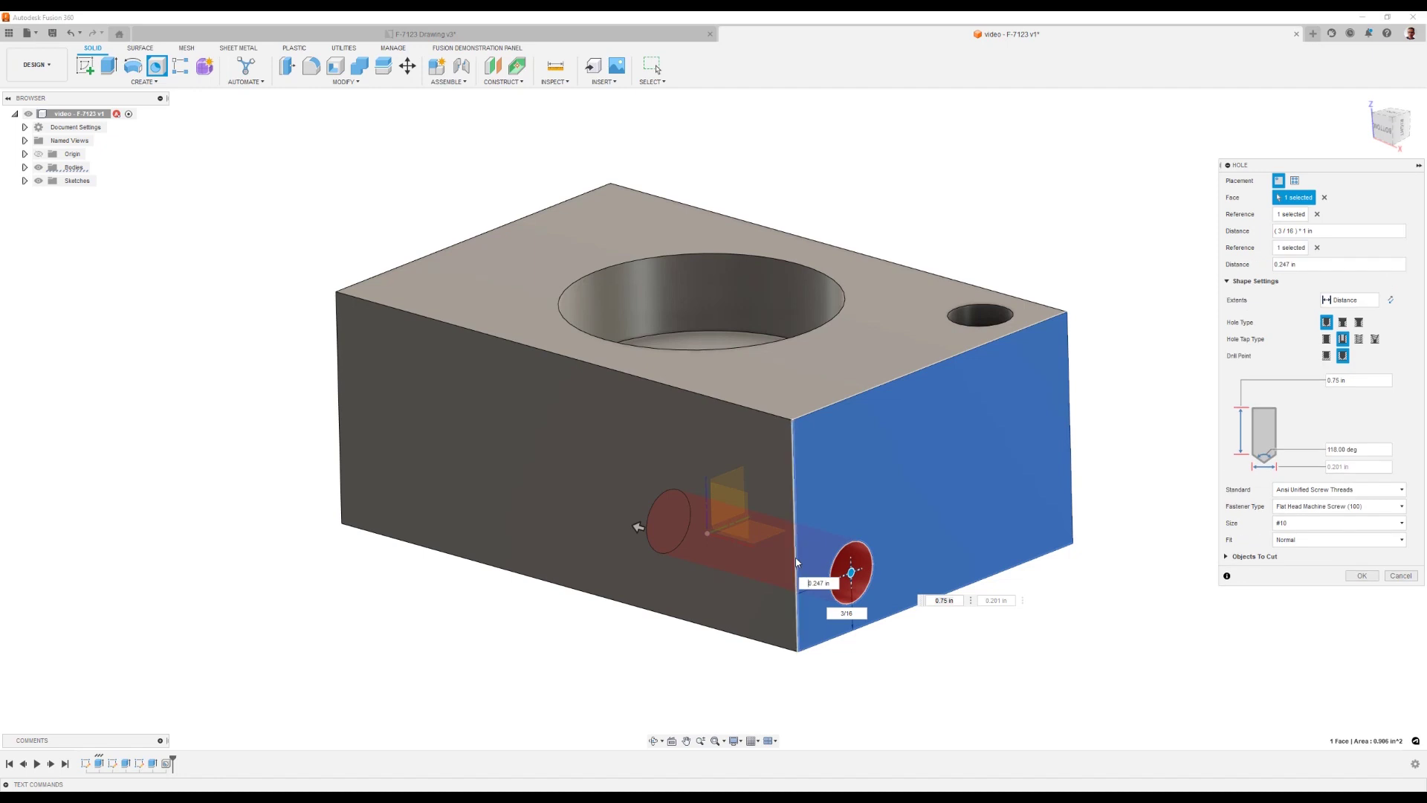
pyautogui.write('3/1')
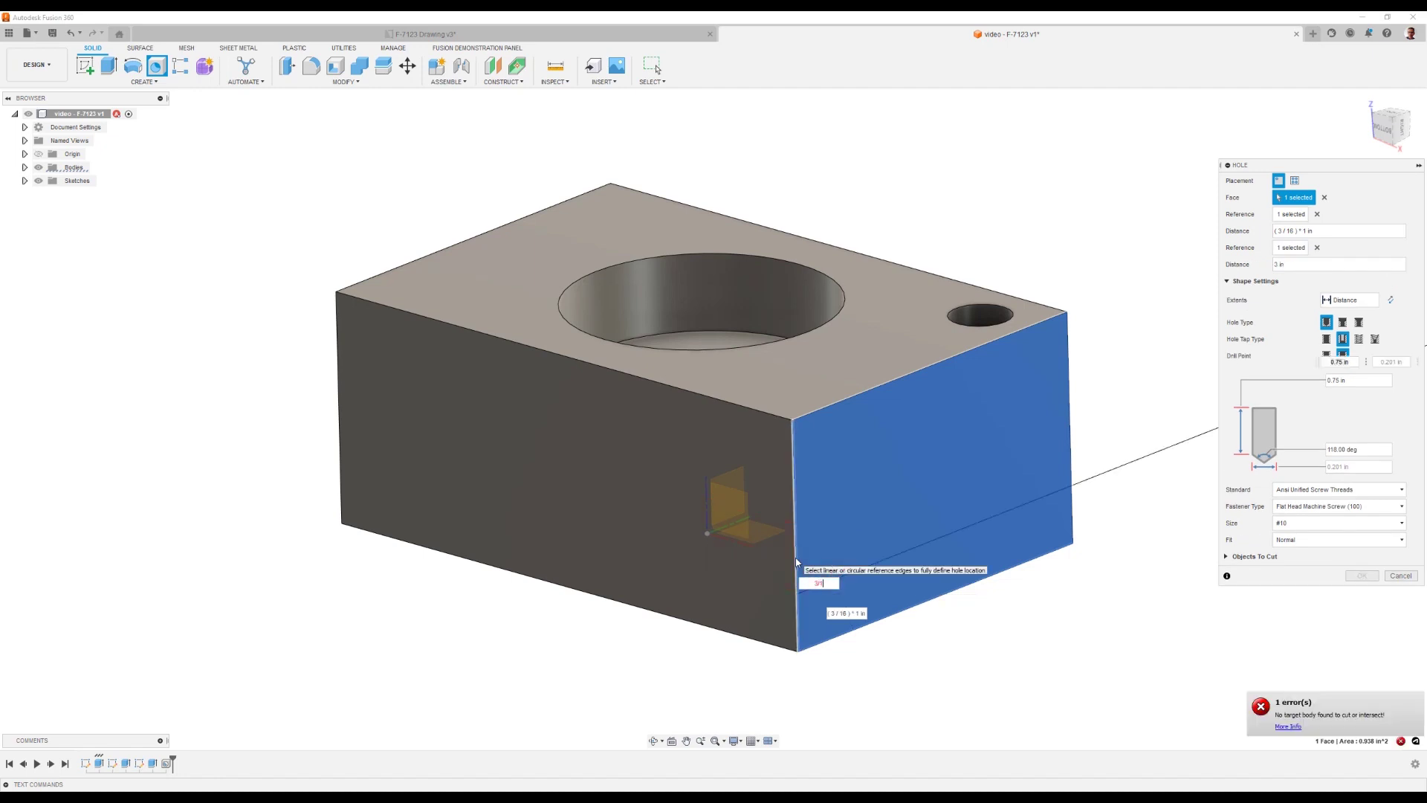
pyautogui.write('6')
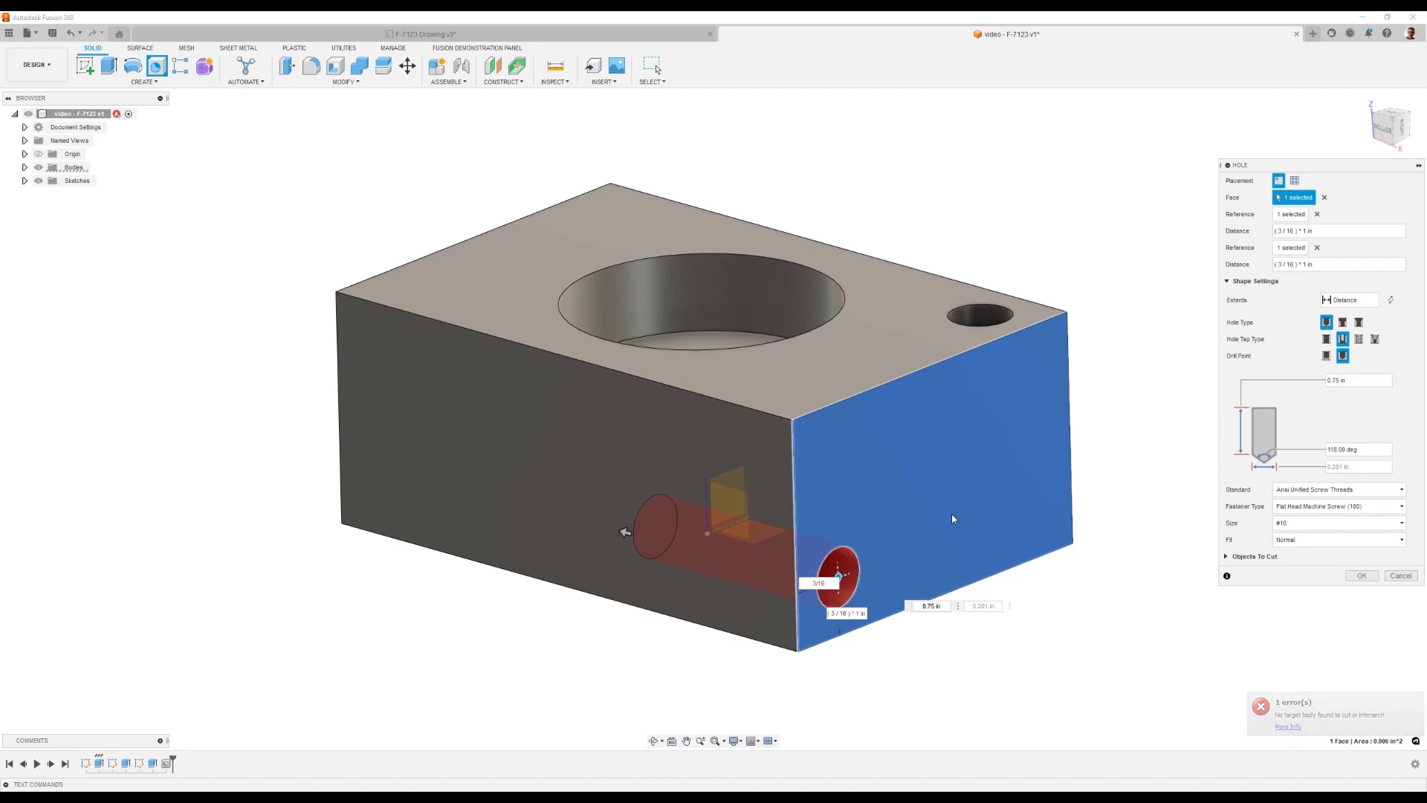
# Set the side hole's extents to All, through the block, and finish it.
pyautogui.click(1341, 305)
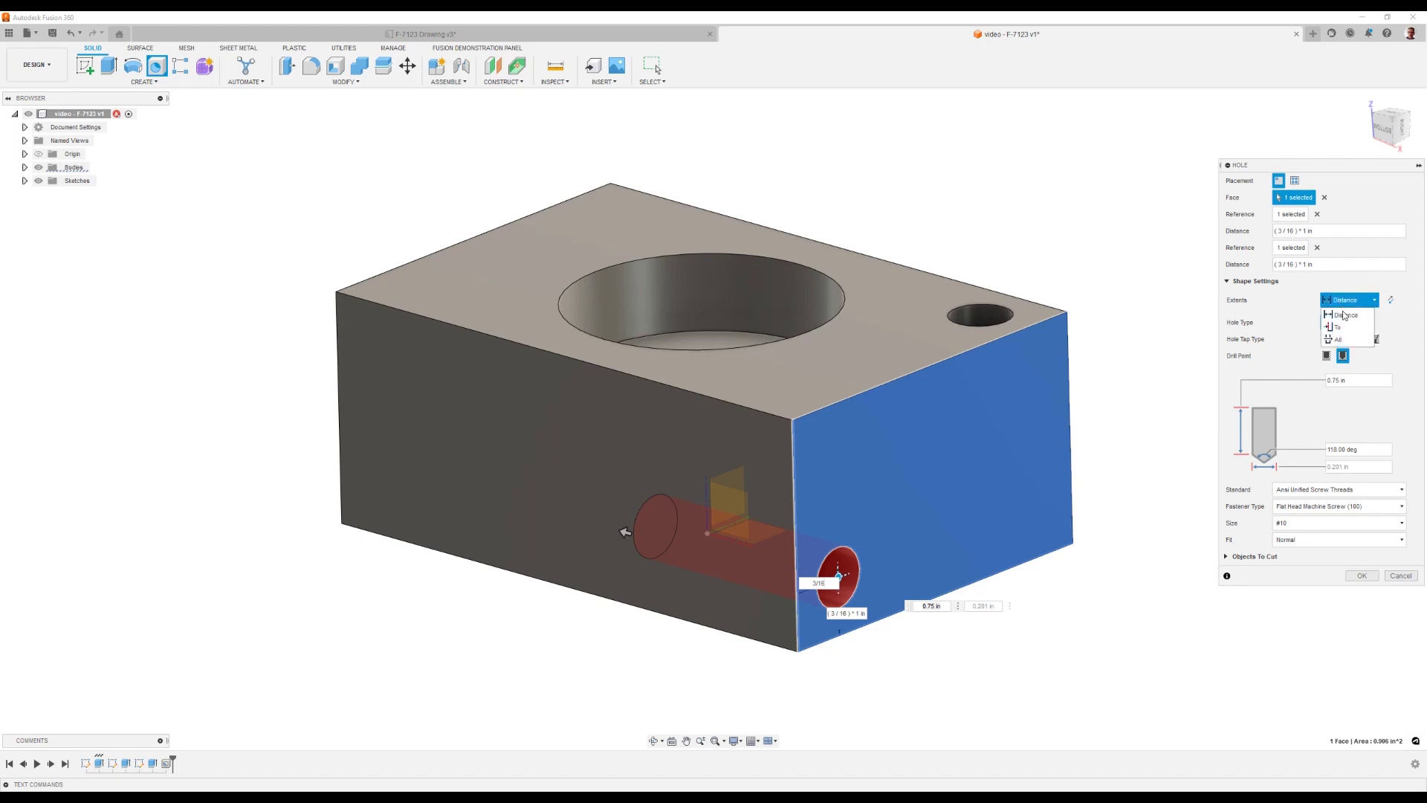
pyautogui.click(1349, 339)
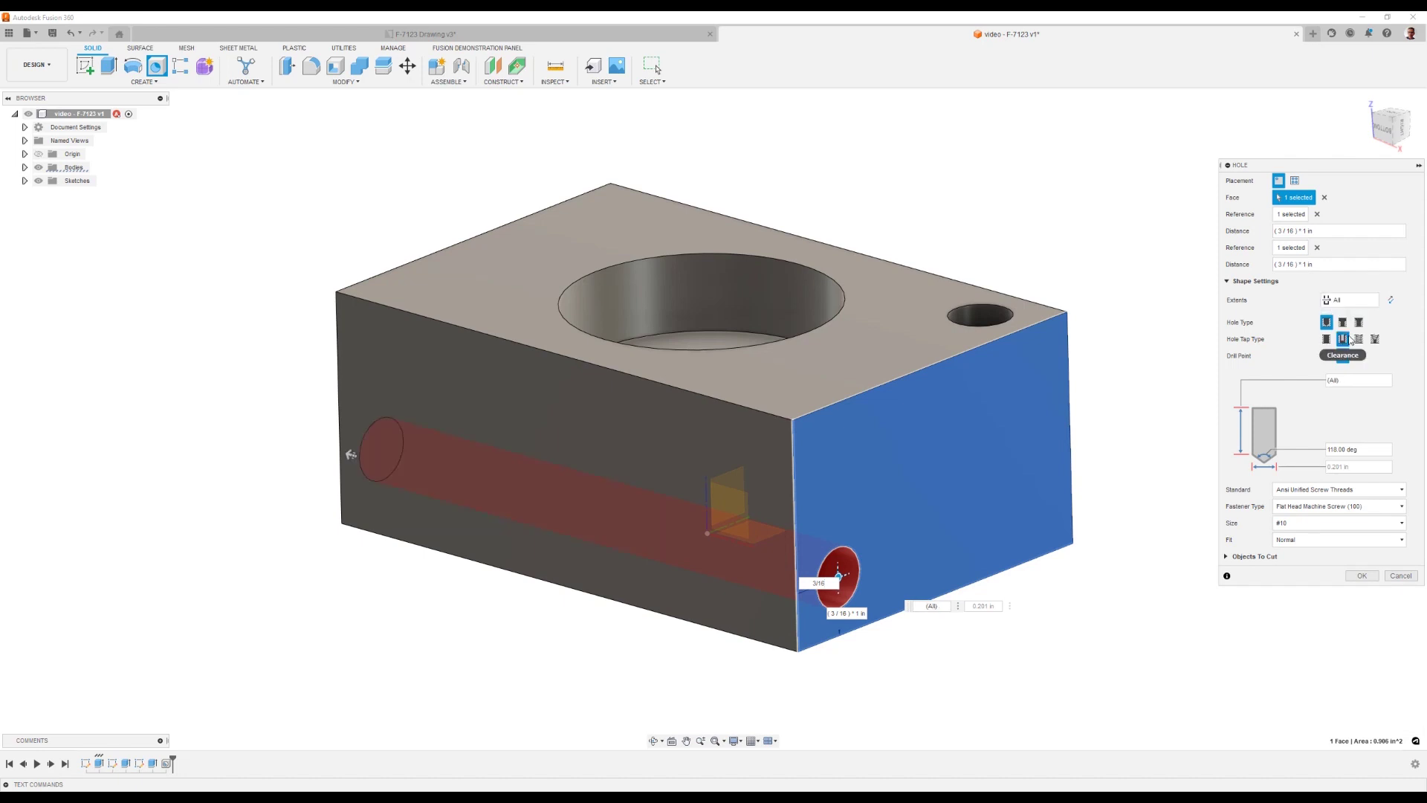
pyautogui.keyDown('shift'); pyautogui.moveTo(1350, 340); pyautogui.dragTo(1125, 432, button='middle'); pyautogui.keyUp('shift')
pyautogui.press('Return')
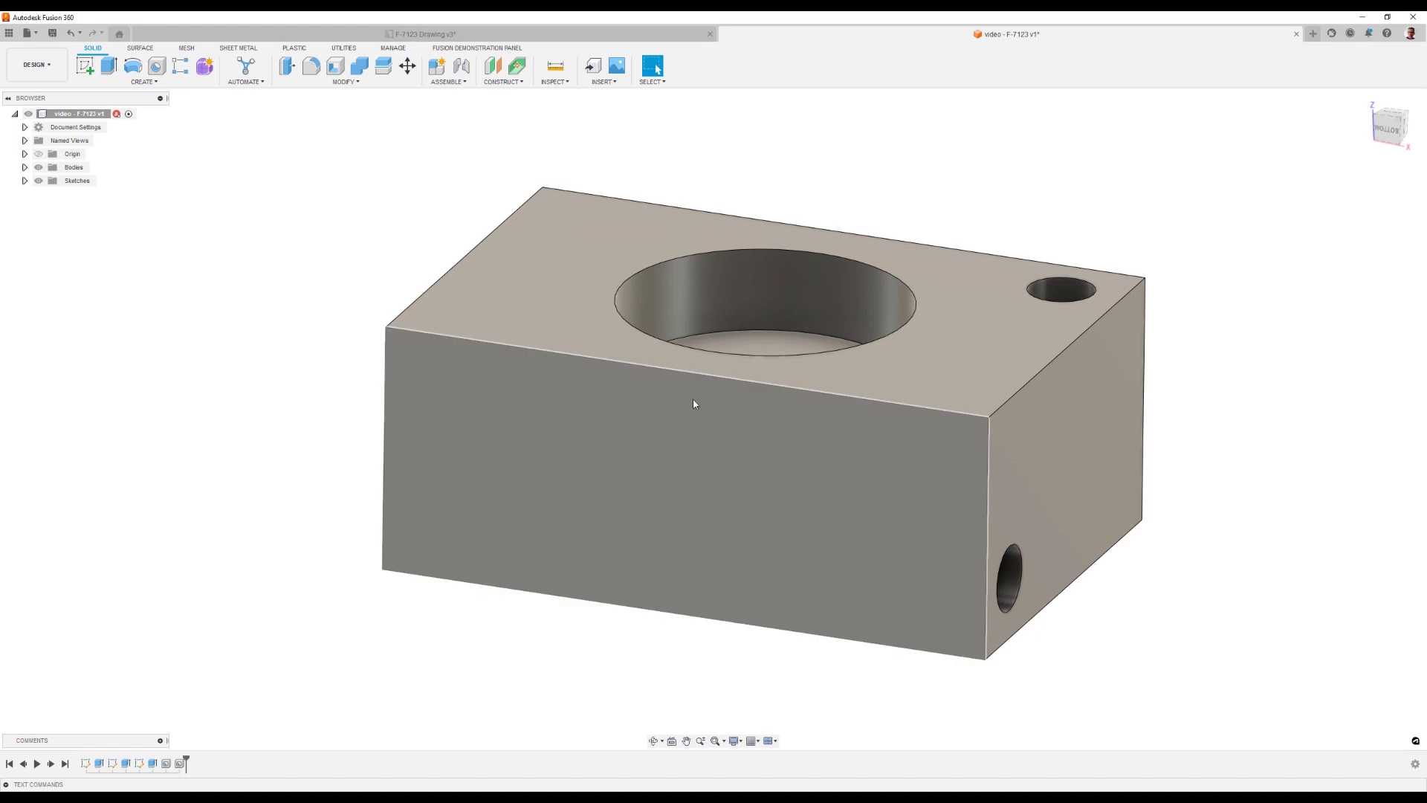
# Select the block's front face and create a sketch on it.
pyautogui.click(694, 403)
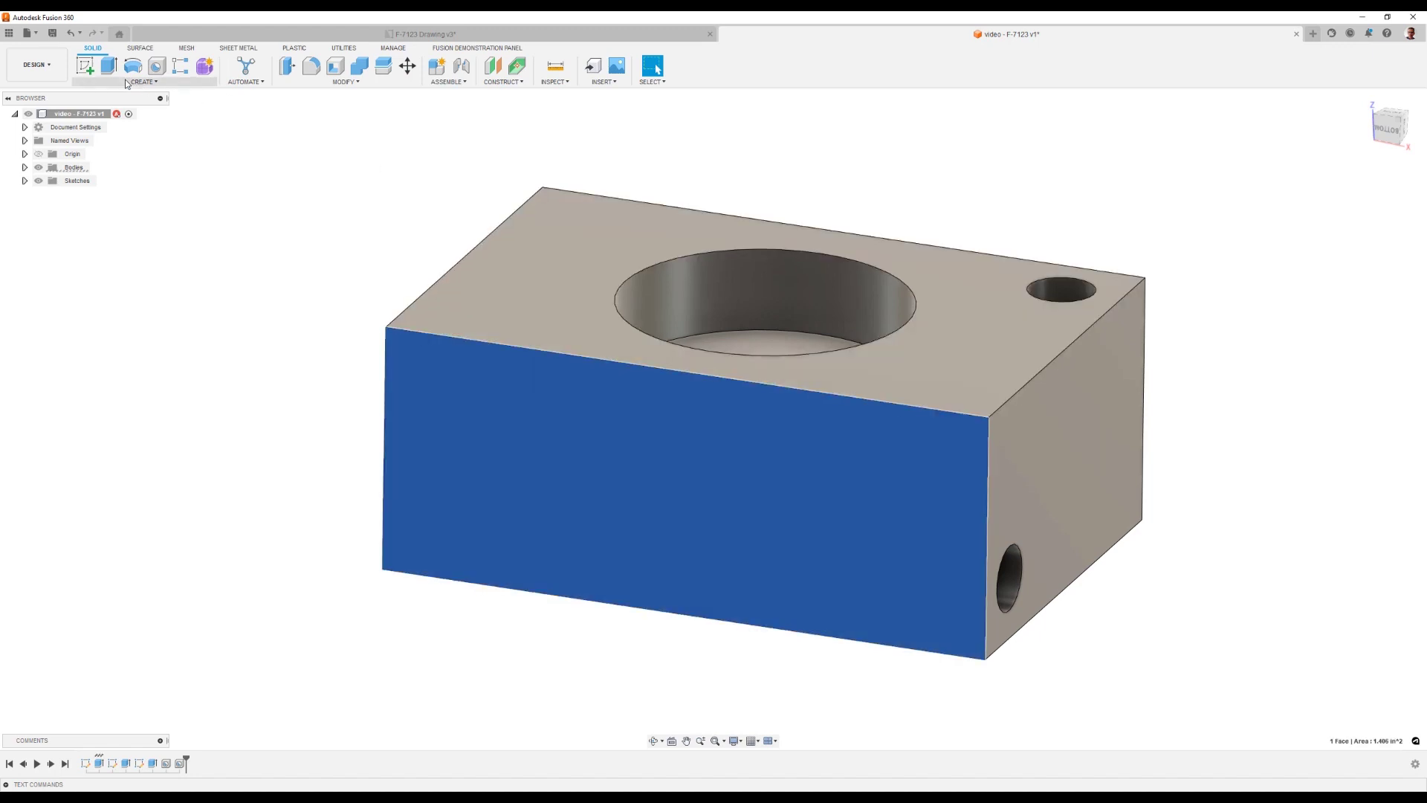
pyautogui.click(86, 66)
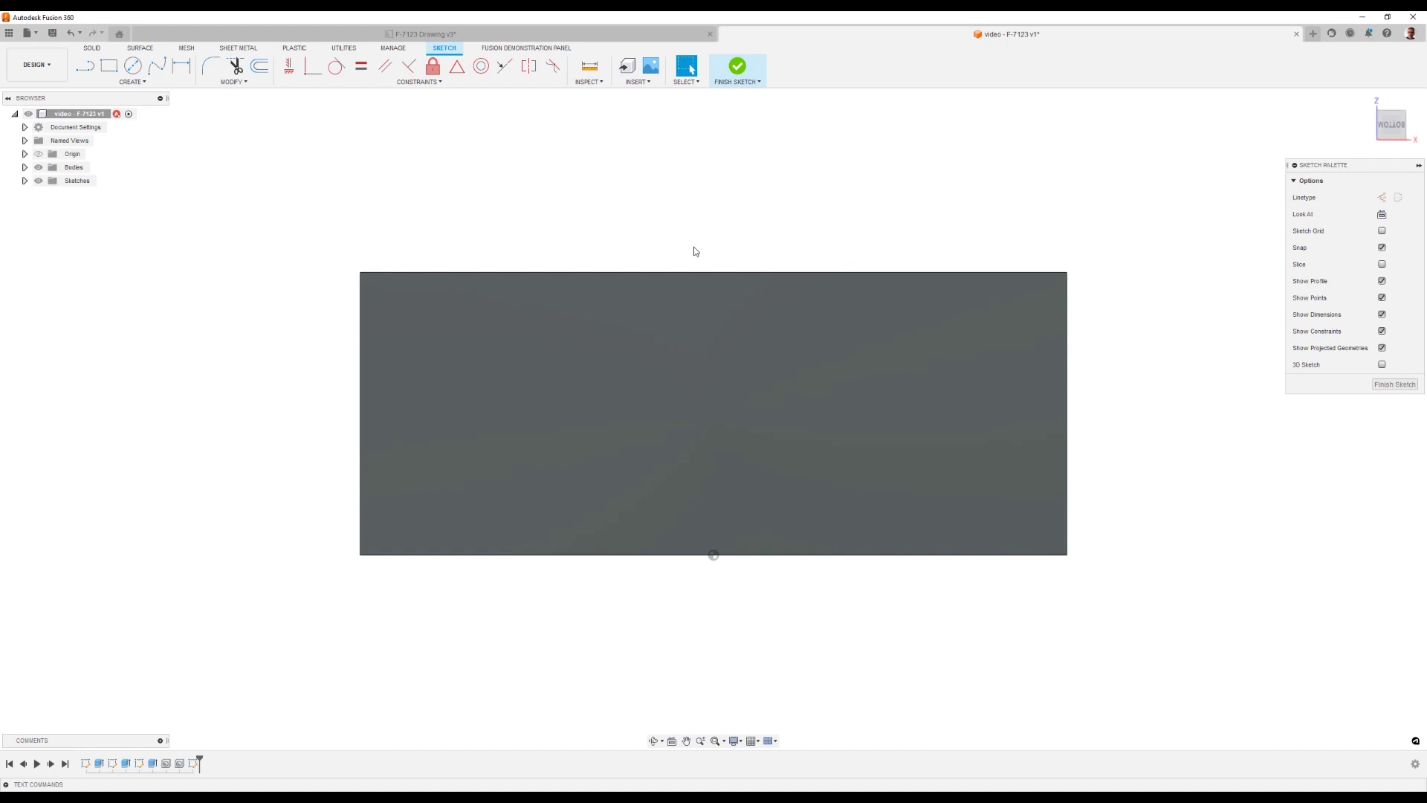
pyautogui.click(146, 83)
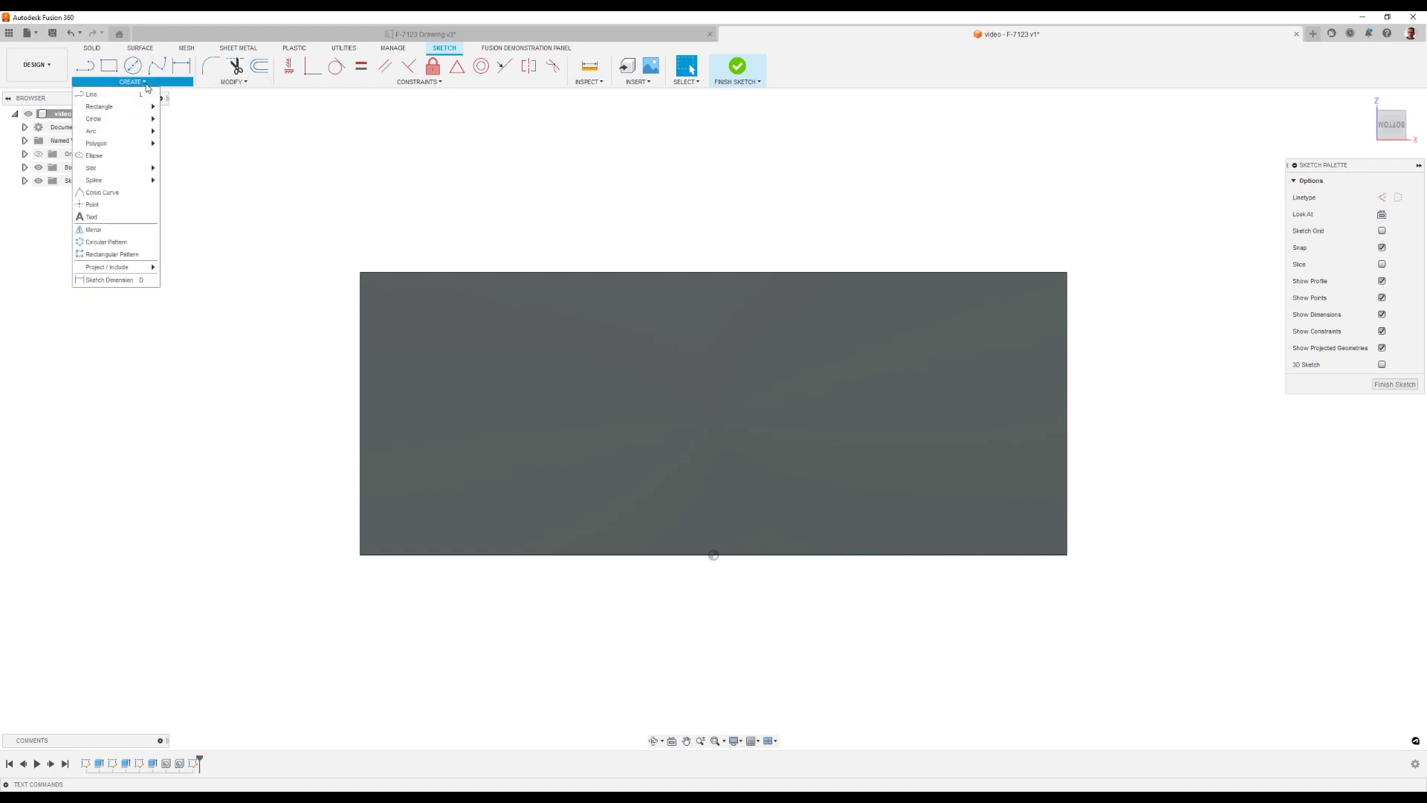
pyautogui.moveTo(136, 171)
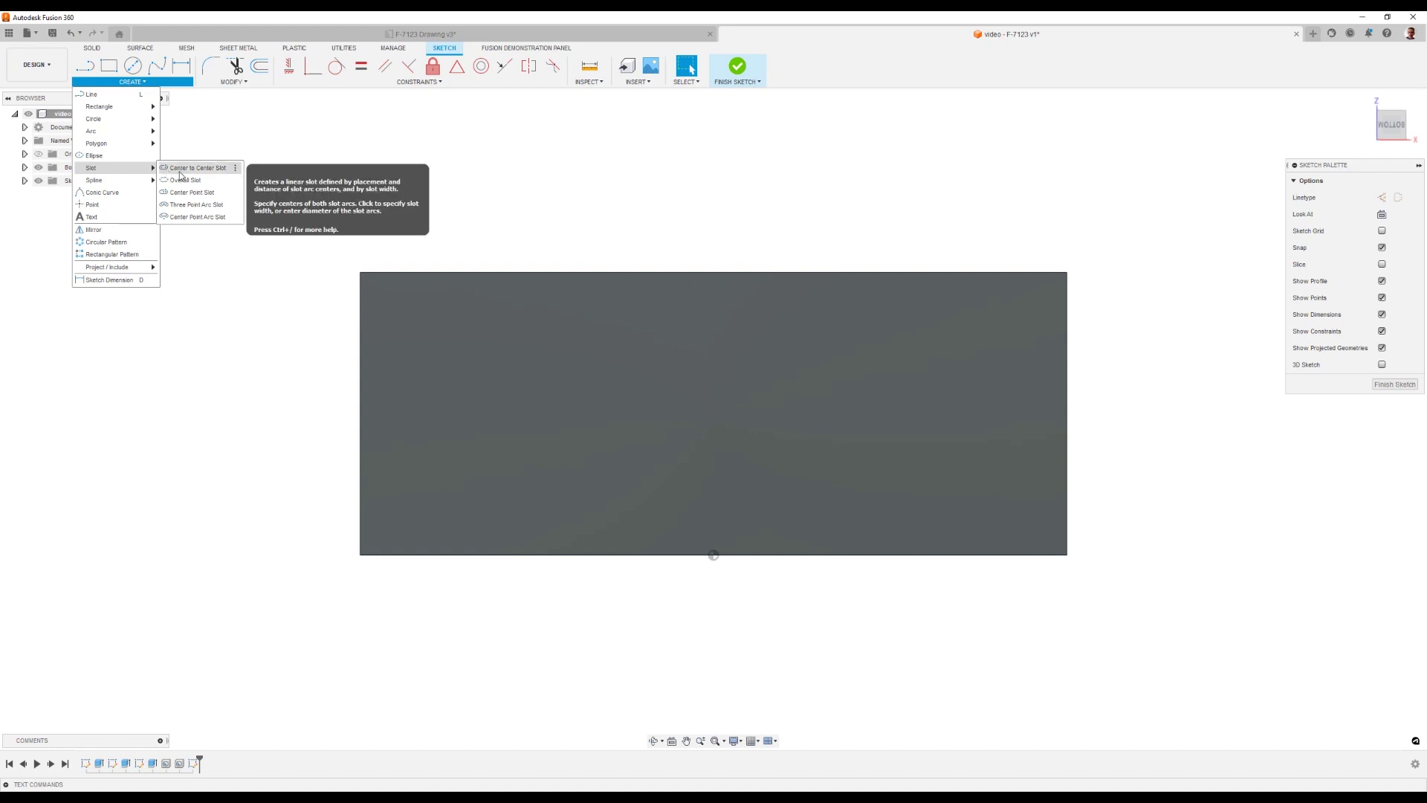
# Draw a 0.25-wide center-to-center slot down from the top edge midpoint.
pyautogui.click(181, 171)
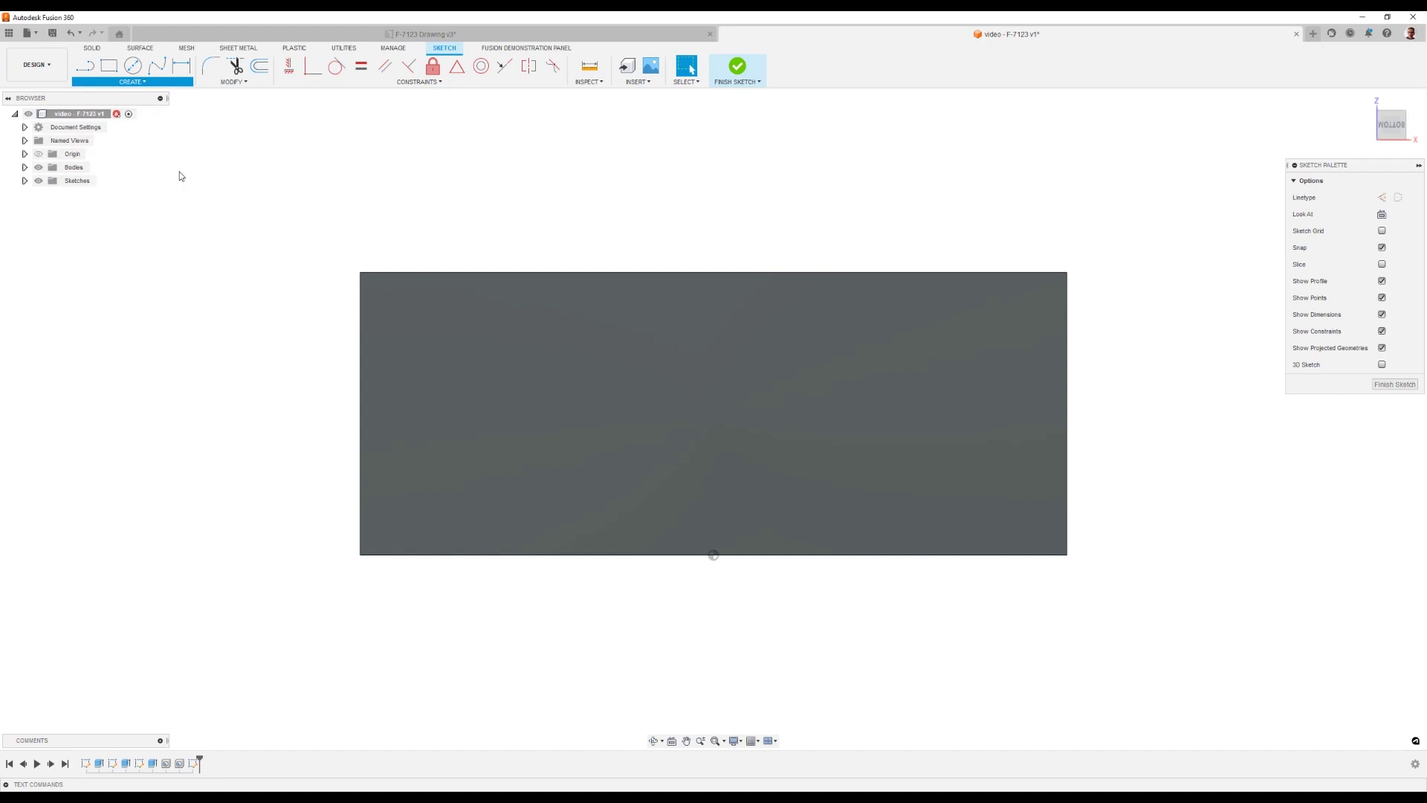
pyautogui.click(712, 273)
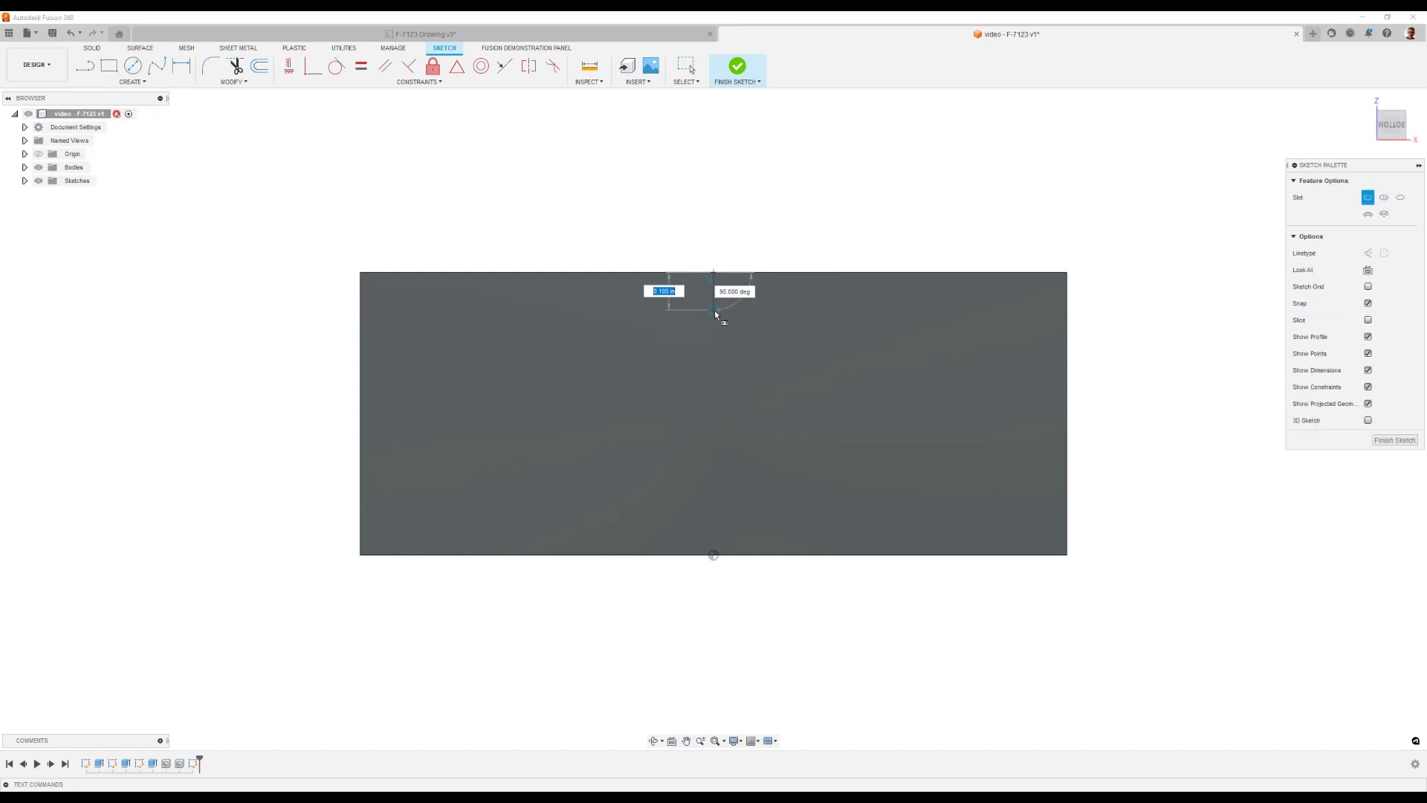
pyautogui.click(715, 310)
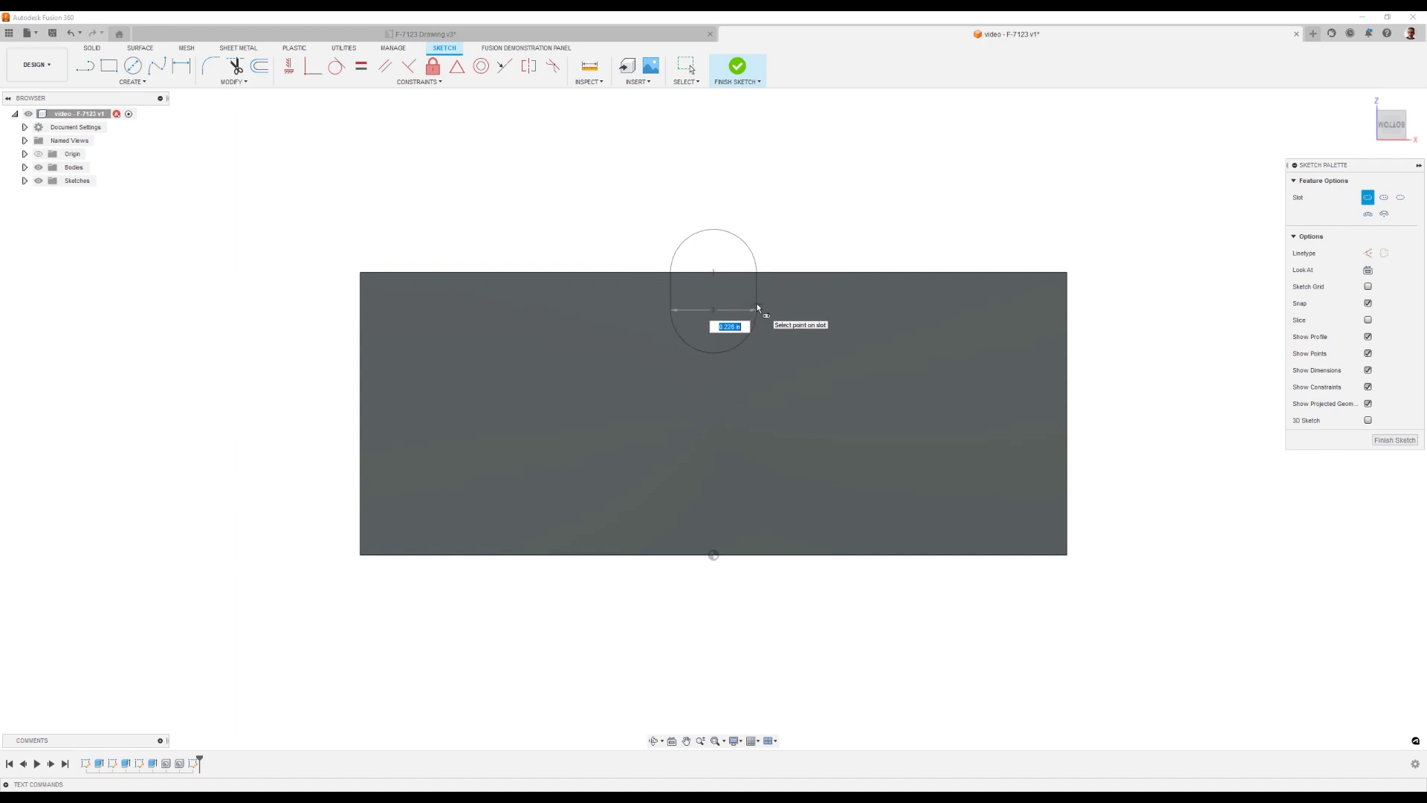
pyautogui.write('.25')
pyautogui.press('Tab')
pyautogui.click(758, 307)
pyautogui.press('Escape')
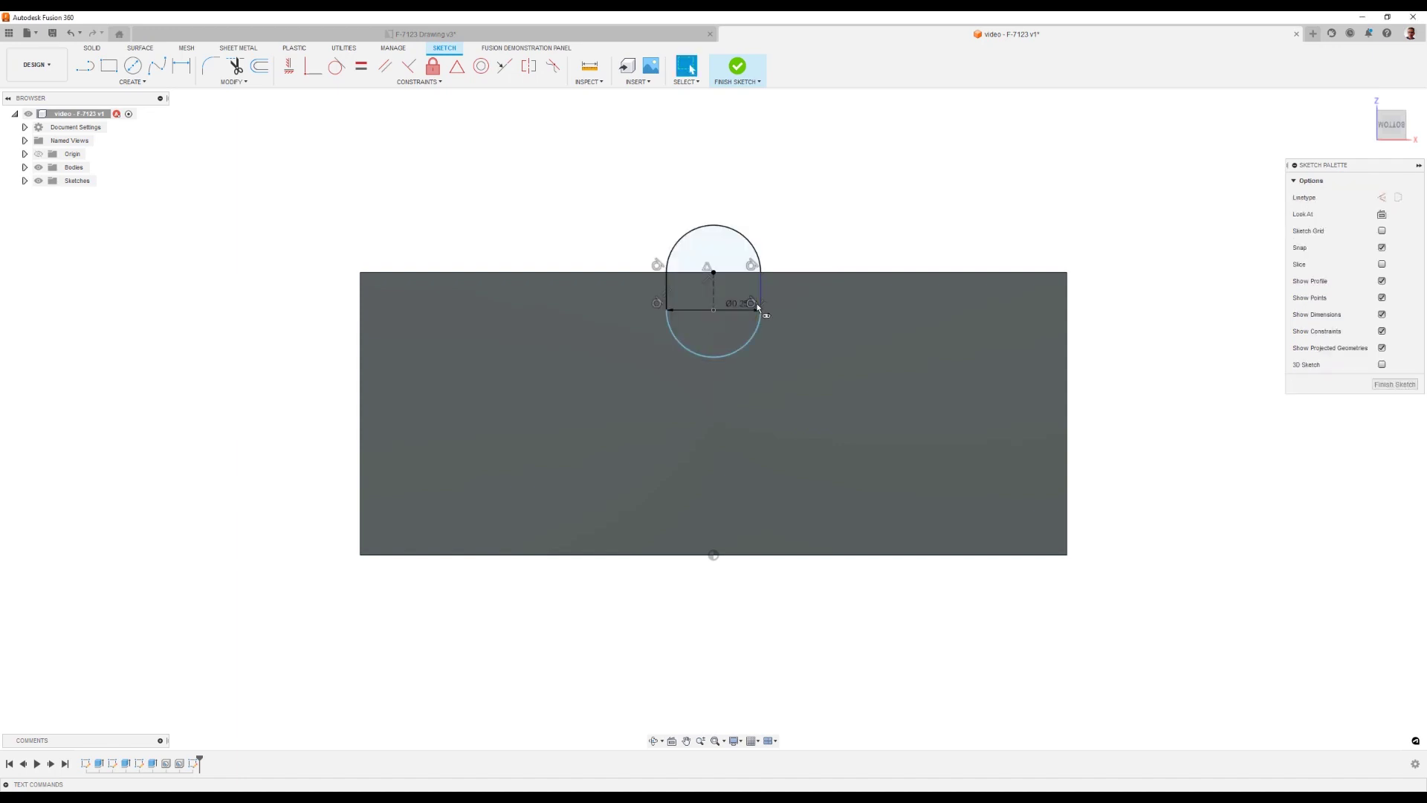
# Shorten the slot by moving its lower center up, then select the large hole's edge.
pyautogui.moveTo(718, 318)
pyautogui.mouseDown()
pyautogui.moveTo(720, 302)
pyautogui.moveTo(722, 330)
pyautogui.moveTo(725, 300)
pyautogui.moveTo(722, 317)
pyautogui.mouseUp()
pyautogui.moveTo(815, 232)
pyautogui.keyDown('shift'); pyautogui.mouseDown(button='middle')
pyautogui.moveTo(850, 194)
pyautogui.moveTo(862, 224)
pyautogui.mouseUp(button='middle'); pyautogui.keyUp('shift')
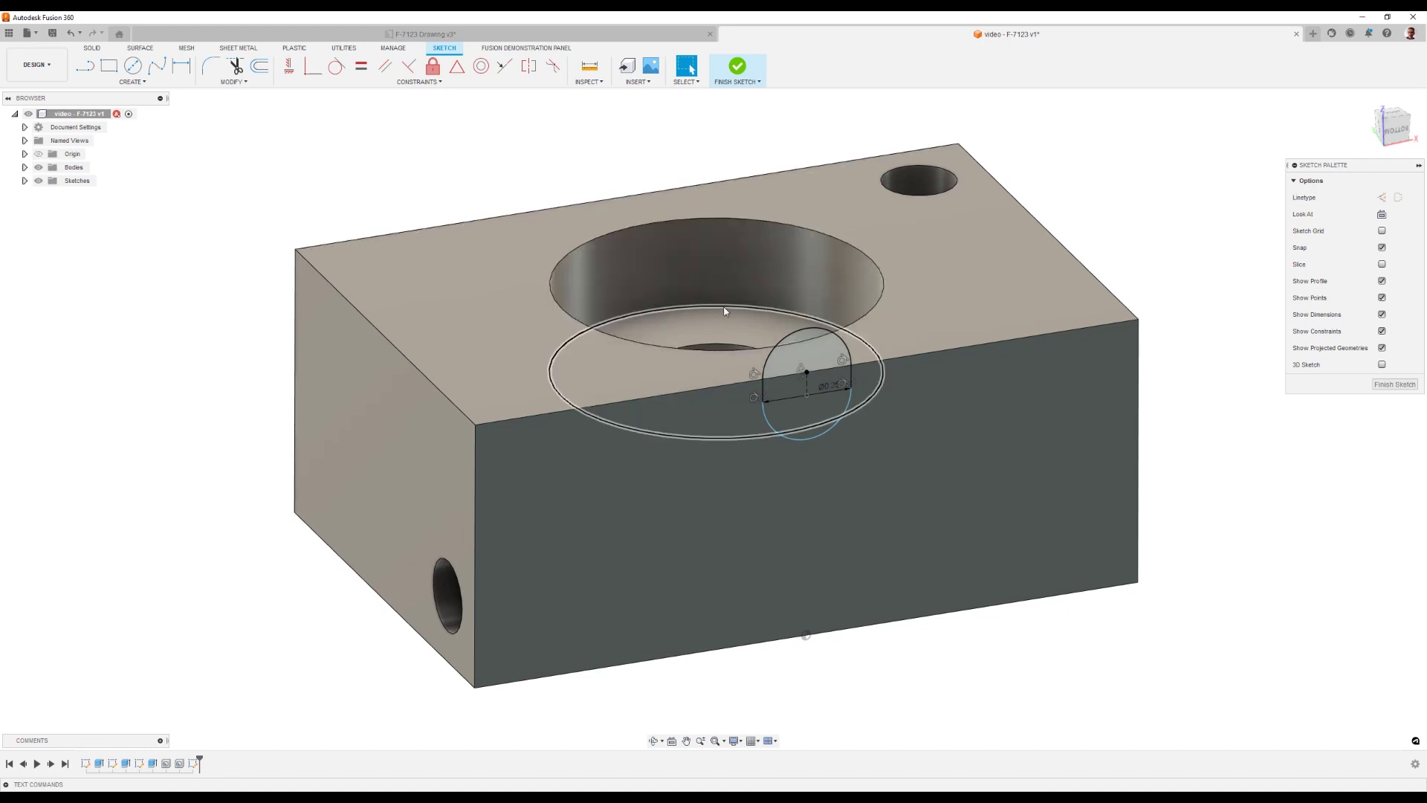
pyautogui.click(691, 306)
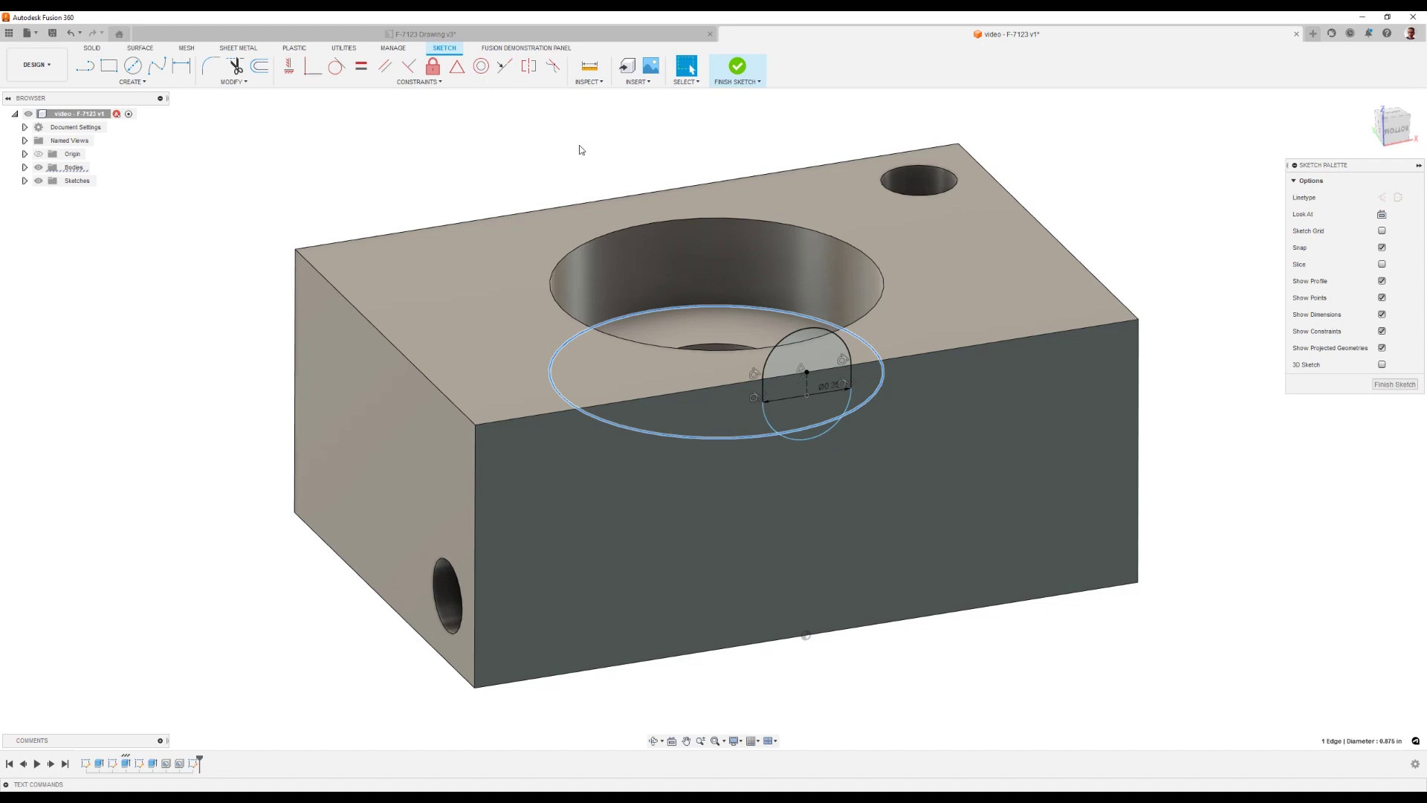
# Project the large hole's edge onto the sketch as a line.
pyautogui.press('p')
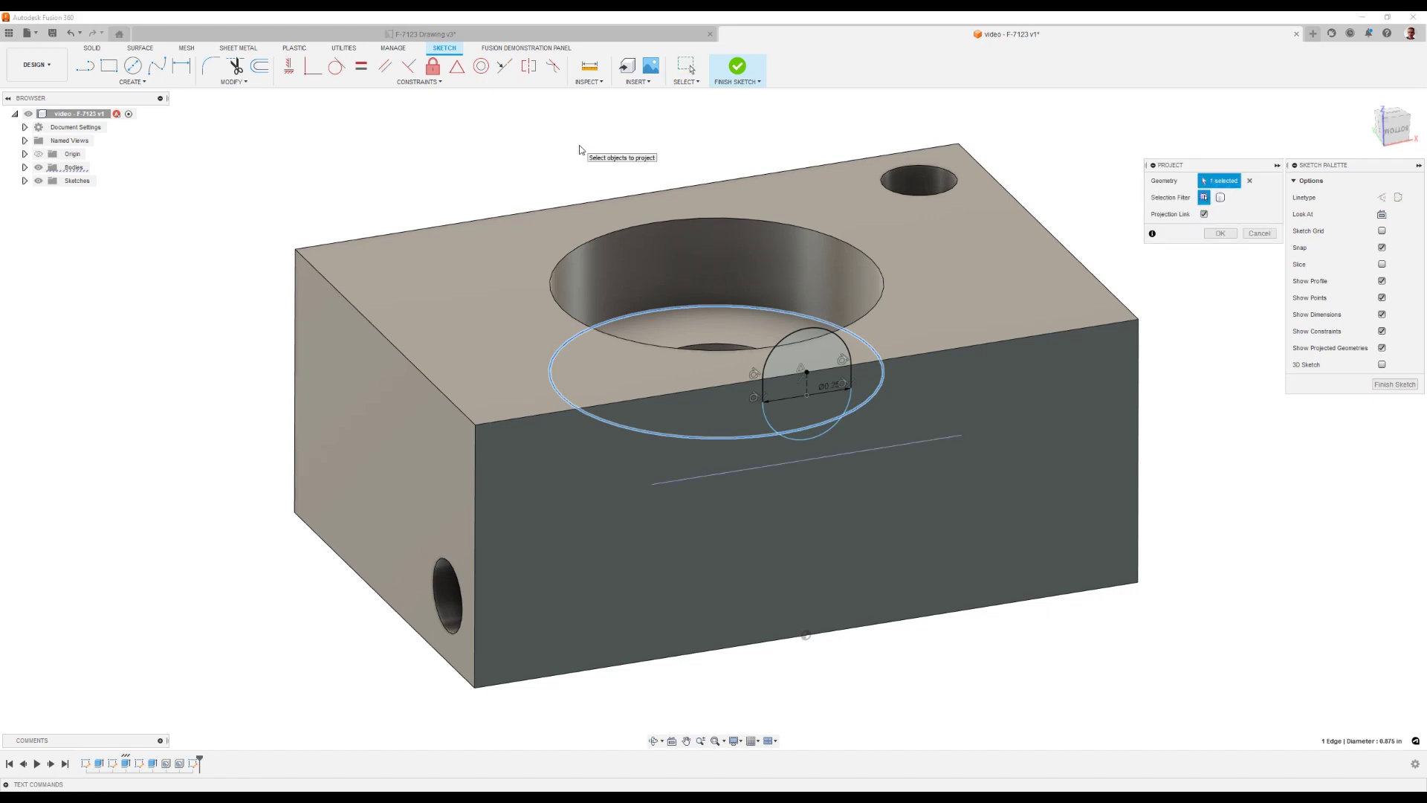
pyautogui.click(1219, 233)
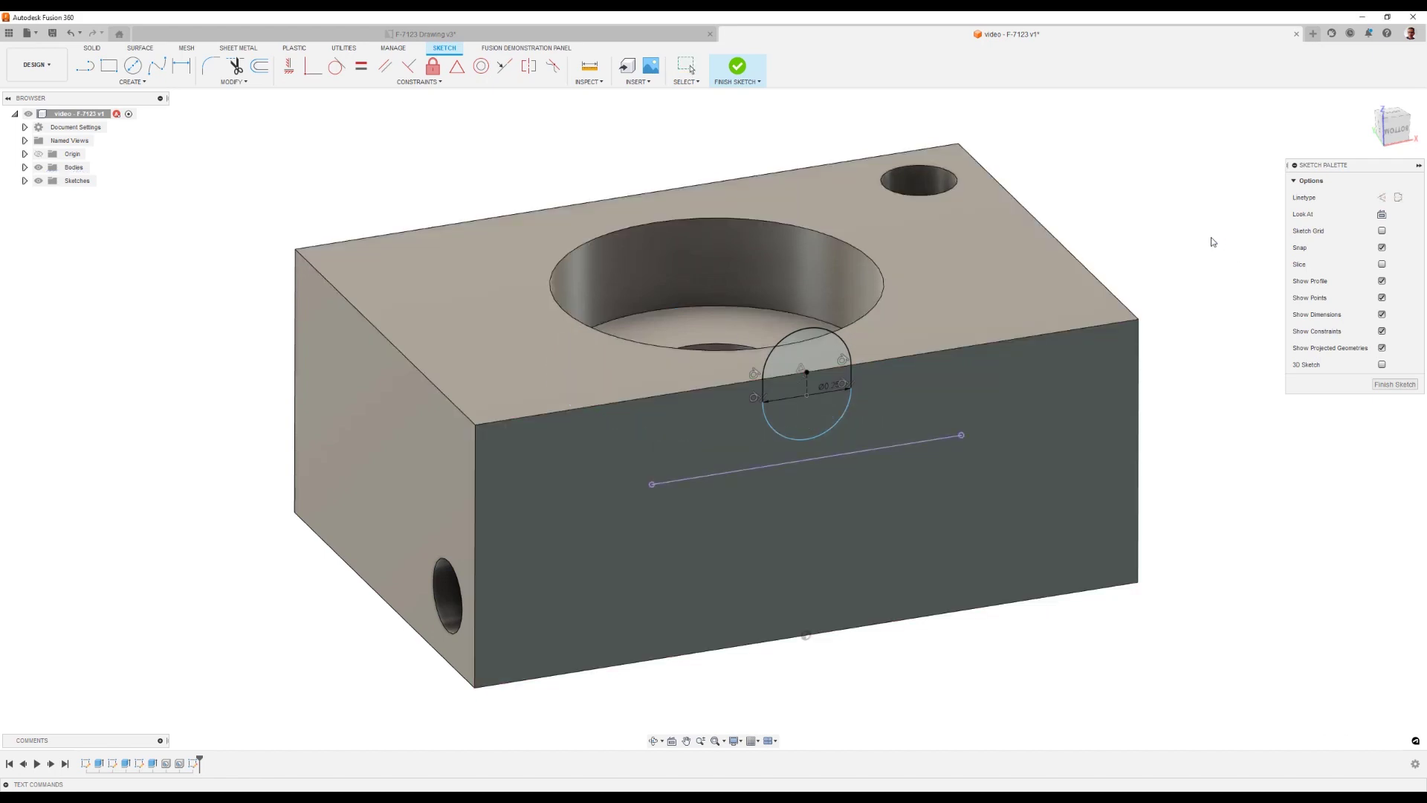
pyautogui.keyDown('shift'); pyautogui.moveTo(966, 160); pyautogui.dragTo(489, 246, button='middle'); pyautogui.keyUp('shift')
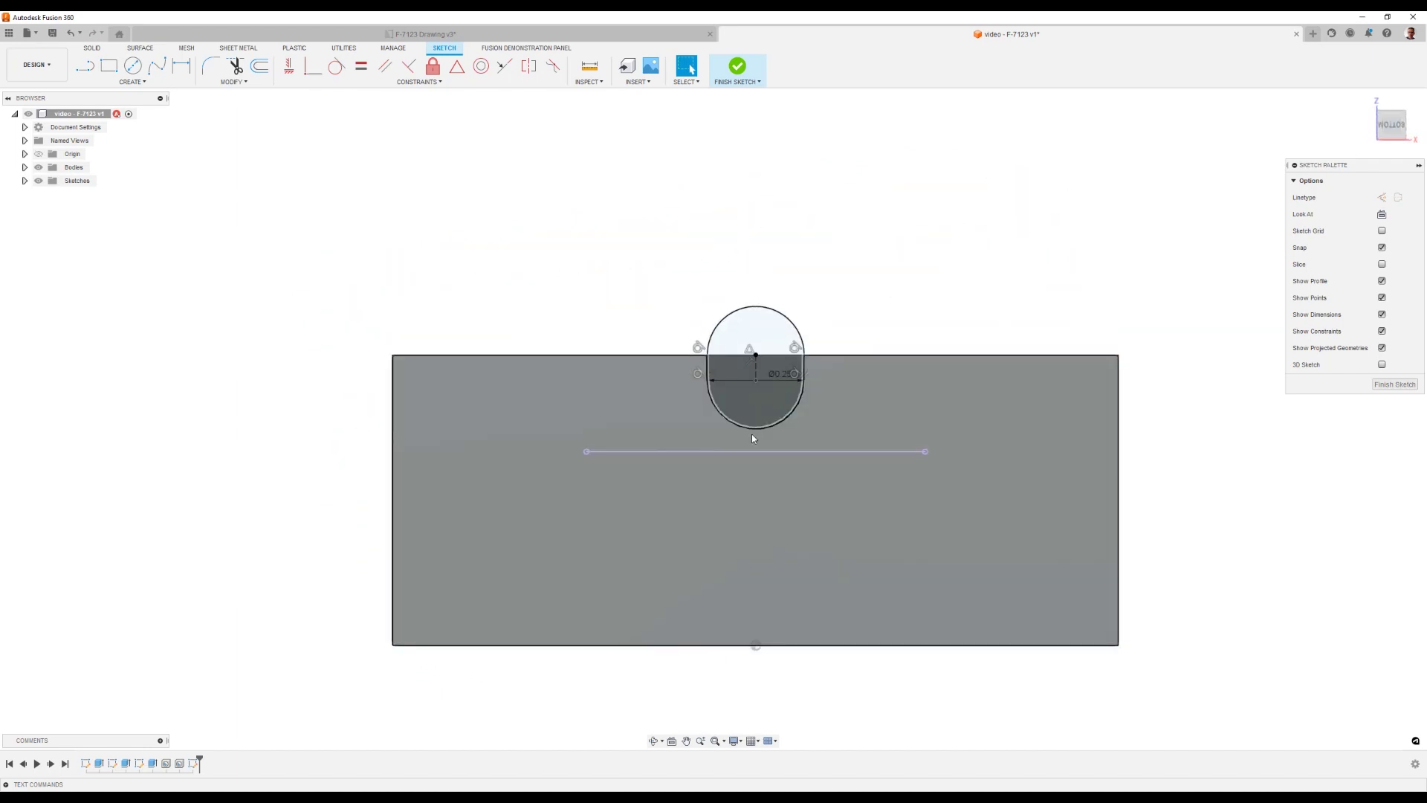
# Make the slot's lower arc tangent to the projected line.
pyautogui.click(763, 429)
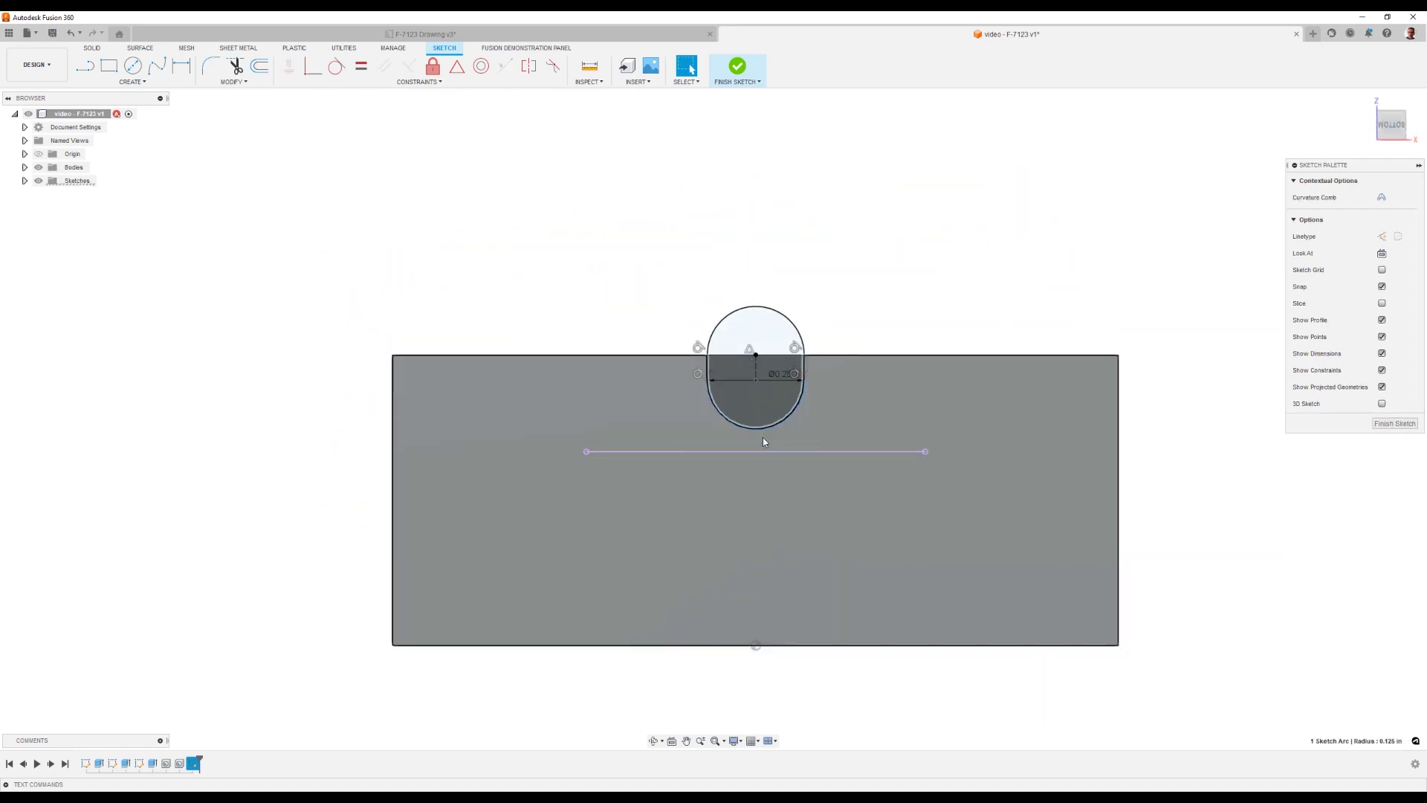
pyautogui.click(339, 68)
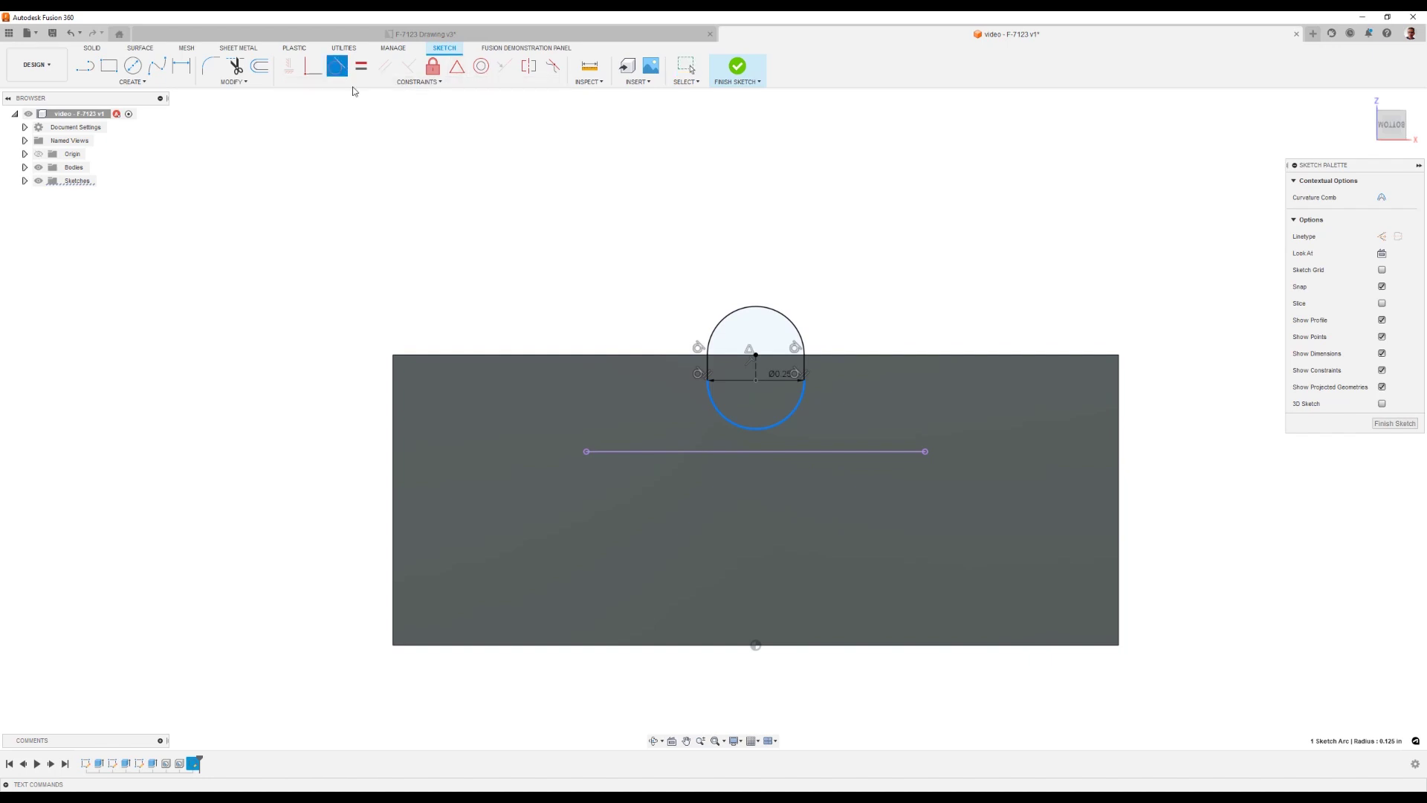
pyautogui.click(737, 452)
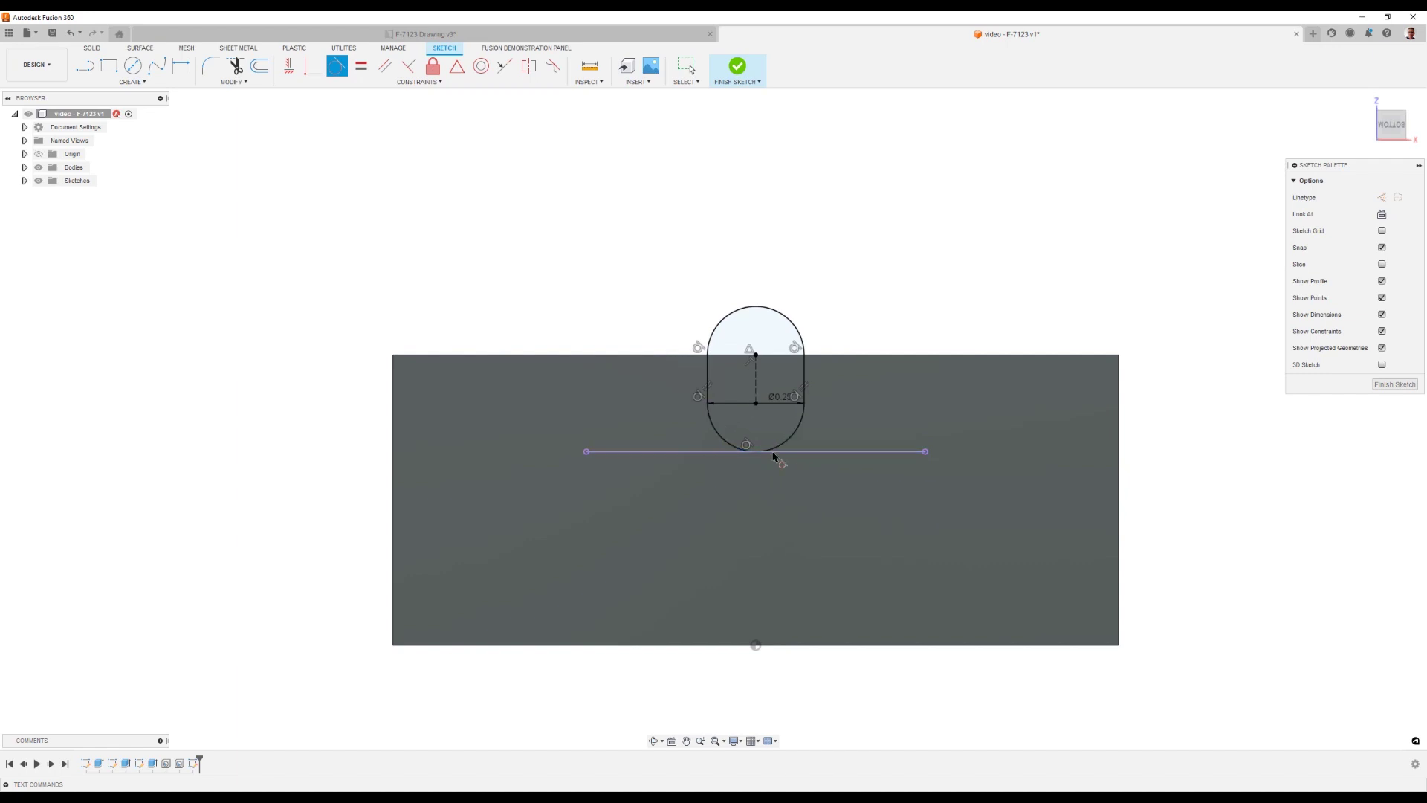
pyautogui.keyDown('shift'); pyautogui.moveTo(900, 307); pyautogui.dragTo(747, 403, button='middle'); pyautogui.keyUp('shift')
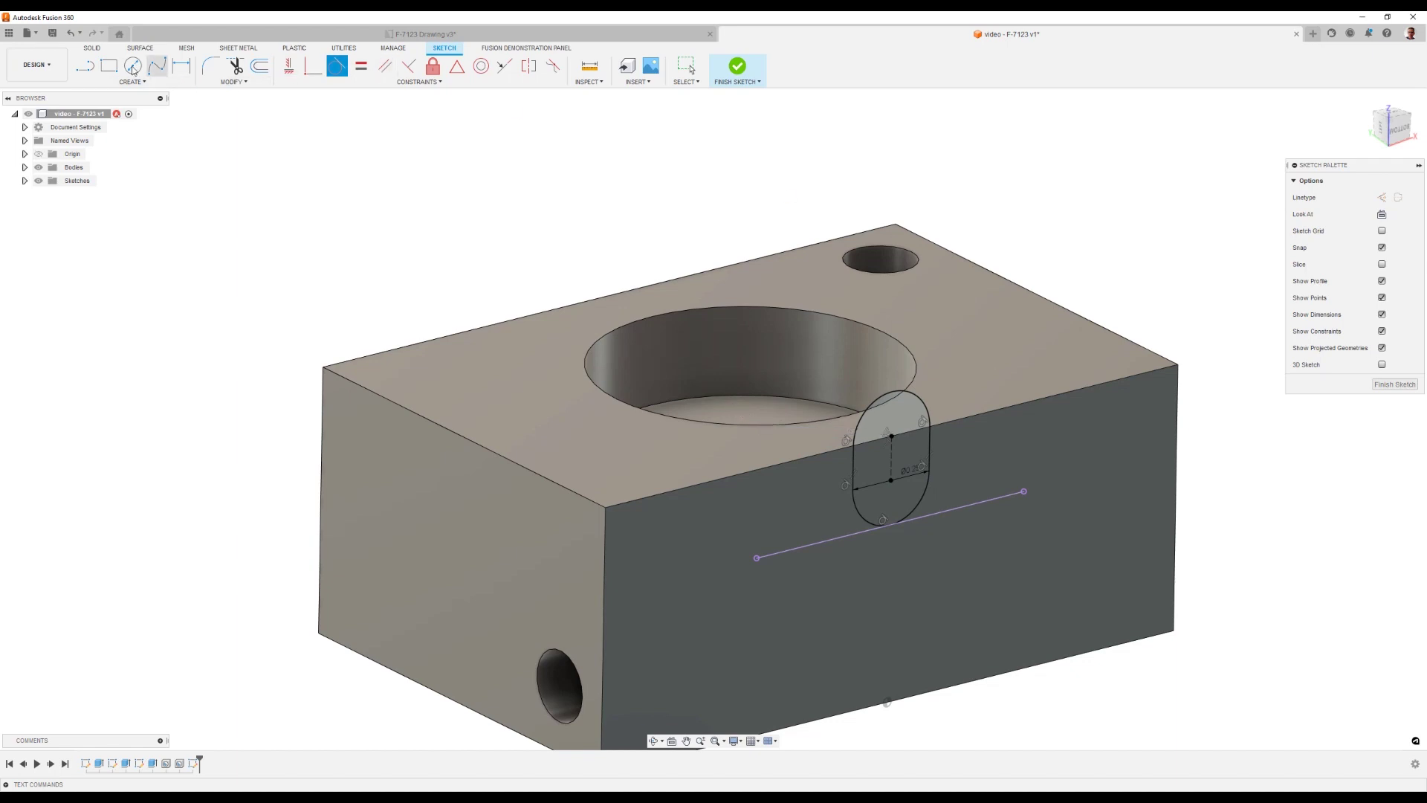
# Extrude the slot profile as a -7/16 in cut into the block, then view it from Front.
pyautogui.click(92, 48)
pyautogui.click(109, 65)
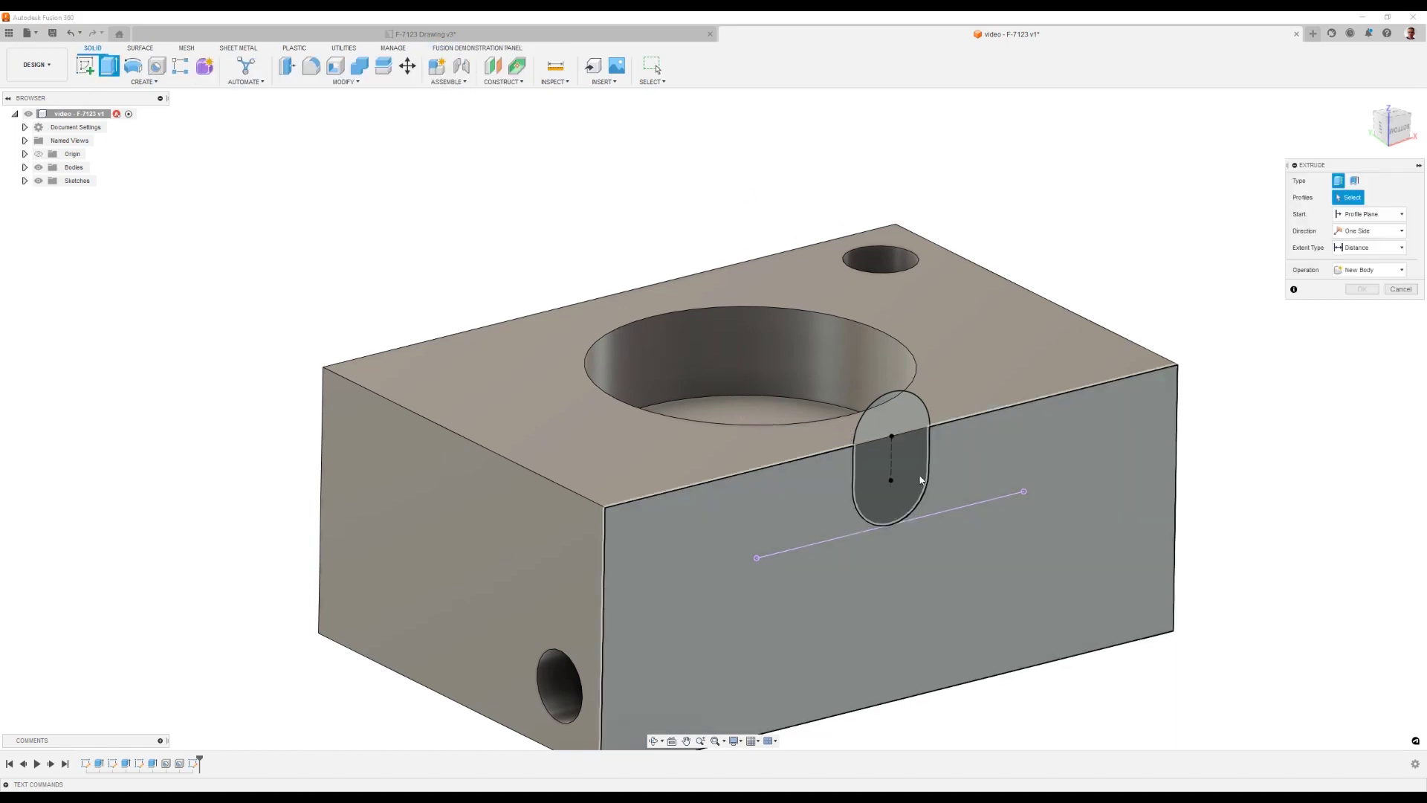
pyautogui.click(910, 471)
pyautogui.moveTo(896, 482); pyautogui.dragTo(784, 439)
pyautogui.keyDown('shift'); pyautogui.moveTo(815, 452); pyautogui.dragTo(784, 450, button='middle'); pyautogui.keyUp('shift')
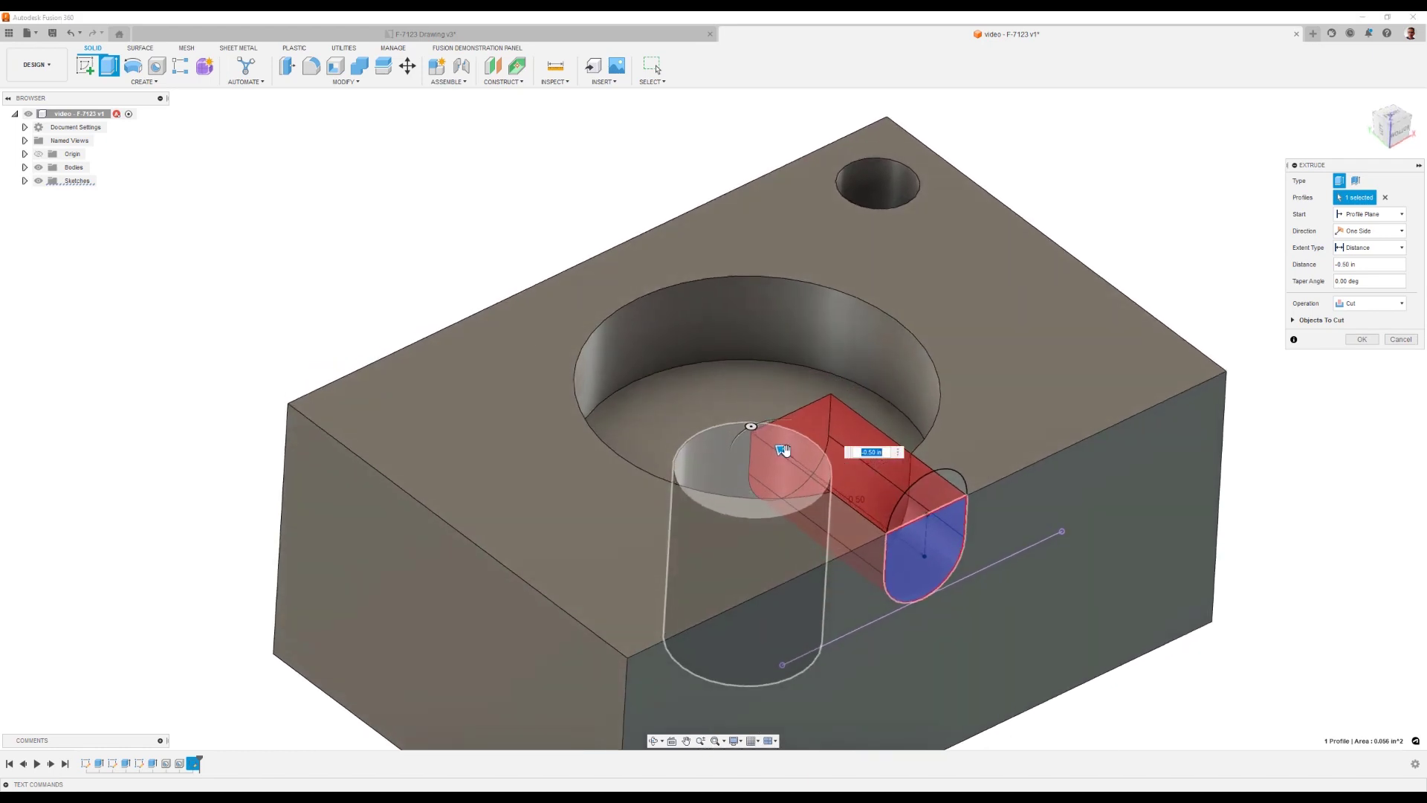
pyautogui.write('-7/16')
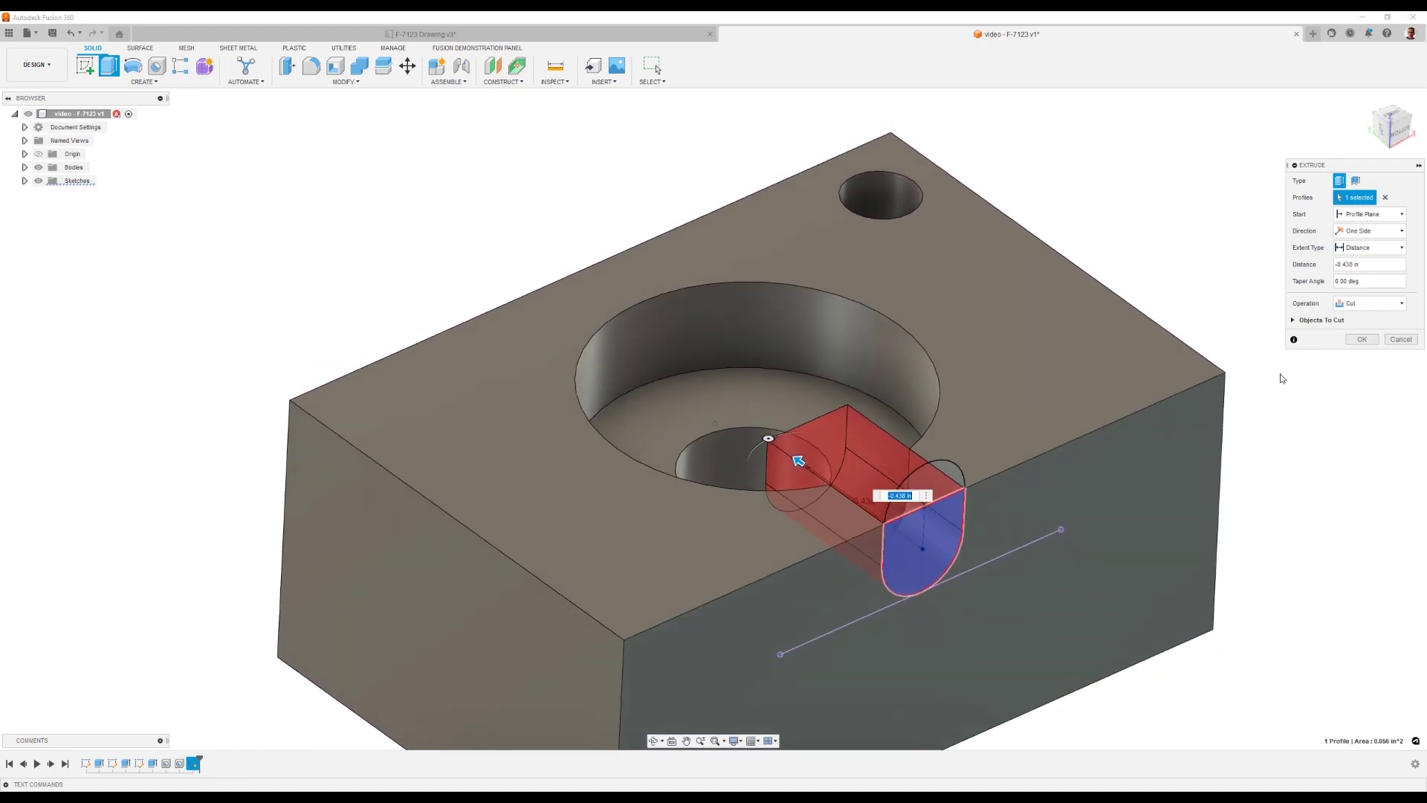
pyautogui.press('Return')
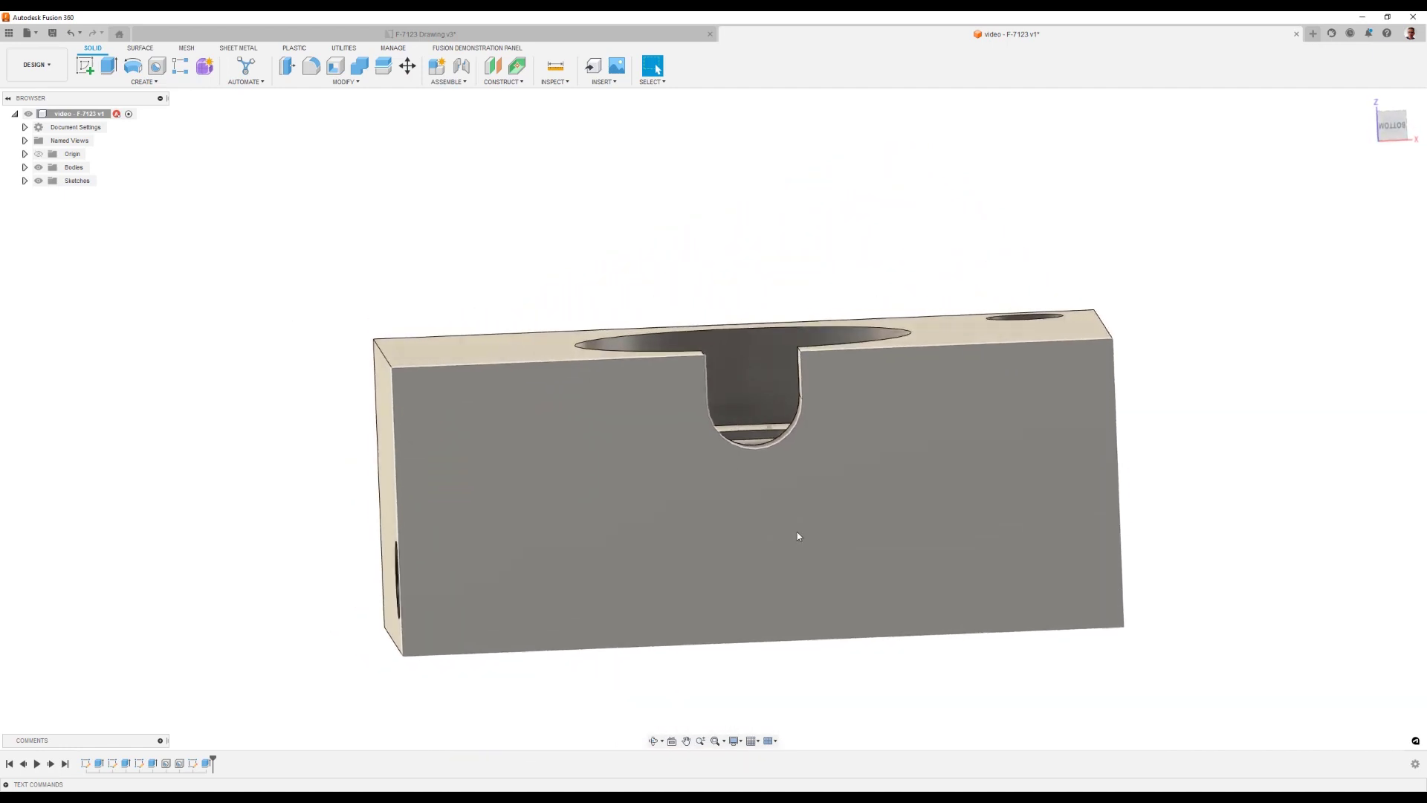
pyautogui.click(816, 476)
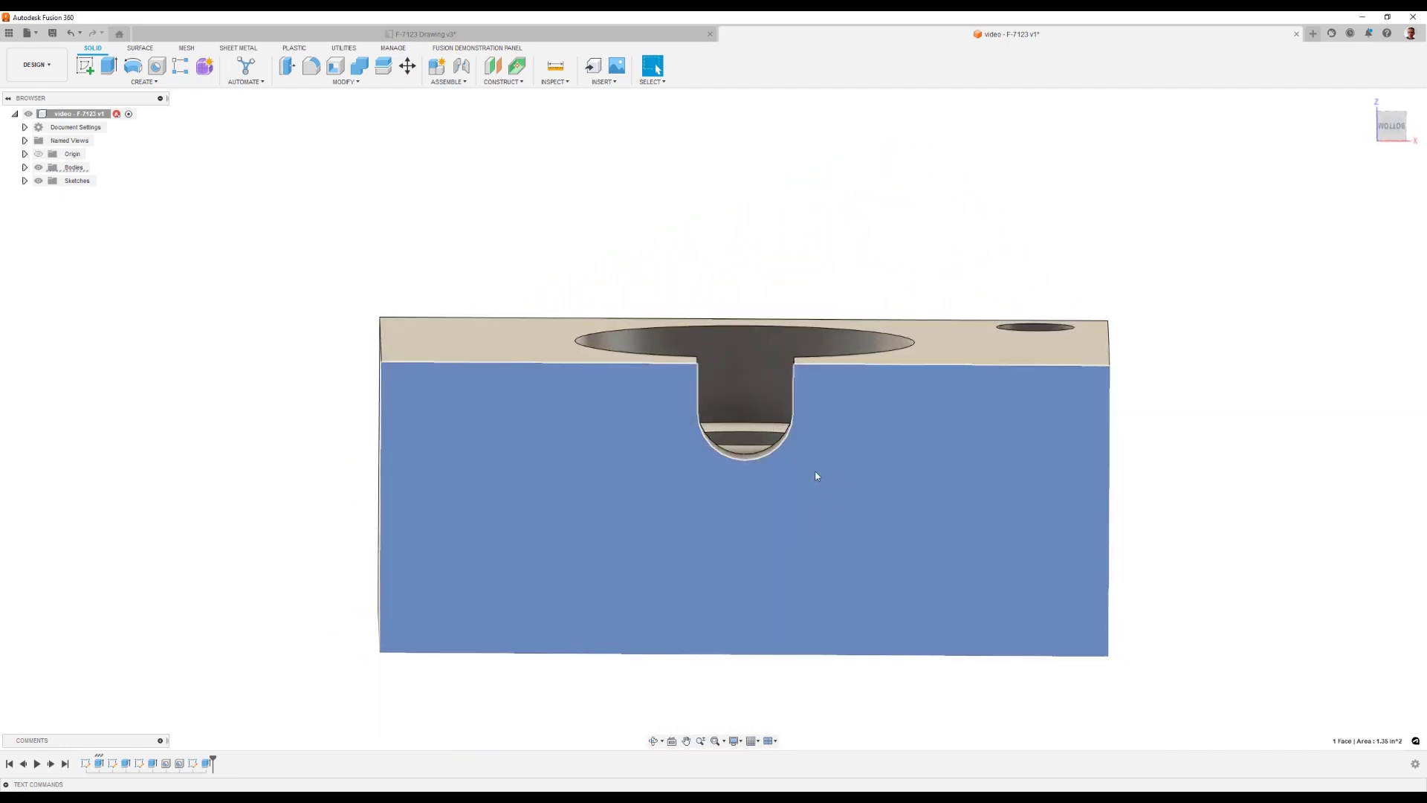
pyautogui.click(1392, 133)
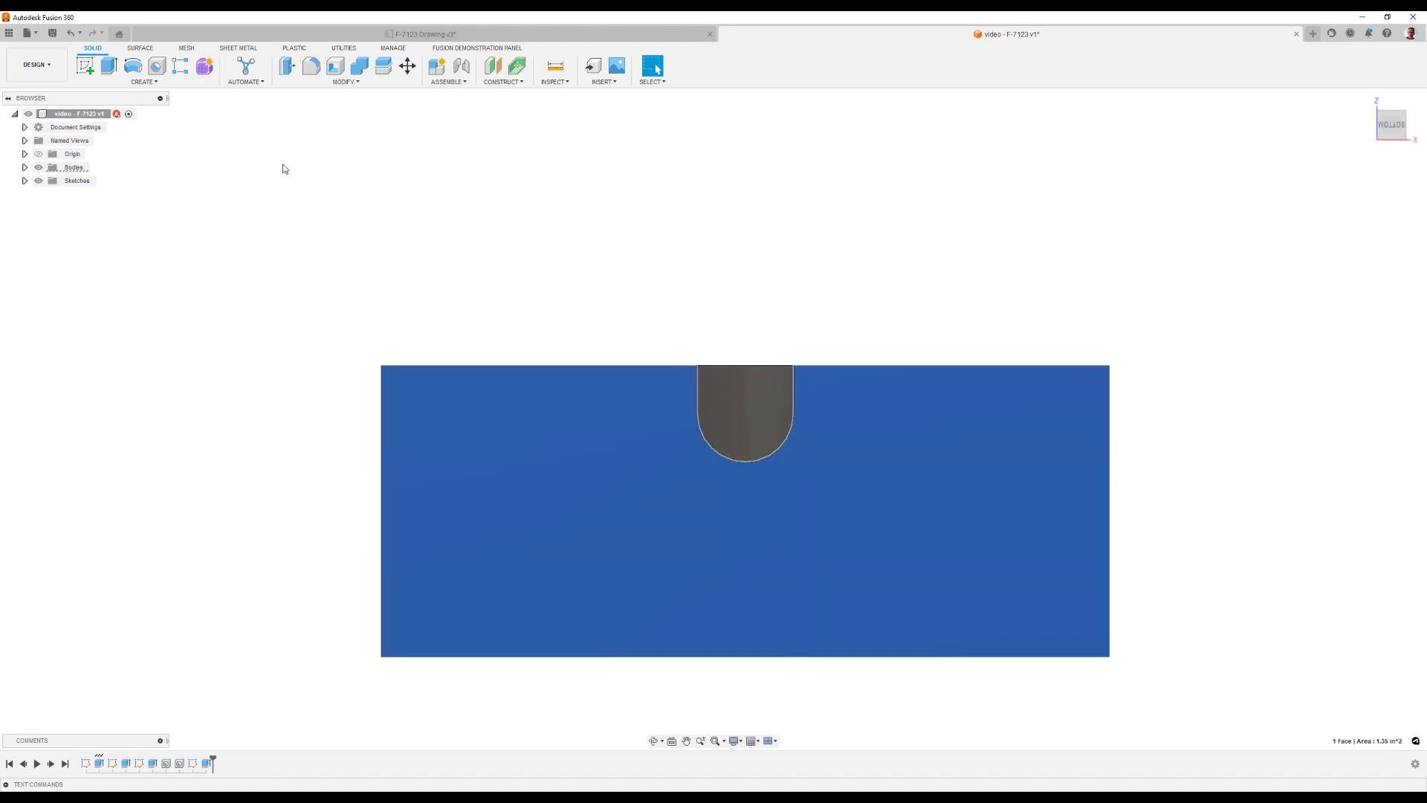
# Draw a center rectangle from the sketch origin on the front face.
pyautogui.click(84, 73)
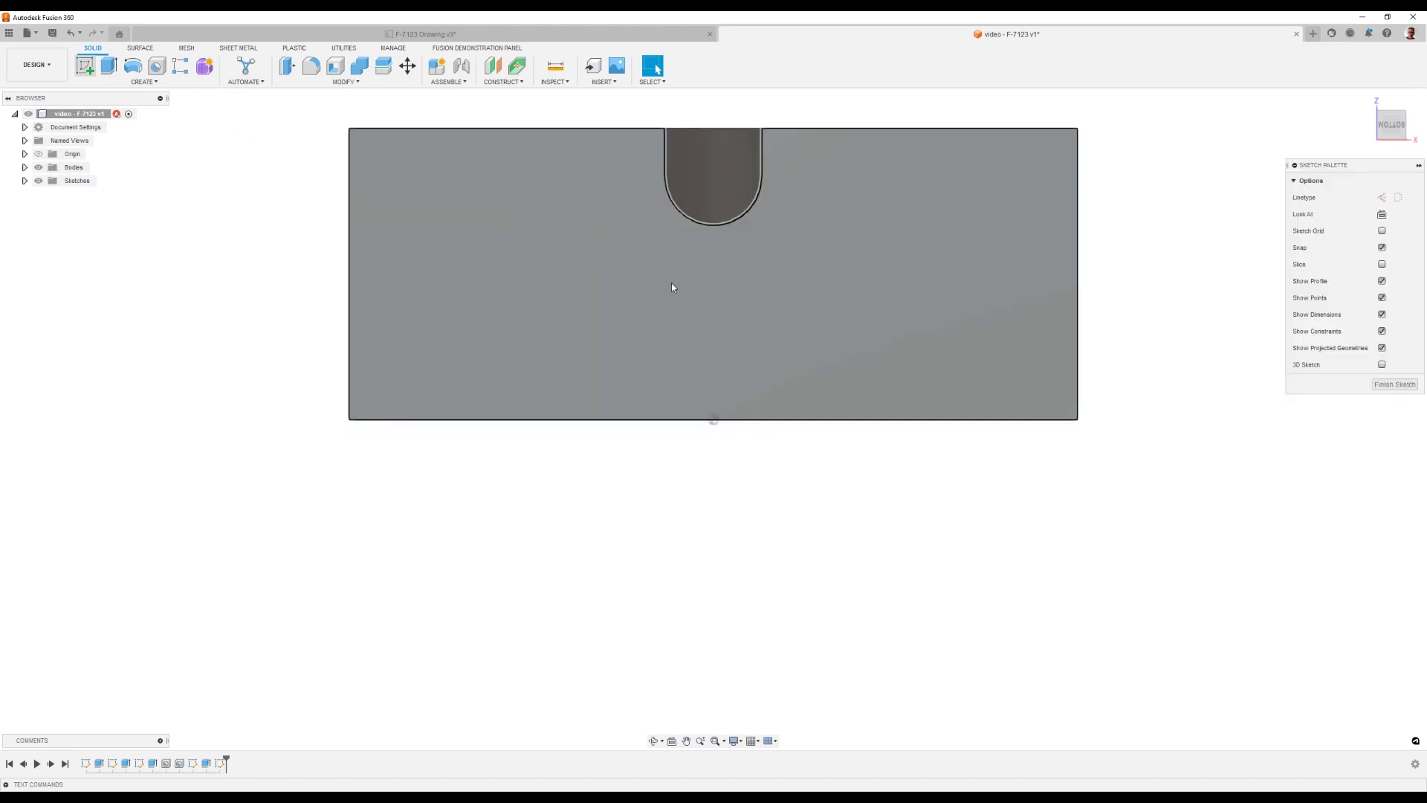
pyautogui.click(109, 66)
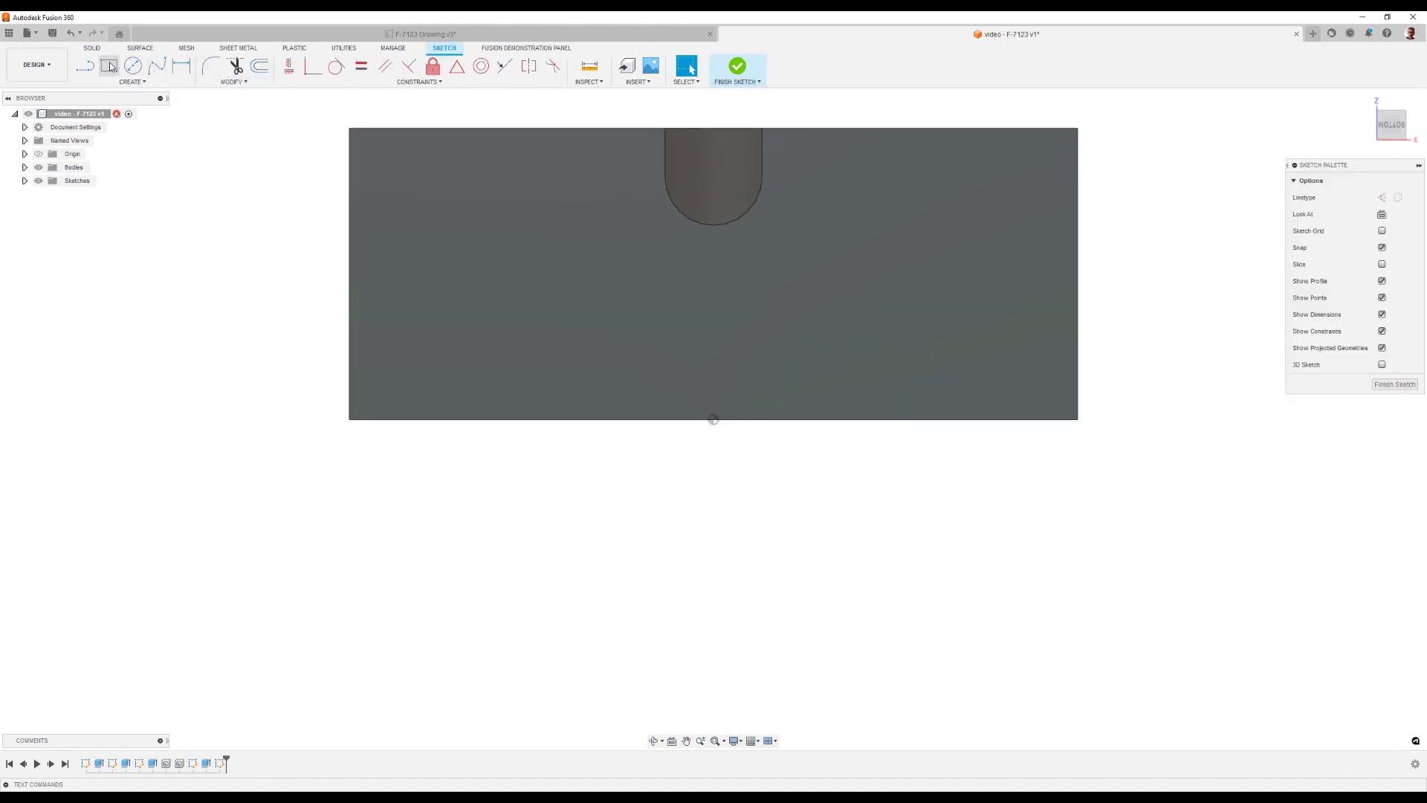
pyautogui.click(1382, 214)
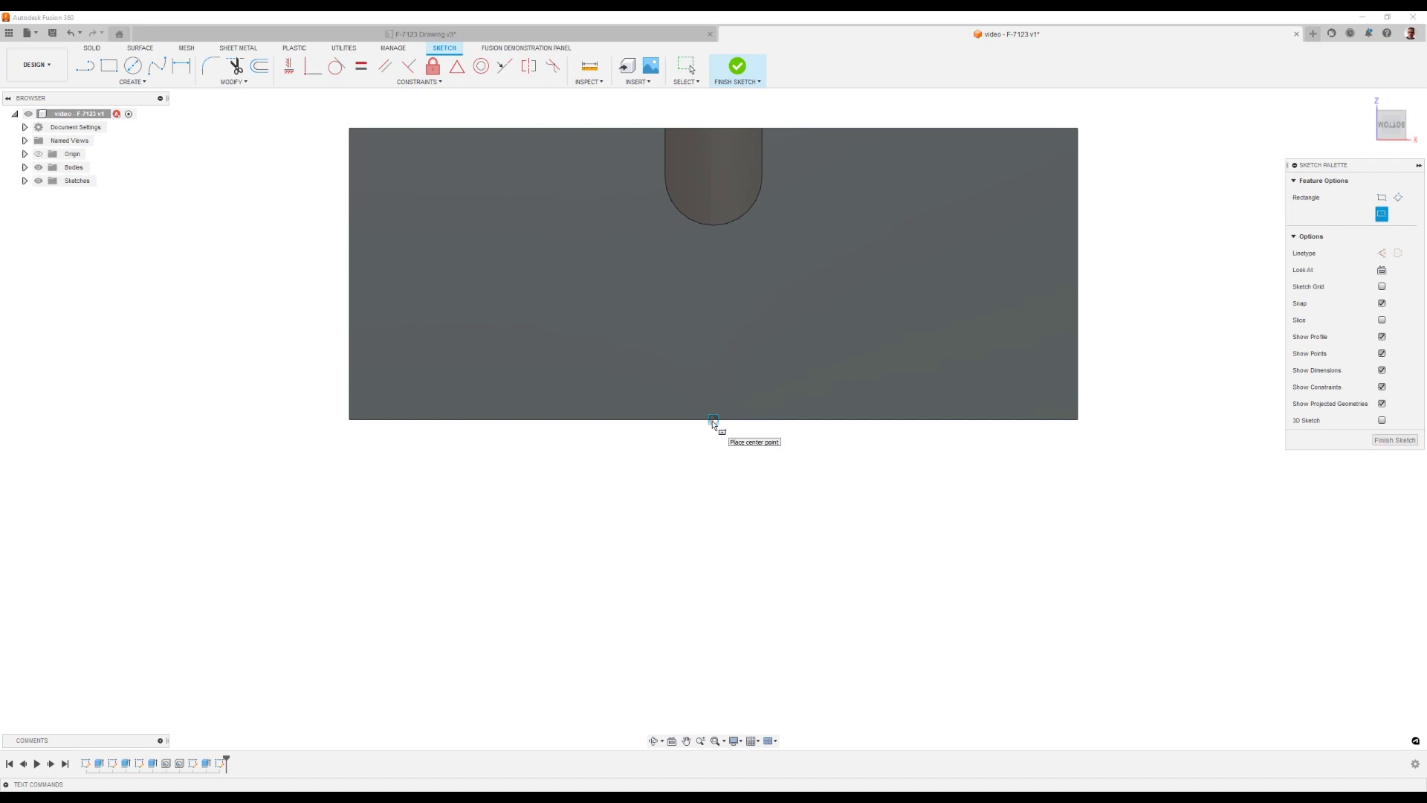
pyautogui.click(713, 421)
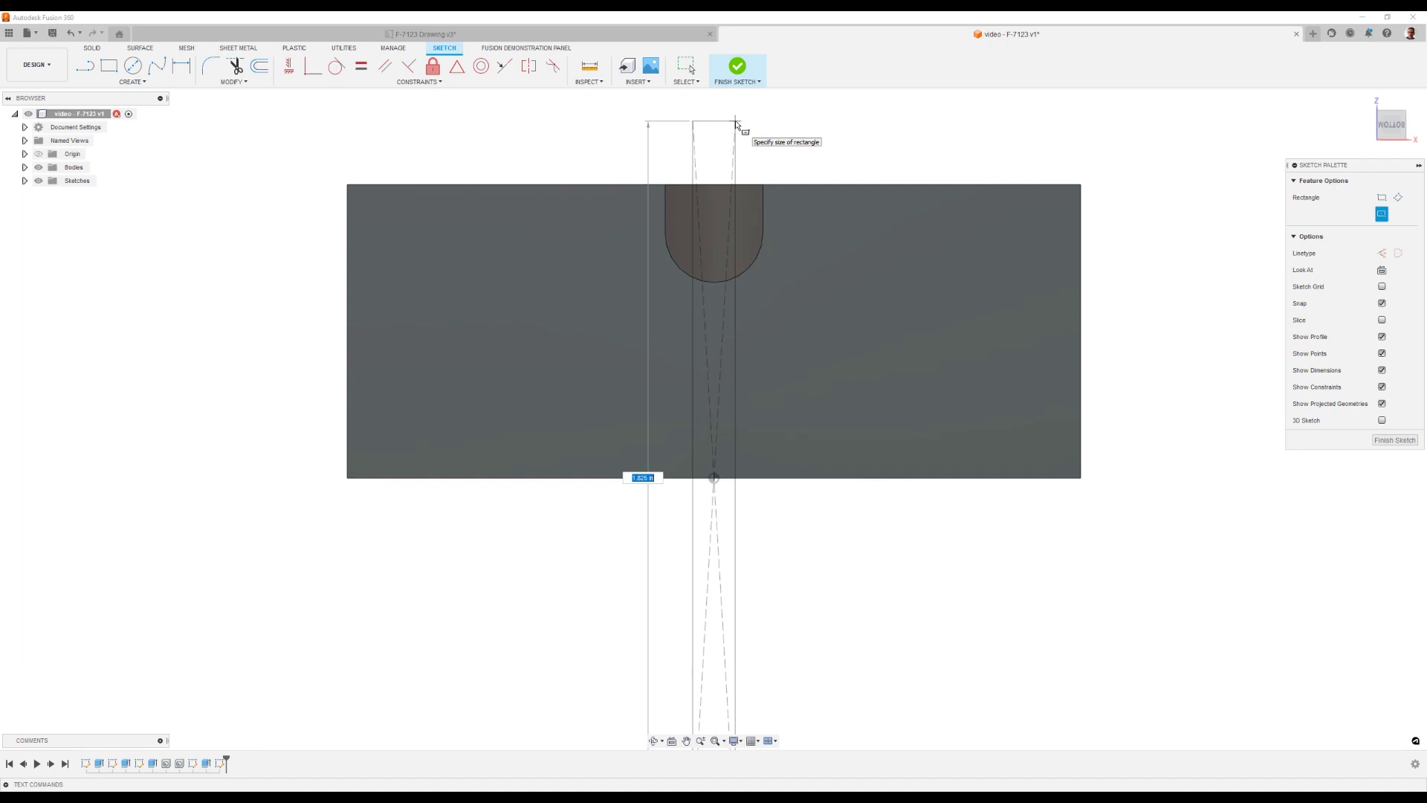
pyautogui.click(734, 192)
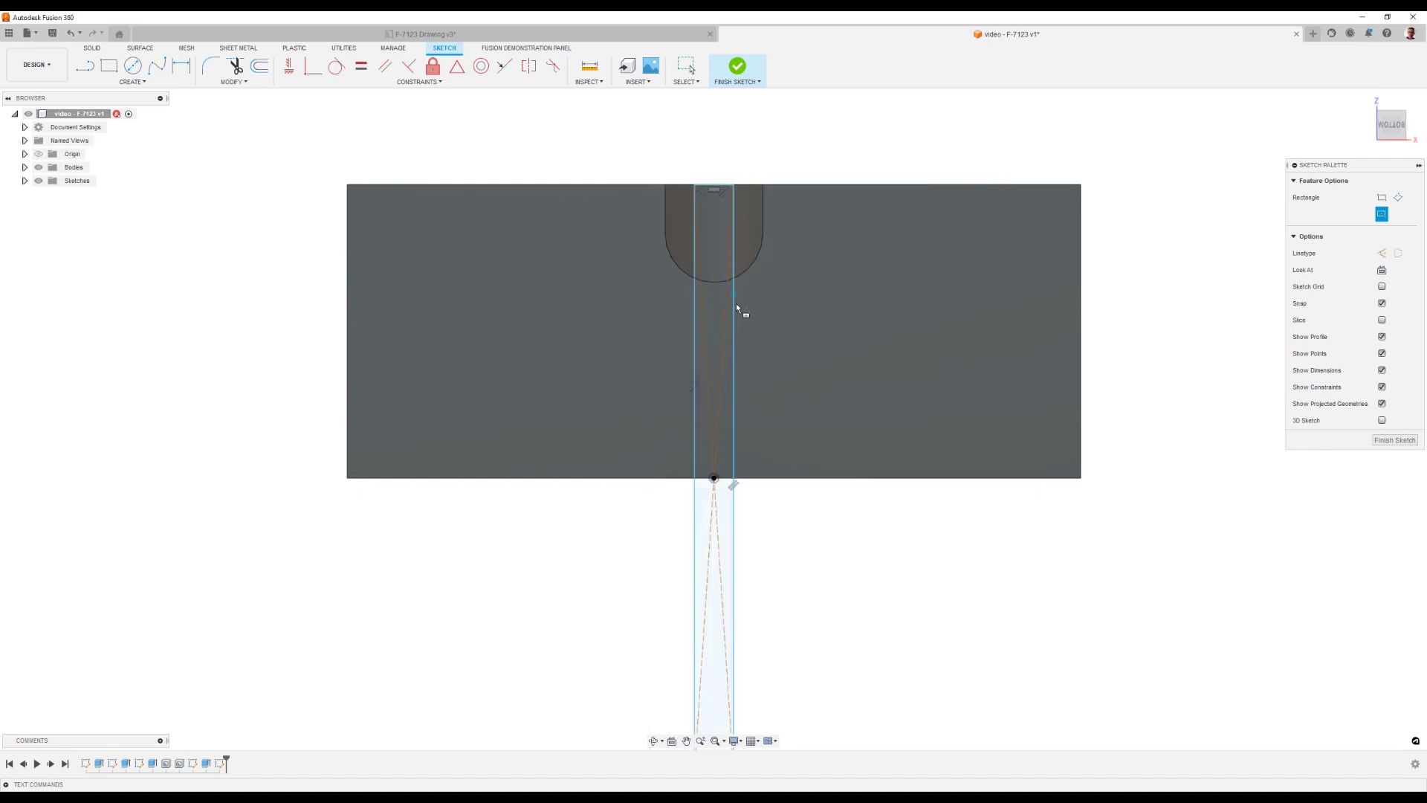
pyautogui.press('Escape')
# Dimension the rectangle's width to 1/32 in.
pyautogui.press('d')
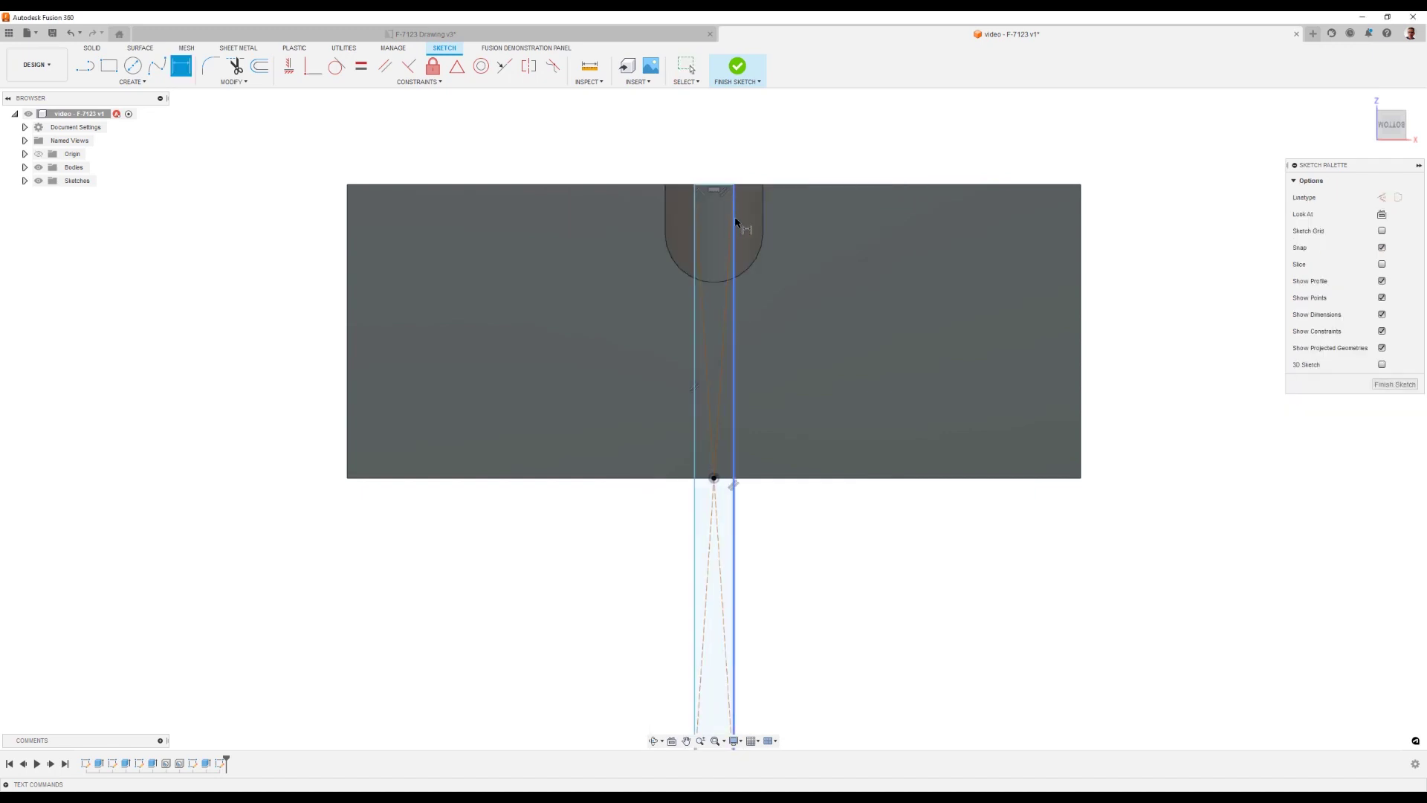
pyautogui.click(695, 227)
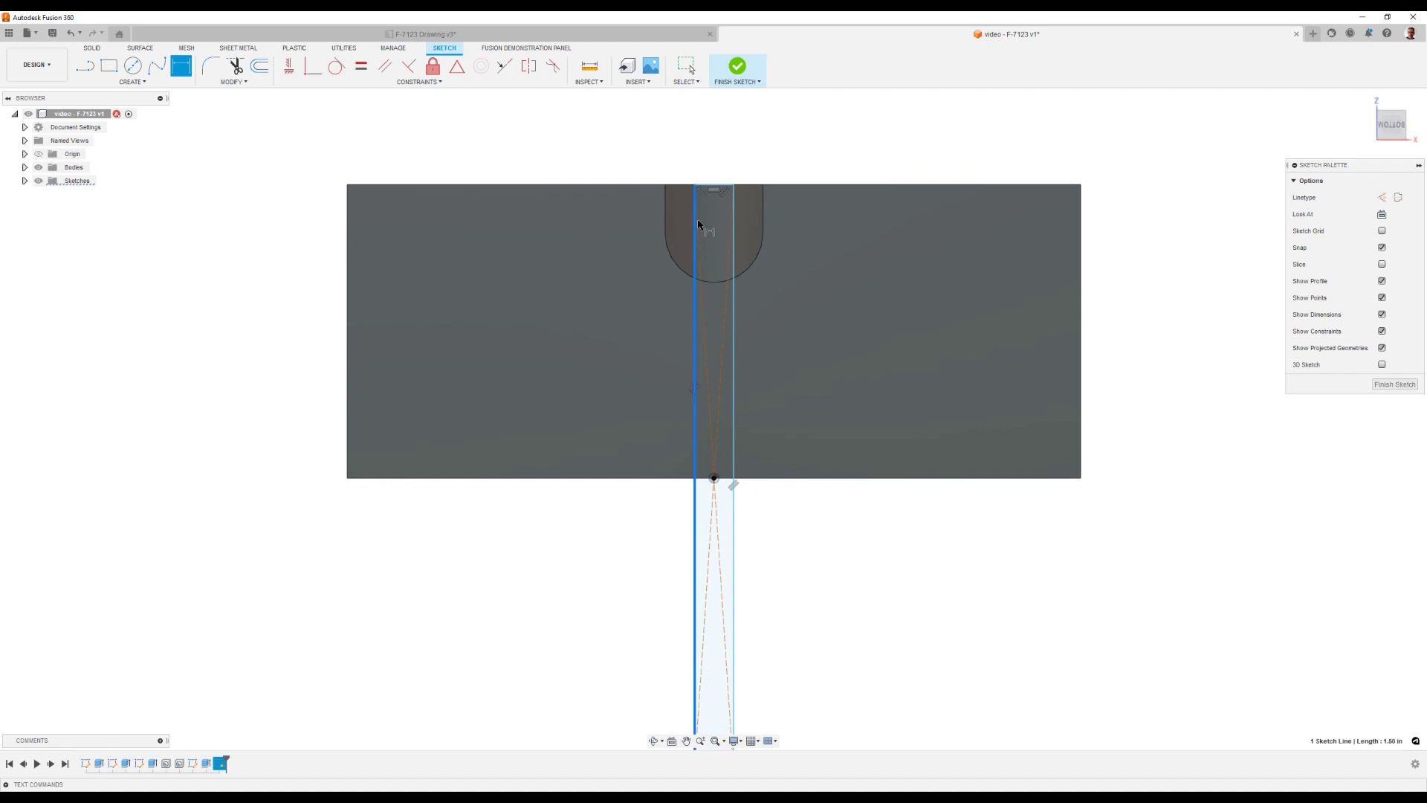
pyautogui.click(735, 241)
pyautogui.click(752, 162)
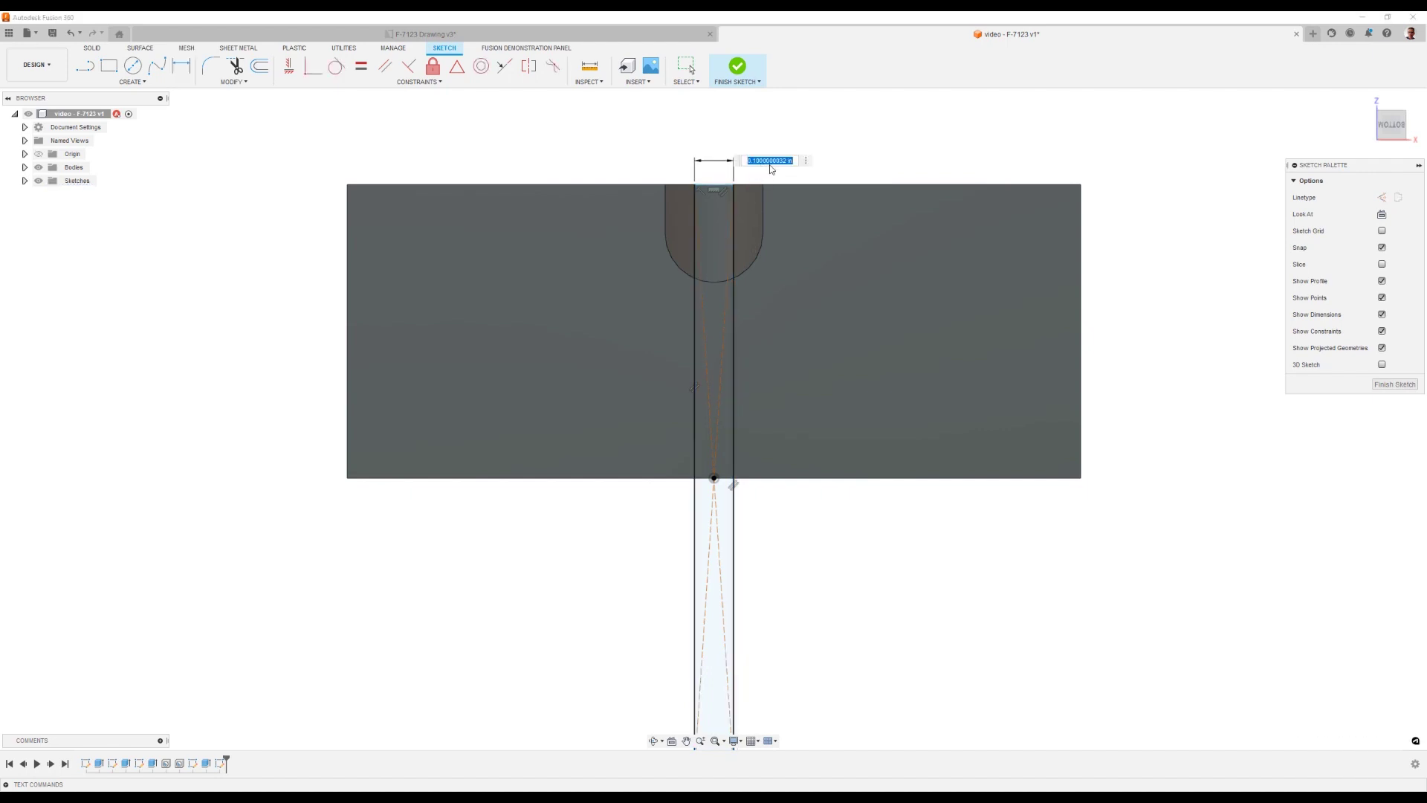
pyautogui.write('1/32')
pyautogui.press('Return')
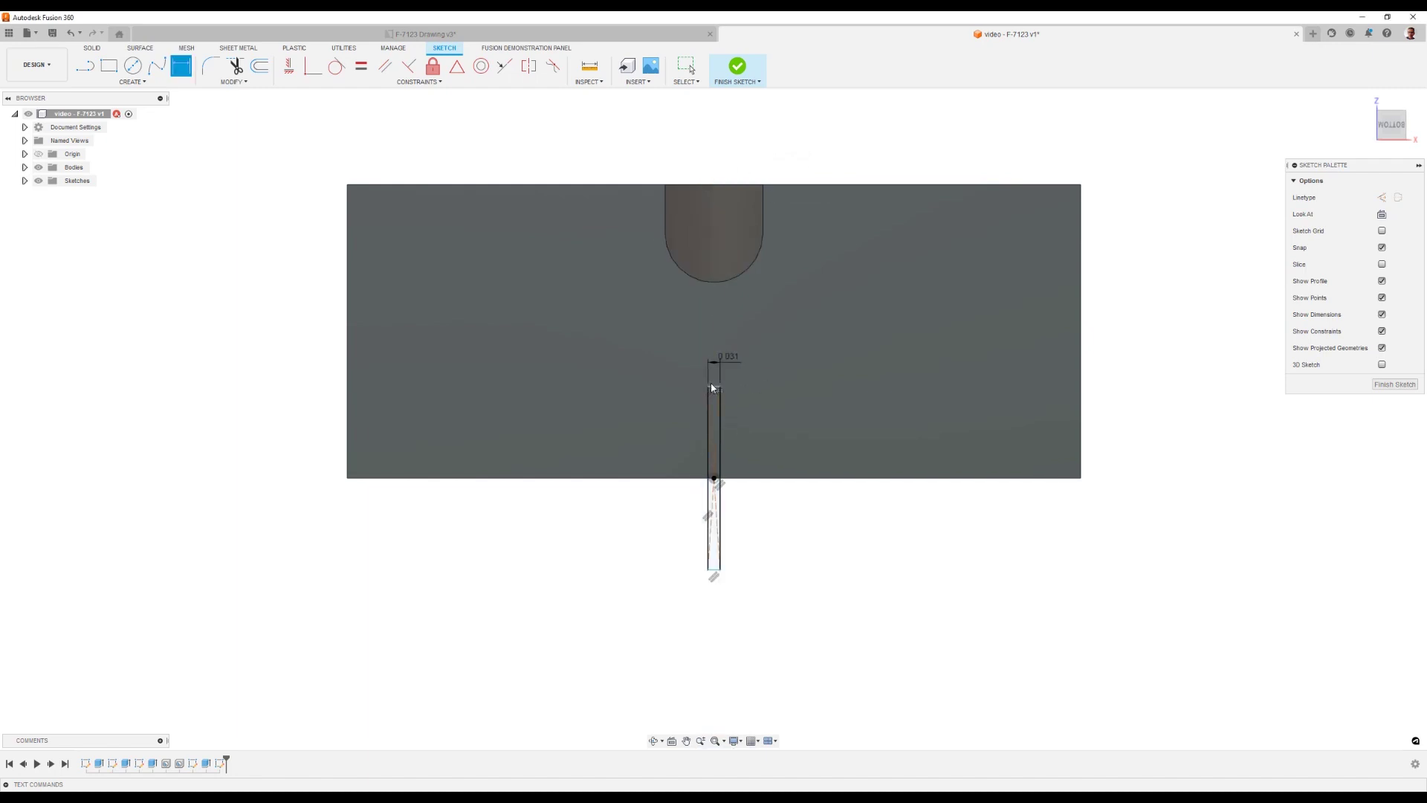
pyautogui.press('Escape')
# Stretch the rectangle upward and make its top coincident with the block's top edge.
pyautogui.moveTo(714, 385); pyautogui.dragTo(717, 127)
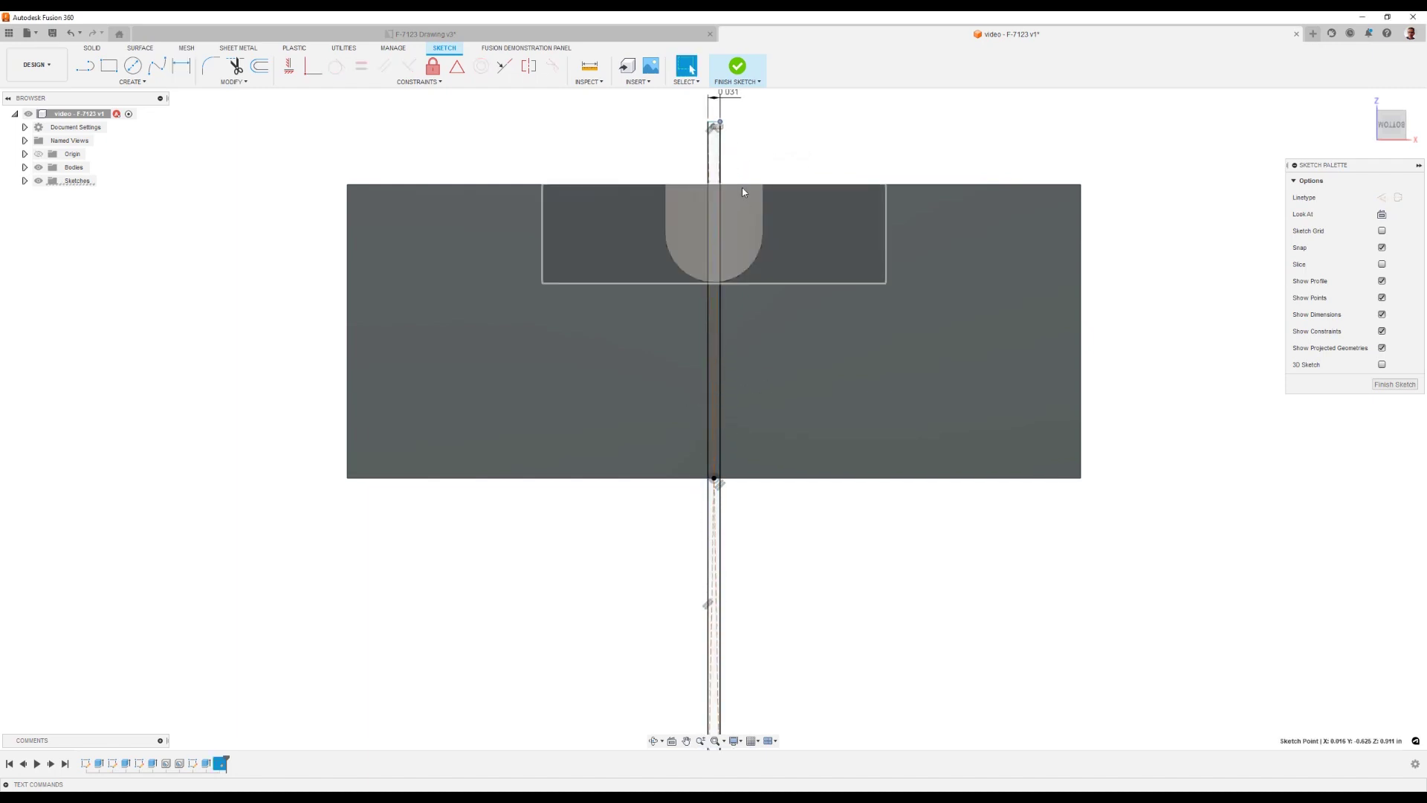
pyautogui.keyDown('ctrl'); pyautogui.click(738, 185); pyautogui.keyUp('ctrl')
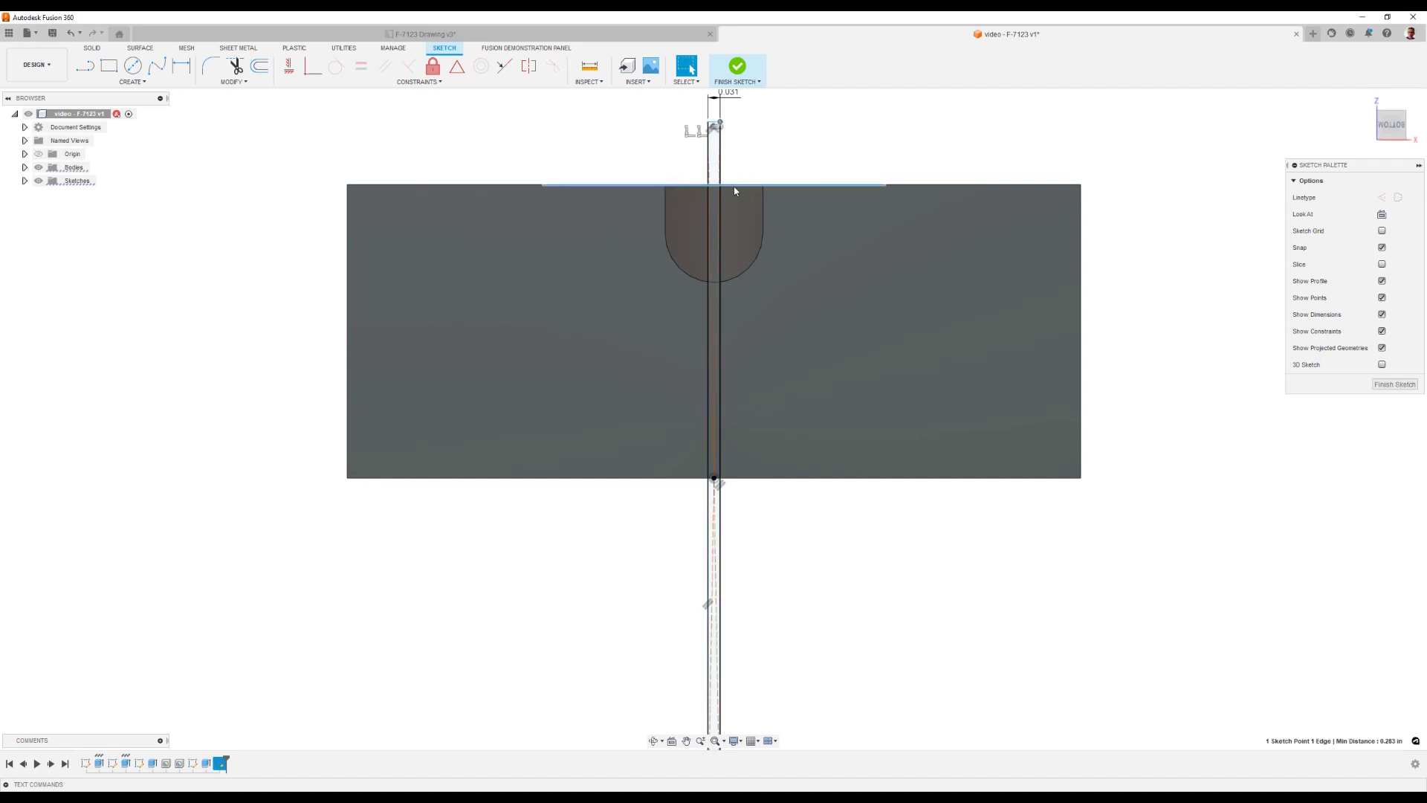
pyautogui.click(313, 65)
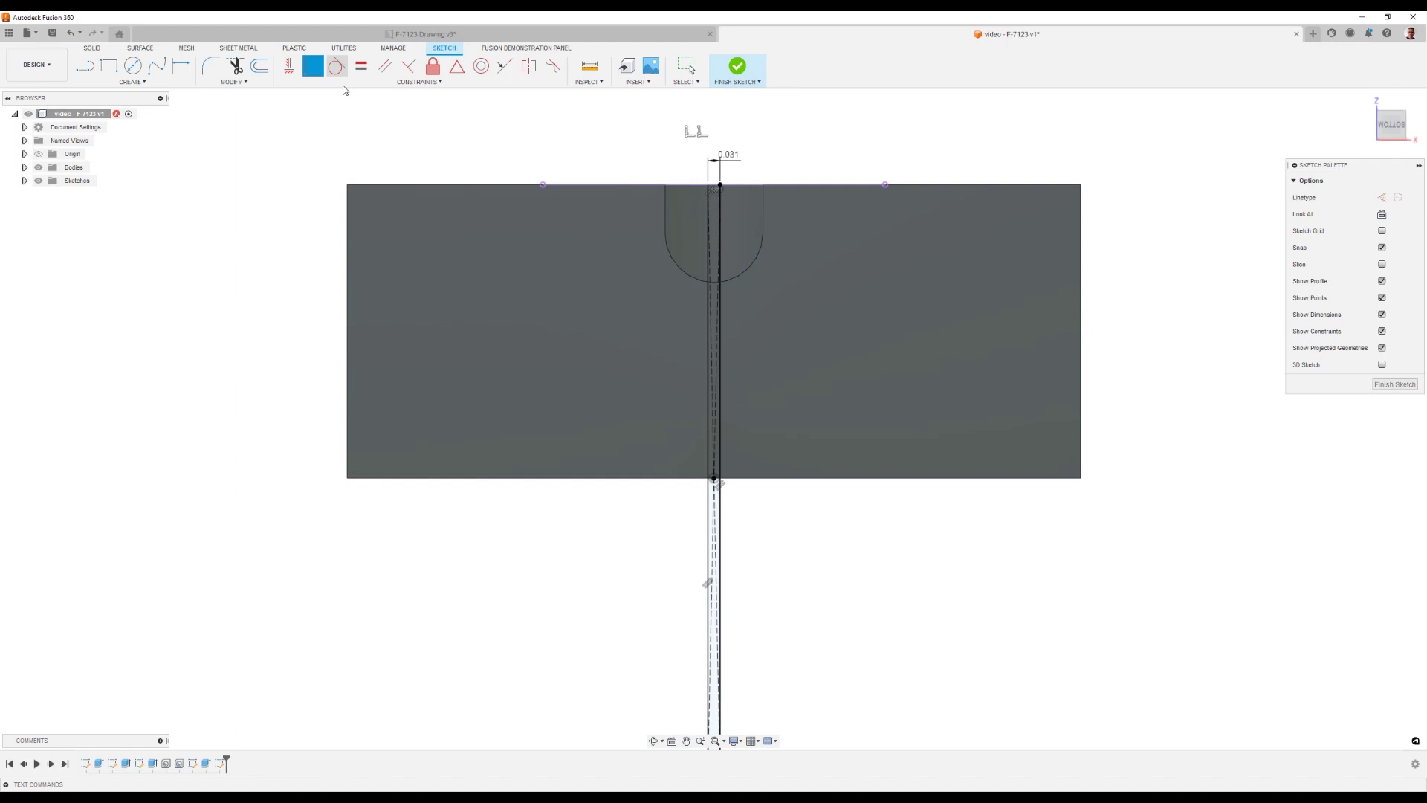
pyautogui.press('Escape')
pyautogui.scroll(-3, 817, 461)
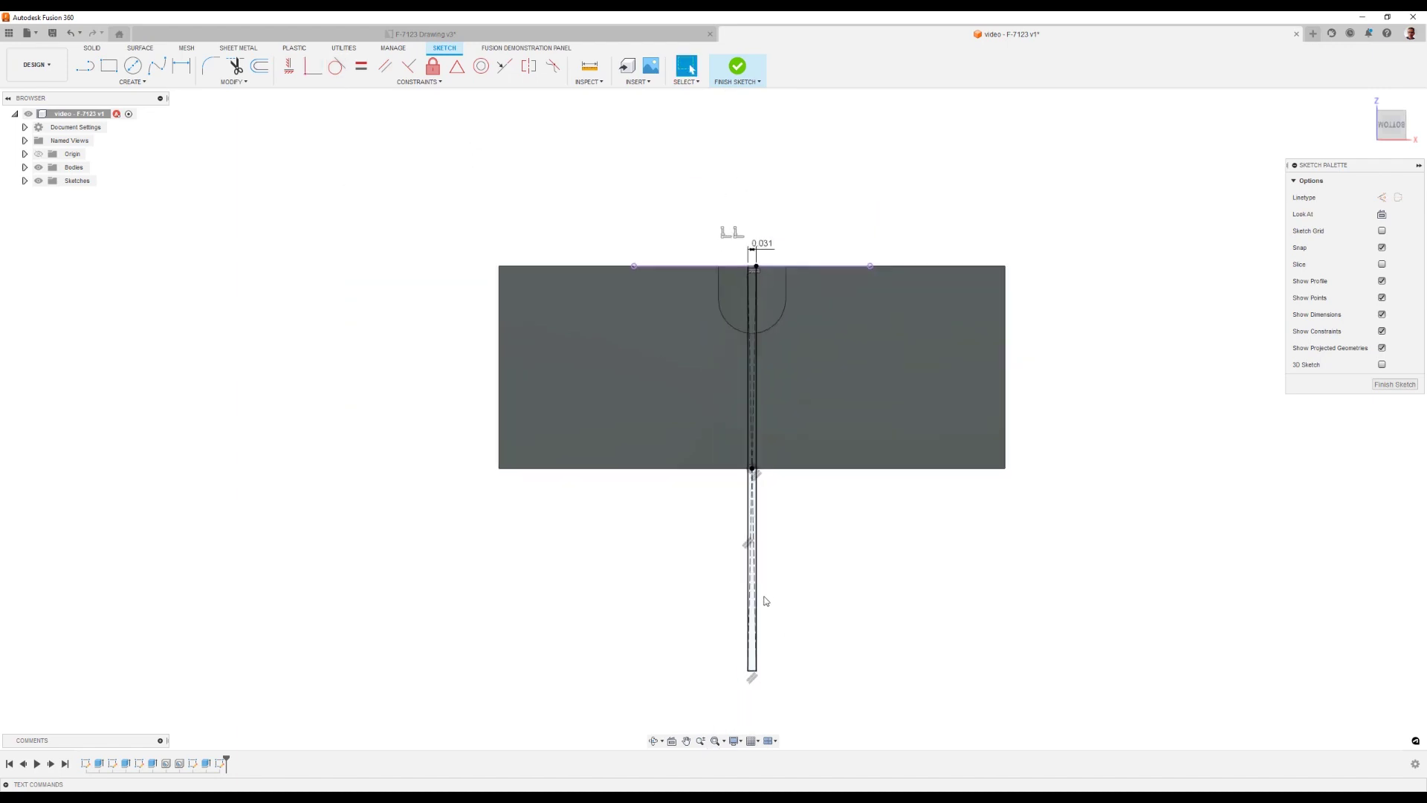
pyautogui.scroll(3, 765, 601)
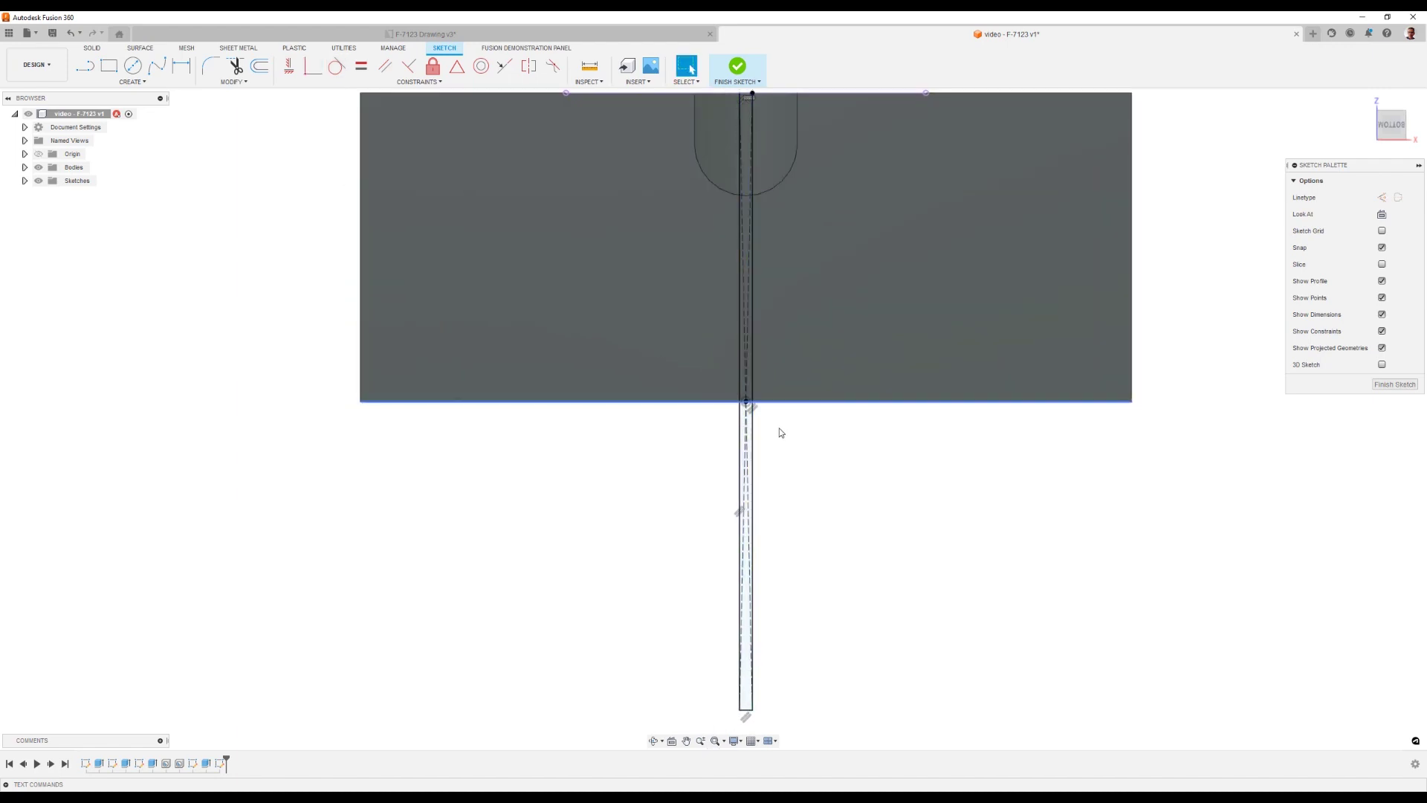
pyautogui.moveTo(786, 484)
pyautogui.keyDown('shift'); pyautogui.mouseDown(button='middle')
pyautogui.moveTo(873, 621)
pyautogui.moveTo(860, 599)
pyautogui.moveTo(868, 623)
pyautogui.moveTo(848, 669)
pyautogui.mouseUp(button='middle'); pyautogui.keyUp('shift')
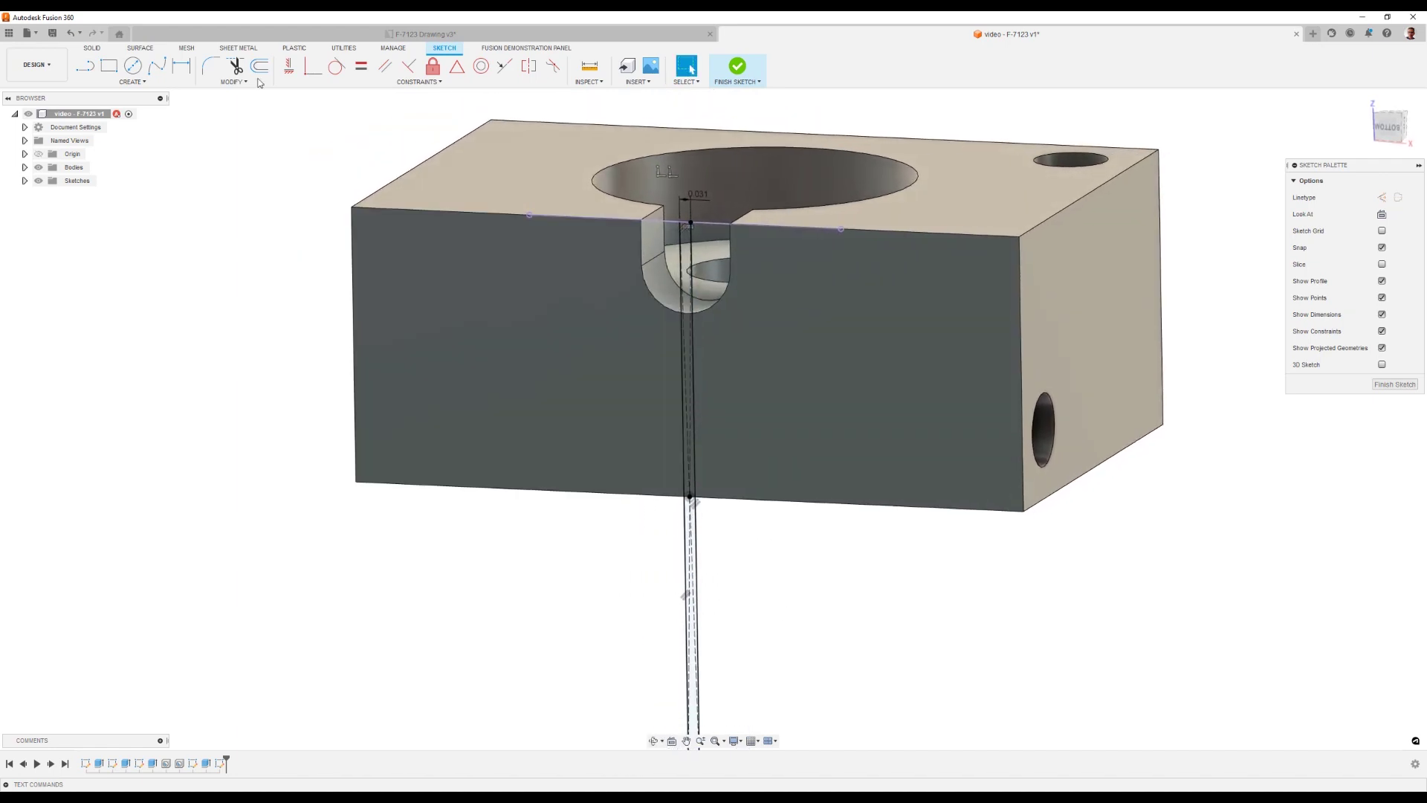
pyautogui.click(92, 49)
# Extrude the thin 1/32 in rectangle as a cut into the block.
pyautogui.click(109, 66)
pyautogui.scroll(3, 687, 387)
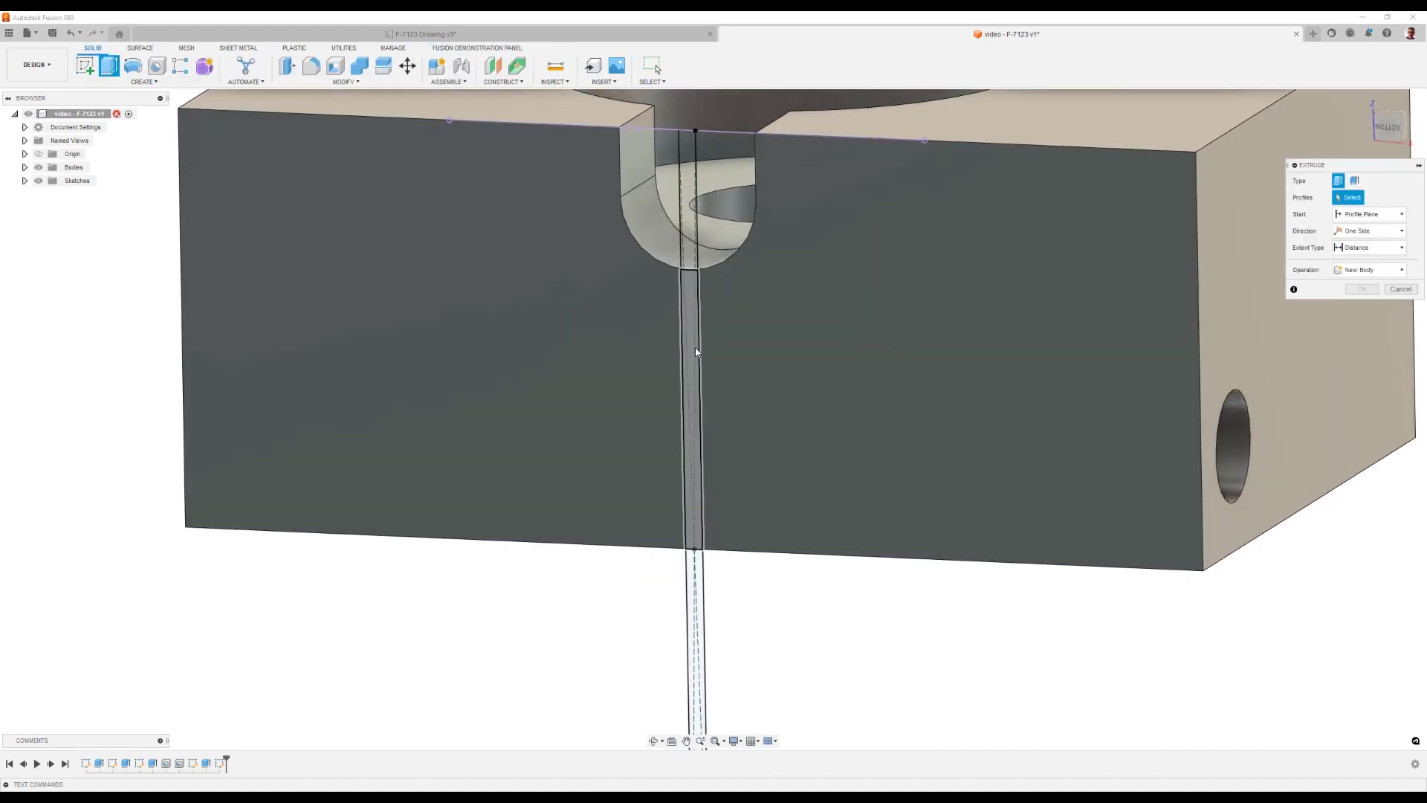
pyautogui.click(694, 348)
pyautogui.scroll(2, 686, 416)
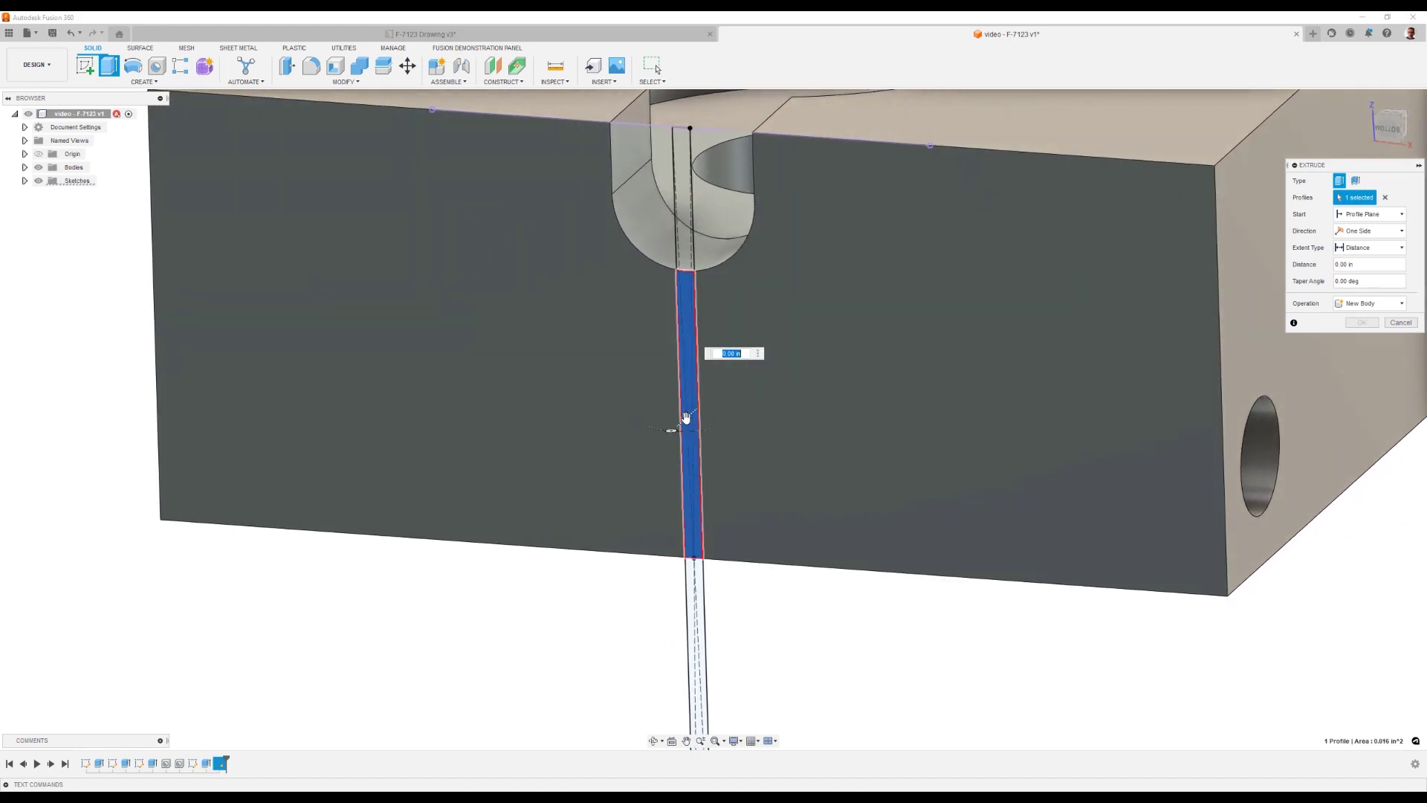
pyautogui.moveTo(685, 418); pyautogui.dragTo(765, 319)
pyautogui.keyDown('shift'); pyautogui.moveTo(765, 319); pyautogui.dragTo(515, 748, button='middle'); pyautogui.keyUp('shift')
pyautogui.click(1361, 339)
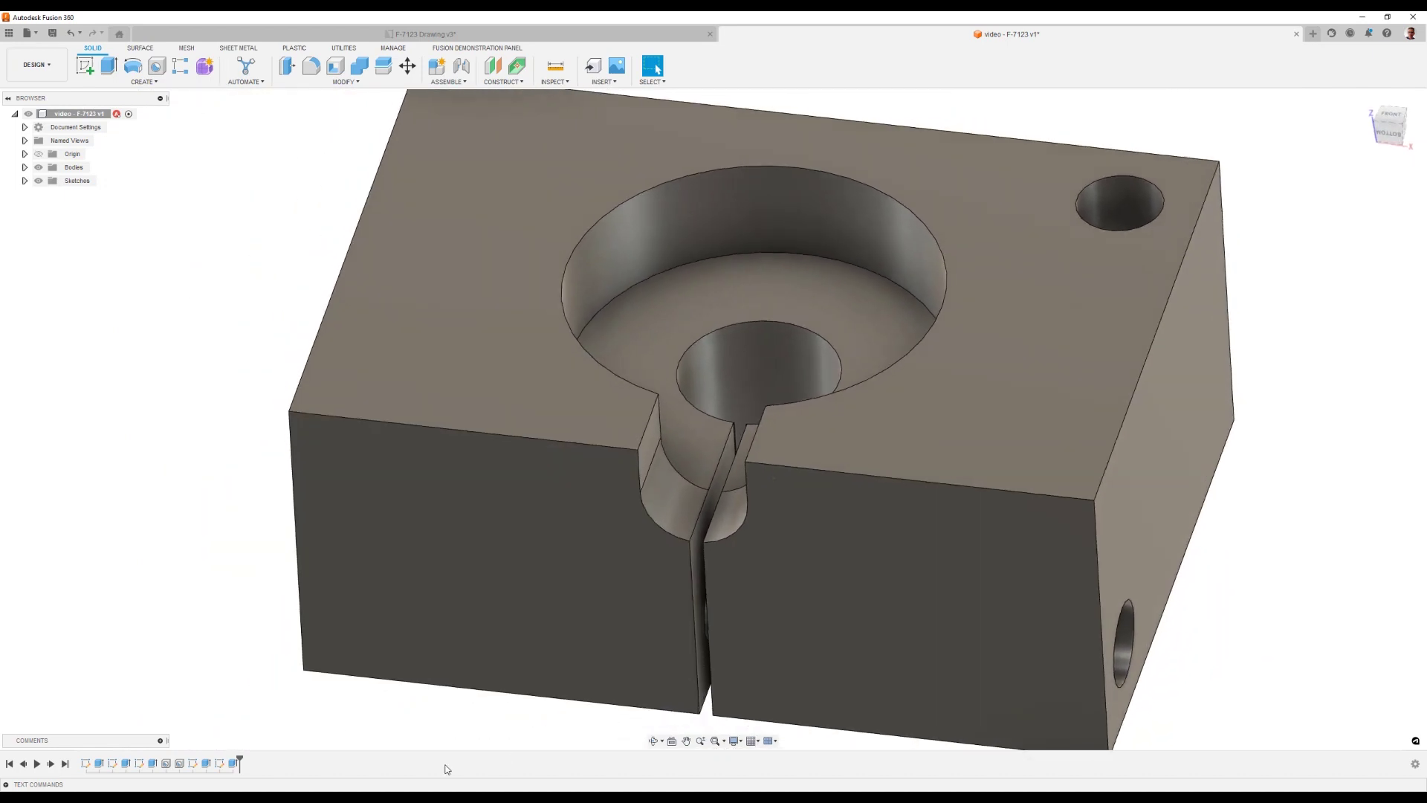
# Edit the slit cut feature to deepen it to -0.64 in.
pyautogui.rightClick(233, 763)
pyautogui.click(298, 639)
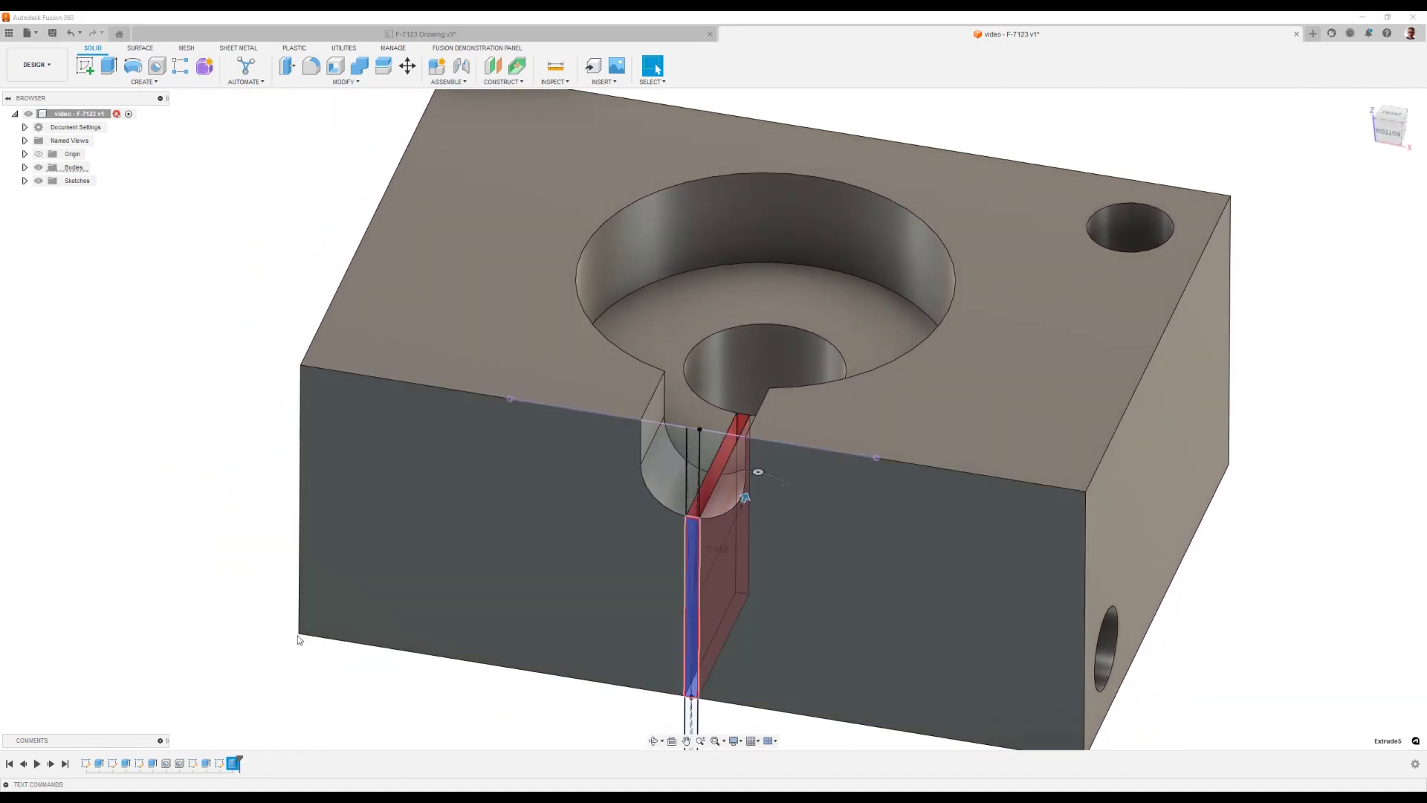
pyautogui.scroll(2, 798, 400)
pyautogui.moveTo(738, 508); pyautogui.dragTo(773, 457)
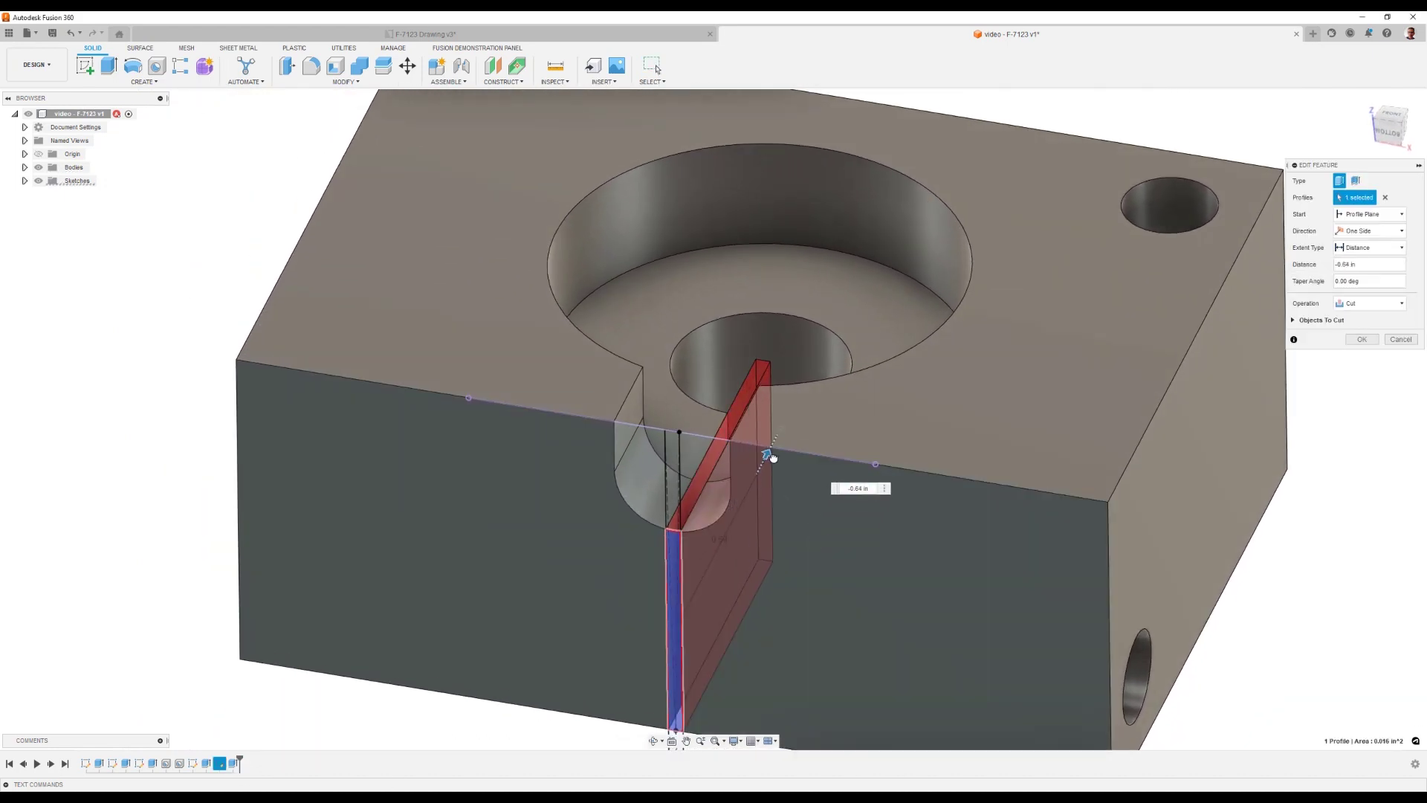
pyautogui.click(1361, 339)
pyautogui.scroll(-3, 386, 414)
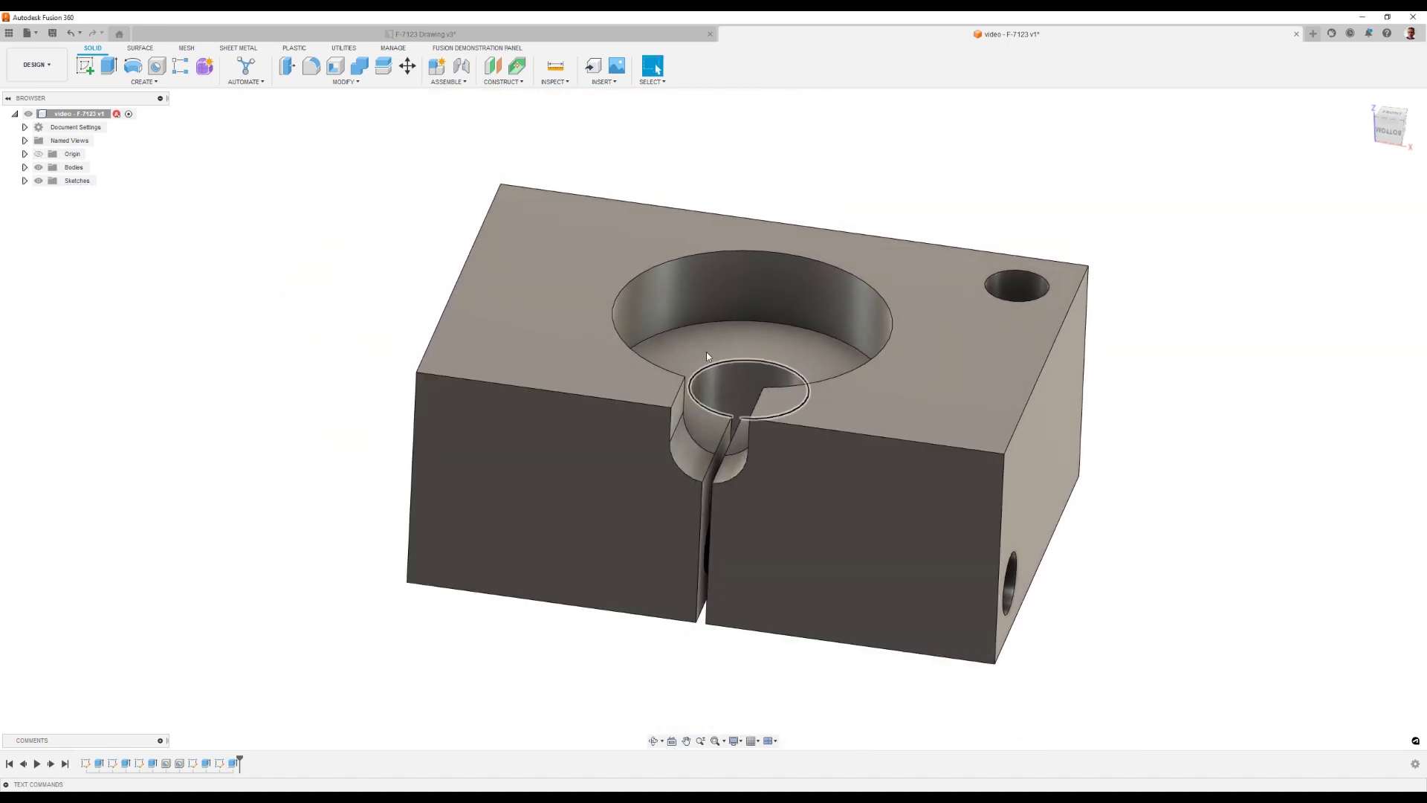
# Chamfer the block's top-left edge with a 0.125 in distance.
pyautogui.click(354, 82)
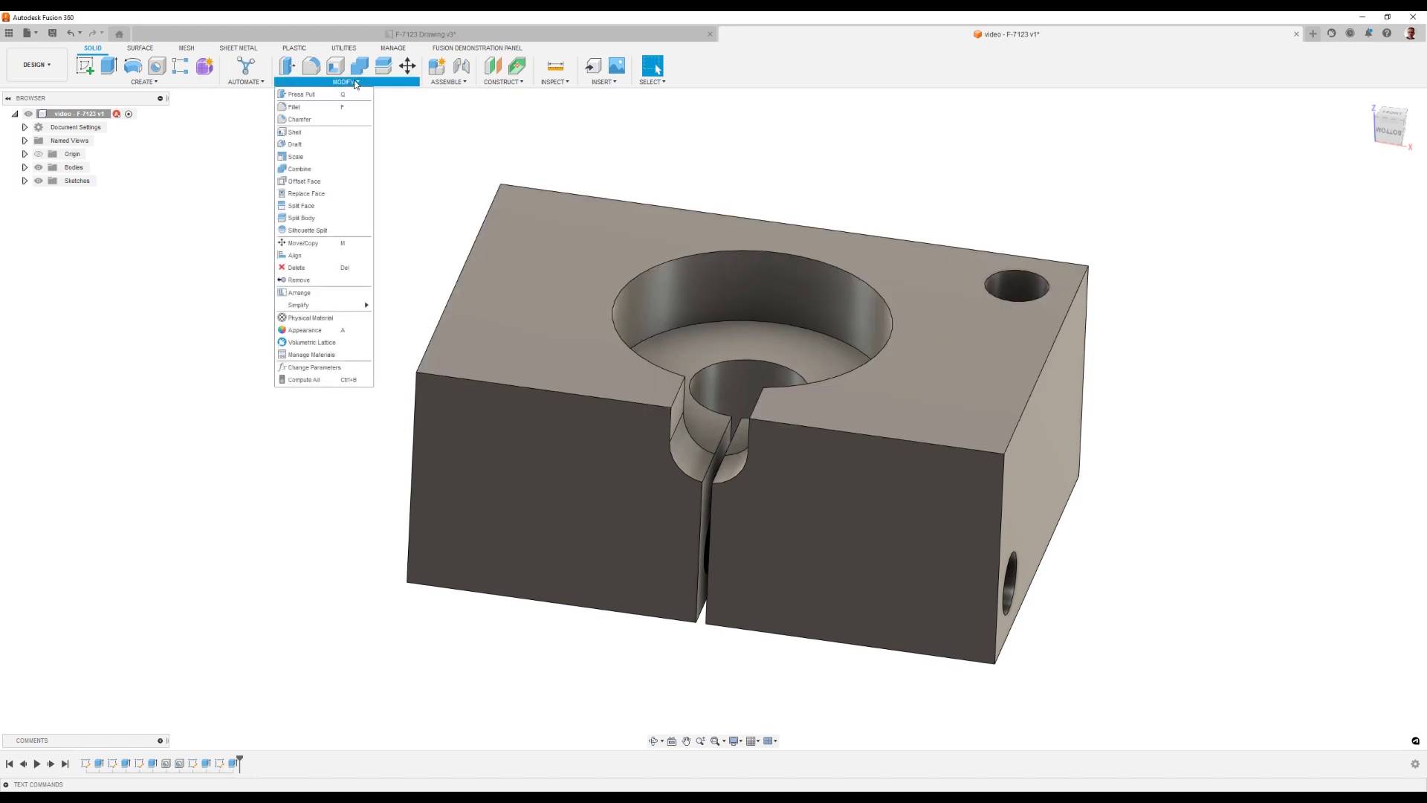
pyautogui.click(319, 118)
pyautogui.click(461, 277)
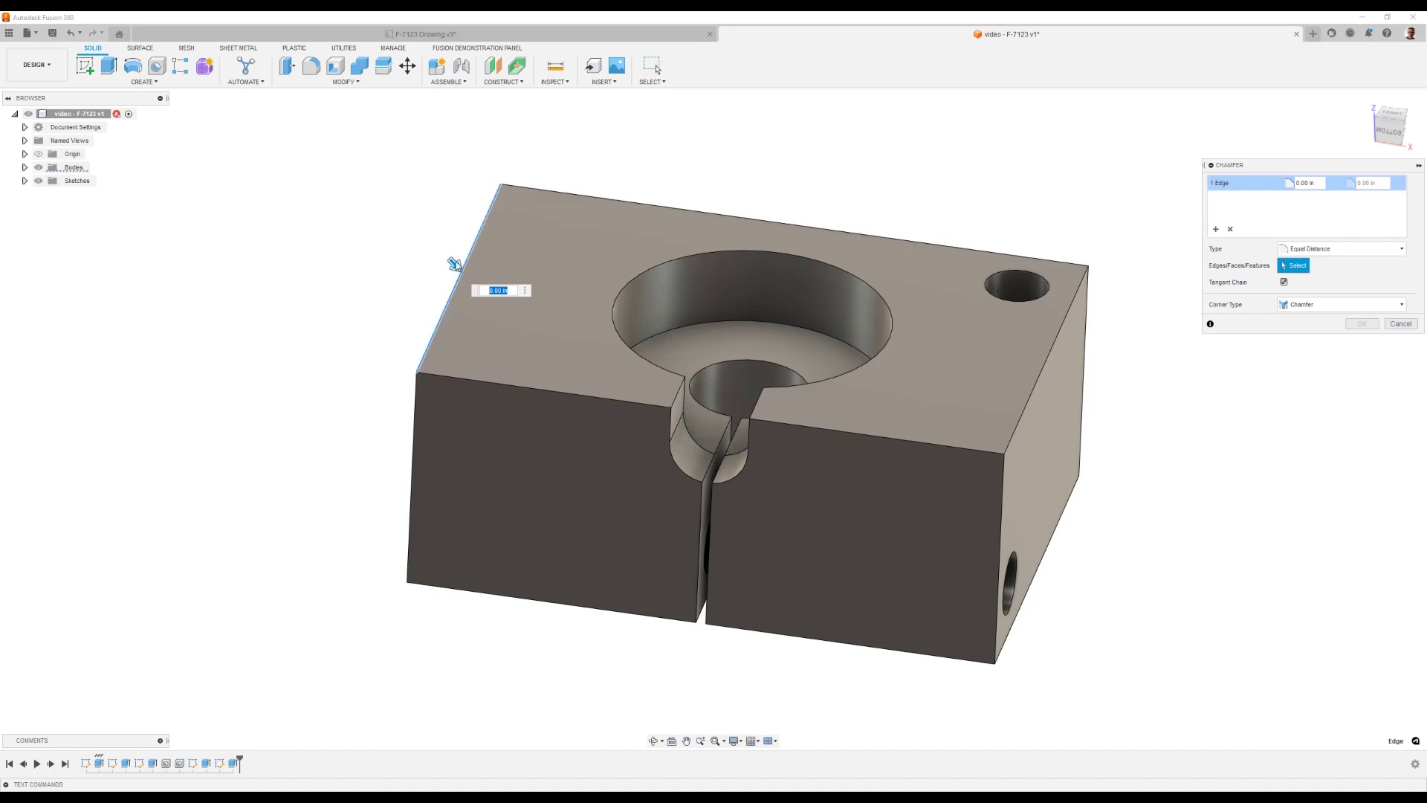
pyautogui.moveTo(464, 275); pyautogui.dragTo(470, 279)
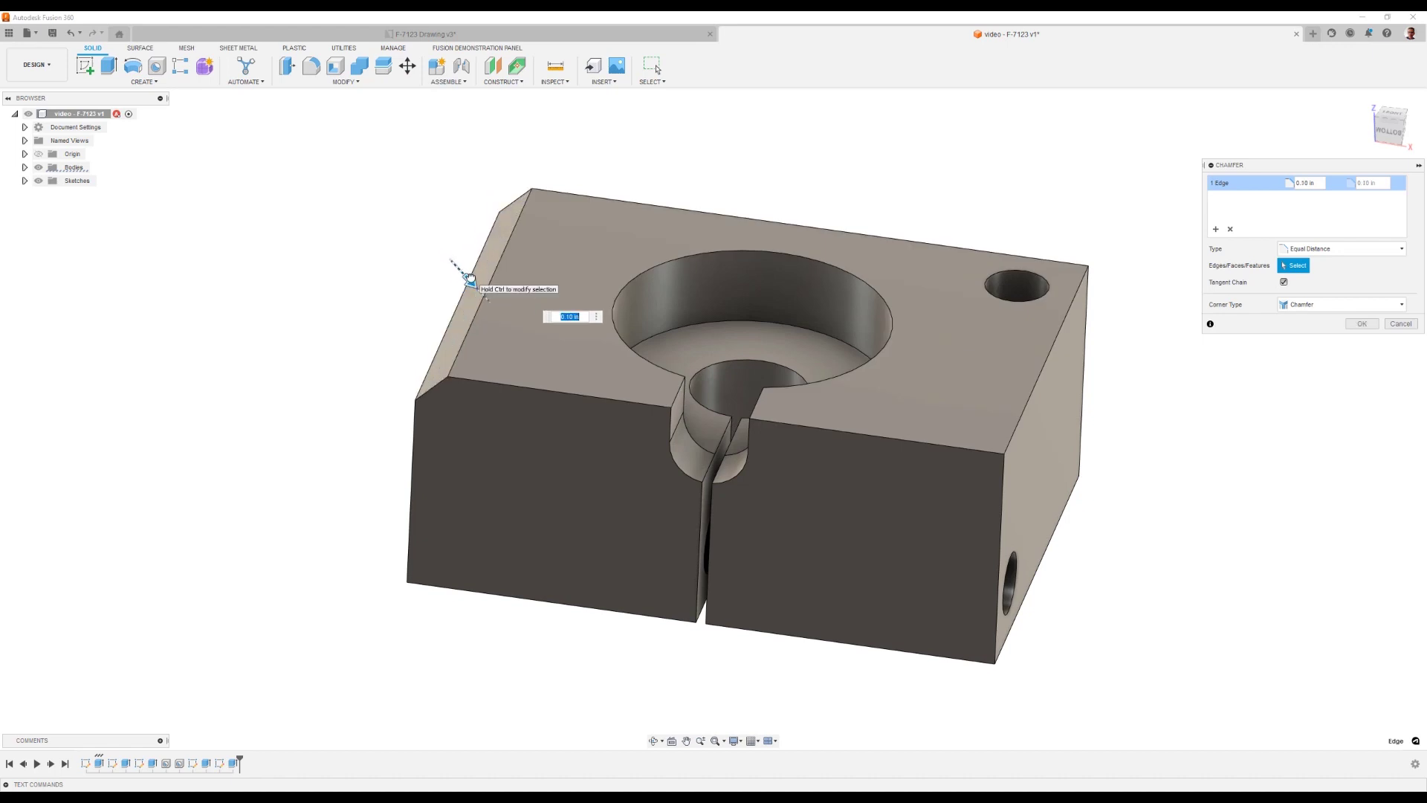
pyautogui.write('.125')
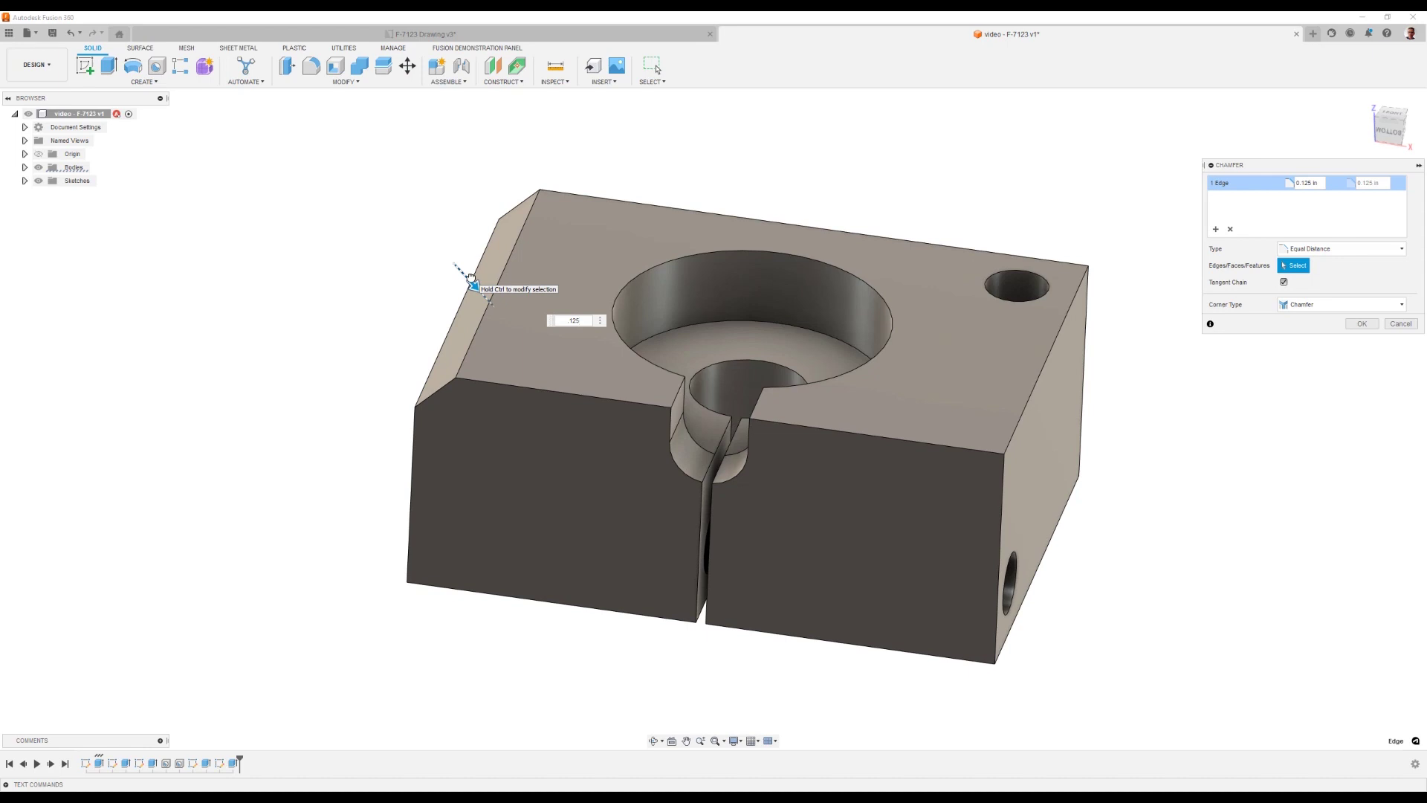
pyautogui.click(1362, 323)
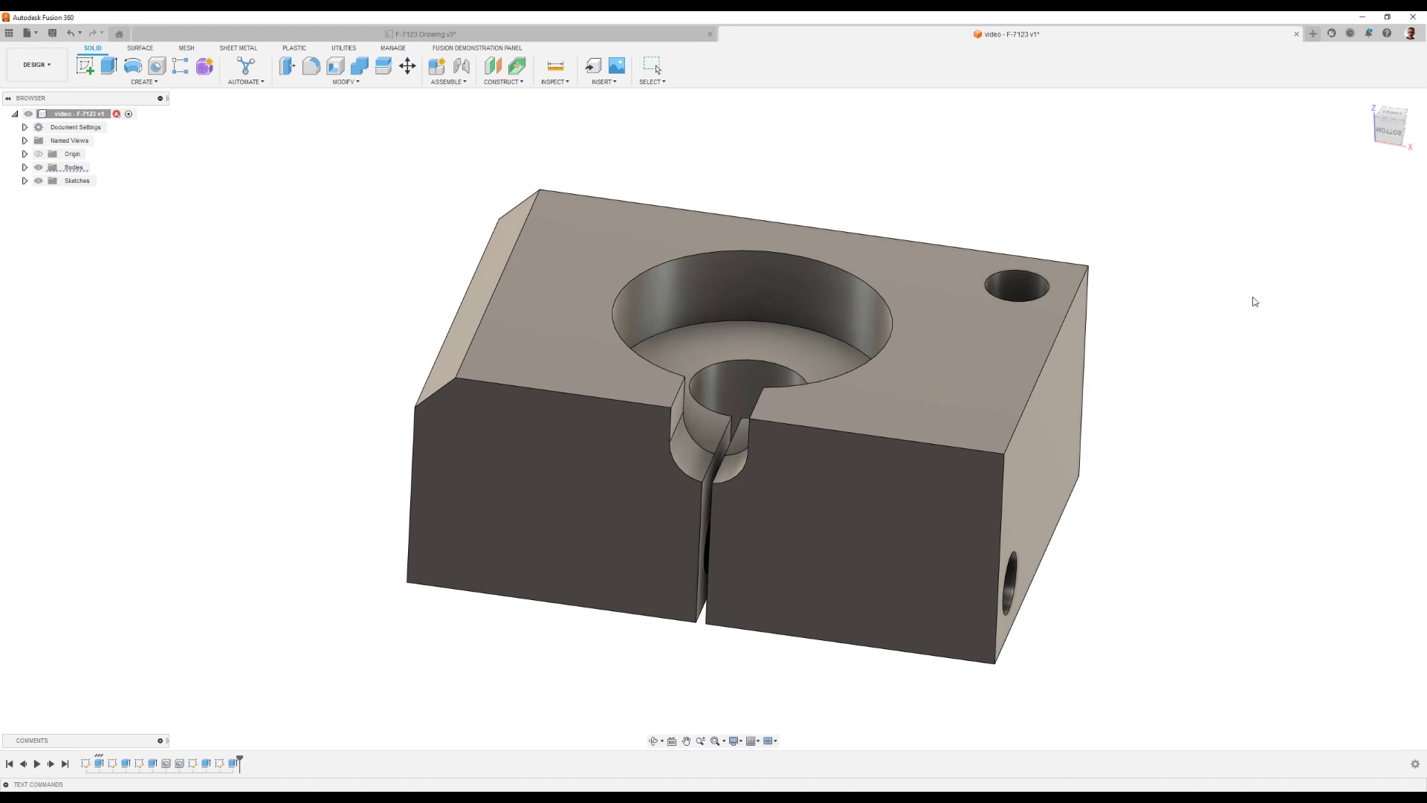
pyautogui.press('F6')
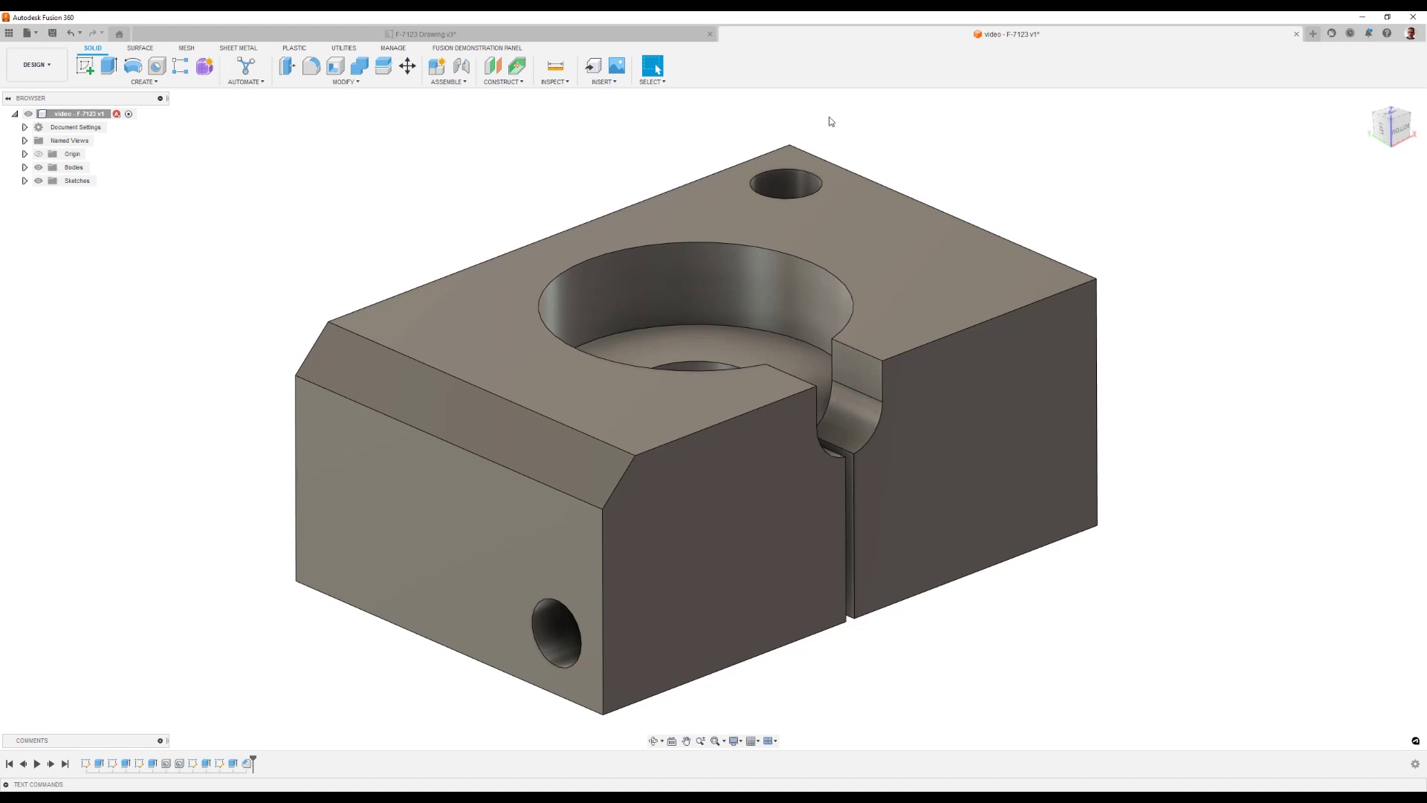
# Save the block design as new version v2, then orbit the part slightly.
pyautogui.click(53, 33)
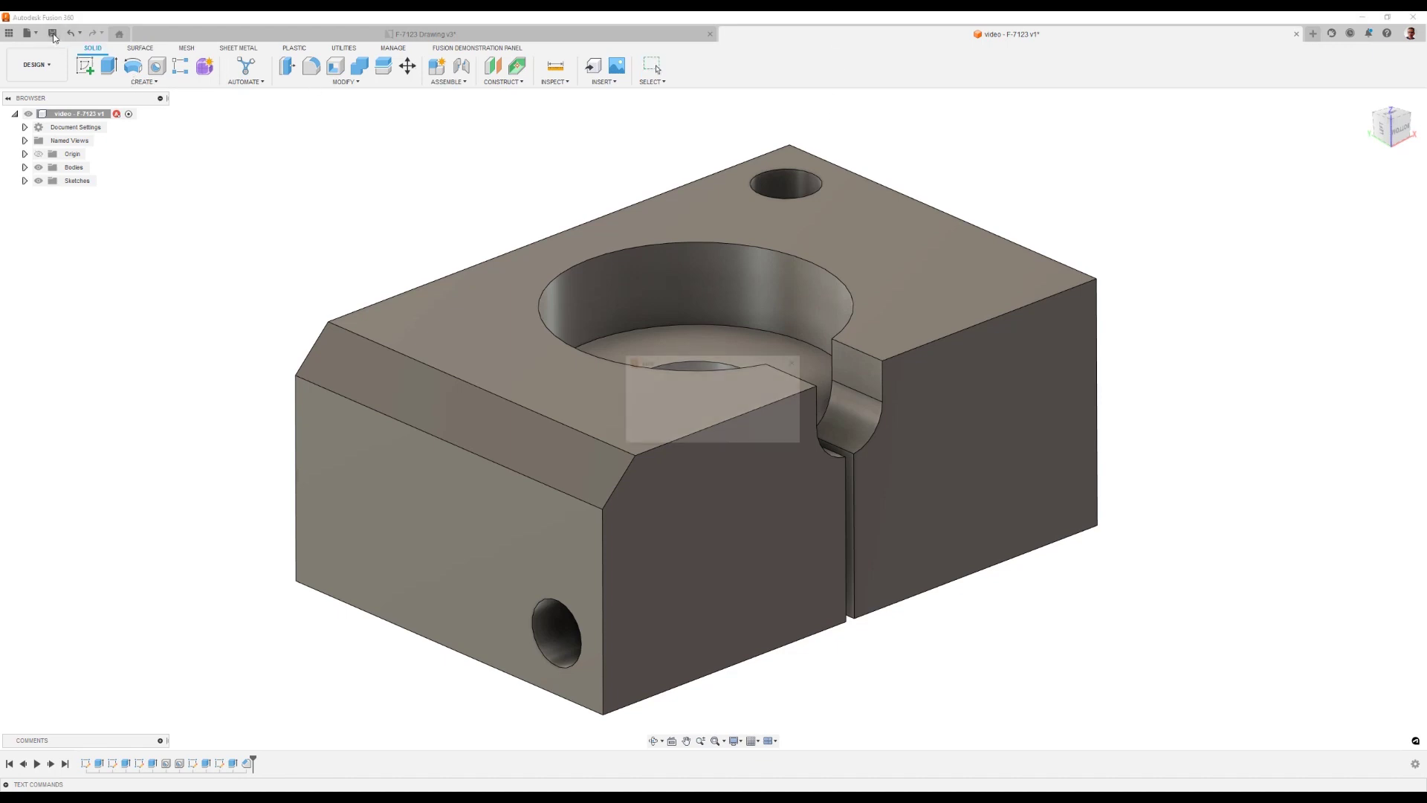
pyautogui.click(712, 434)
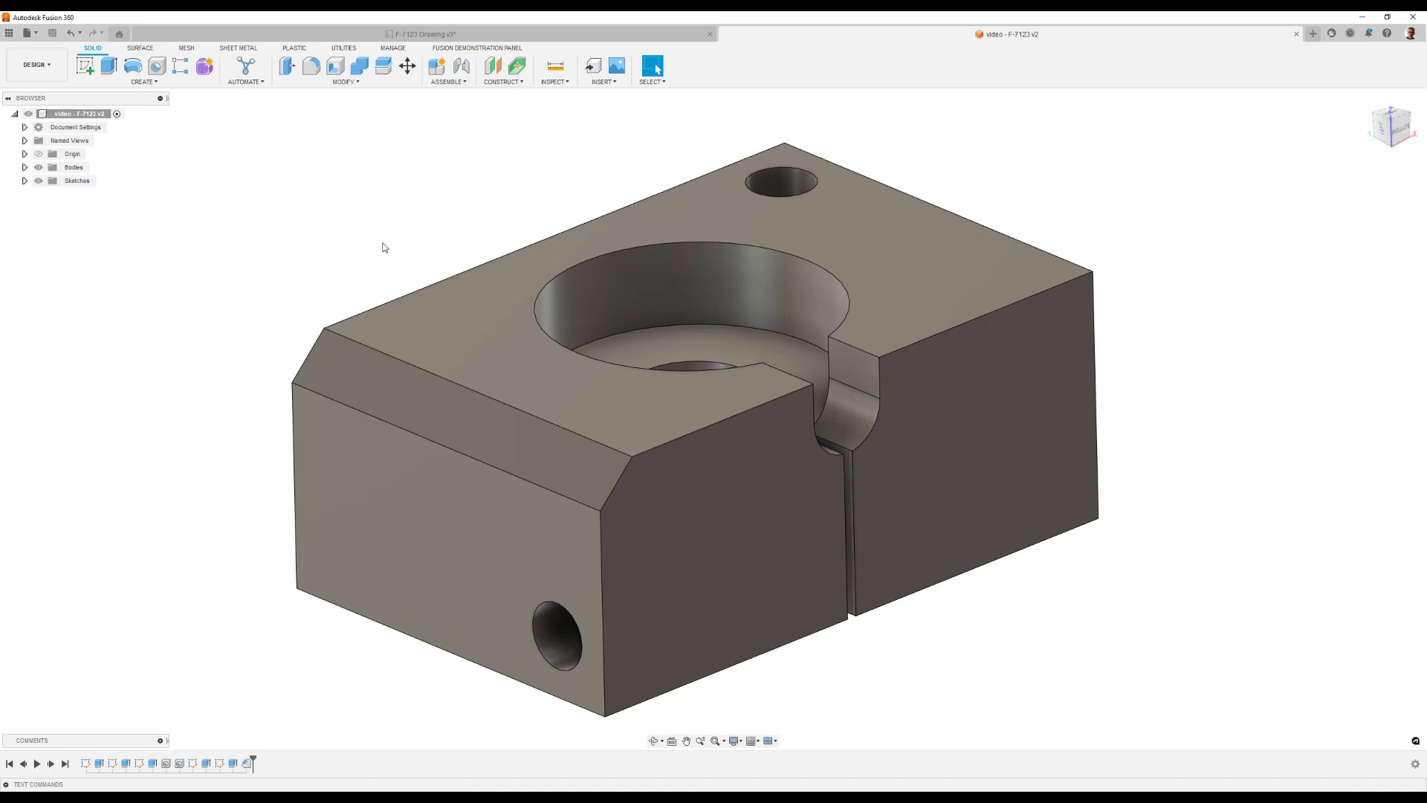
pyautogui.keyDown('shift'); pyautogui.moveTo(398, 242); pyautogui.dragTo(428, 268, button='middle'); pyautogui.keyUp('shift')
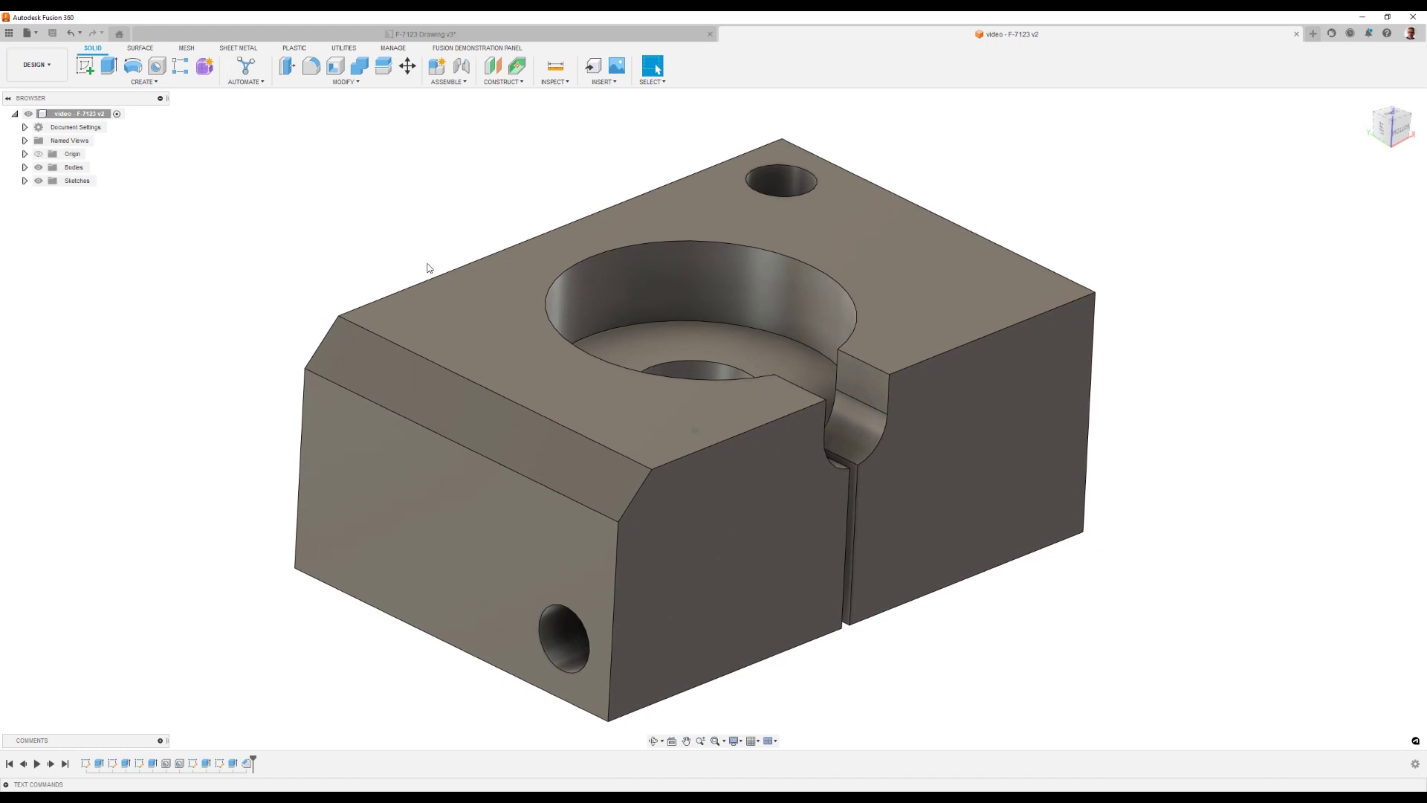
# Create a new drawing from the block design on an A (11in x 8.5in) sheet.
pyautogui.click(43, 67)
pyautogui.moveTo(37, 211)
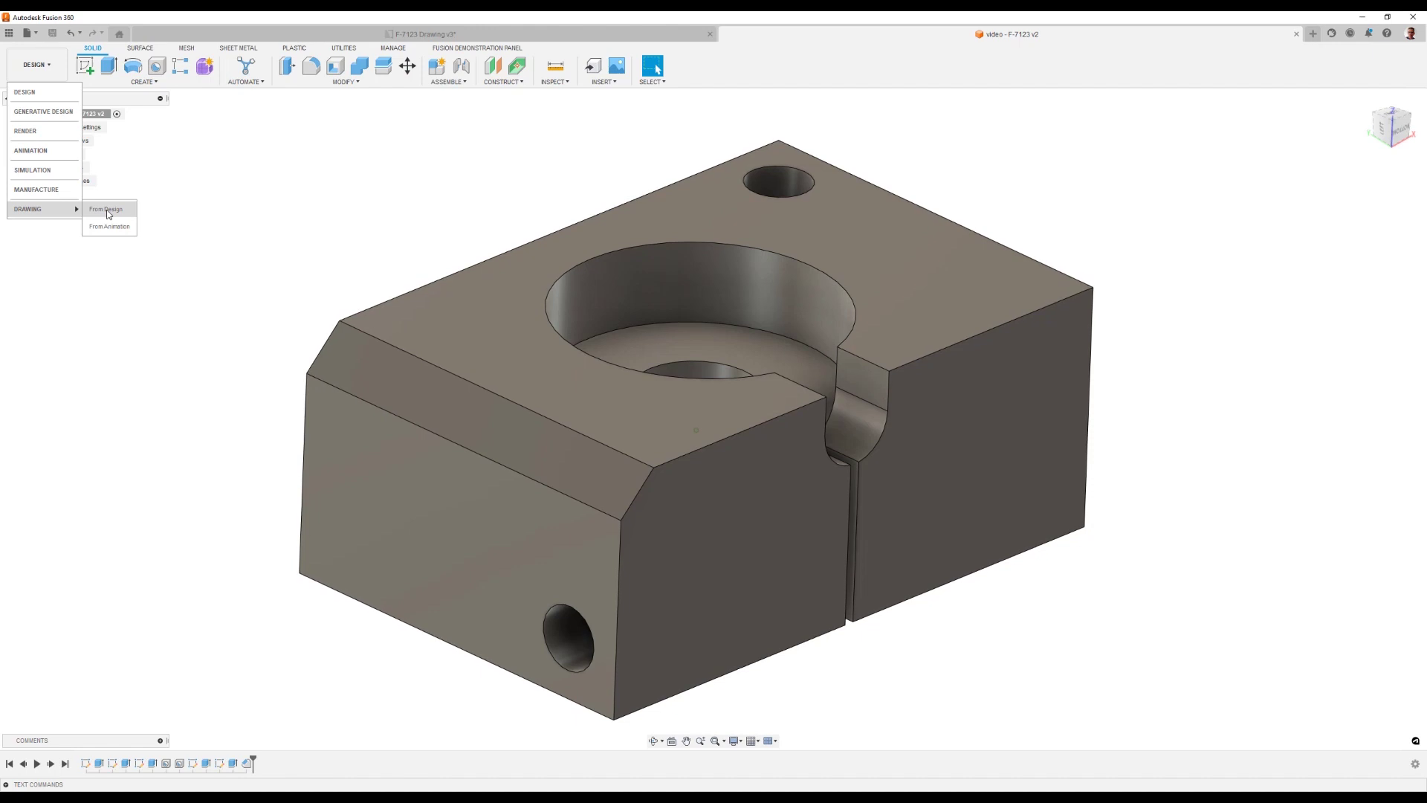
pyautogui.click(108, 211)
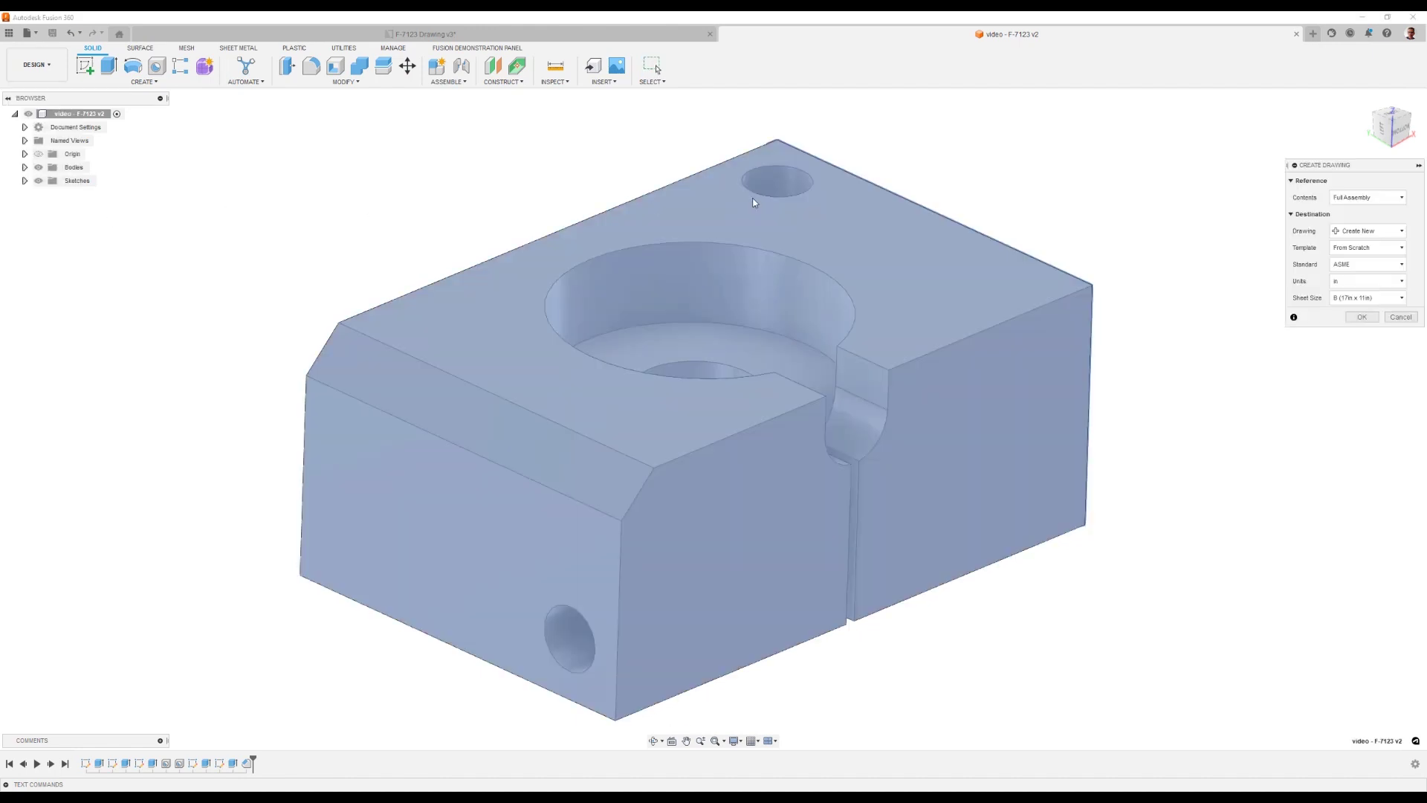
pyautogui.click(1376, 231)
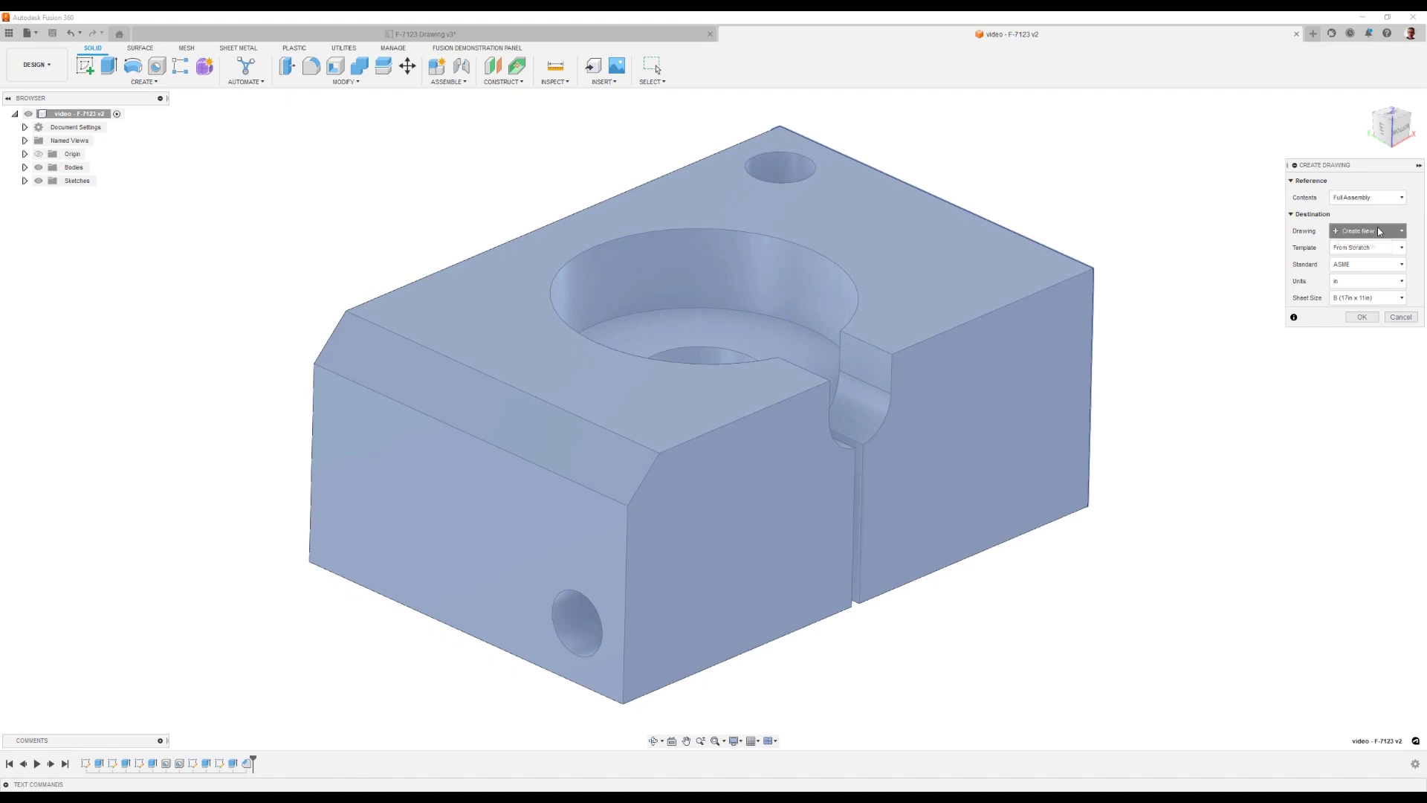
pyautogui.click(1368, 226)
pyautogui.click(1367, 297)
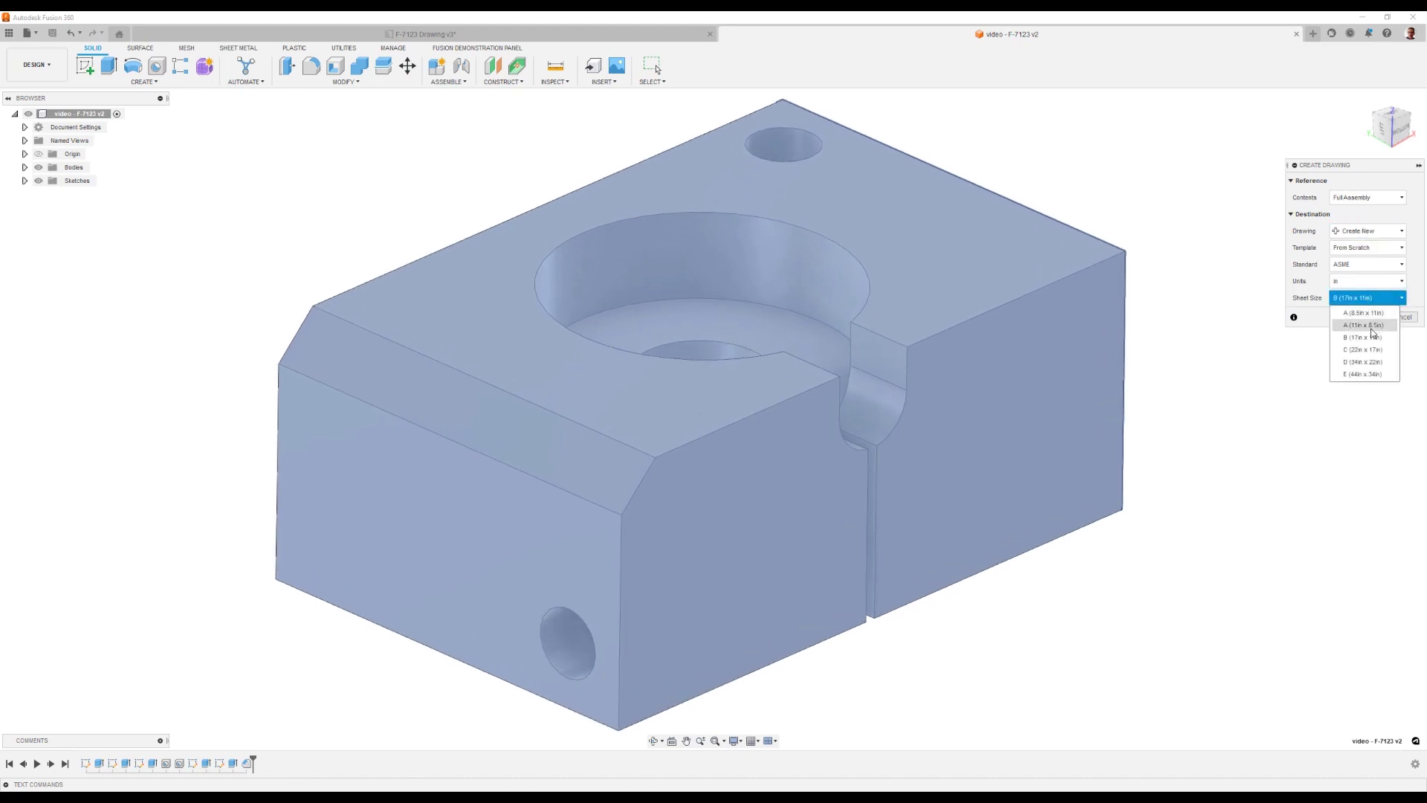
pyautogui.click(1371, 327)
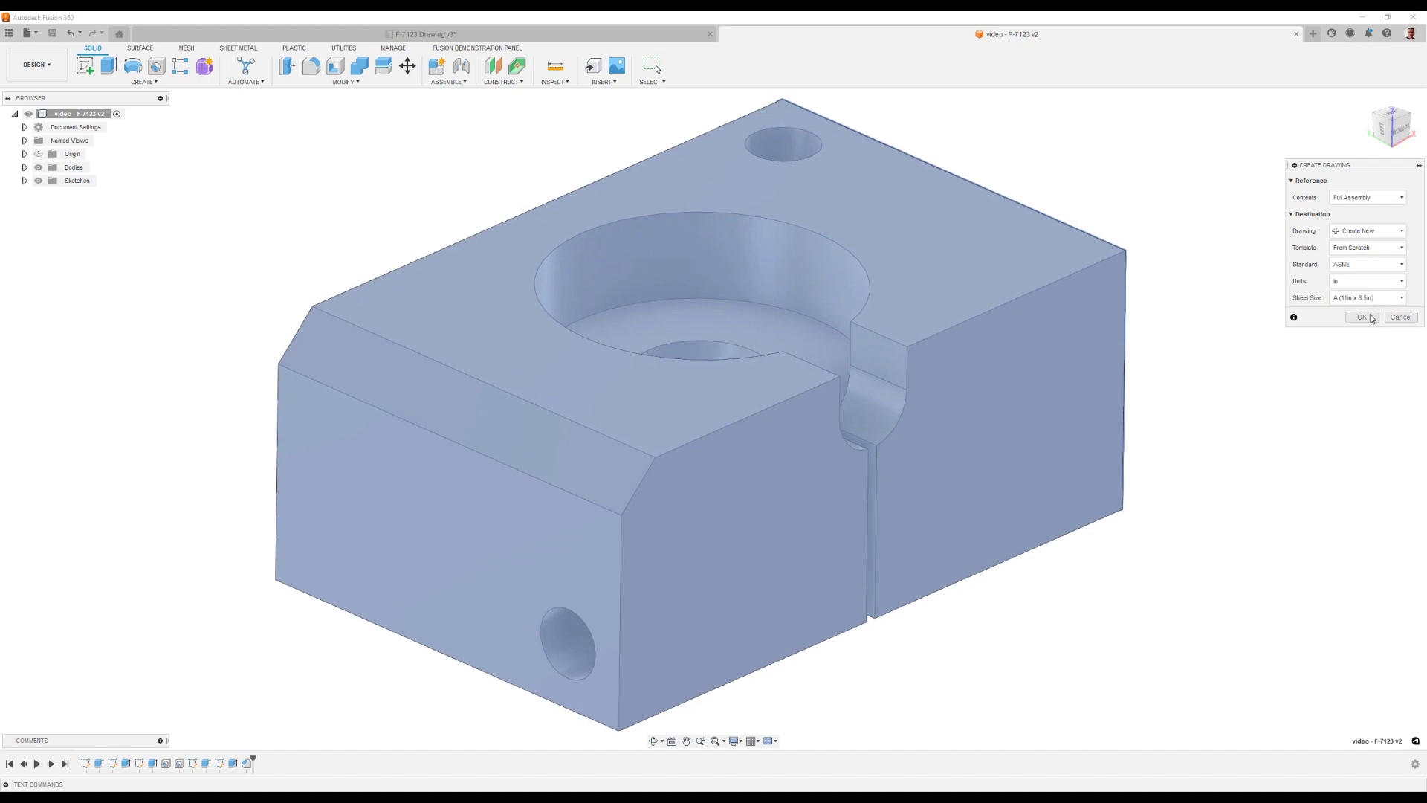
pyautogui.click(1371, 317)
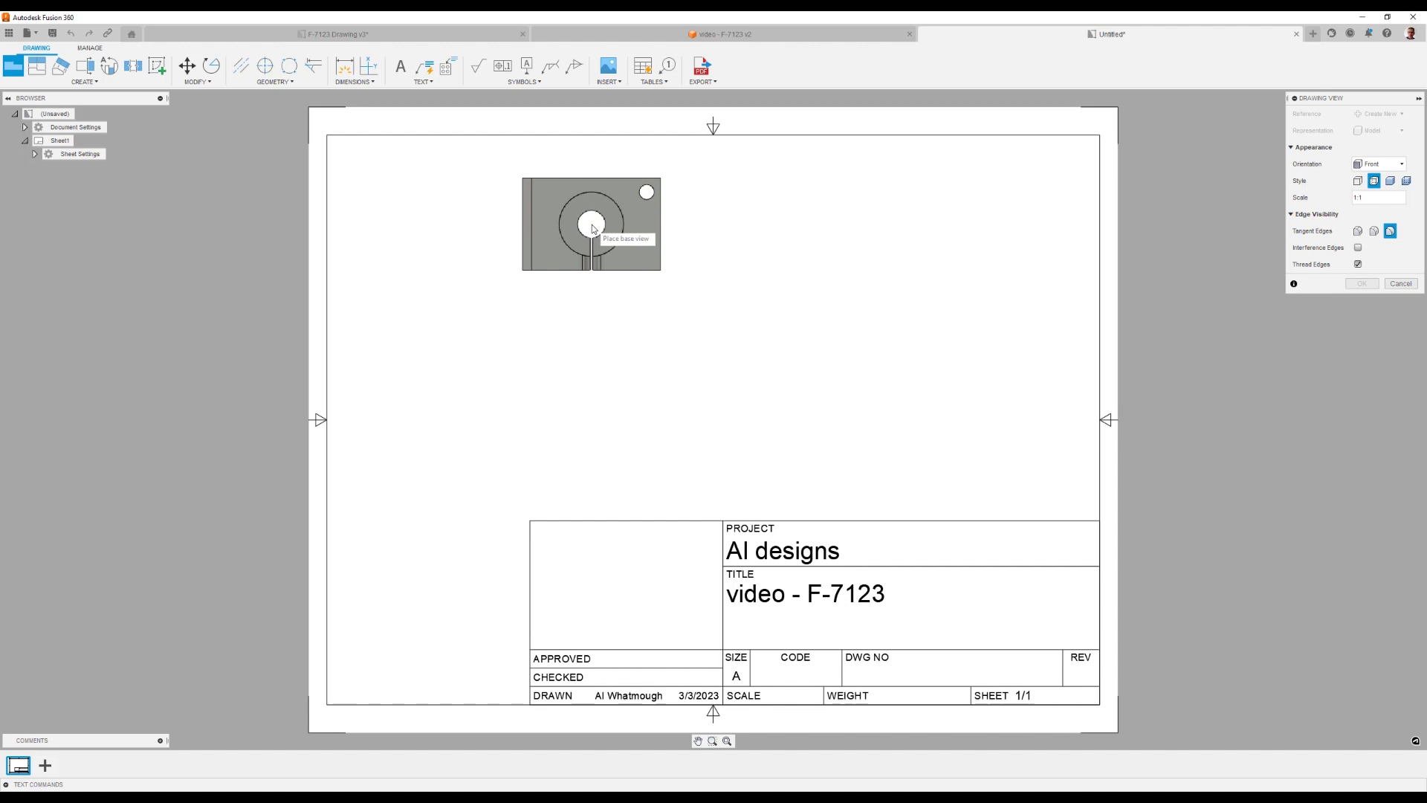
# Place the 1:1 base view and set its style to Visible Edges with no hidden lines.
pyautogui.click(592, 228)
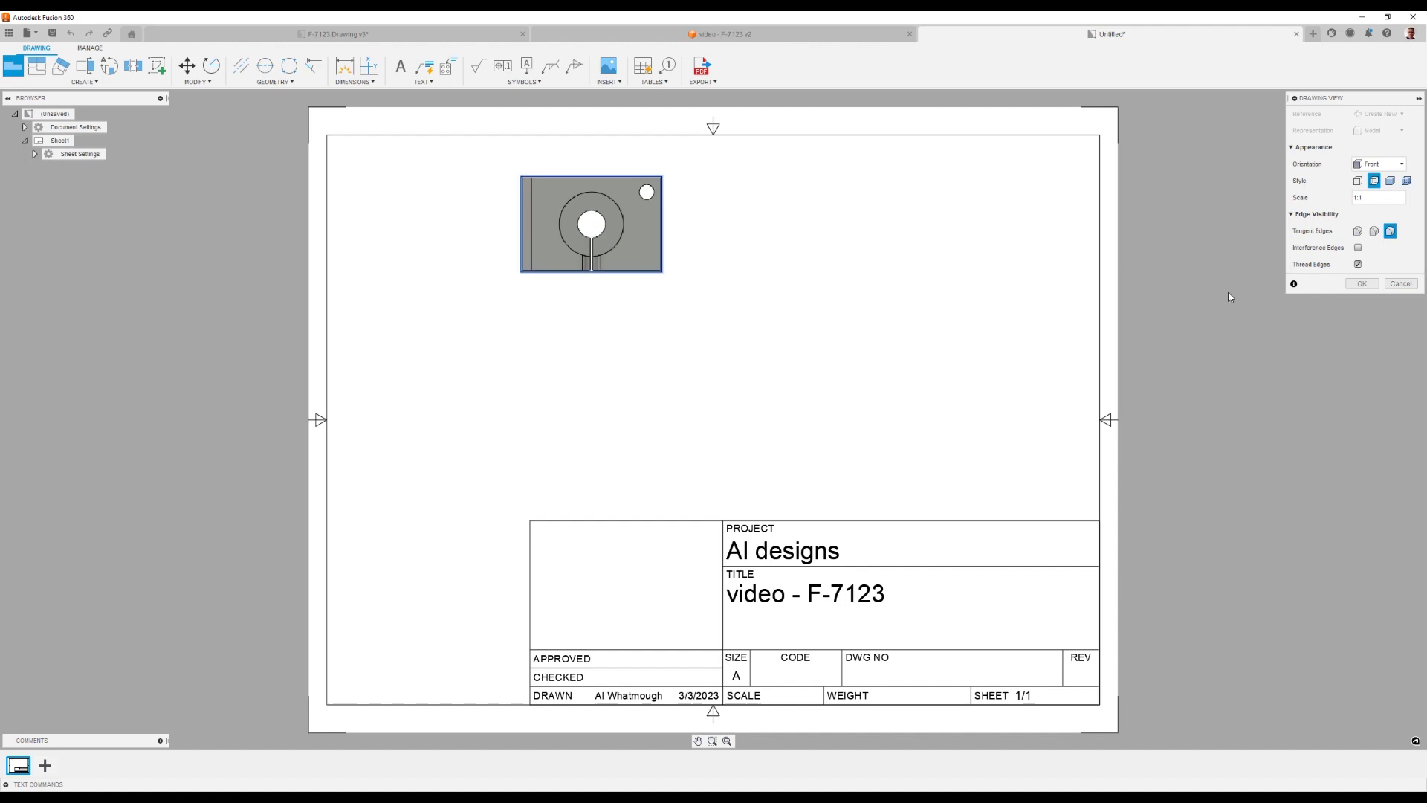
pyautogui.click(1361, 283)
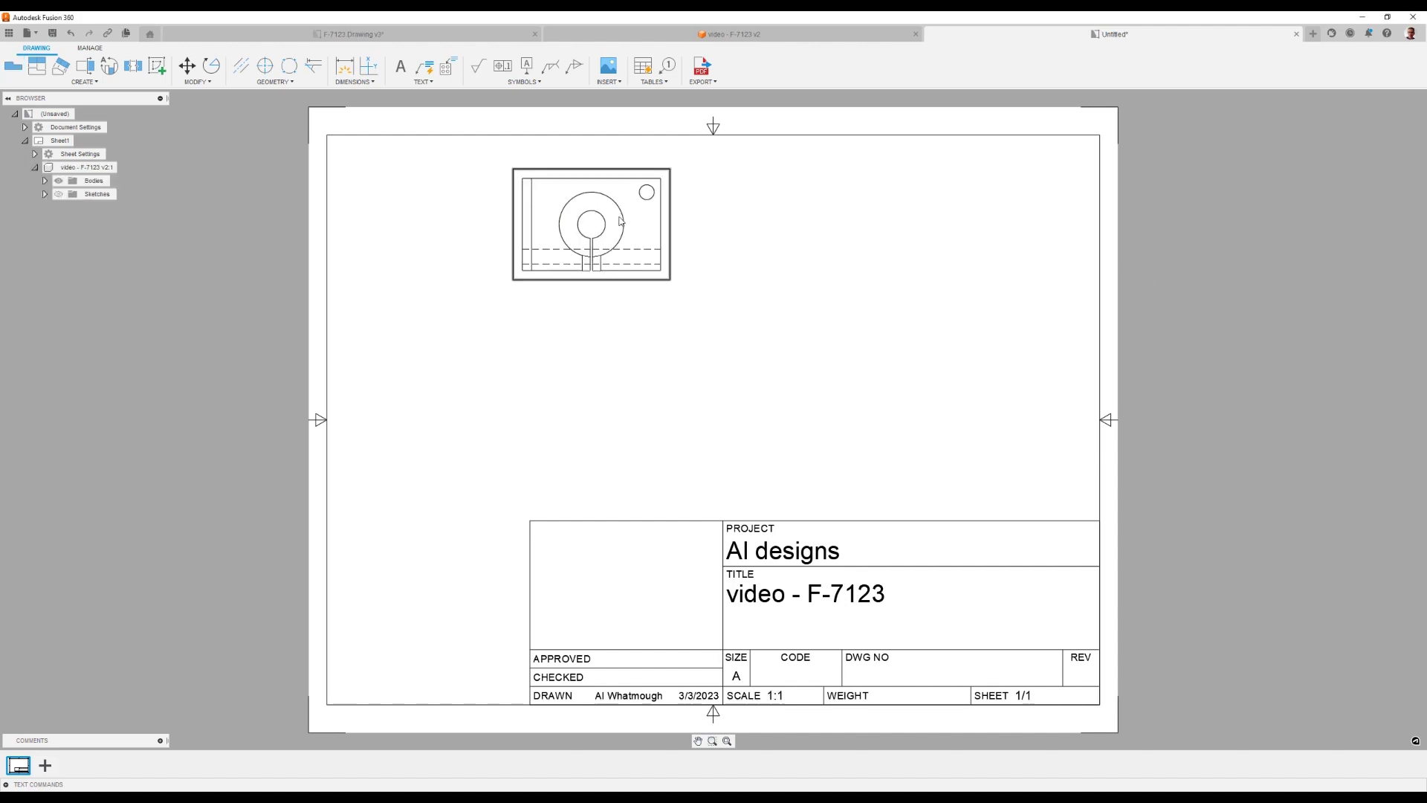
pyautogui.click(640, 236)
pyautogui.doubleClick(588, 261)
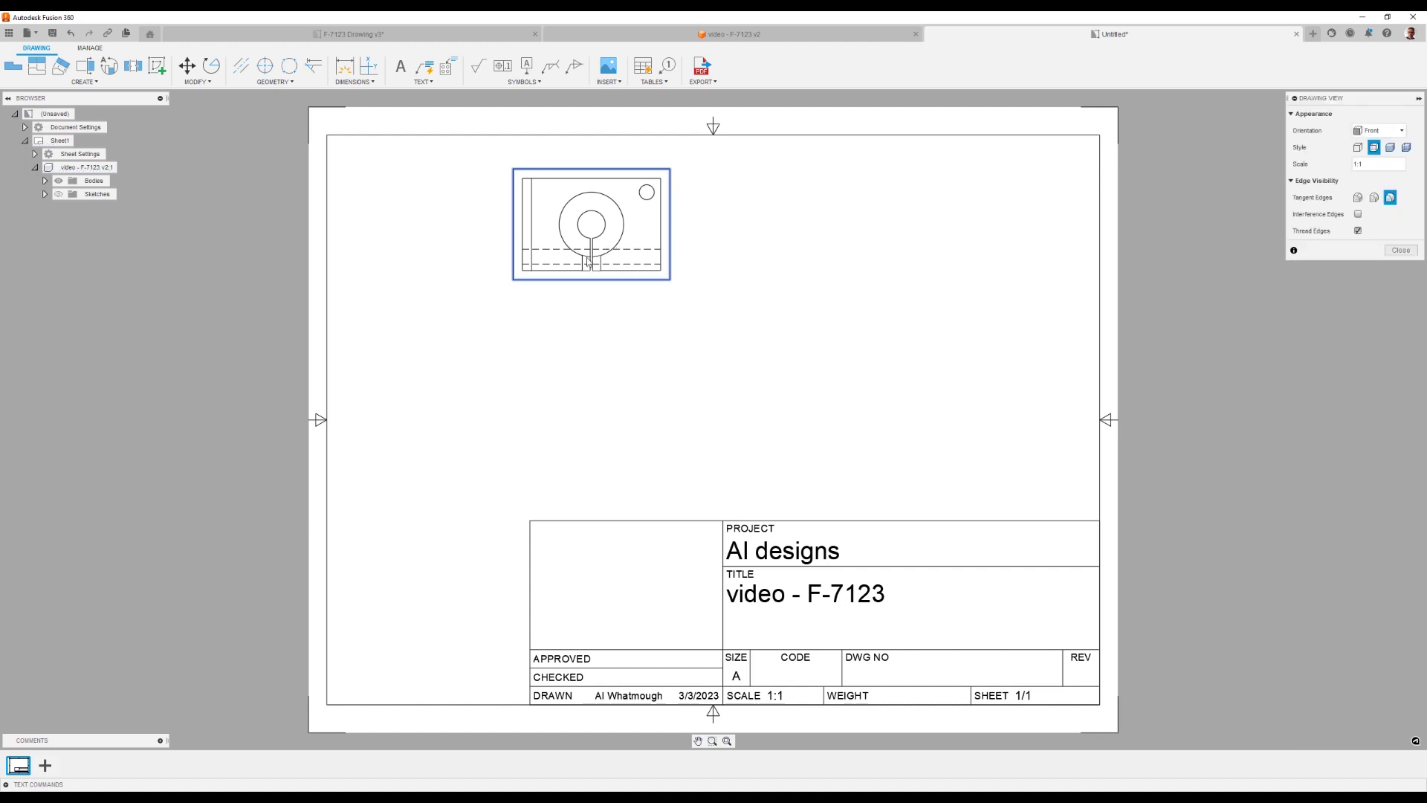
pyautogui.click(1358, 148)
# Project front, right-side and isometric views from the top base view.
pyautogui.click(37, 66)
pyautogui.click(602, 268)
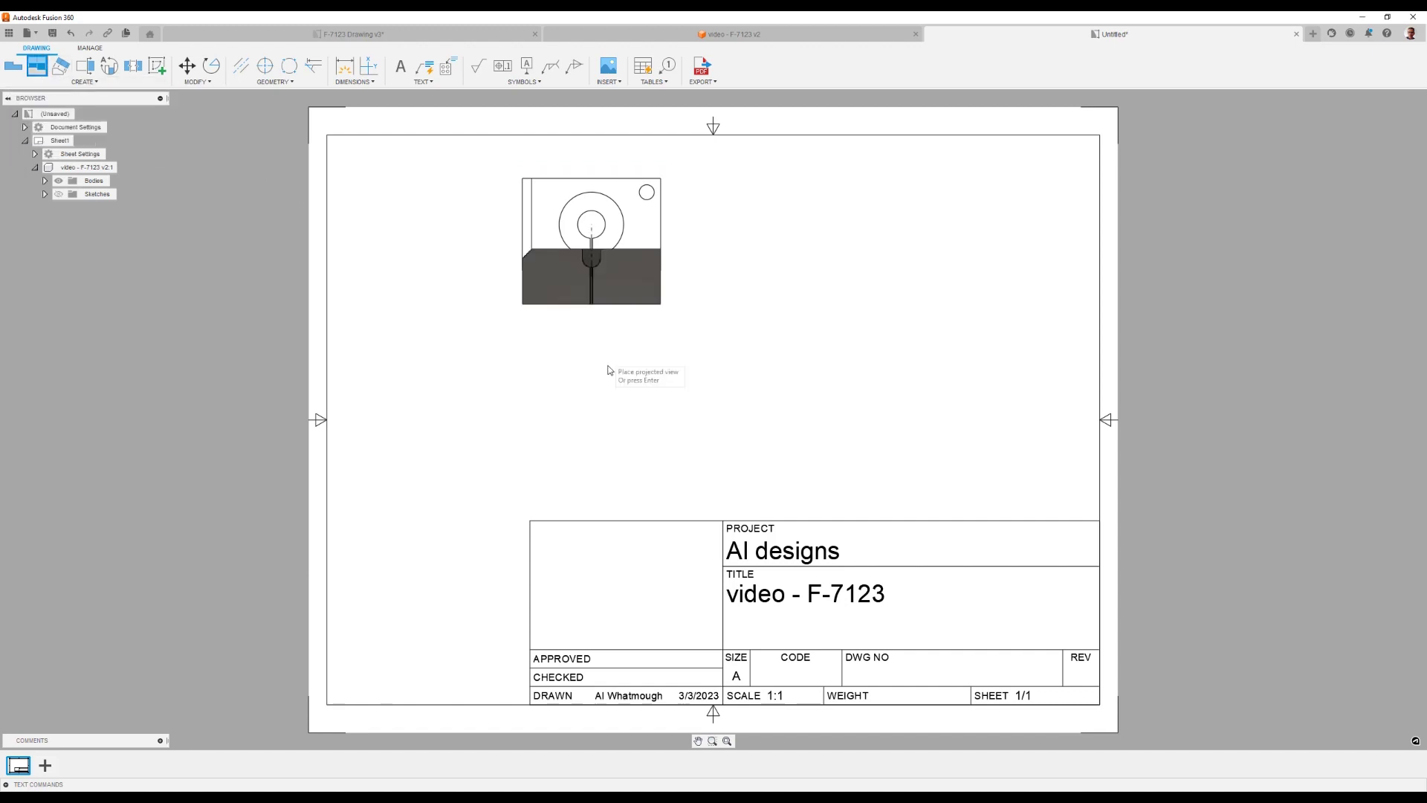
pyautogui.click(628, 415)
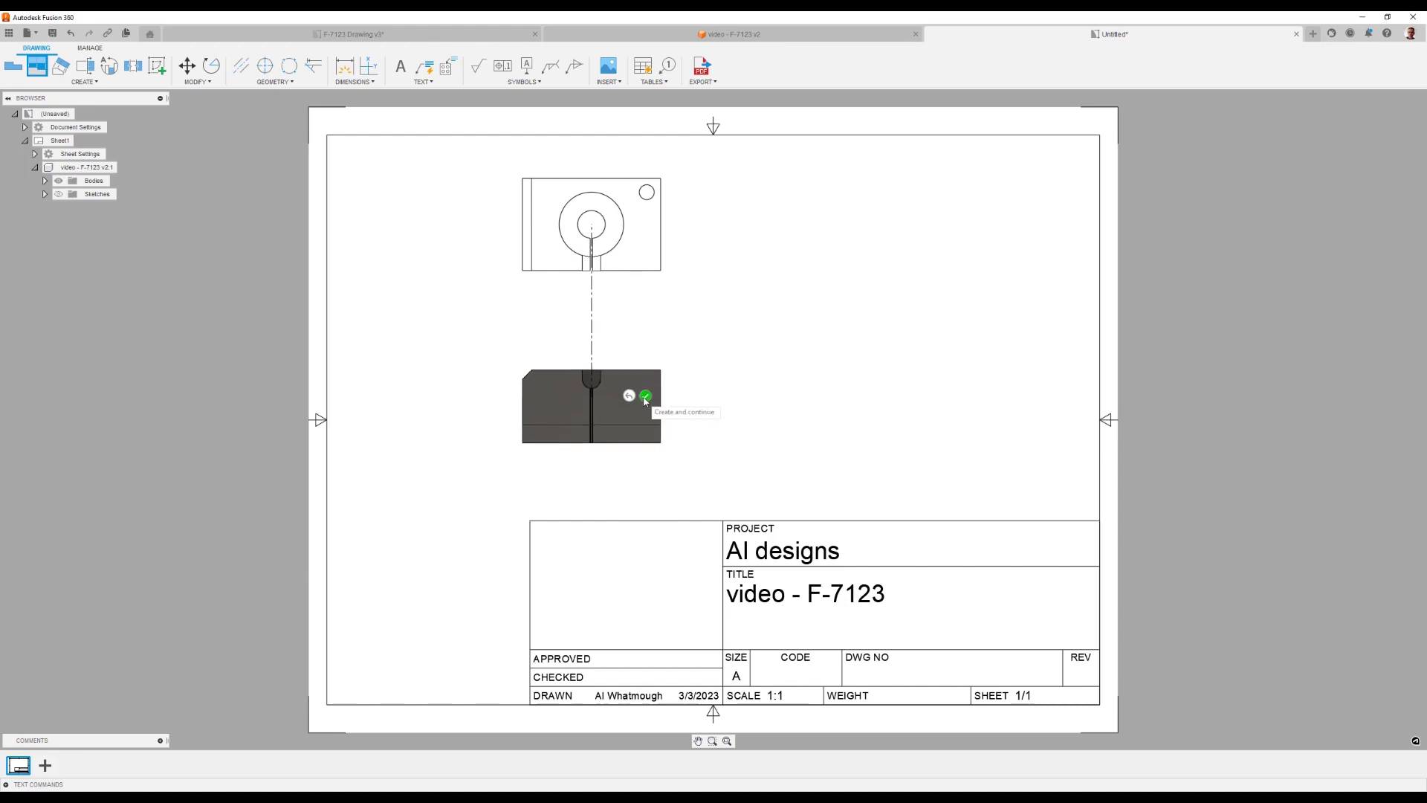
pyautogui.click(645, 396)
pyautogui.click(639, 405)
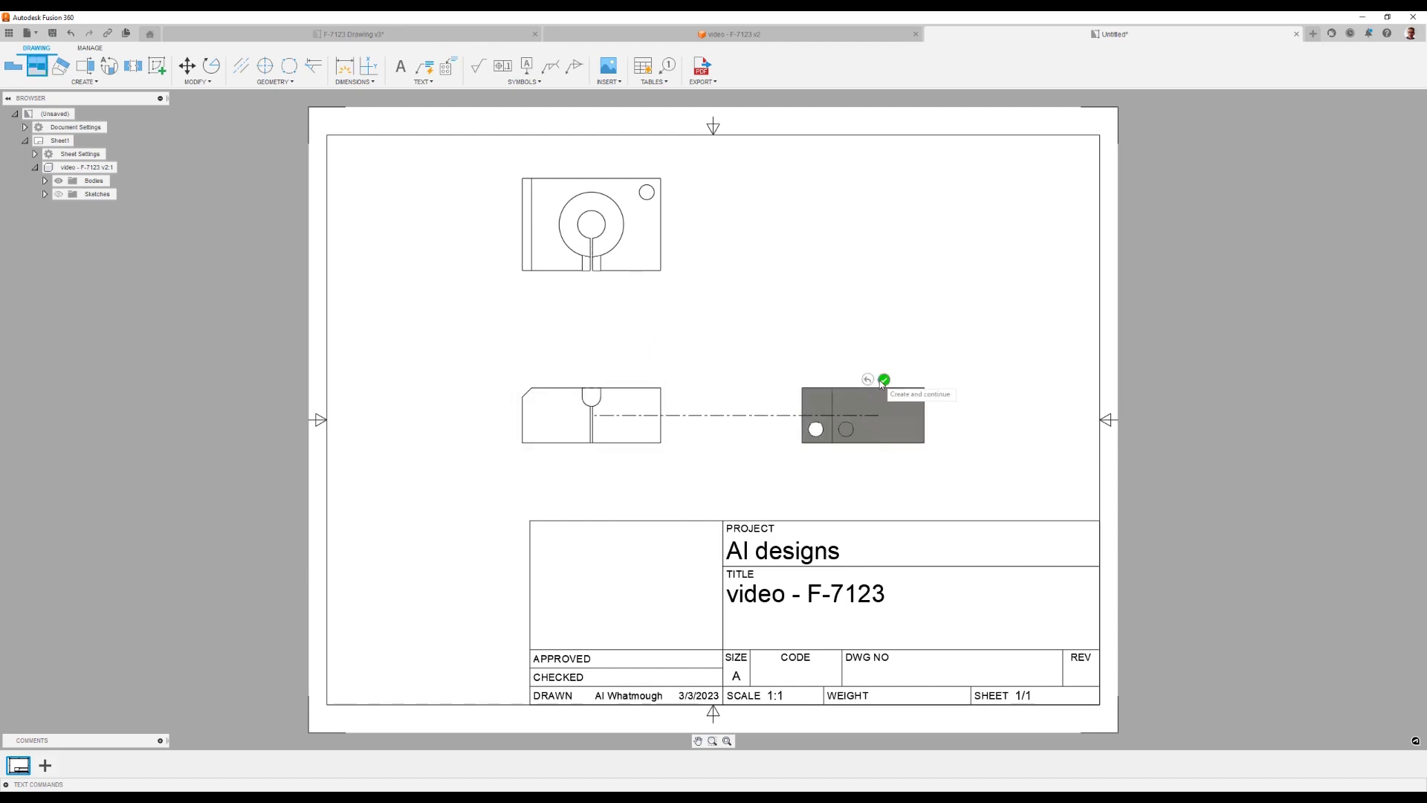
pyautogui.click(884, 379)
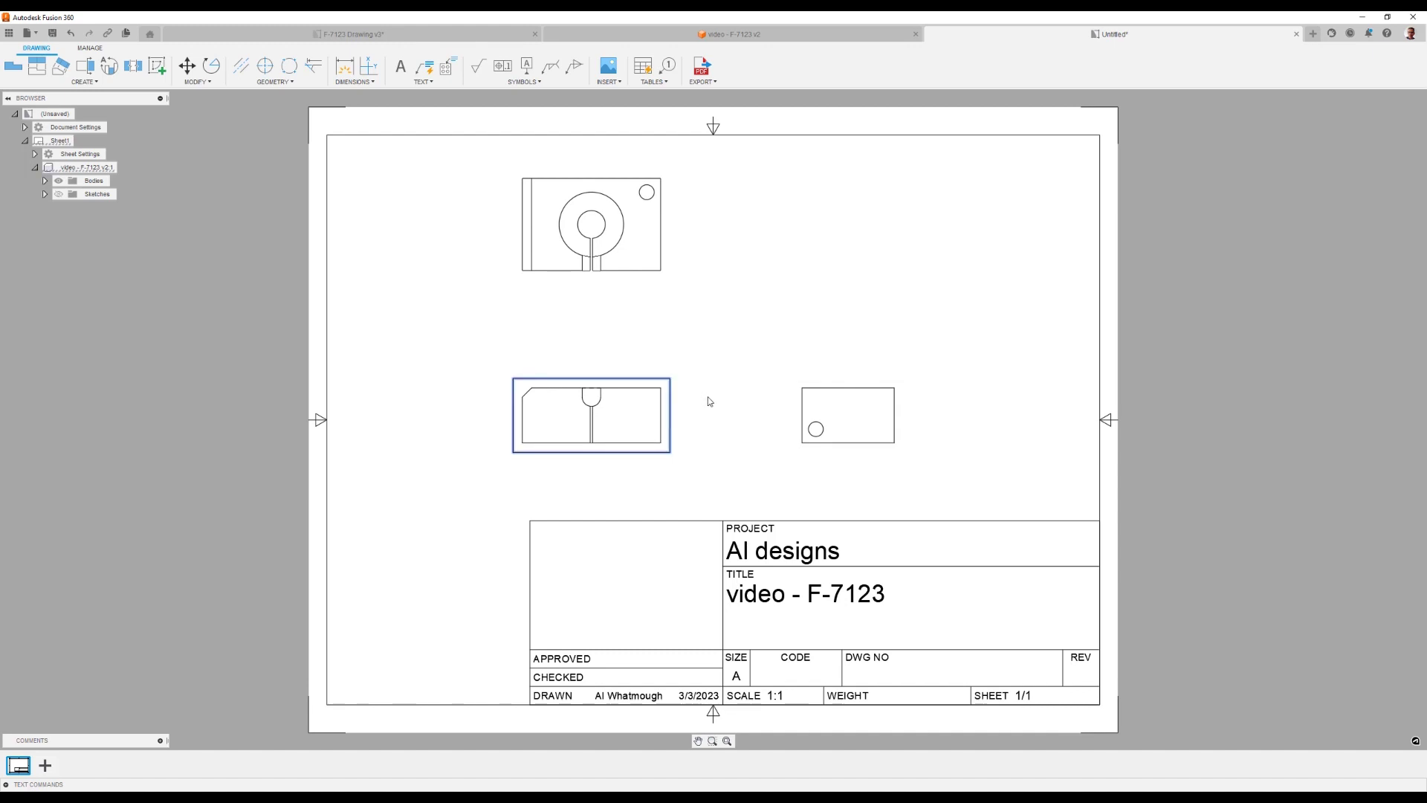
pyautogui.press('p')
pyautogui.click(658, 405)
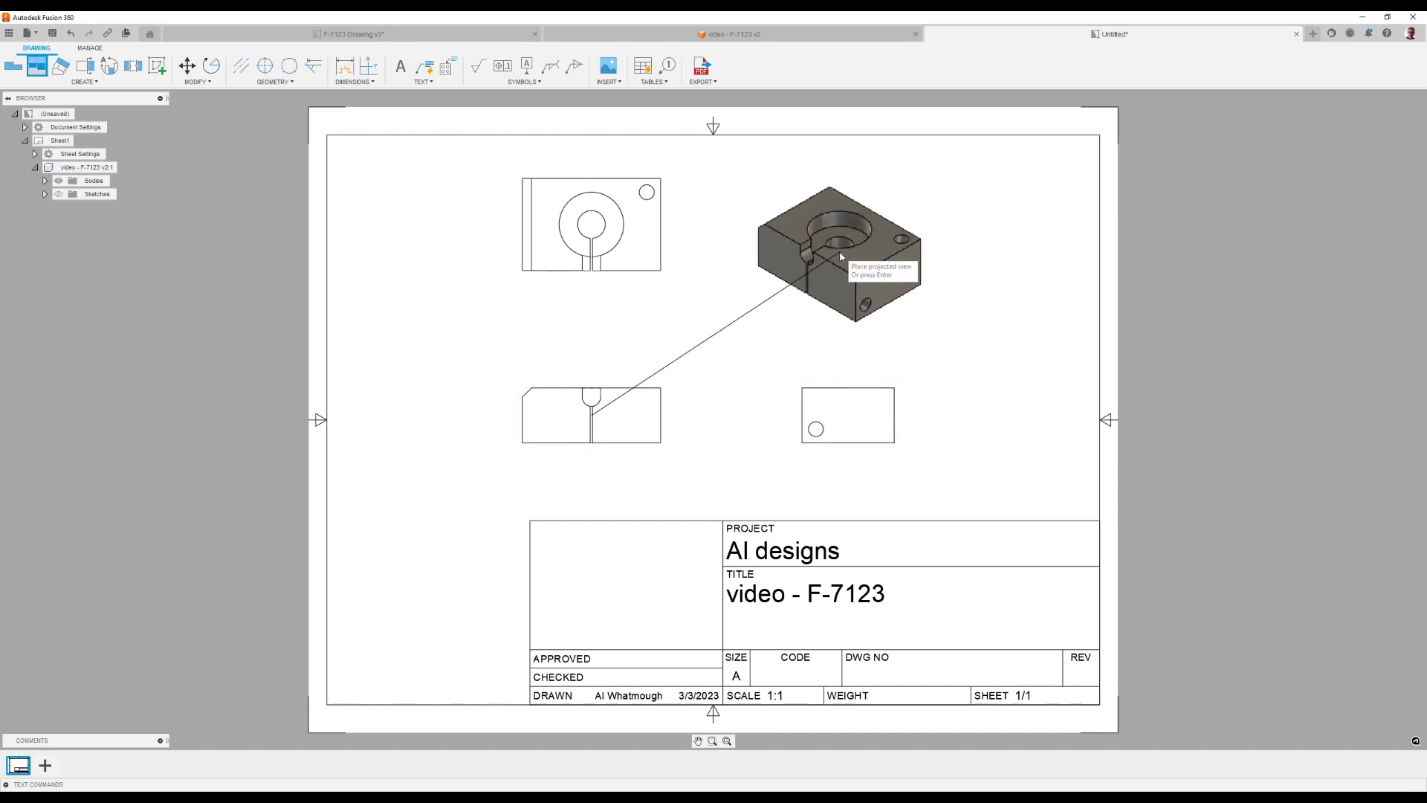
pyautogui.click(867, 237)
pyautogui.click(877, 232)
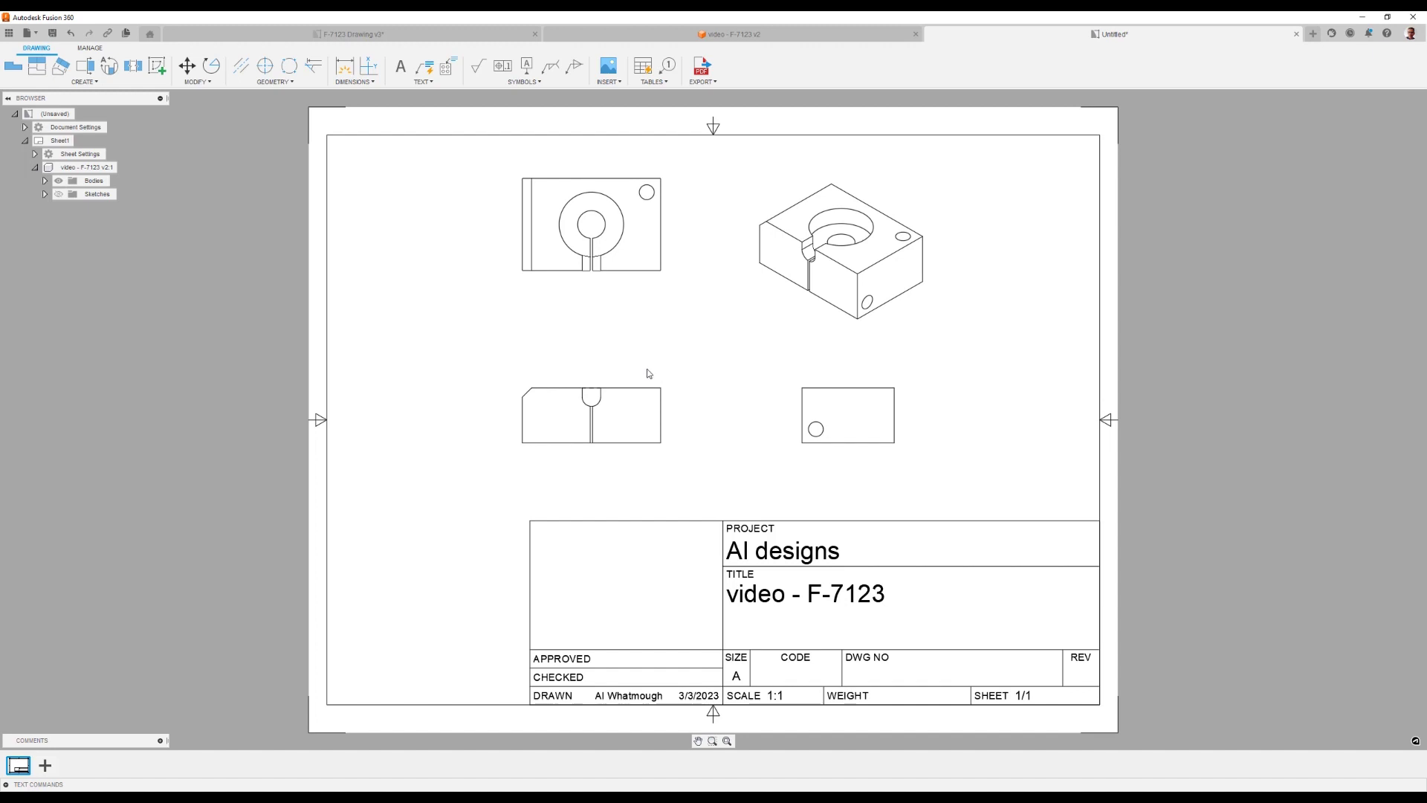
# Move the top, front, right-side and isometric views so they're aligned and evenly spaced.
pyautogui.moveTo(672, 394)
pyautogui.mouseDown()
pyautogui.moveTo(716, 372)
pyautogui.moveTo(677, 397)
pyautogui.mouseUp()
pyautogui.click(677, 396)
pyautogui.click(663, 282)
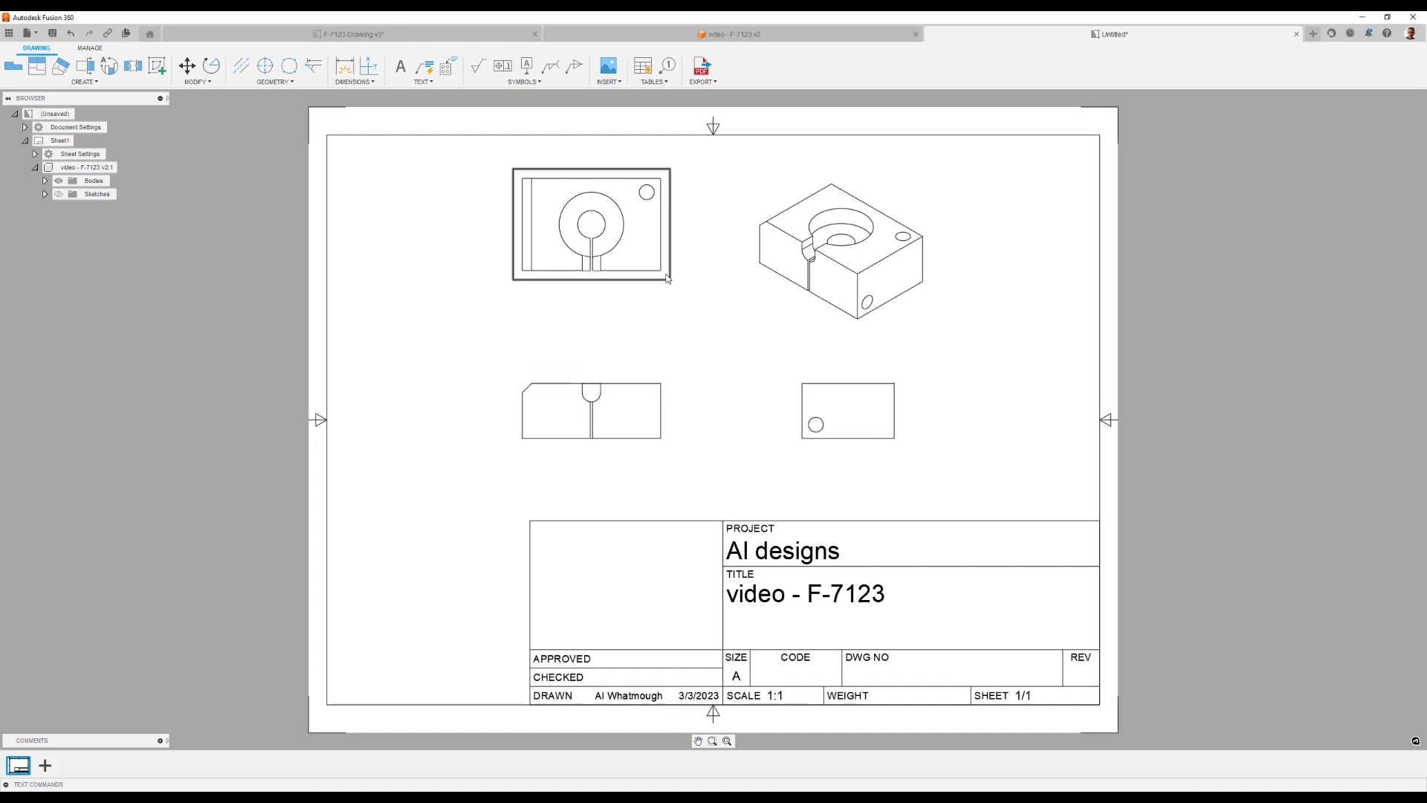
pyautogui.click(669, 280)
pyautogui.click(710, 287)
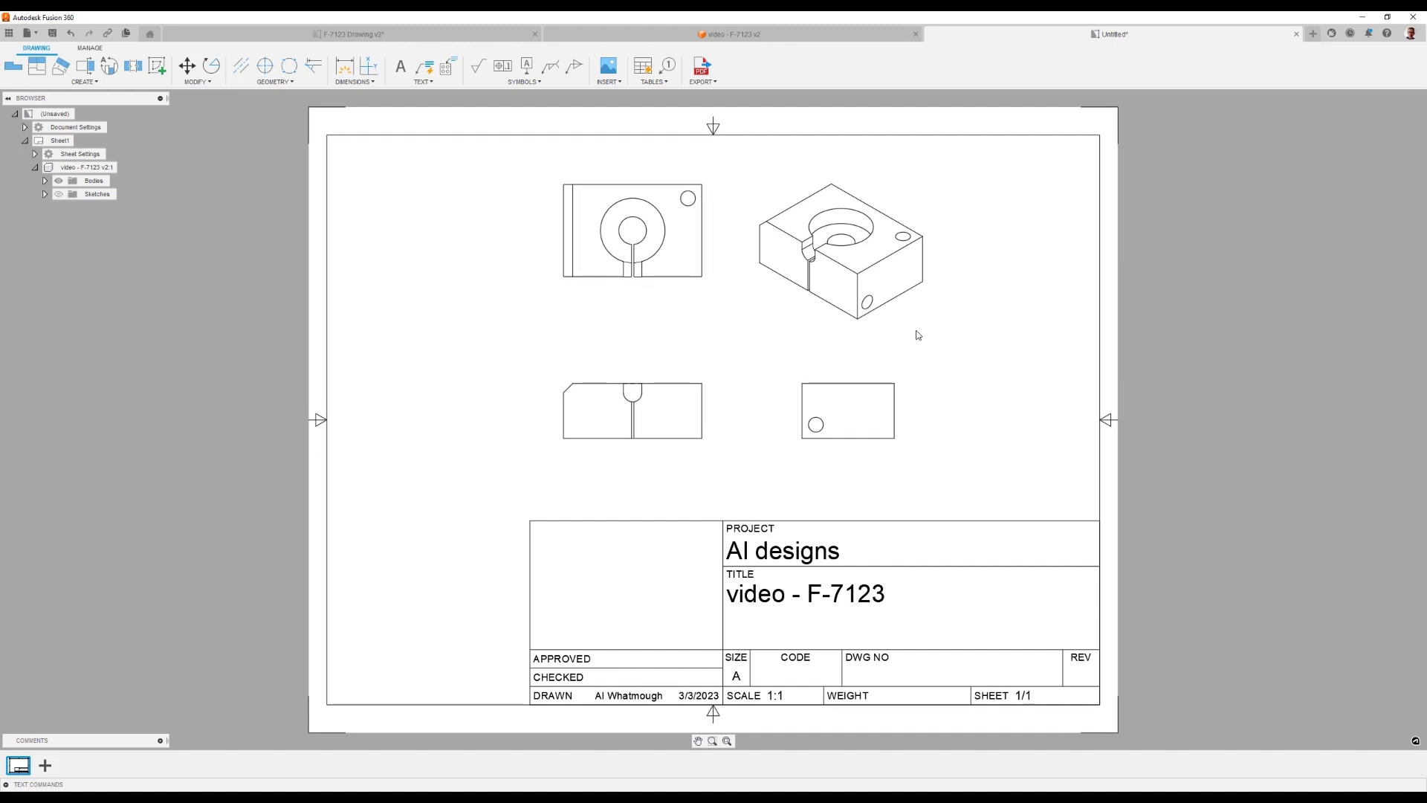
pyautogui.moveTo(921, 326); pyautogui.dragTo(957, 321)
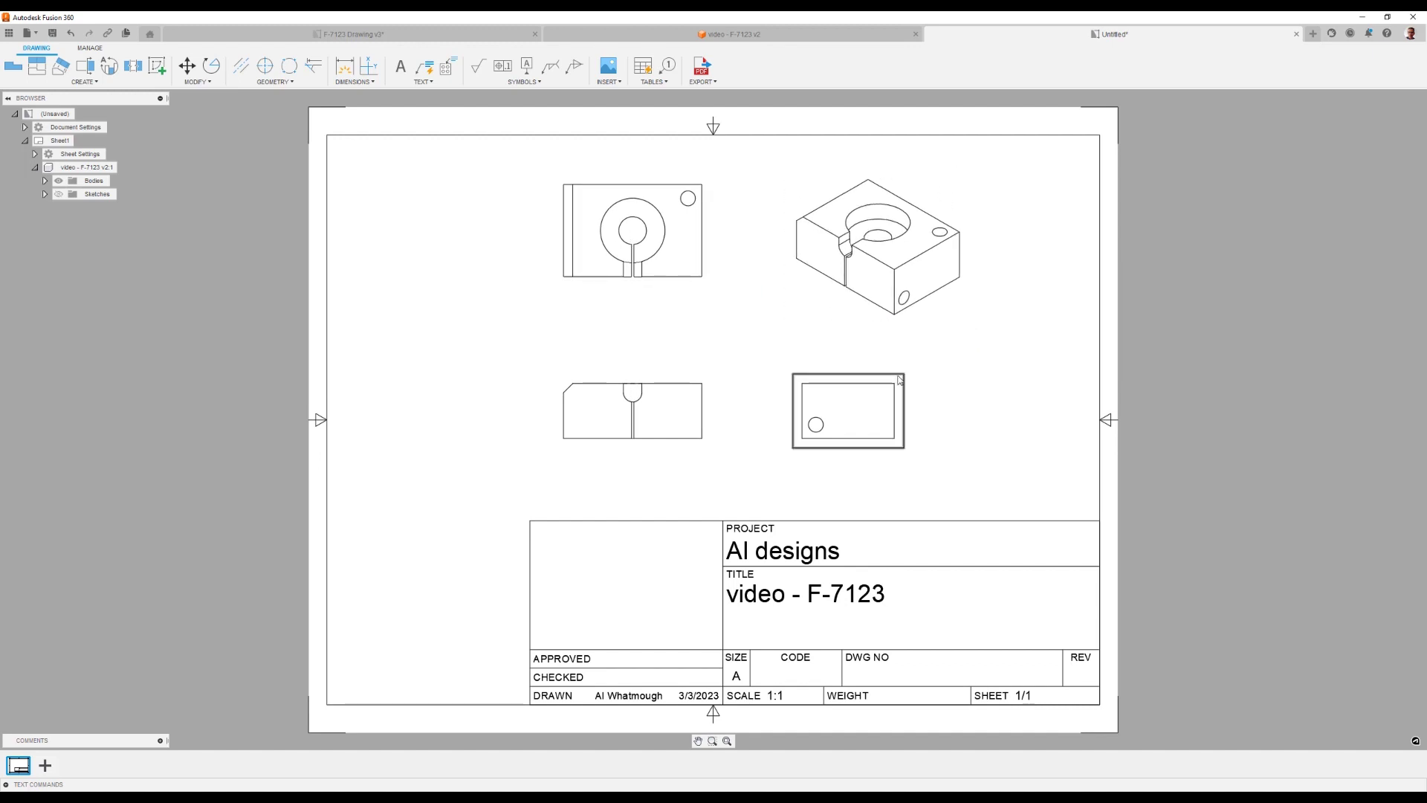
pyautogui.moveTo(899, 380); pyautogui.dragTo(935, 364)
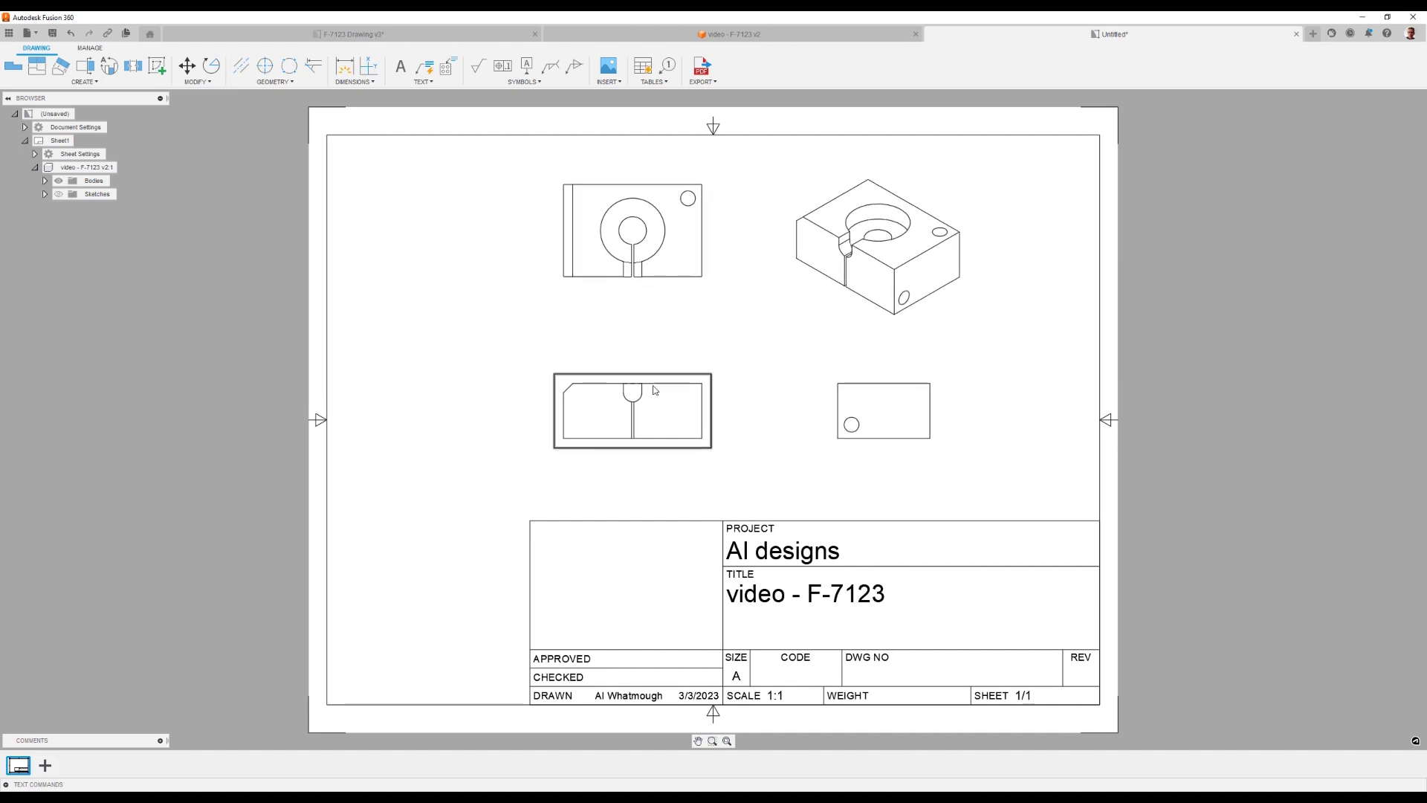
pyautogui.scroll(5, 637, 428)
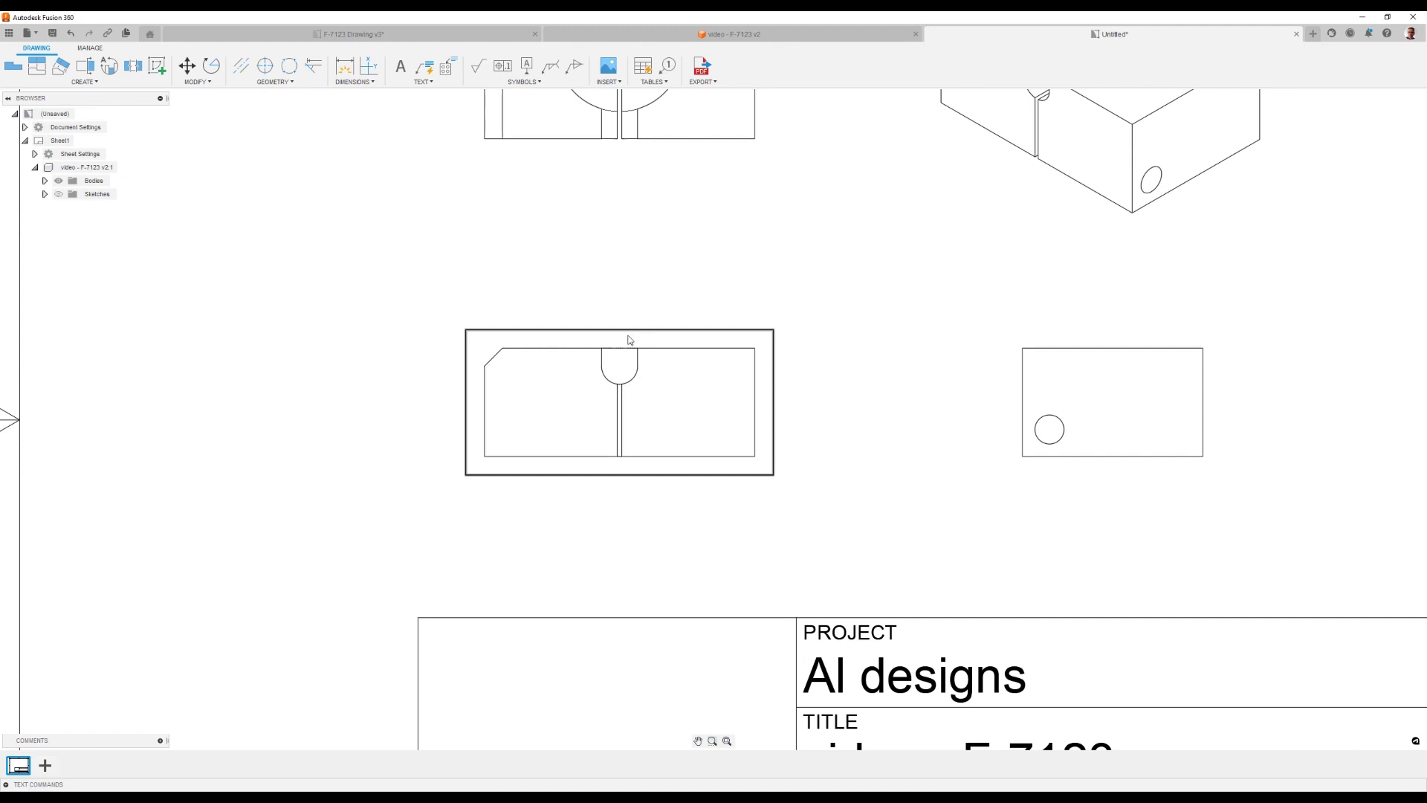
# Add Section A-A with a vertical cut line through the front view's slot.
pyautogui.click(84, 65)
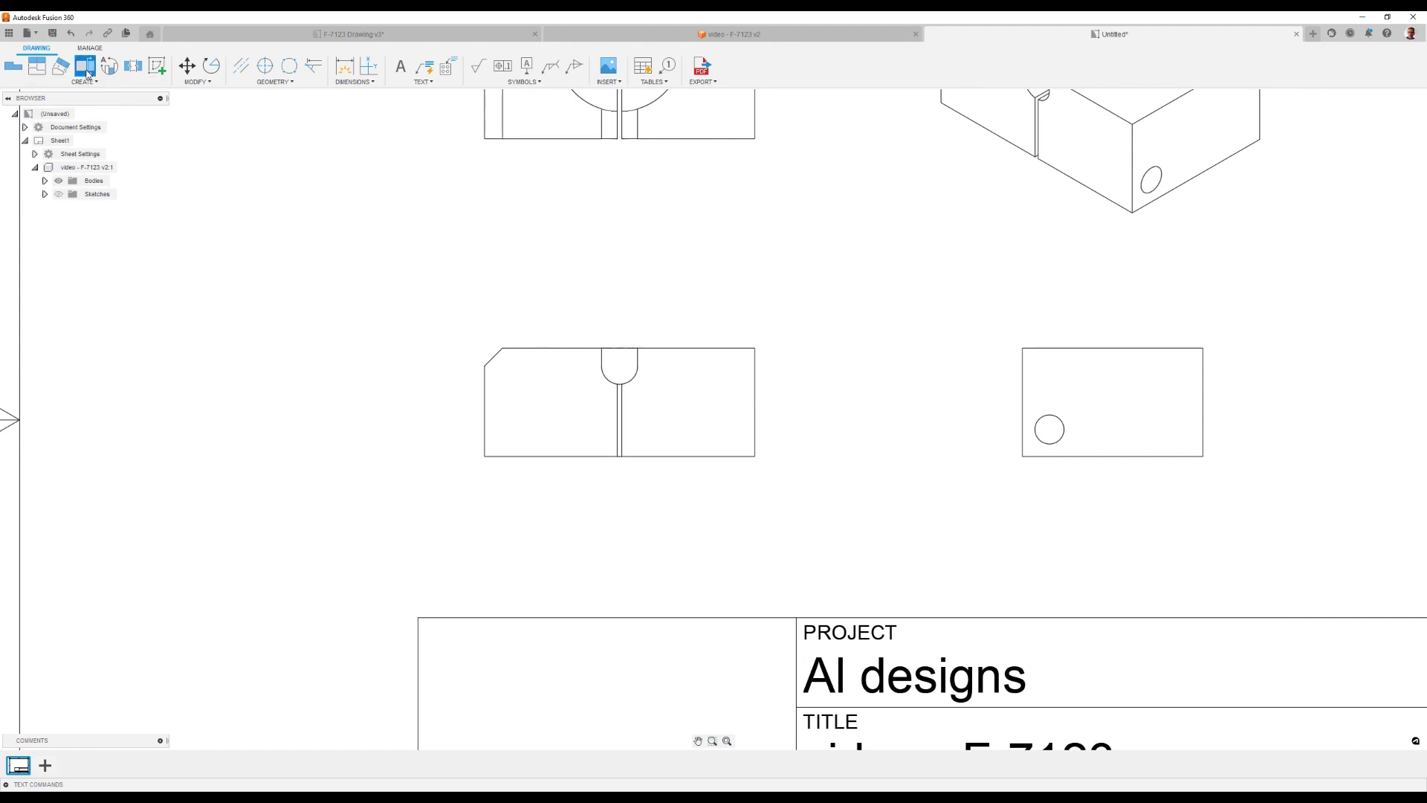
pyautogui.click(621, 351)
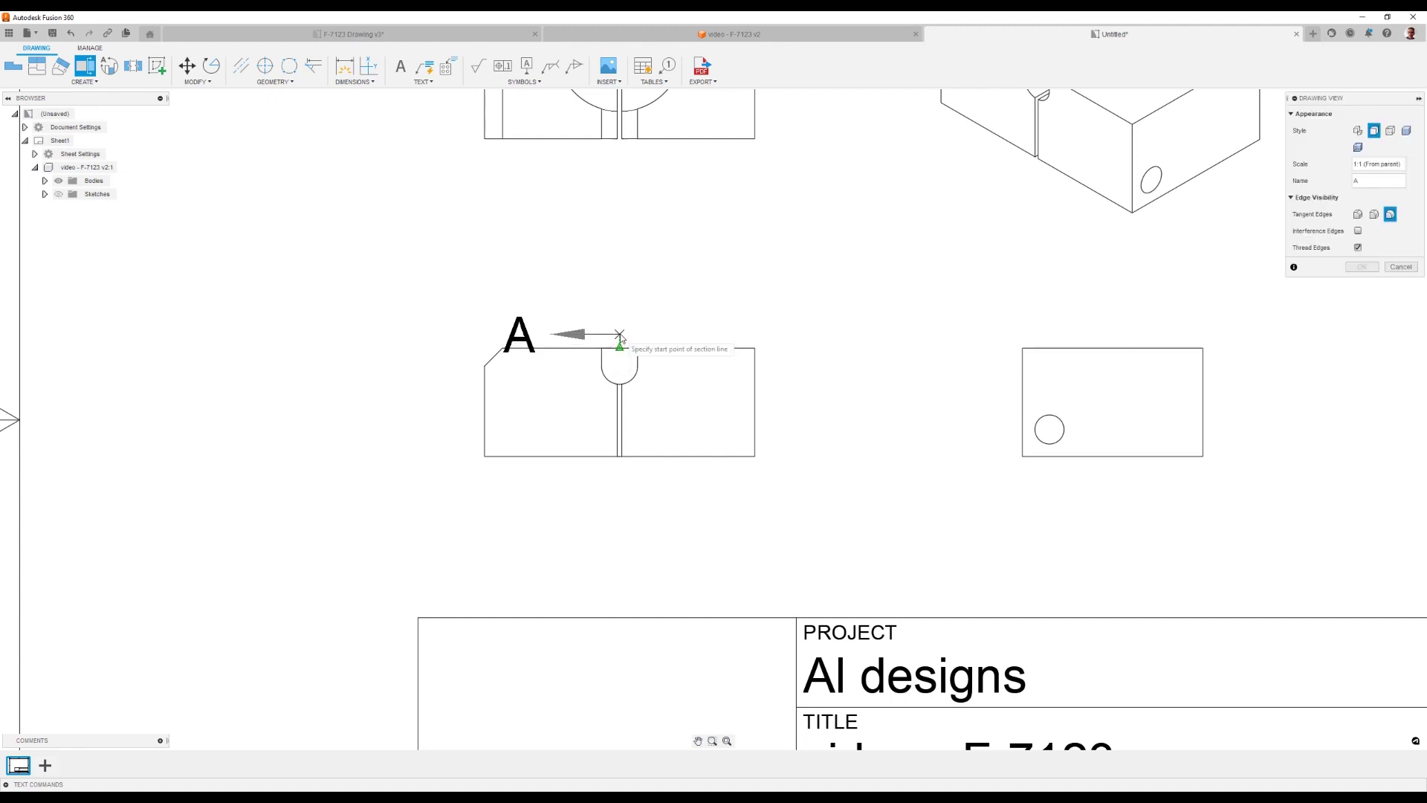
pyautogui.click(620, 324)
pyautogui.click(624, 503)
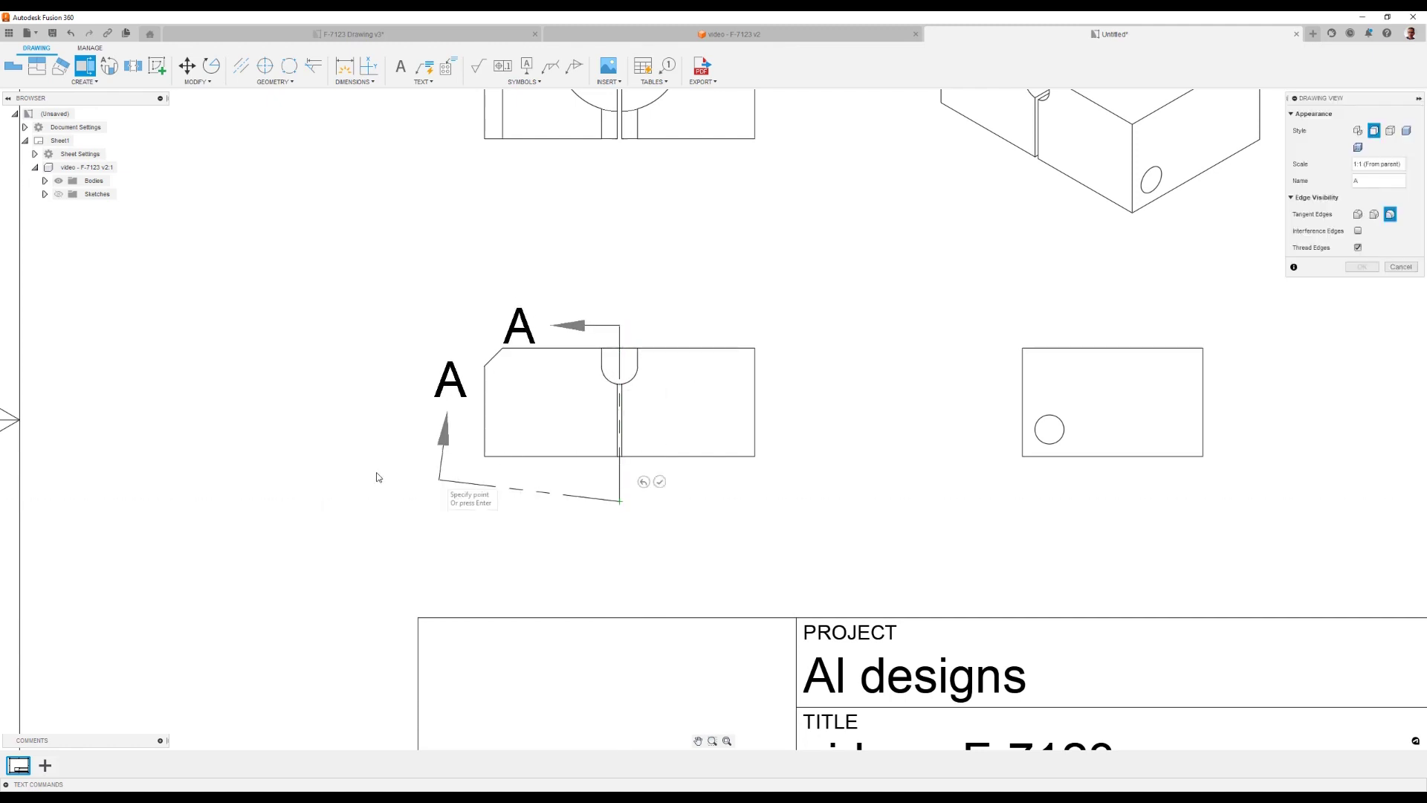
pyautogui.press('Return')
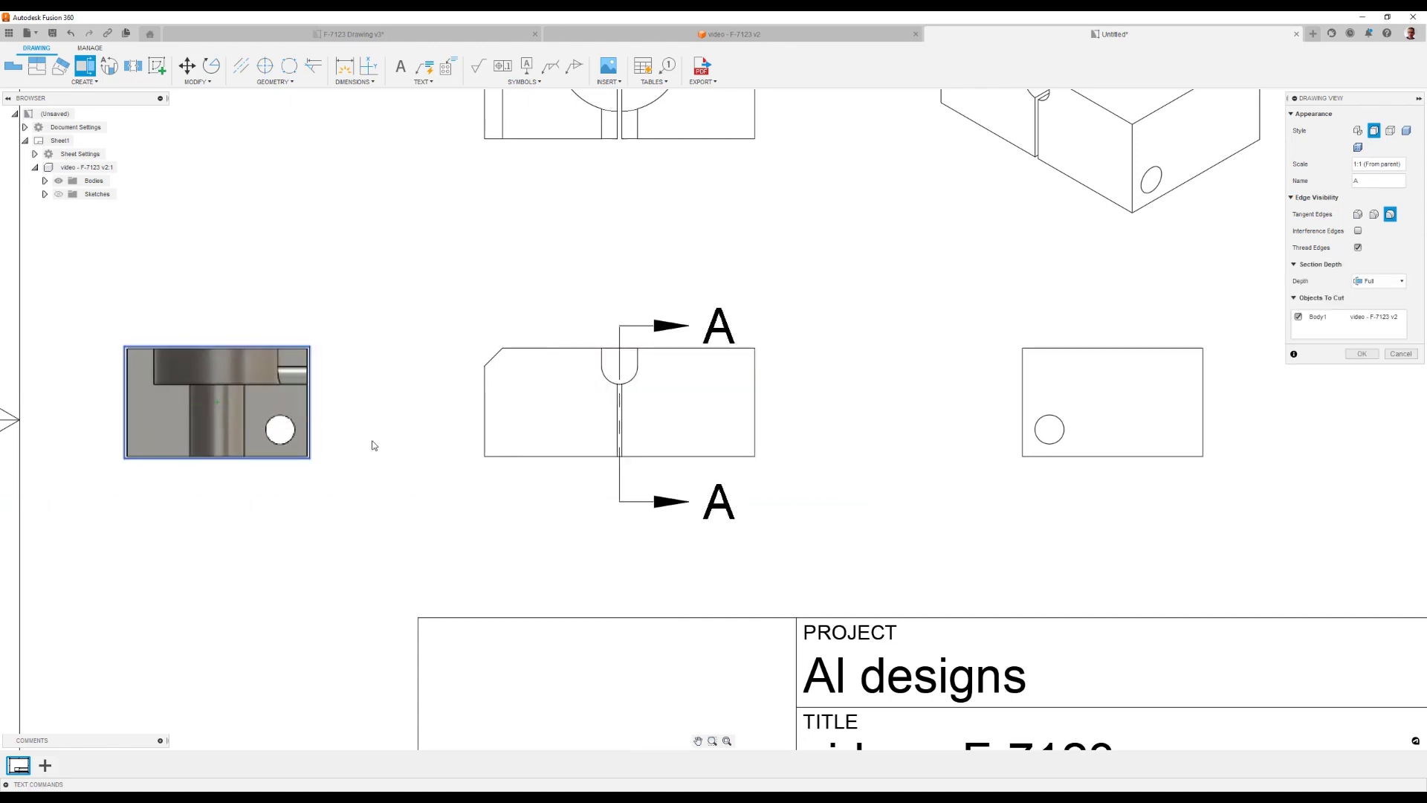
pyautogui.click(1362, 354)
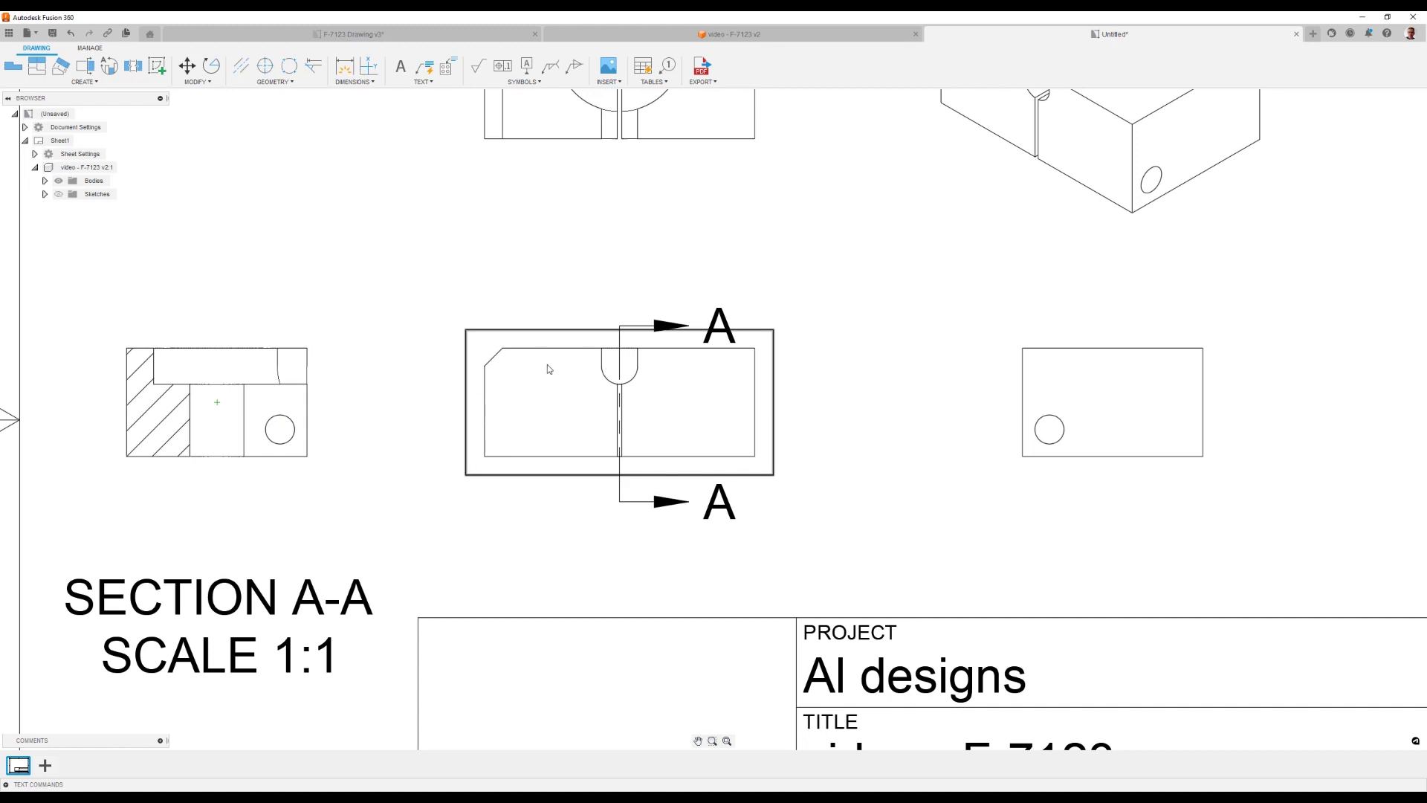
pyautogui.scroll(-3, 547, 364)
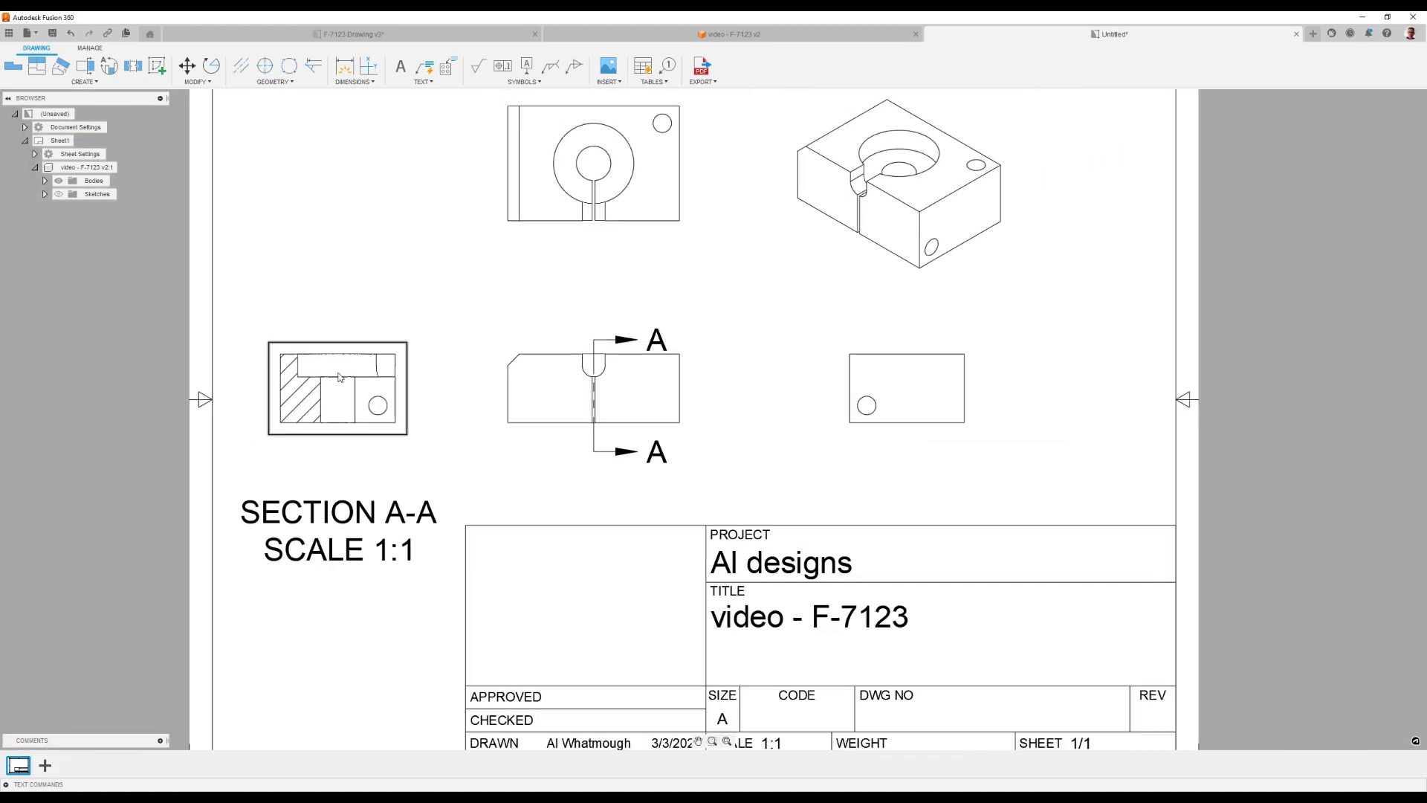
# Set the isometric view's style to Shaded.
pyautogui.click(1006, 248)
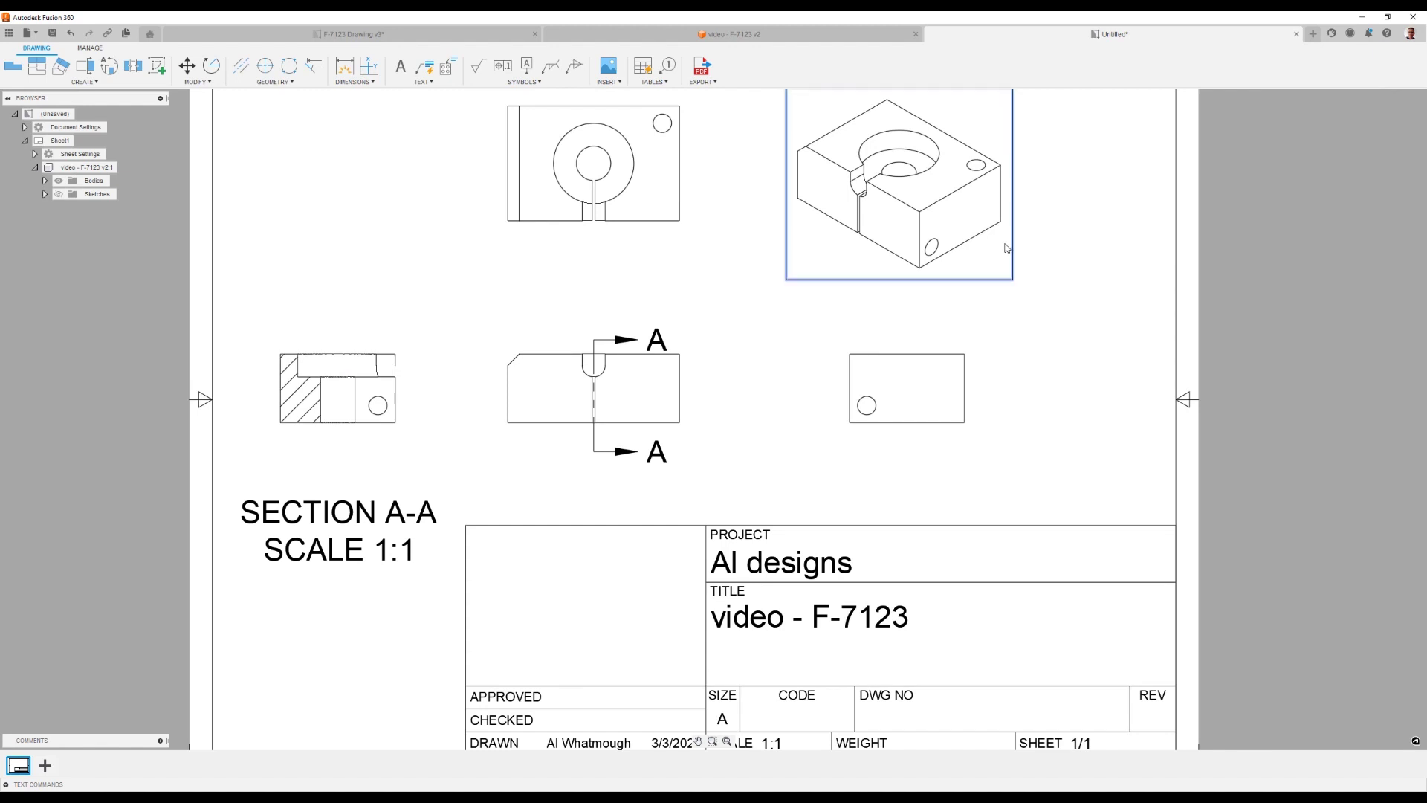
pyautogui.doubleClick(1007, 248)
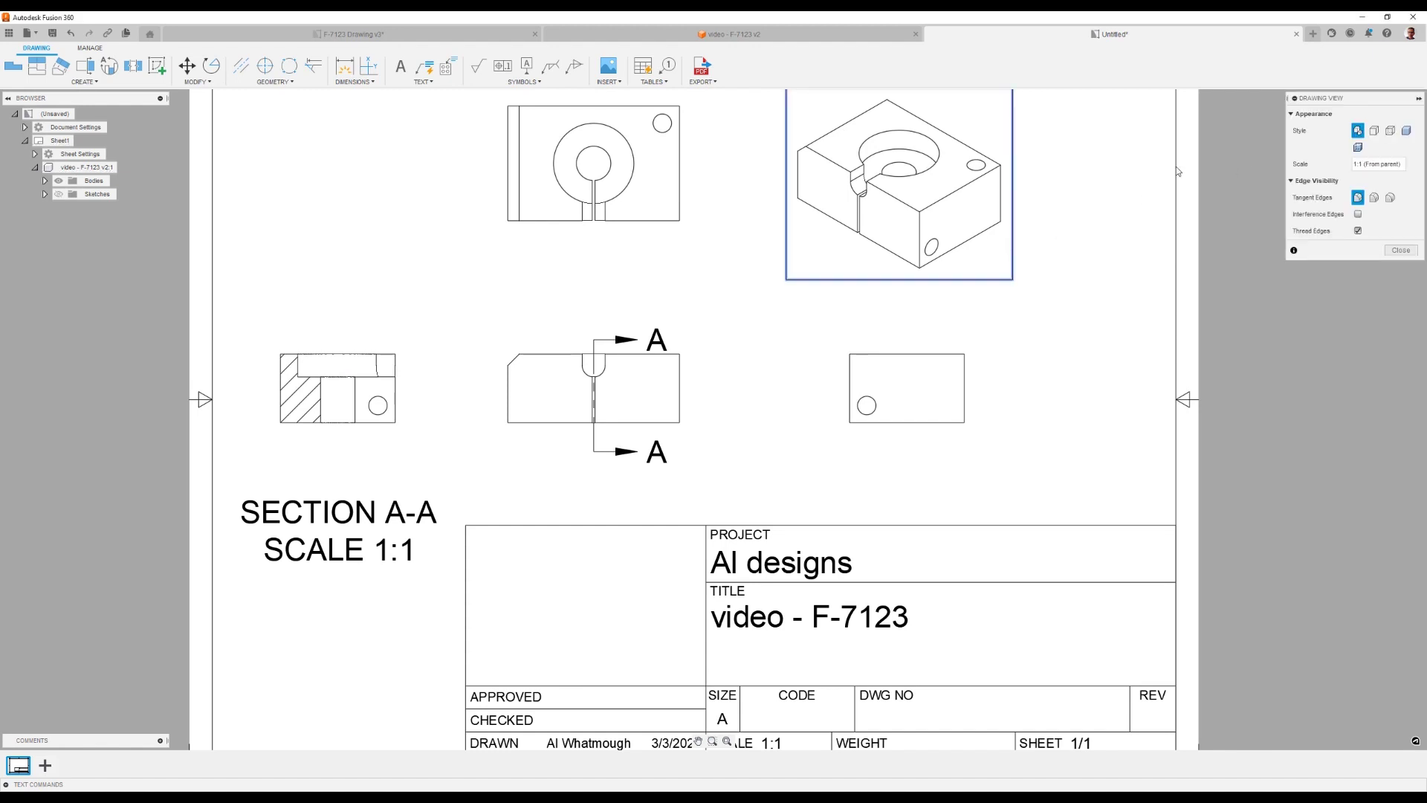
pyautogui.click(1405, 131)
pyautogui.scroll(-2, 1064, 211)
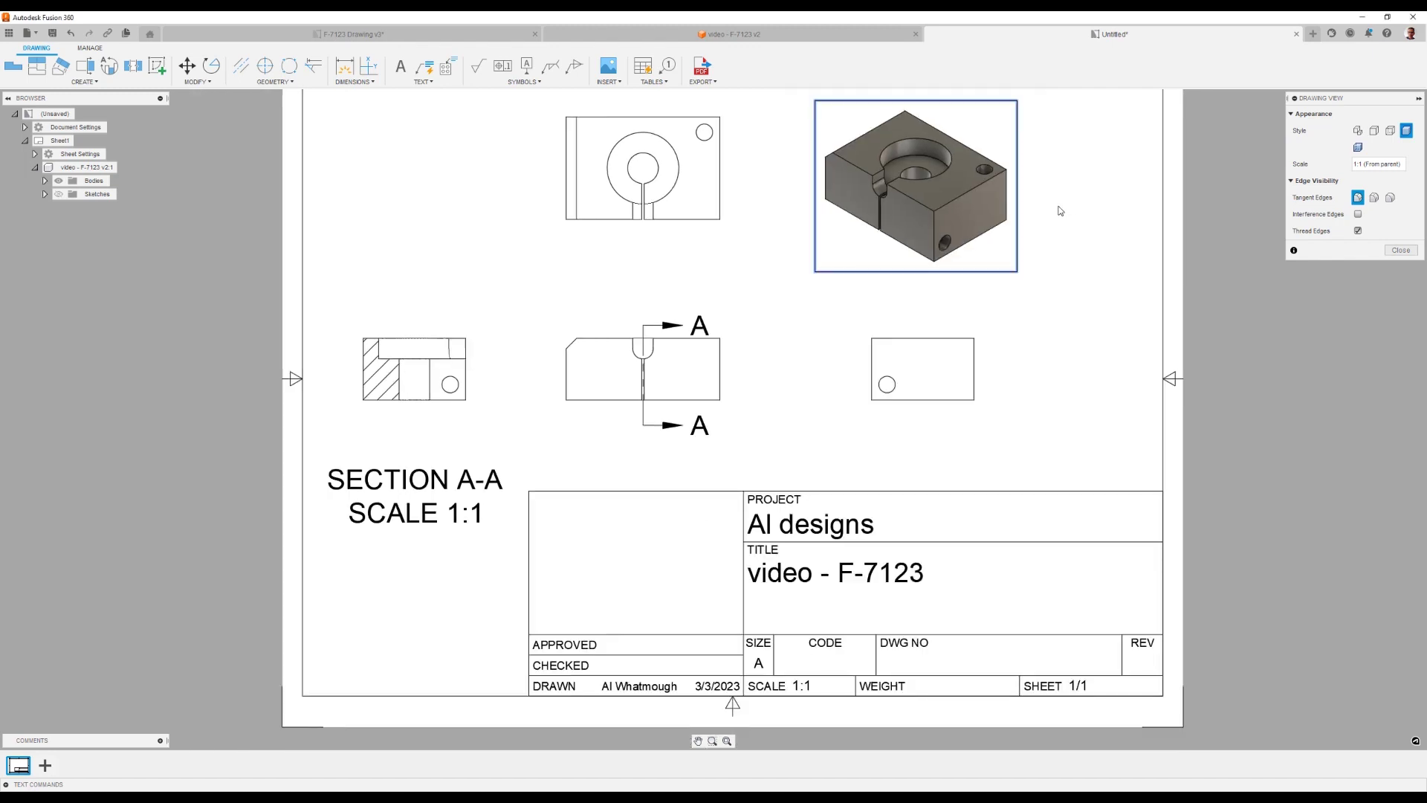
pyautogui.scroll(-1, 740, 264)
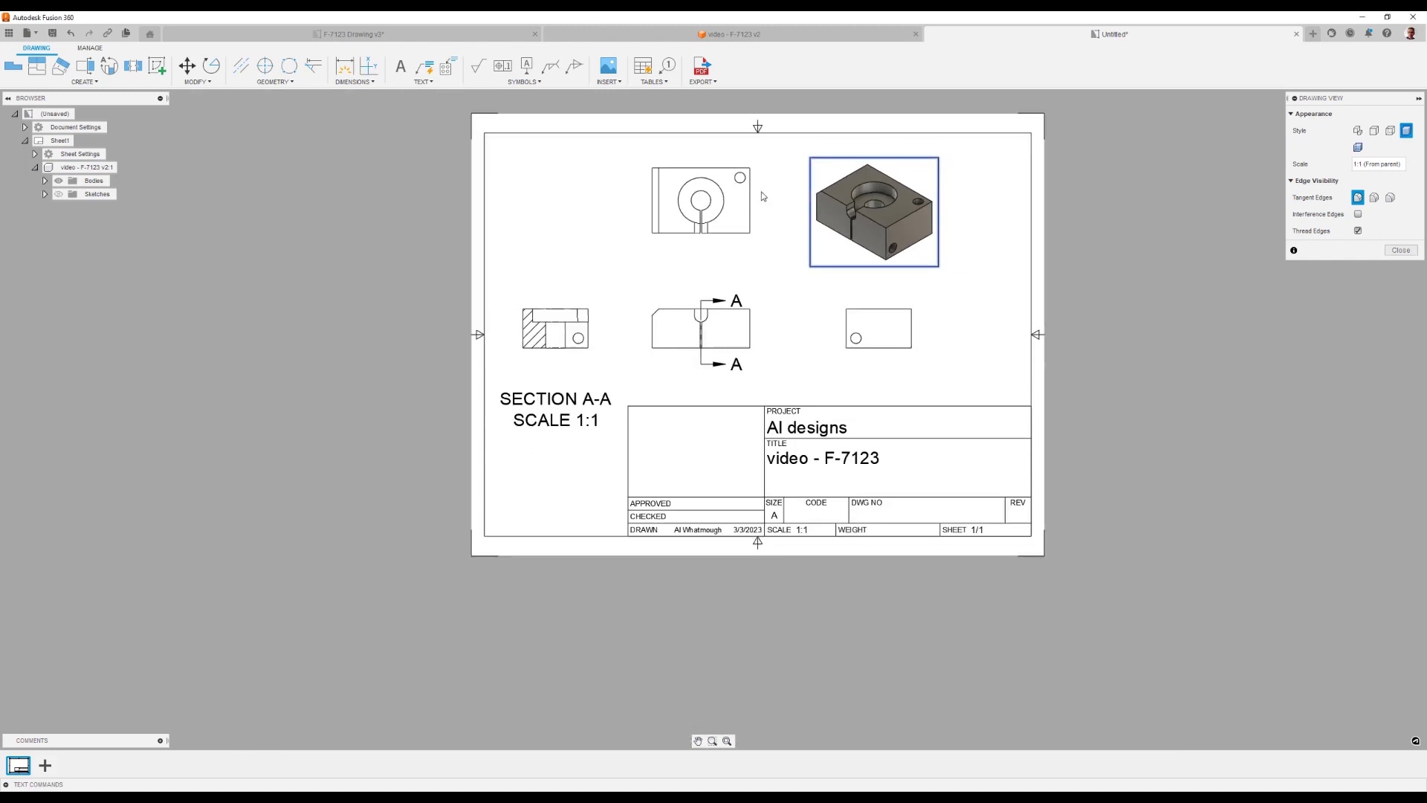
pyautogui.scroll(3, 764, 191)
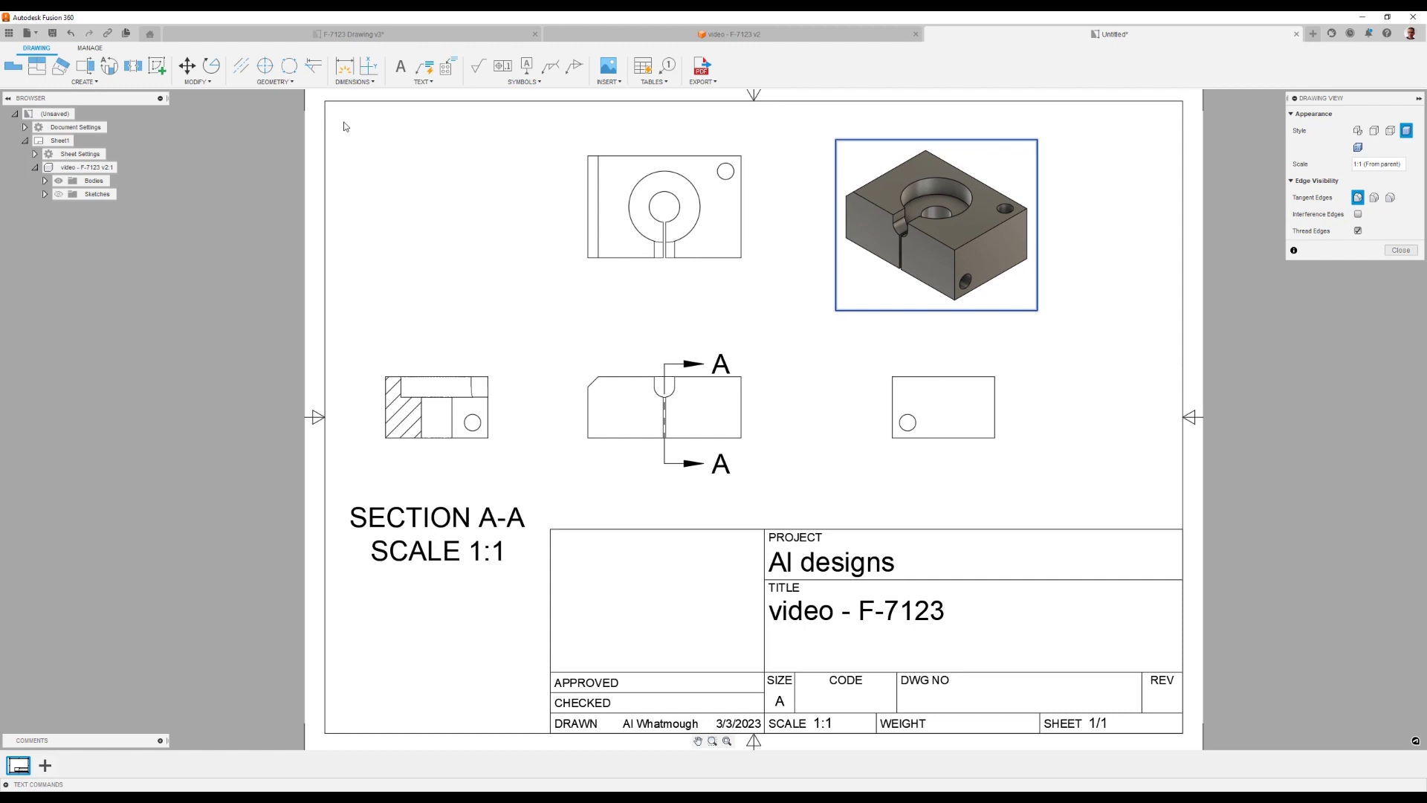
# Dimension the top view with a 1.25 height and a 1.88 width.
pyautogui.click(346, 67)
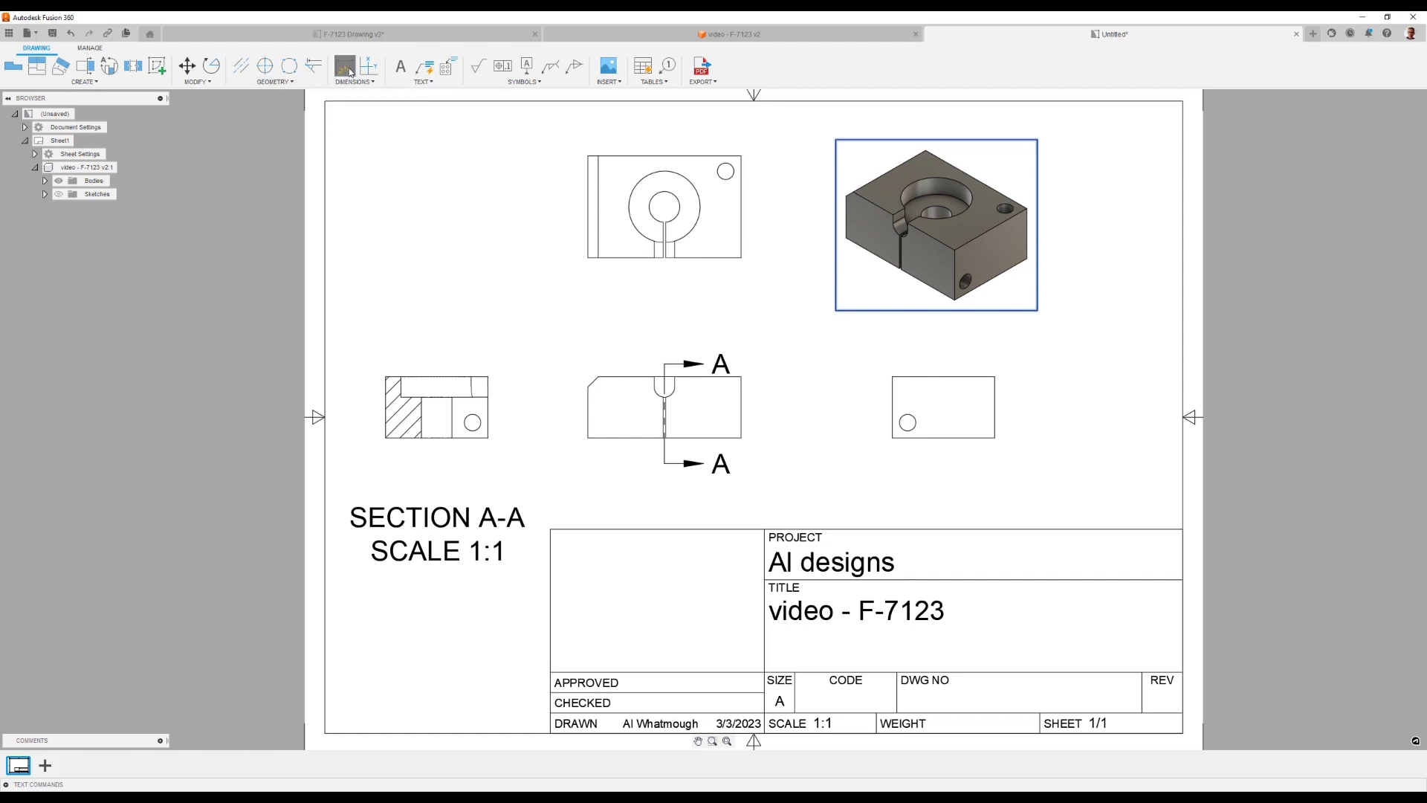
pyautogui.click(589, 233)
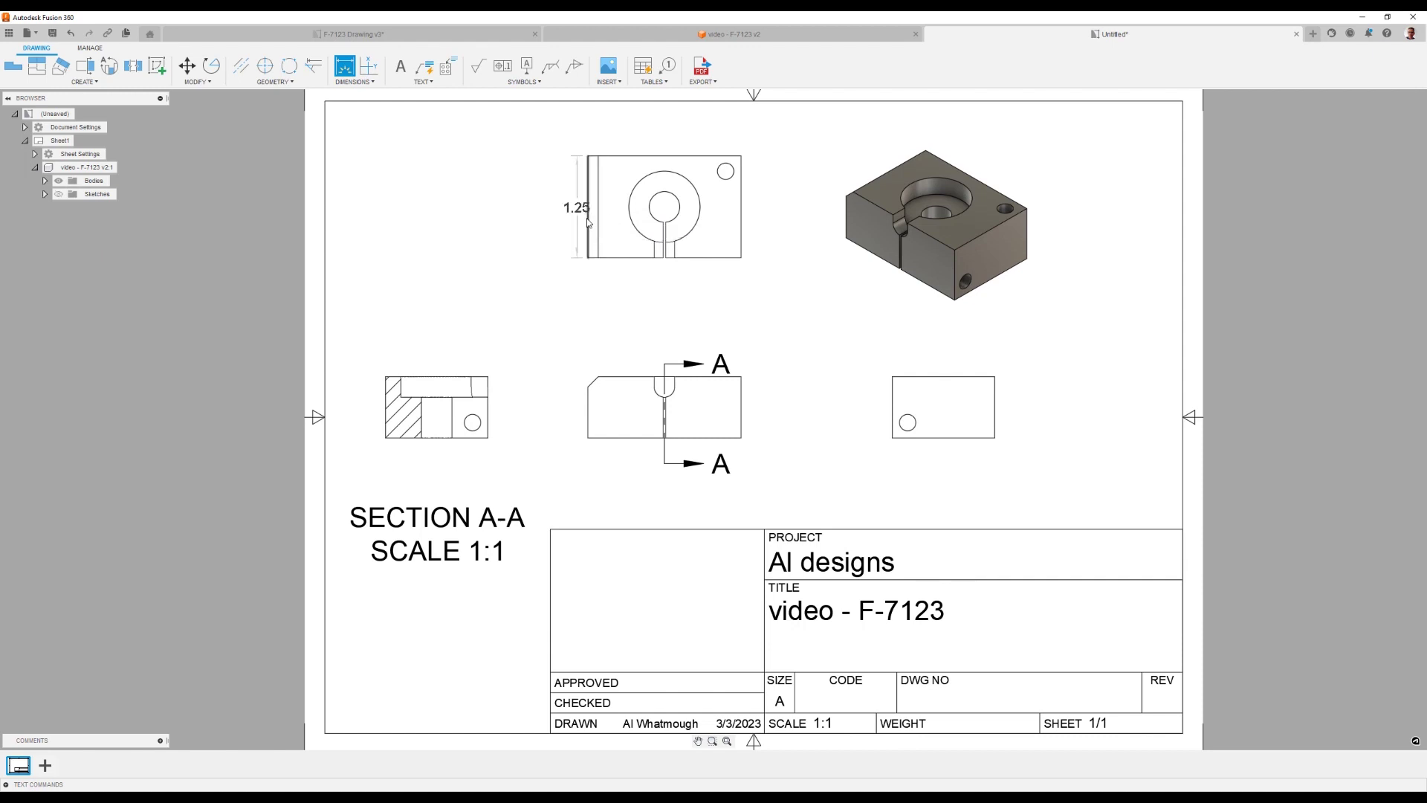
pyautogui.click(528, 215)
pyautogui.click(587, 231)
pyautogui.click(740, 253)
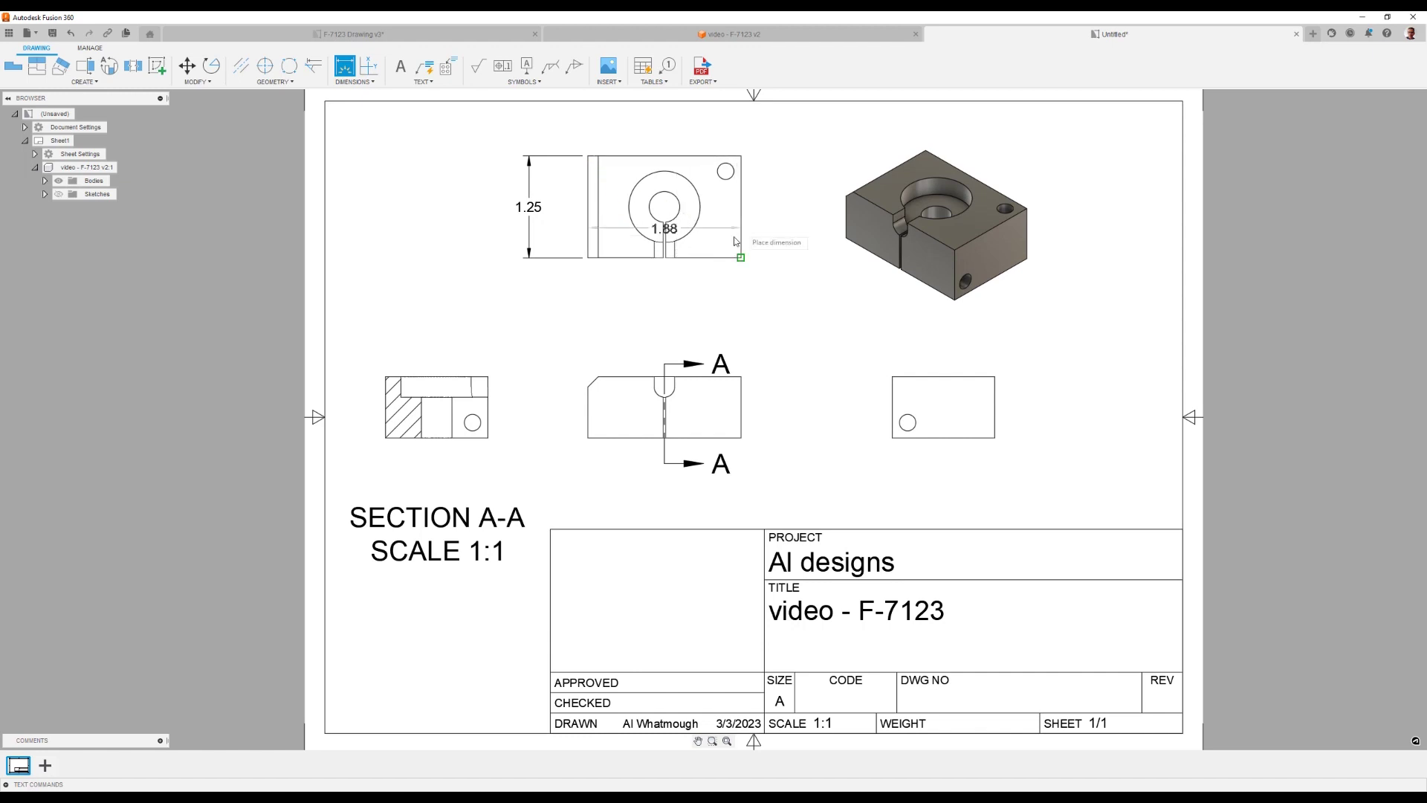
pyautogui.click(744, 312)
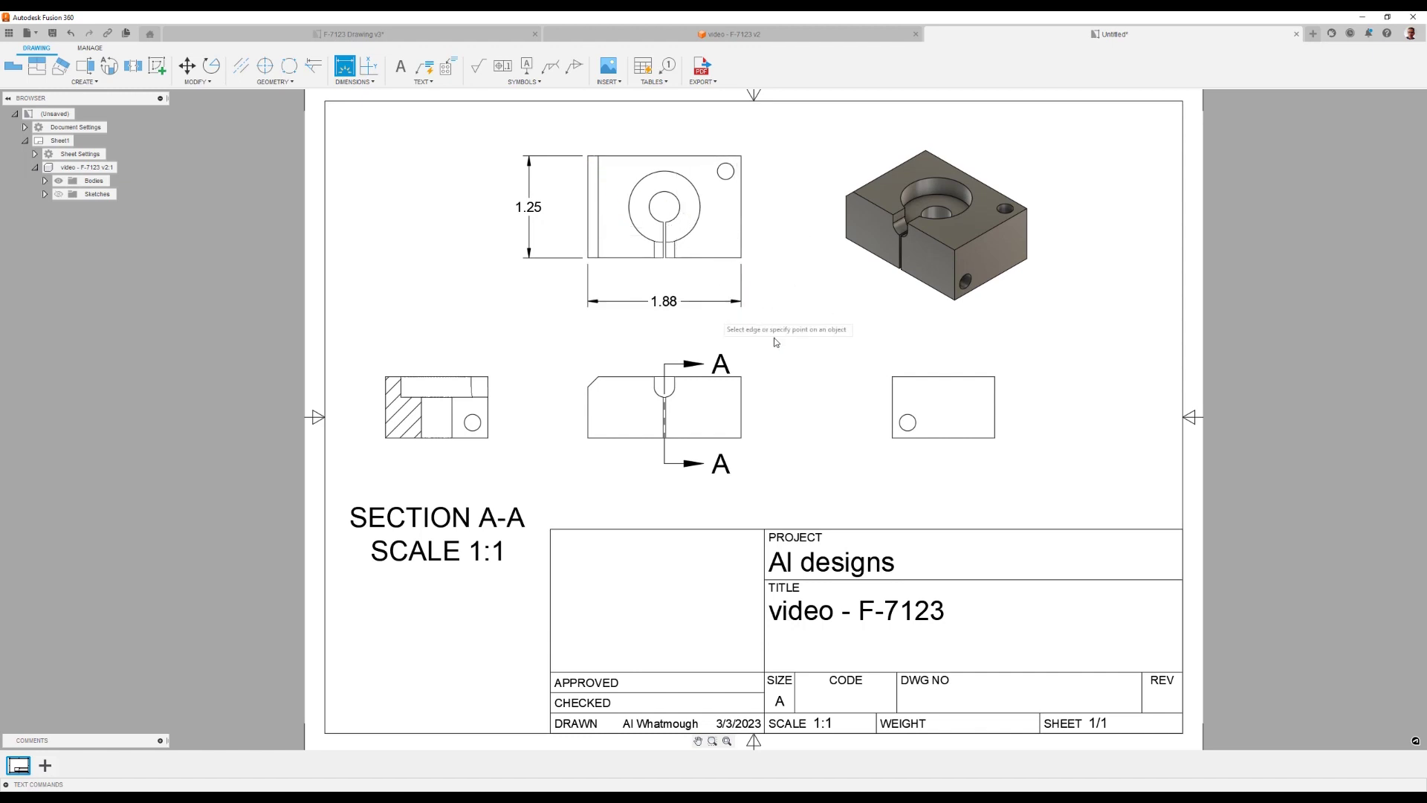
# Add the .75 height dimension to the front view, then open the 1.88 dimension for editing.
pyautogui.click(741, 405)
pyautogui.click(775, 411)
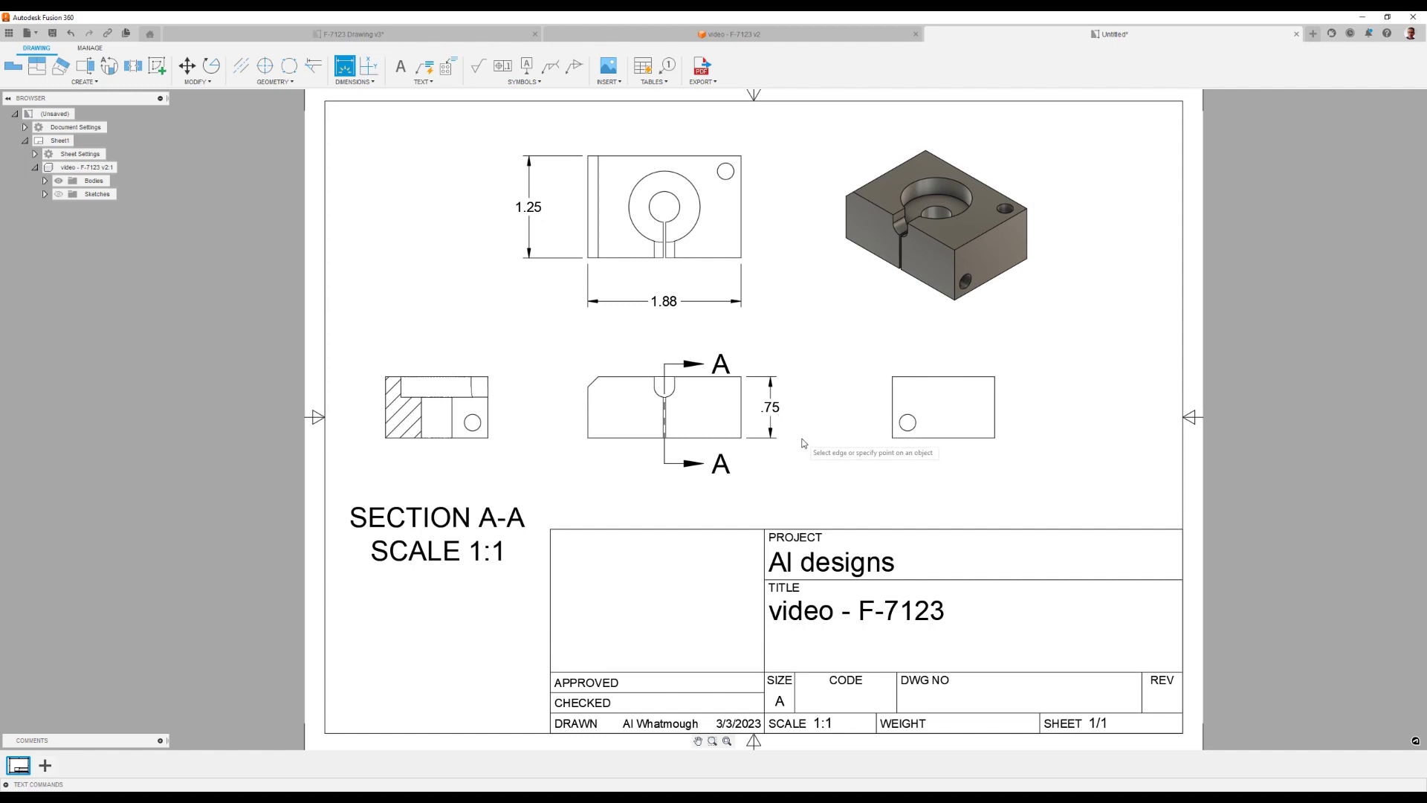
pyautogui.click(664, 387)
pyautogui.press('Escape')
pyautogui.click(671, 308)
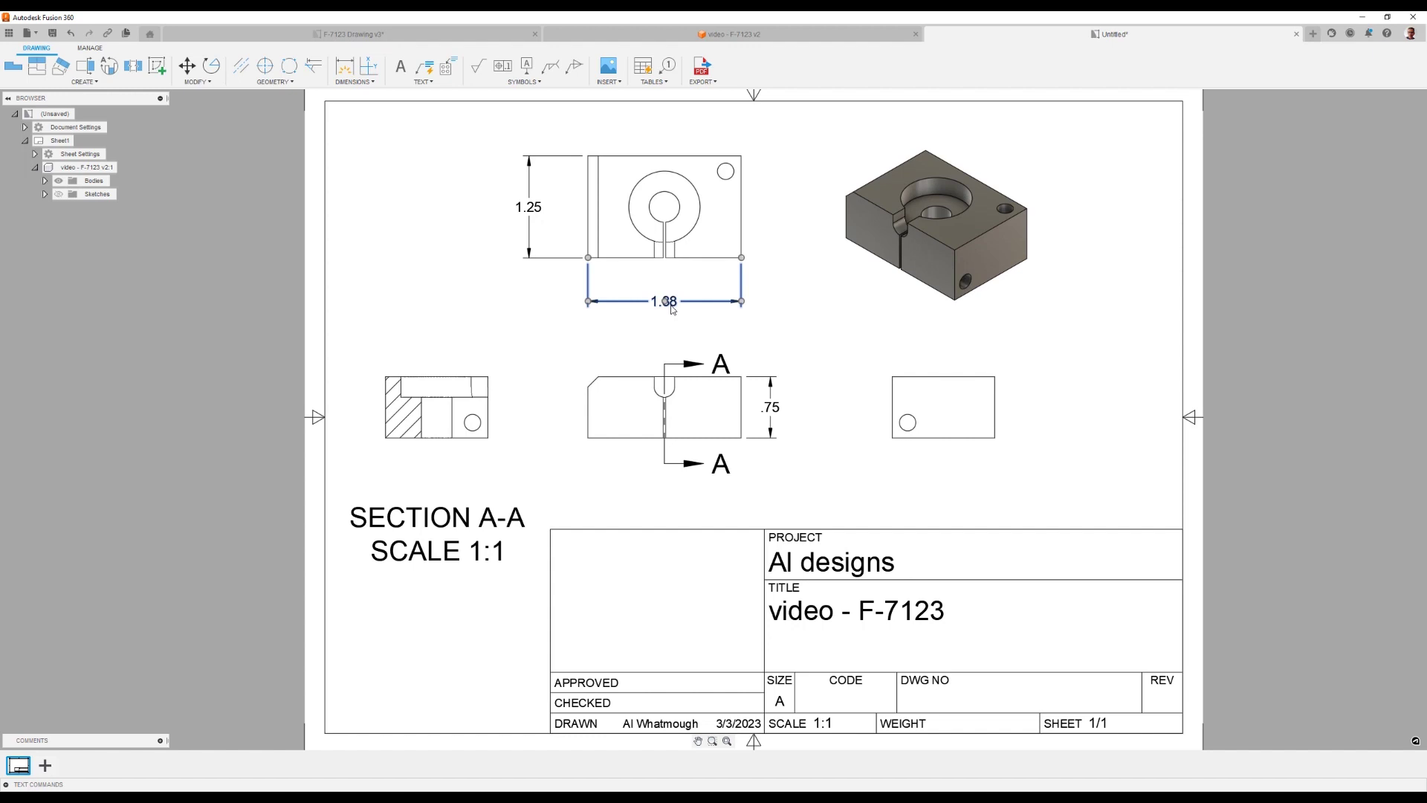
pyautogui.doubleClick(671, 307)
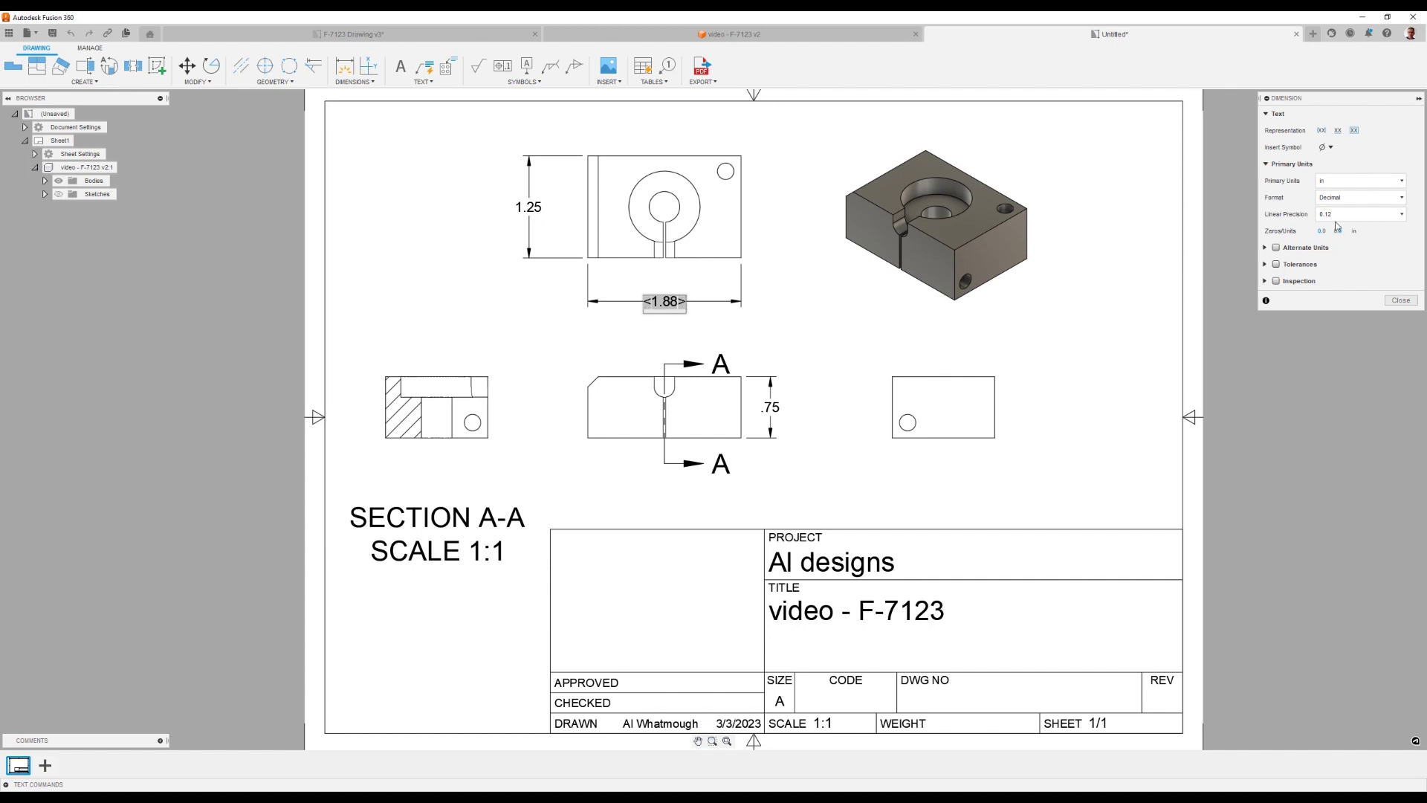
# Show the width dimension as 1.875 using 0.123 linear precision.
pyautogui.click(1371, 214)
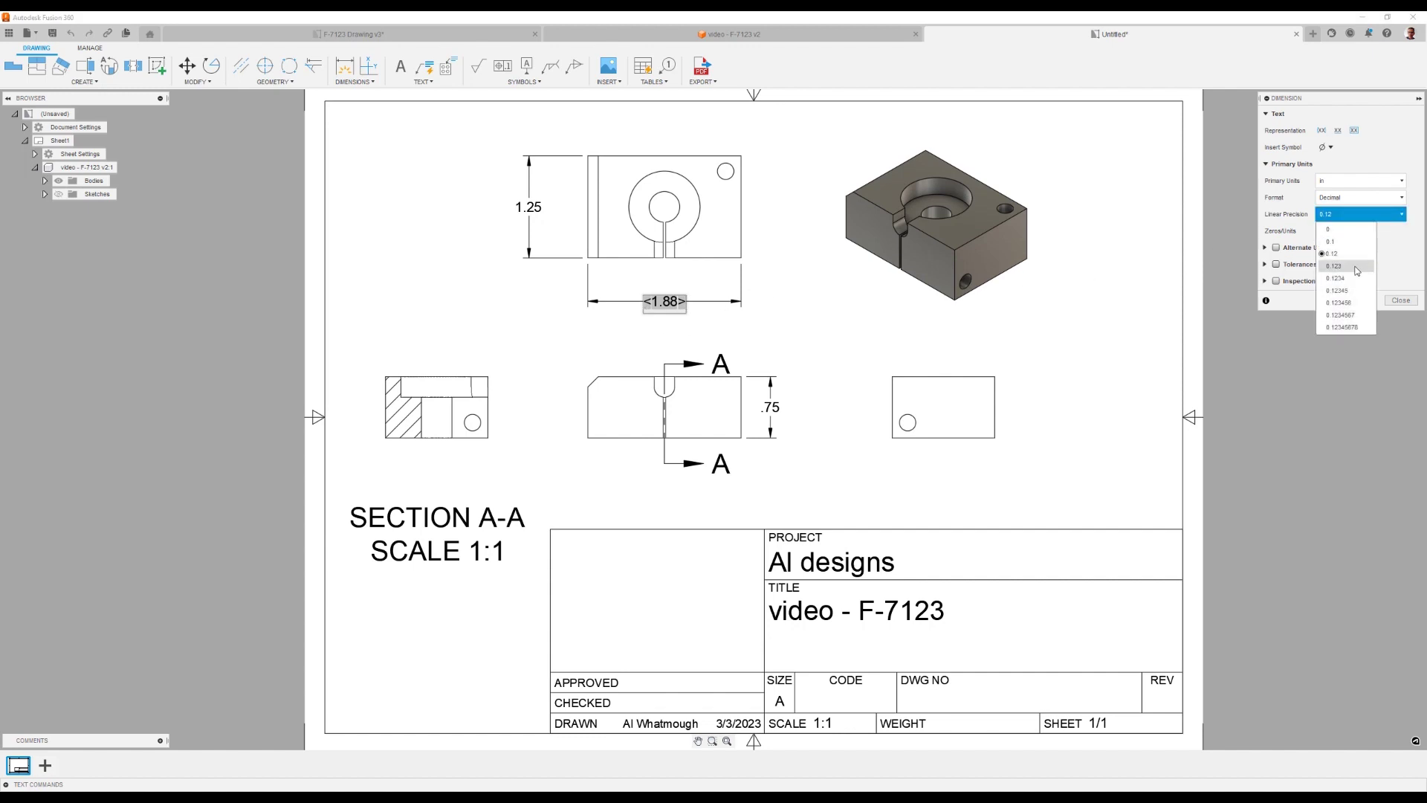
pyautogui.click(1341, 266)
pyautogui.click(874, 309)
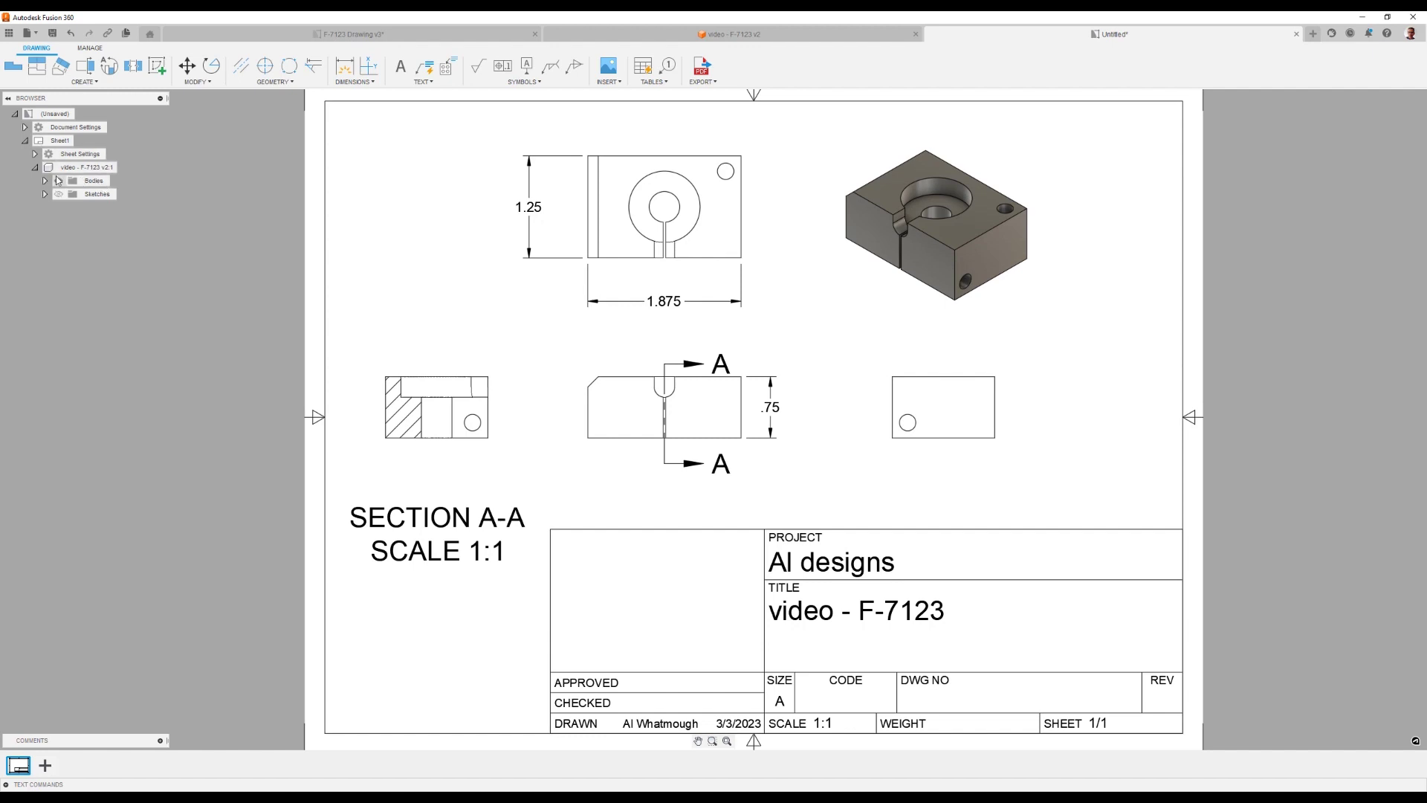
# Set the document's default Dimension Units linear precision to 0.123.
pyautogui.click(35, 155)
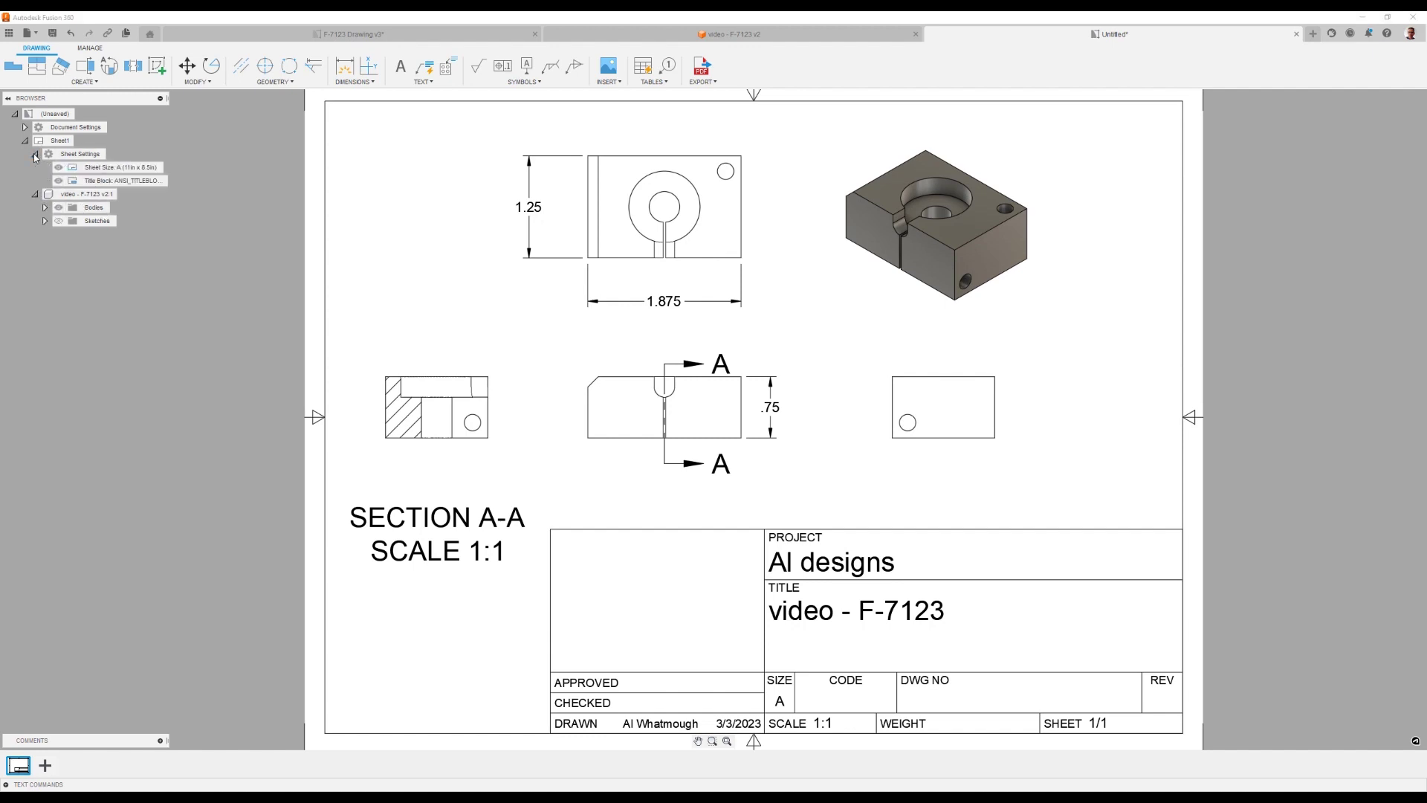
pyautogui.click(35, 154)
pyautogui.click(24, 127)
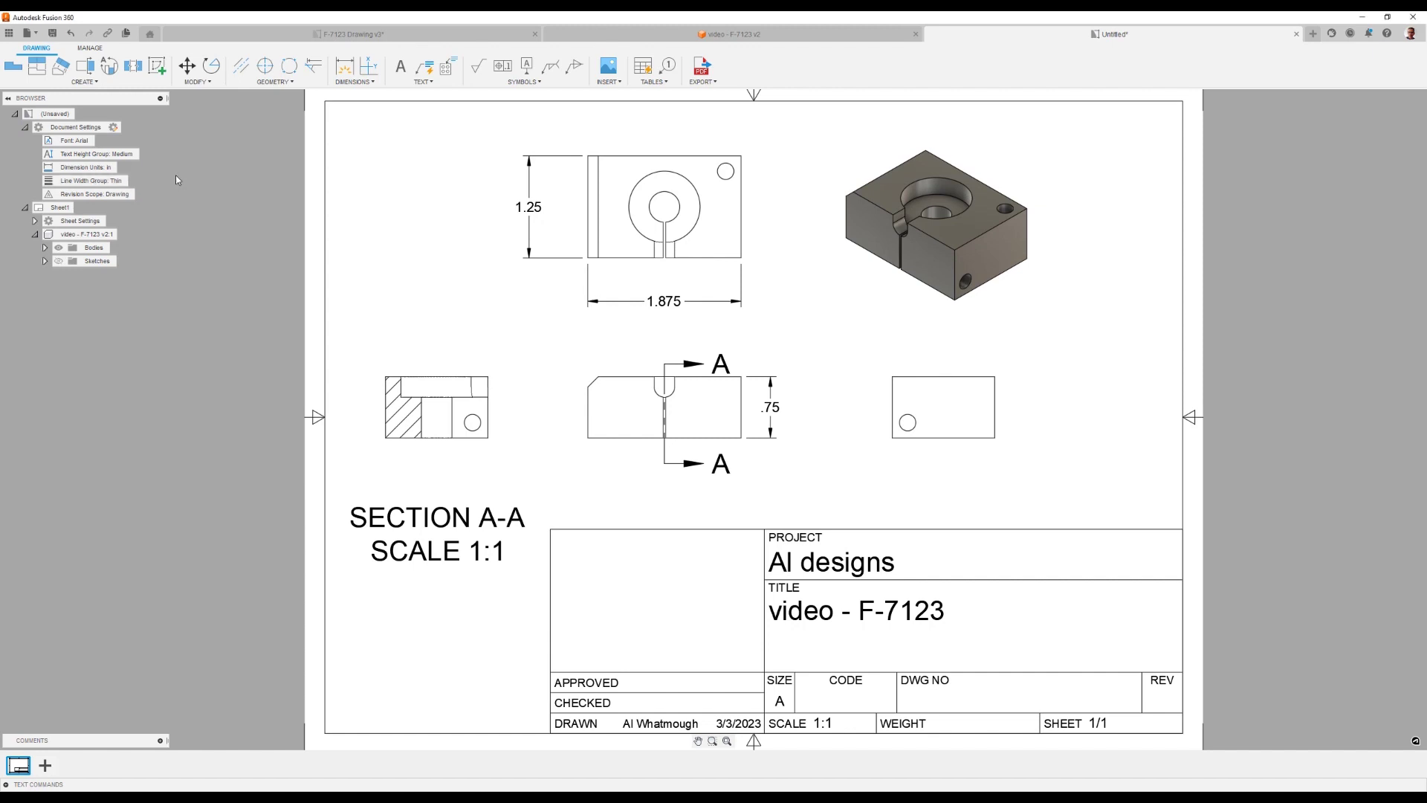
pyautogui.click(131, 168)
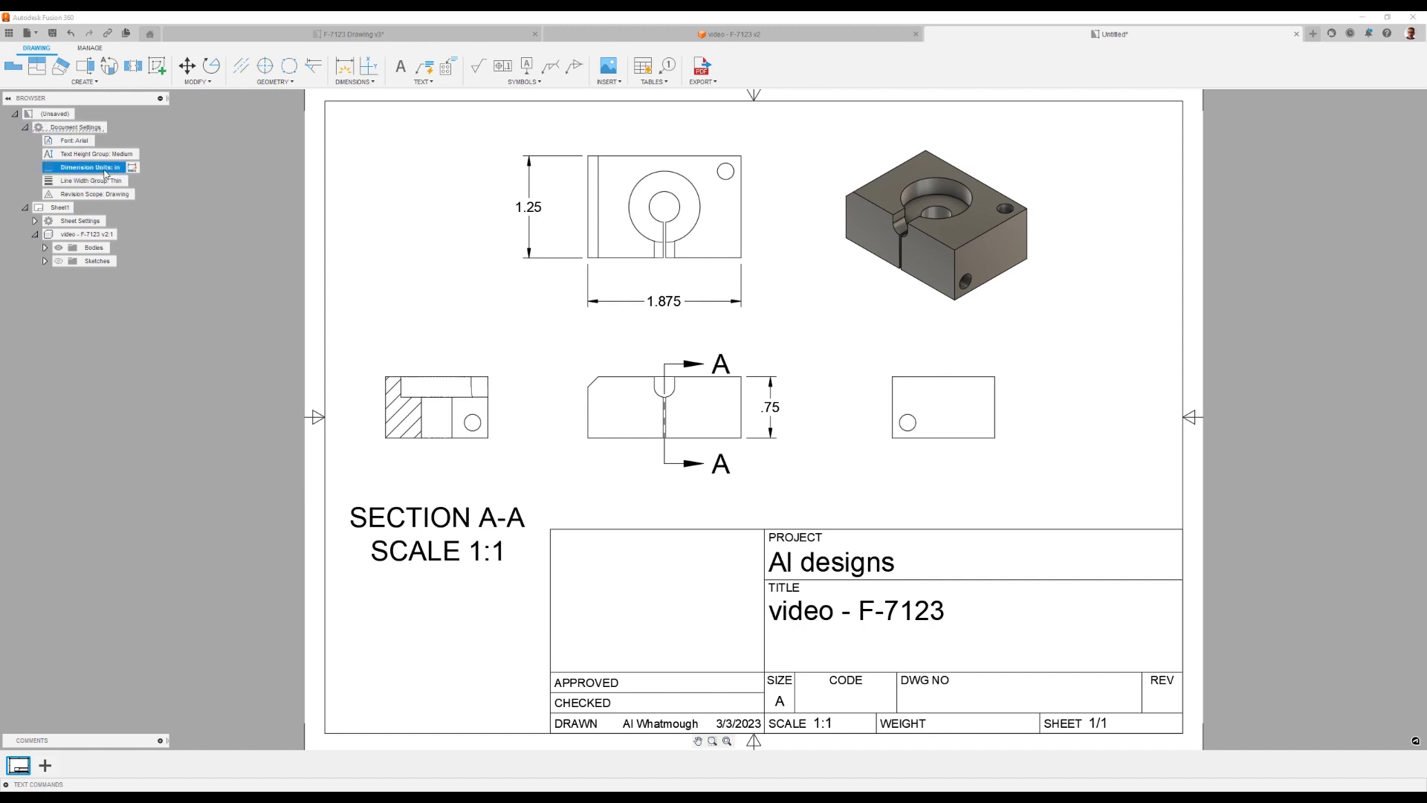
pyautogui.click(128, 167)
pyautogui.click(1362, 249)
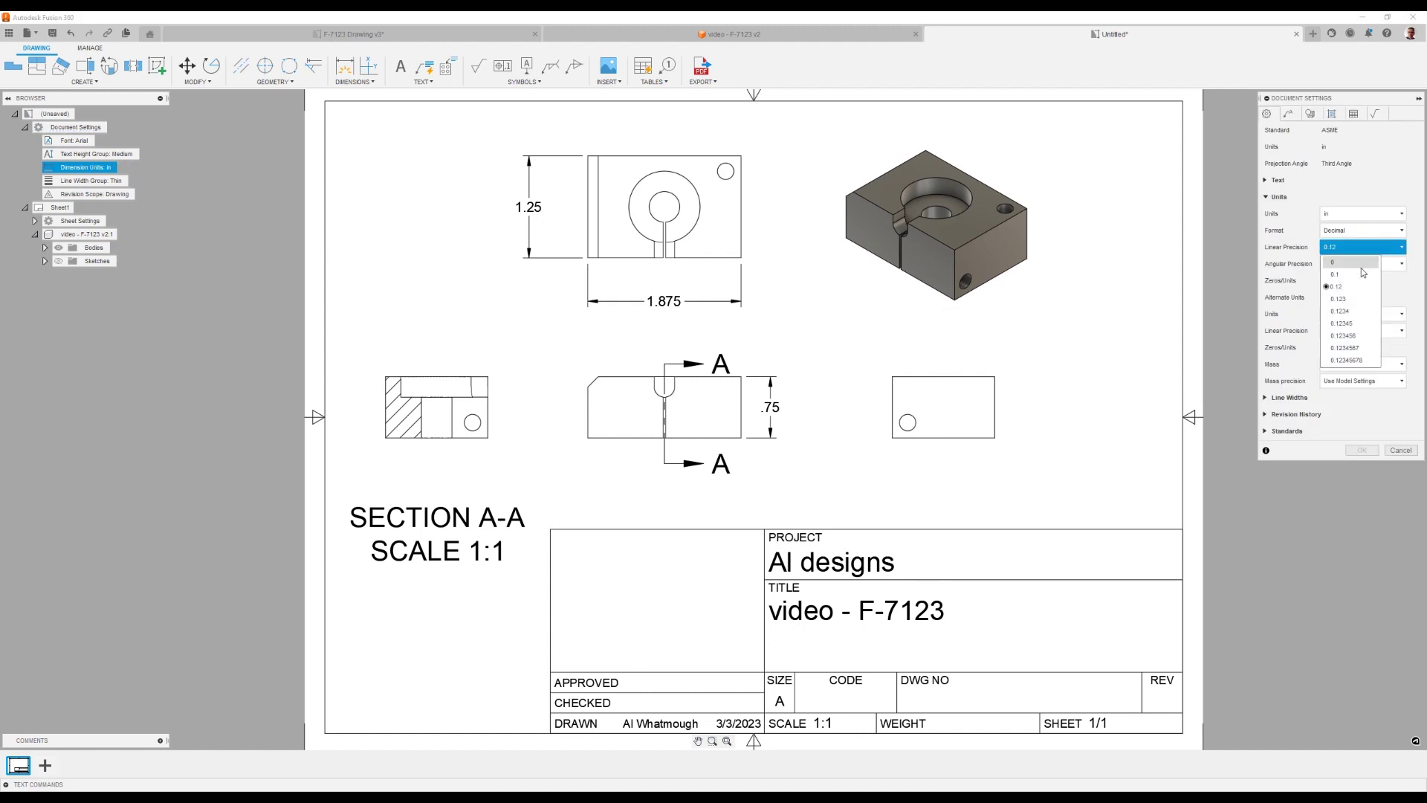
pyautogui.click(1354, 299)
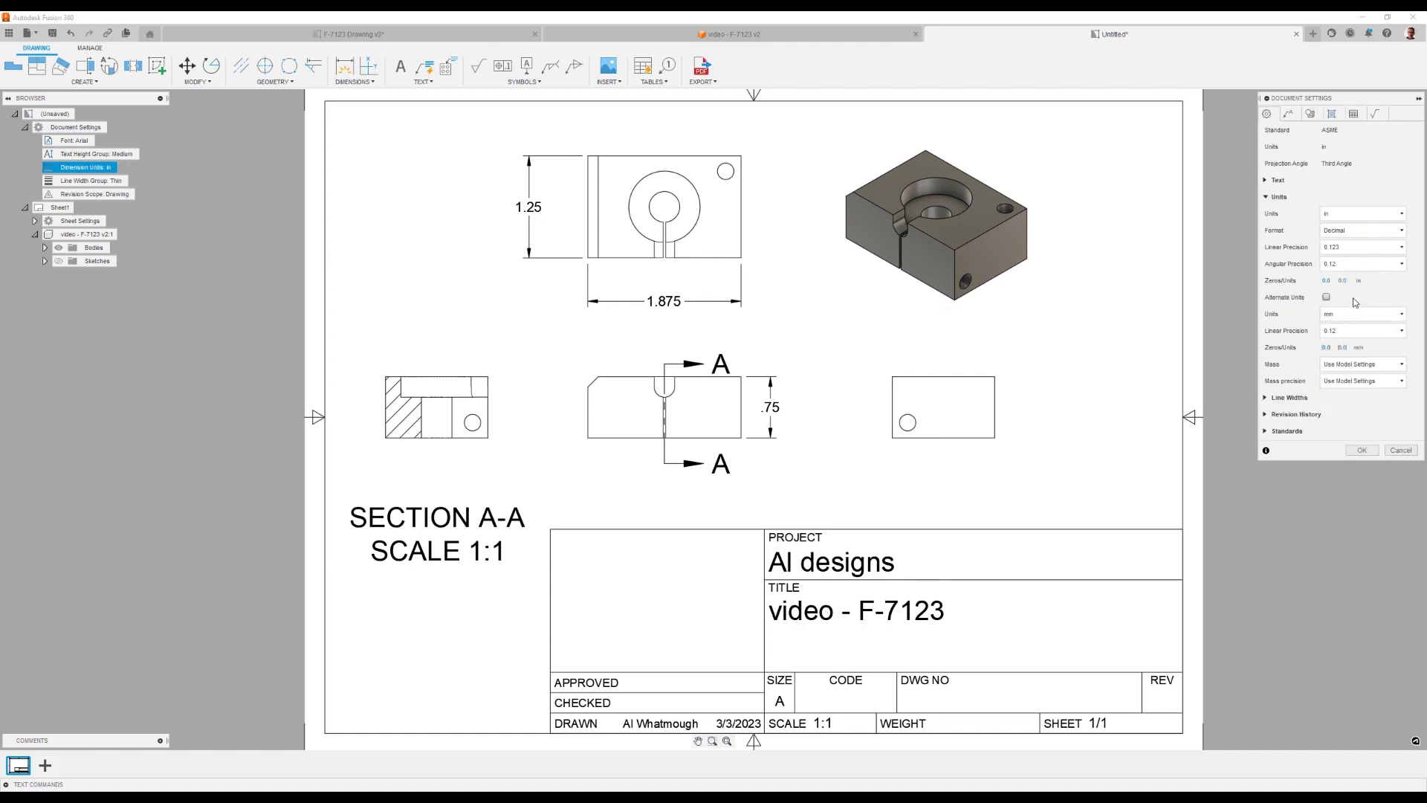
pyautogui.click(1363, 451)
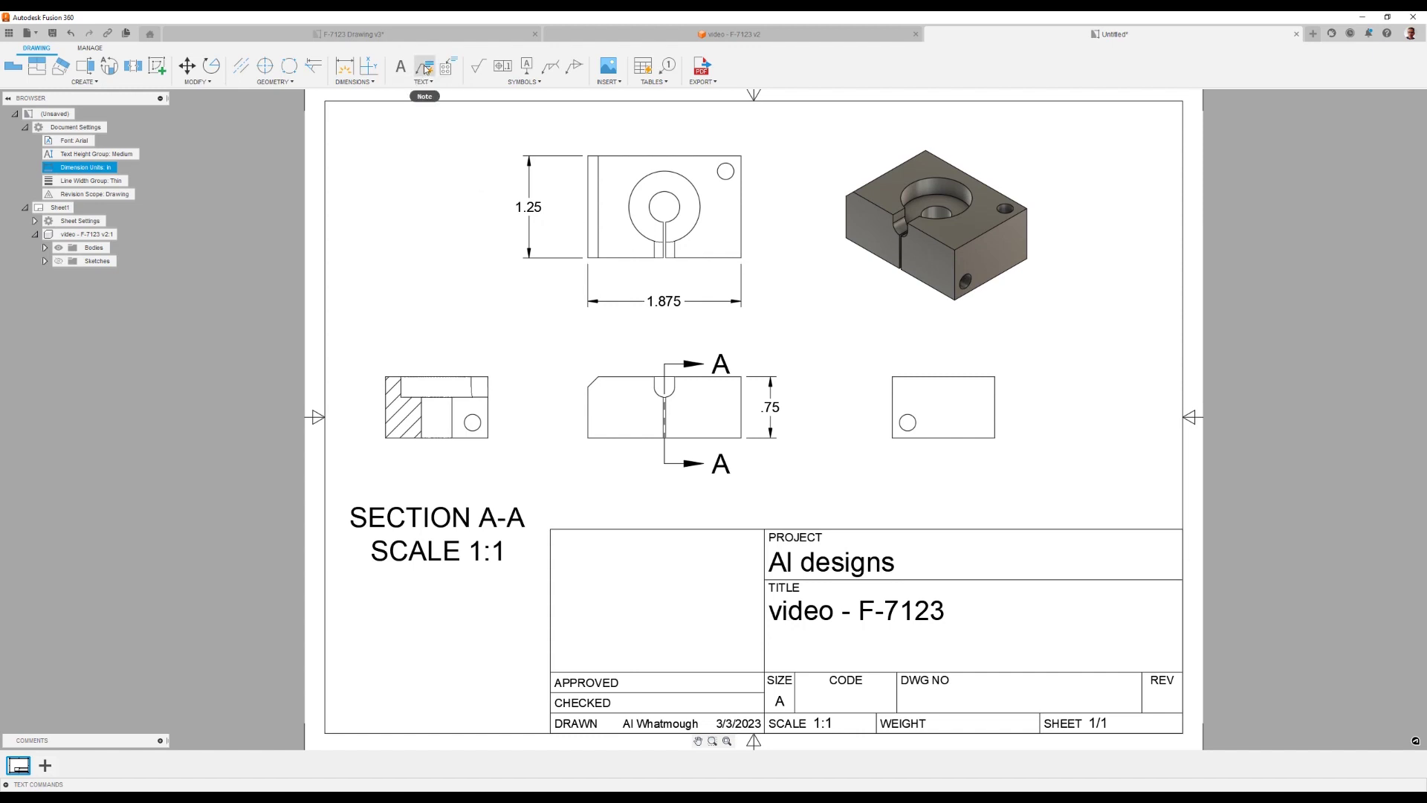
# Add a Ø.201 THRU hole note to the small corner hole.
pyautogui.click(447, 67)
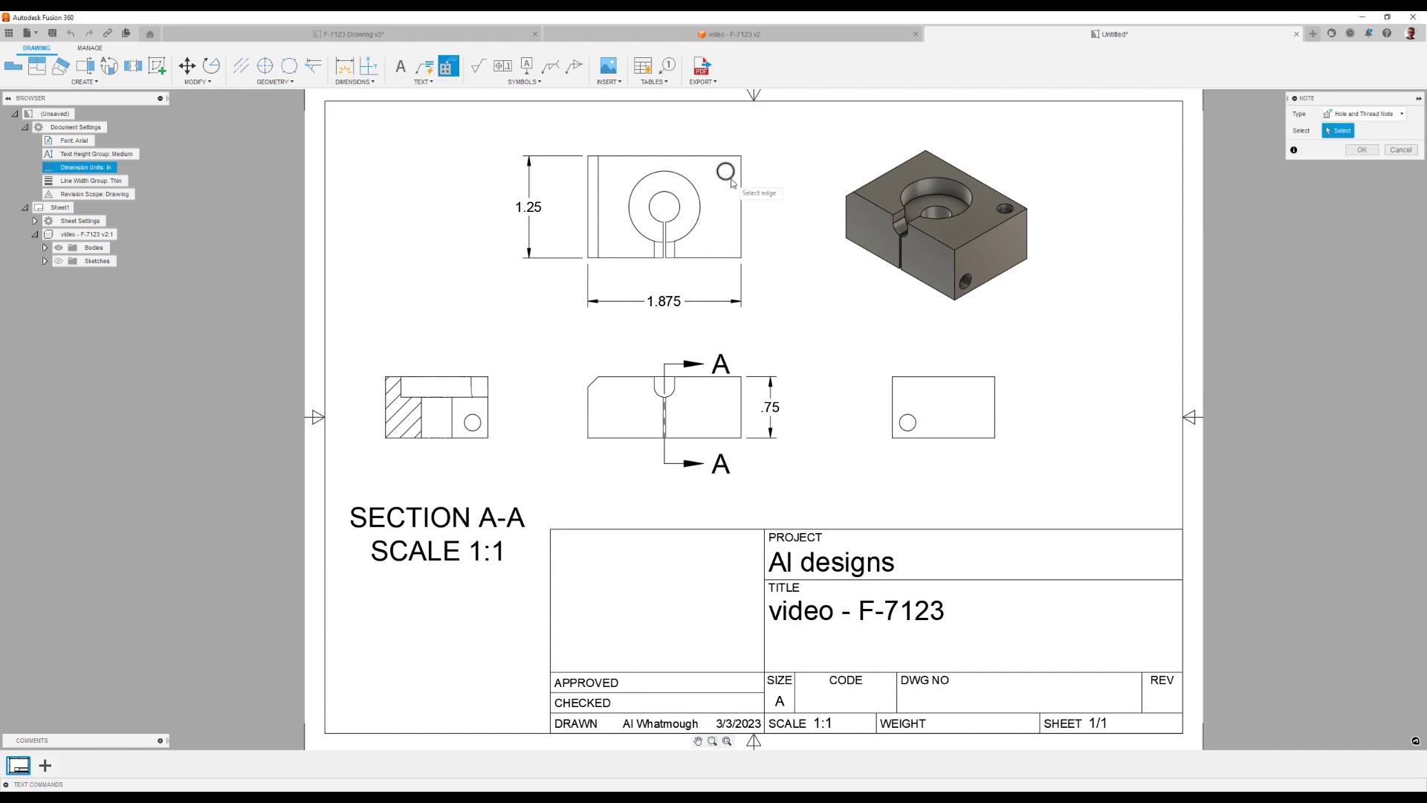
pyautogui.click(731, 180)
pyautogui.click(785, 128)
# Dimension the large circle as Ø.875 and the inner hole as Ø.375 above the top view.
pyautogui.click(343, 67)
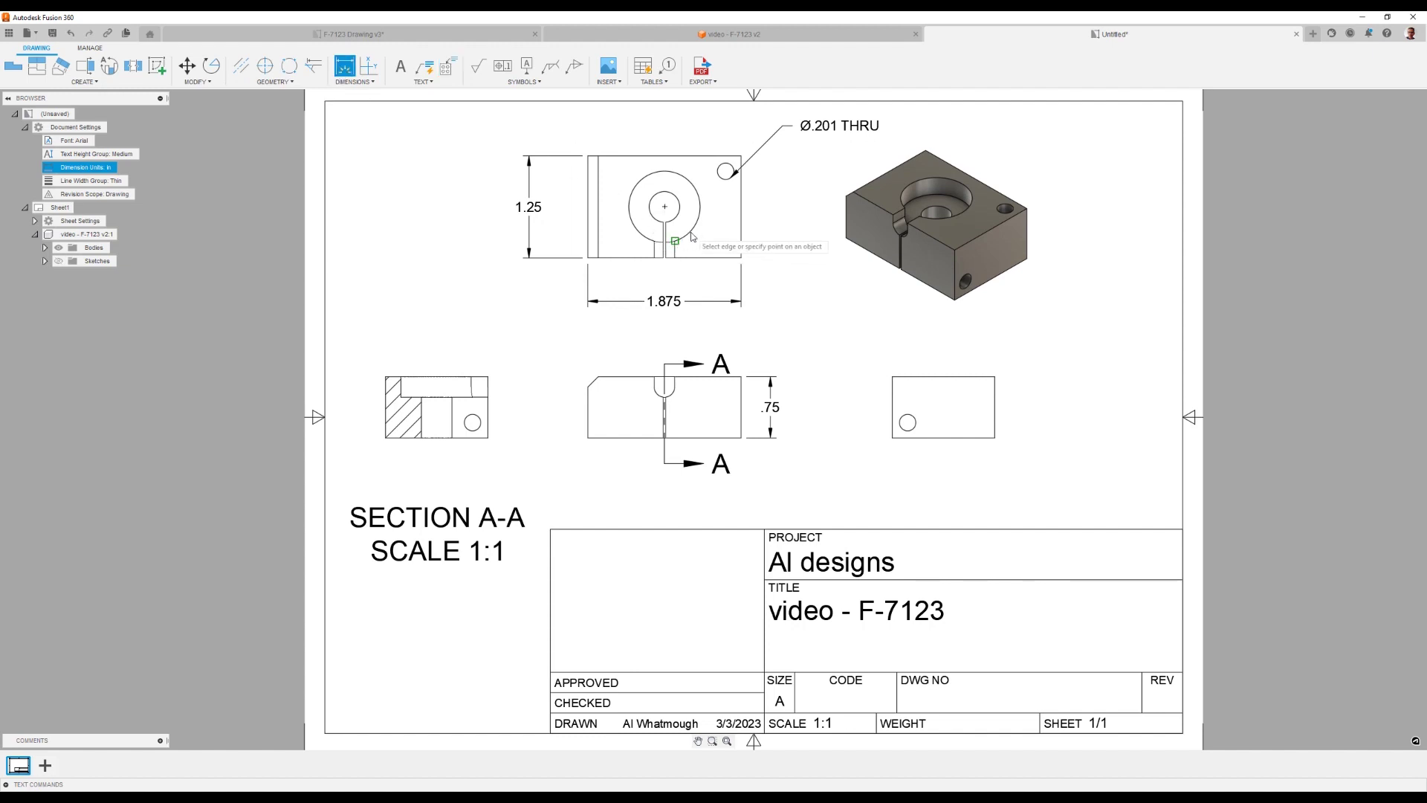
pyautogui.click(698, 194)
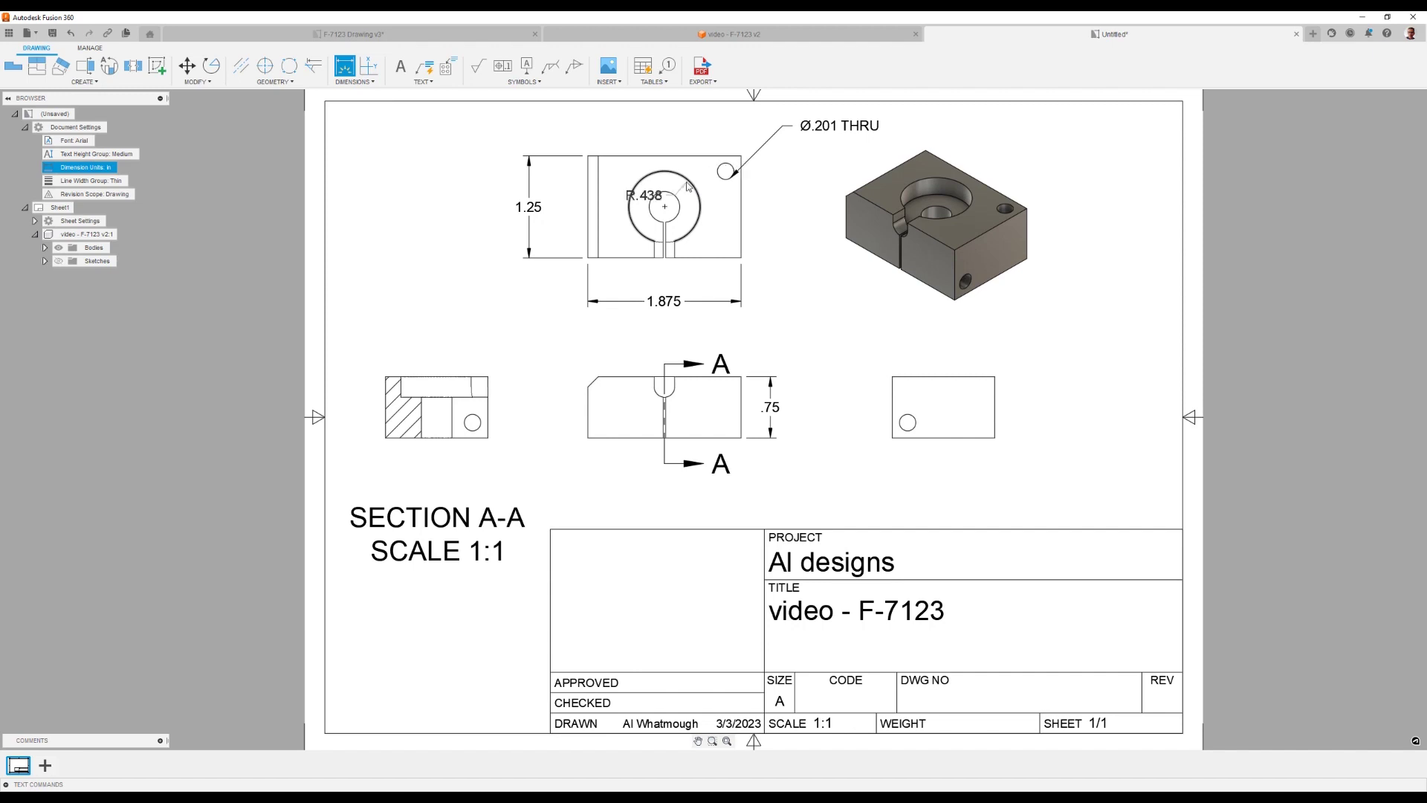
pyautogui.click(688, 179)
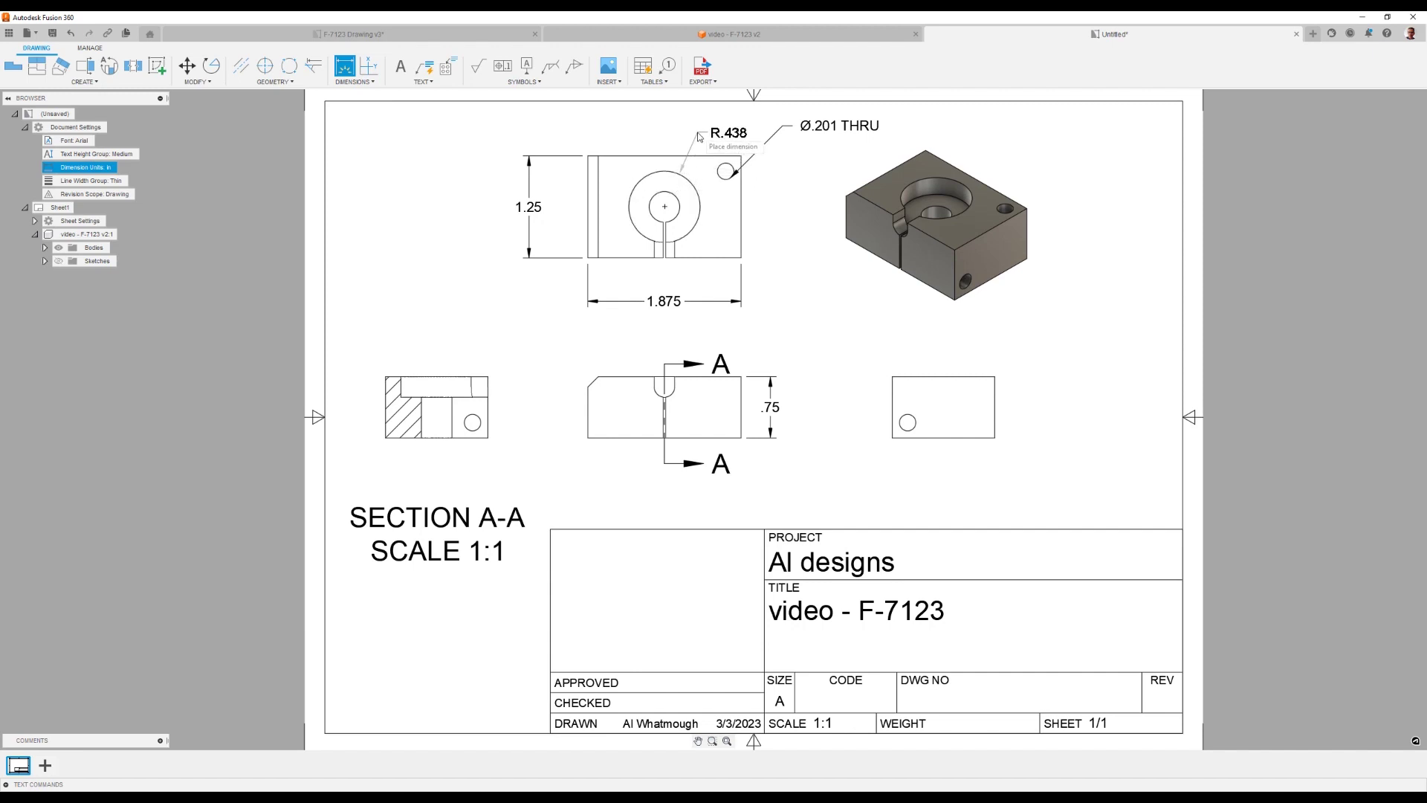
pyautogui.rightClick(700, 149)
pyautogui.click(697, 192)
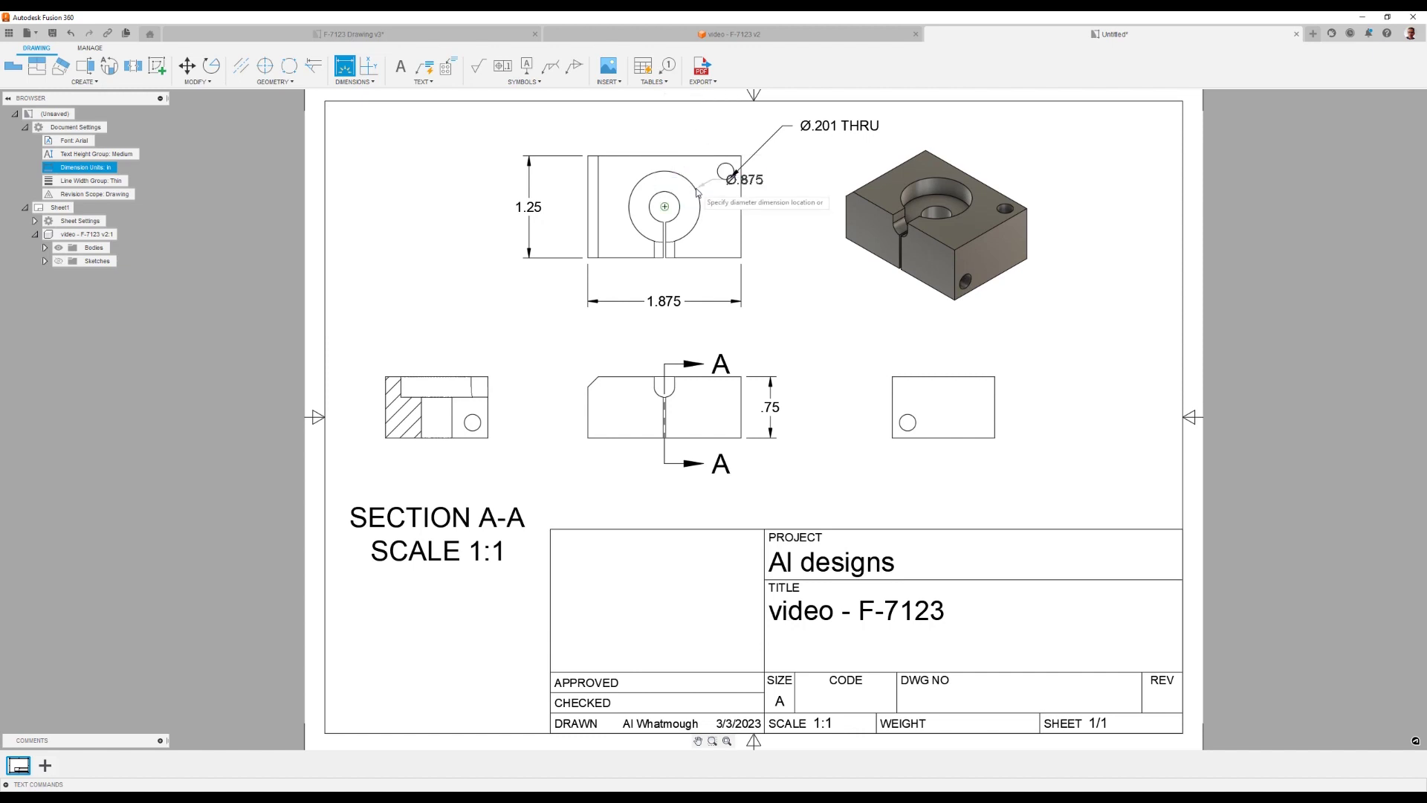
pyautogui.click(732, 150)
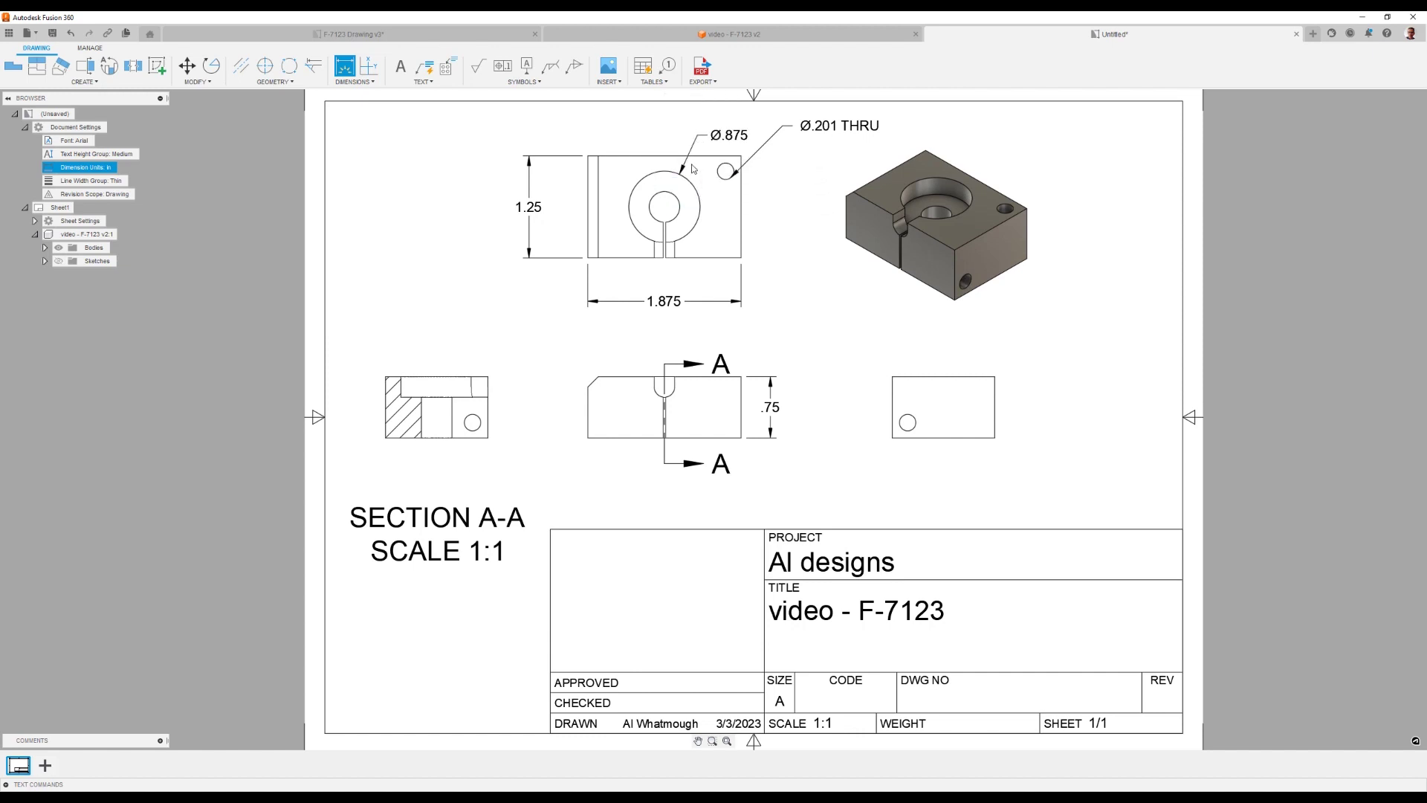
pyautogui.click(669, 196)
pyautogui.click(684, 123)
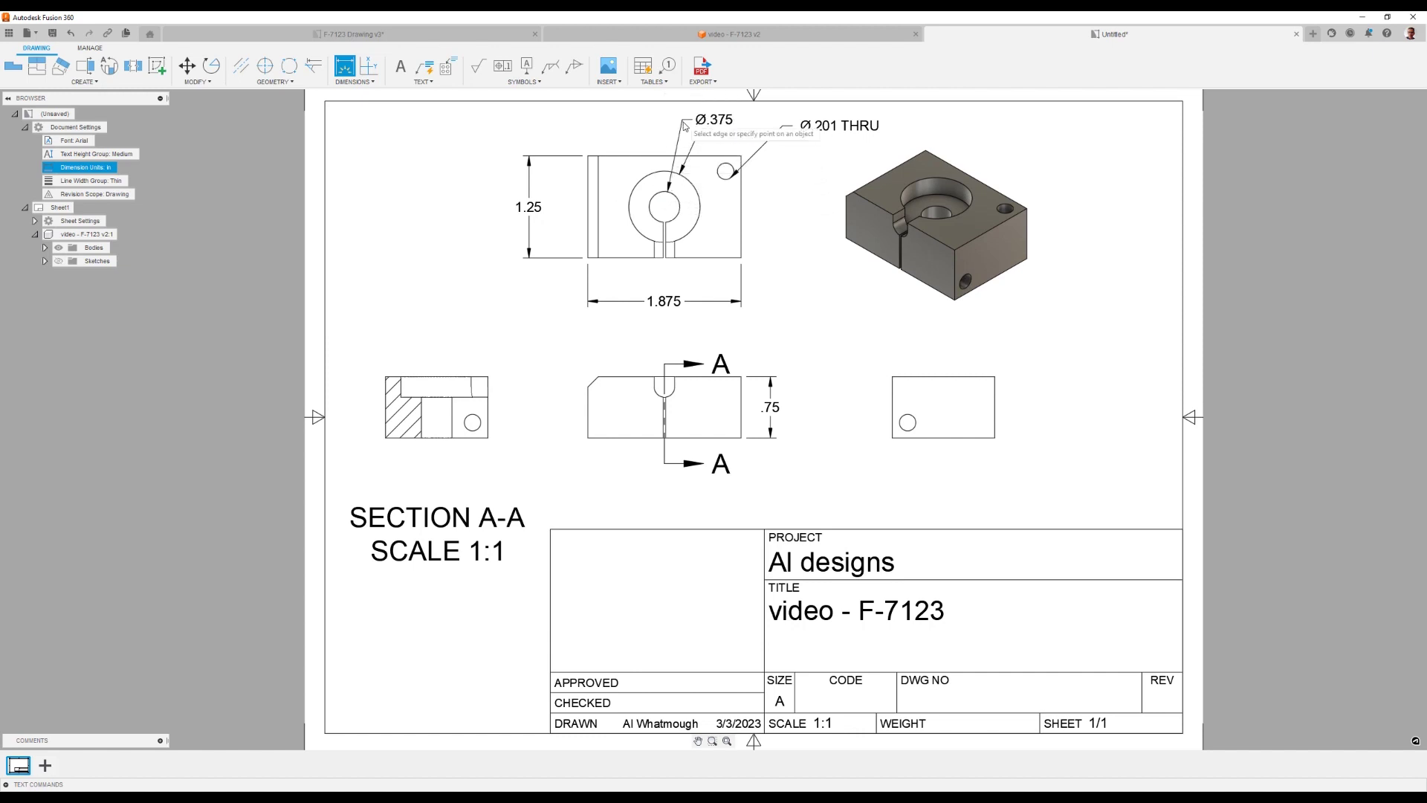
pyautogui.scroll(-2, 739, 304)
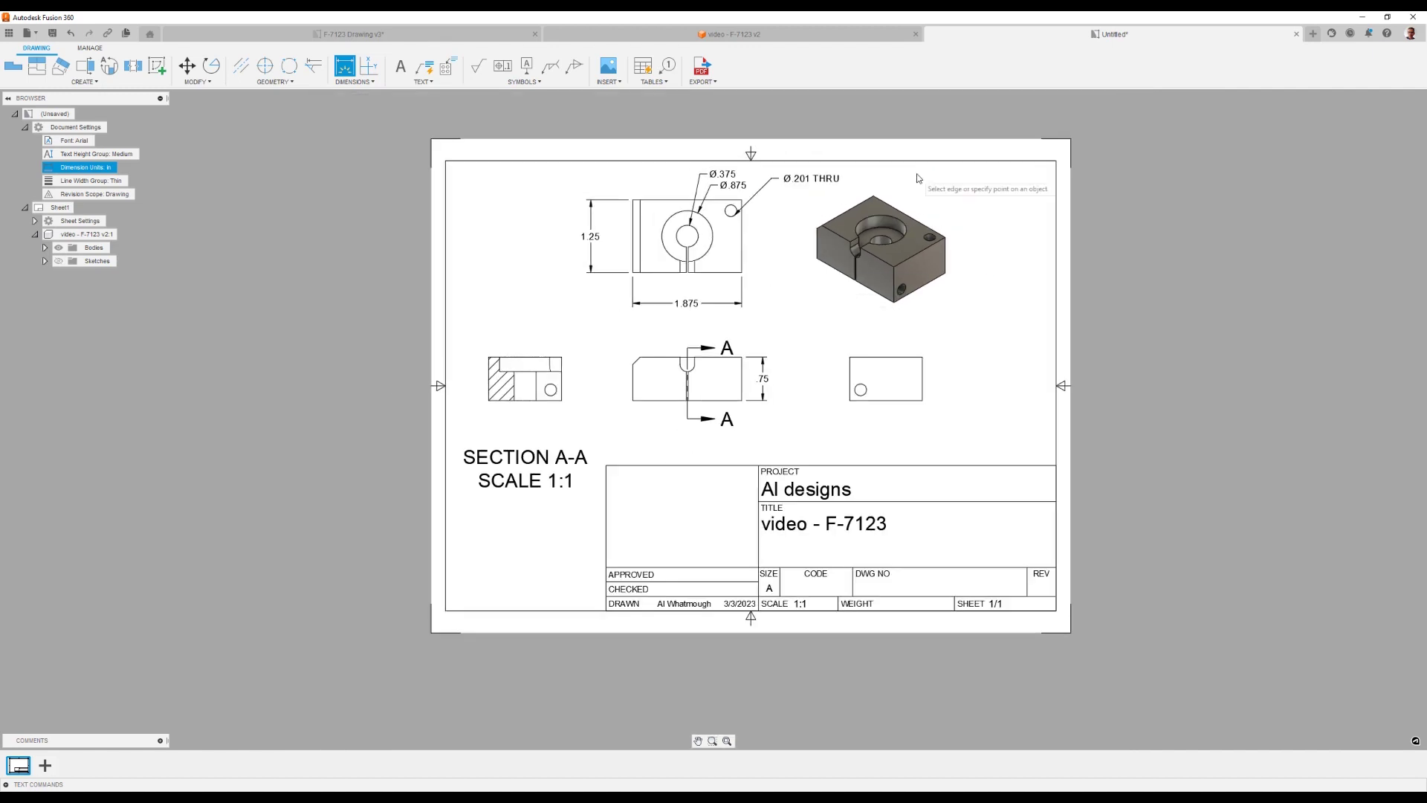
pyautogui.scroll(2, 918, 178)
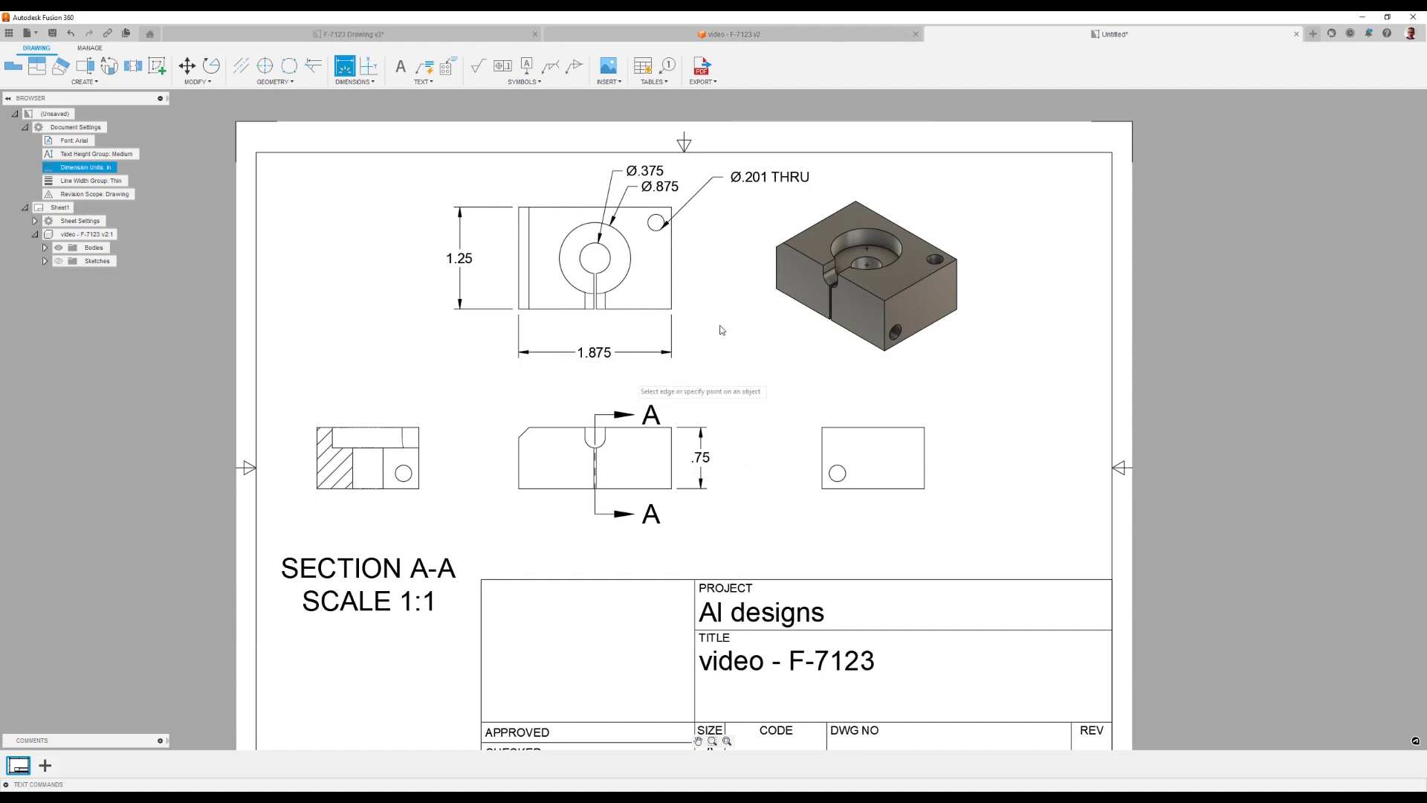
# Switch to the 'video - F-7123 v2' design tab and zoom to fit the whole block.
pyautogui.click(787, 37)
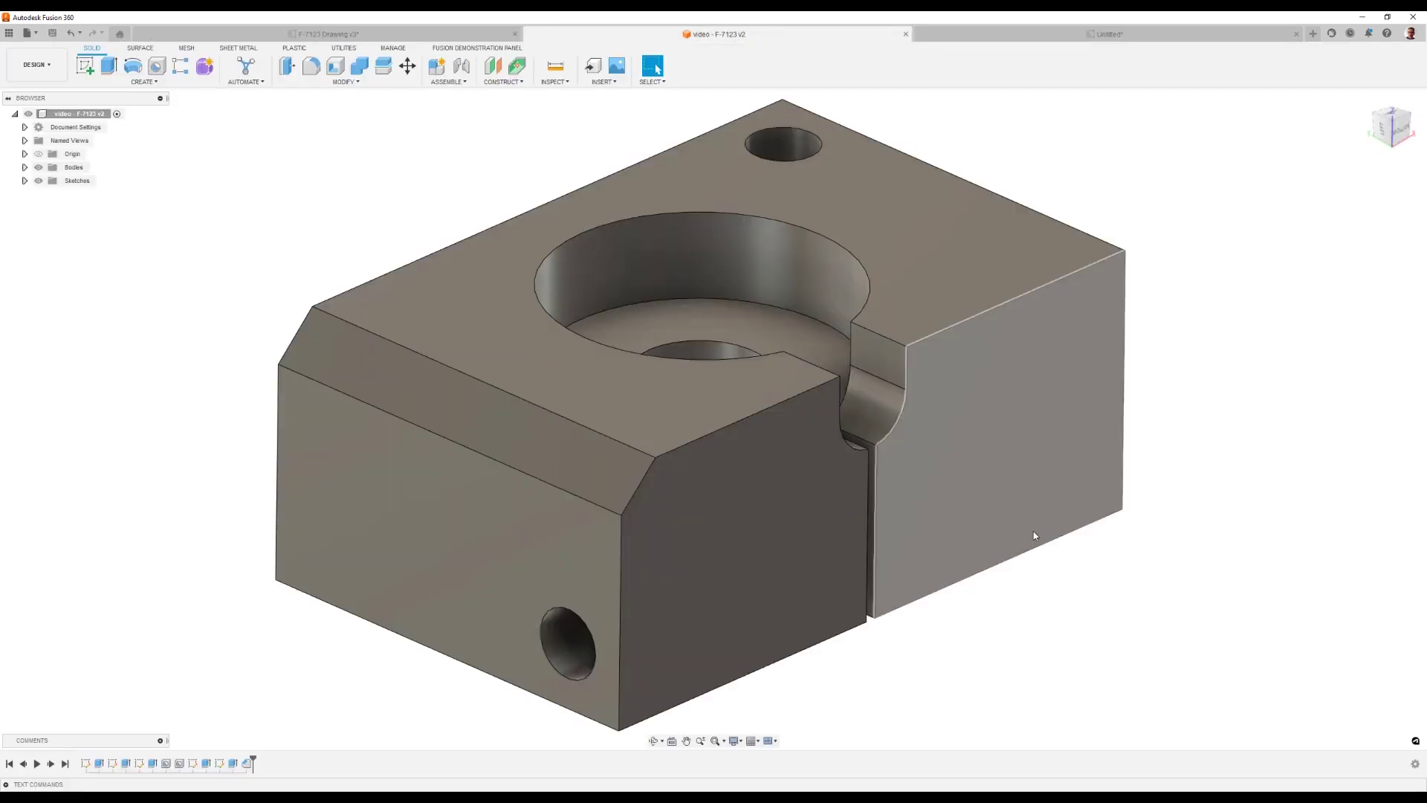
pyautogui.press('F6')
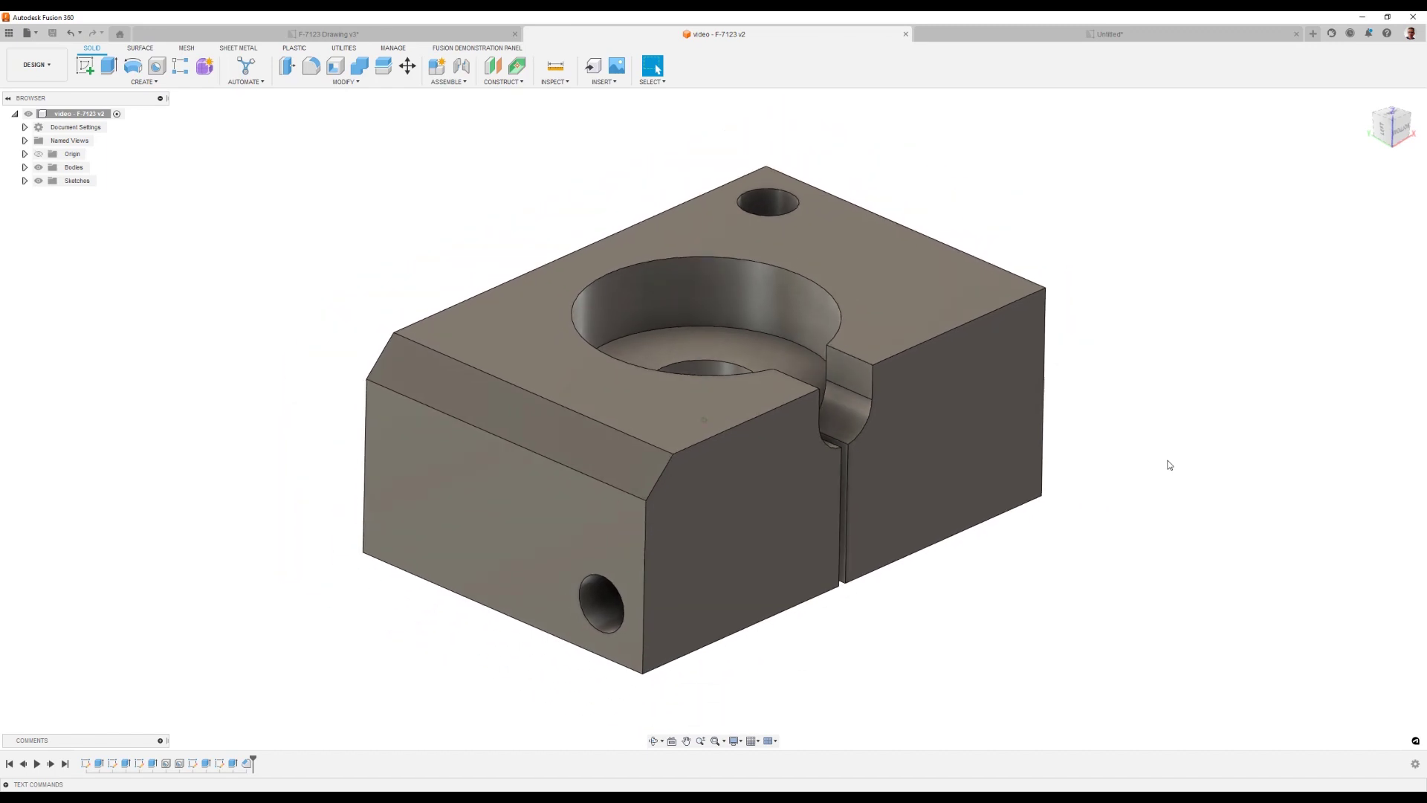